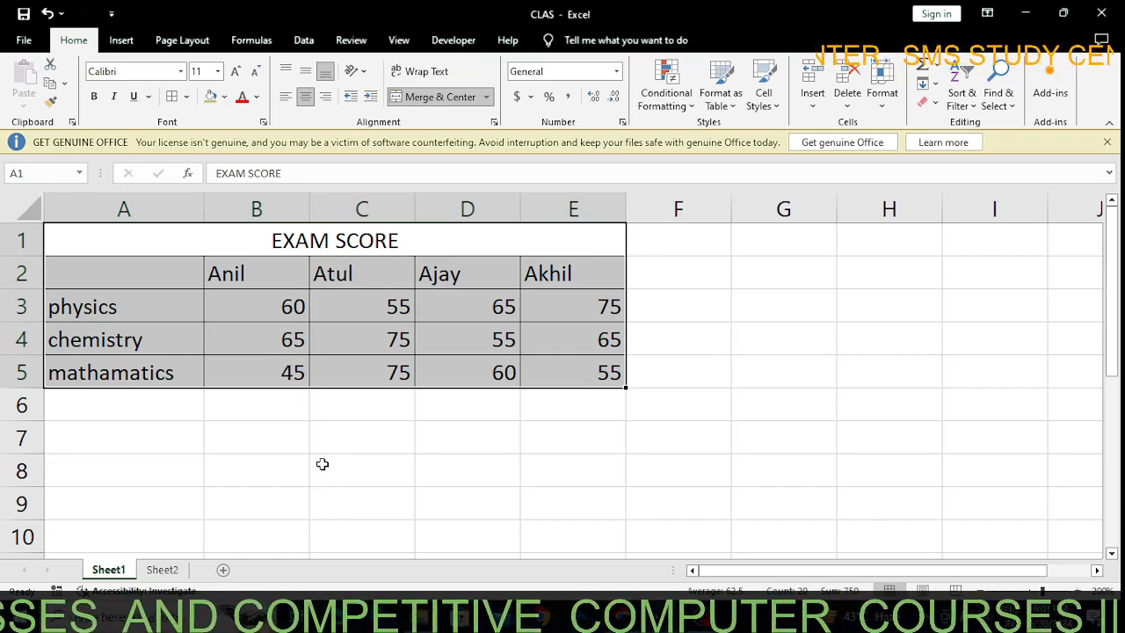
# - Add a new worksheet and insert the picture Untitled from this device's Pictures folder at cell B3
pyautogui.click(224, 571)
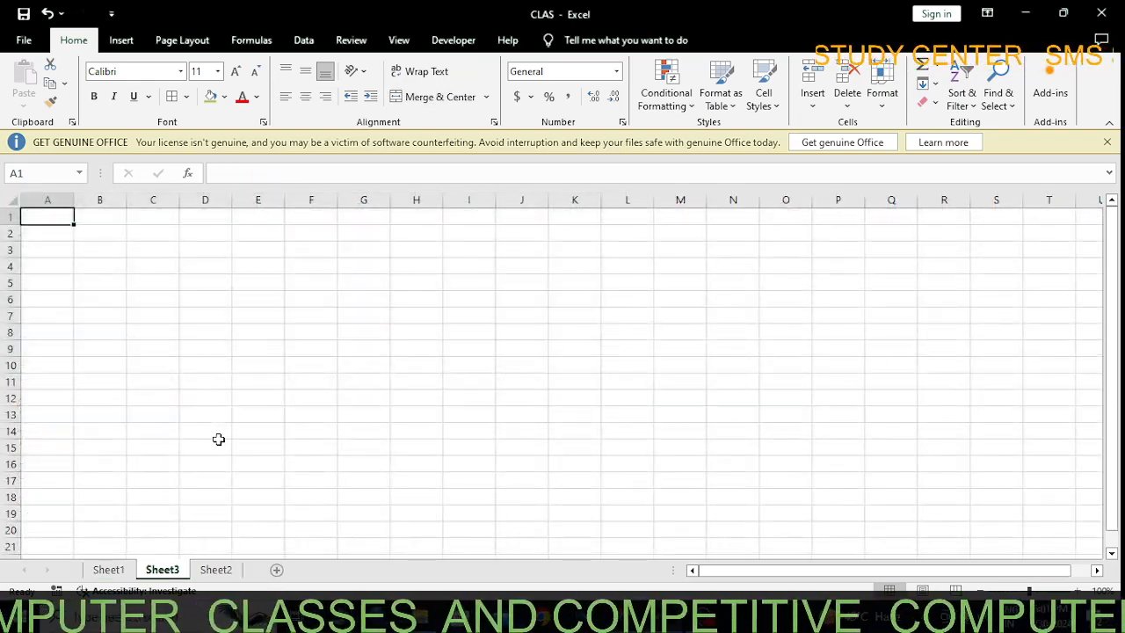
pyautogui.click(108, 248)
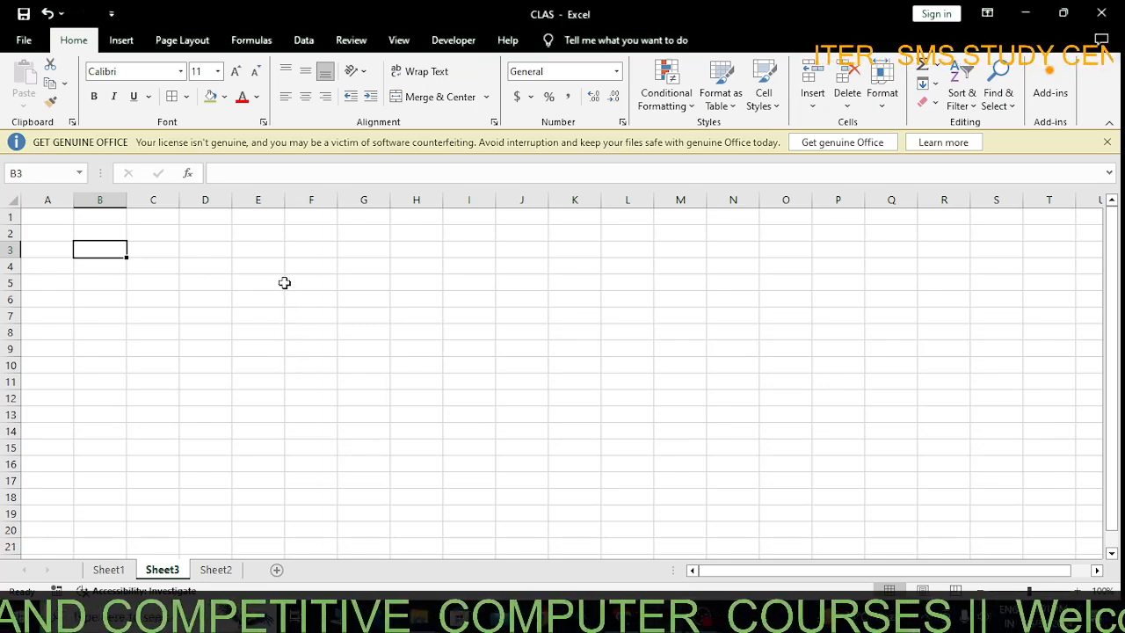
pyautogui.click(122, 40)
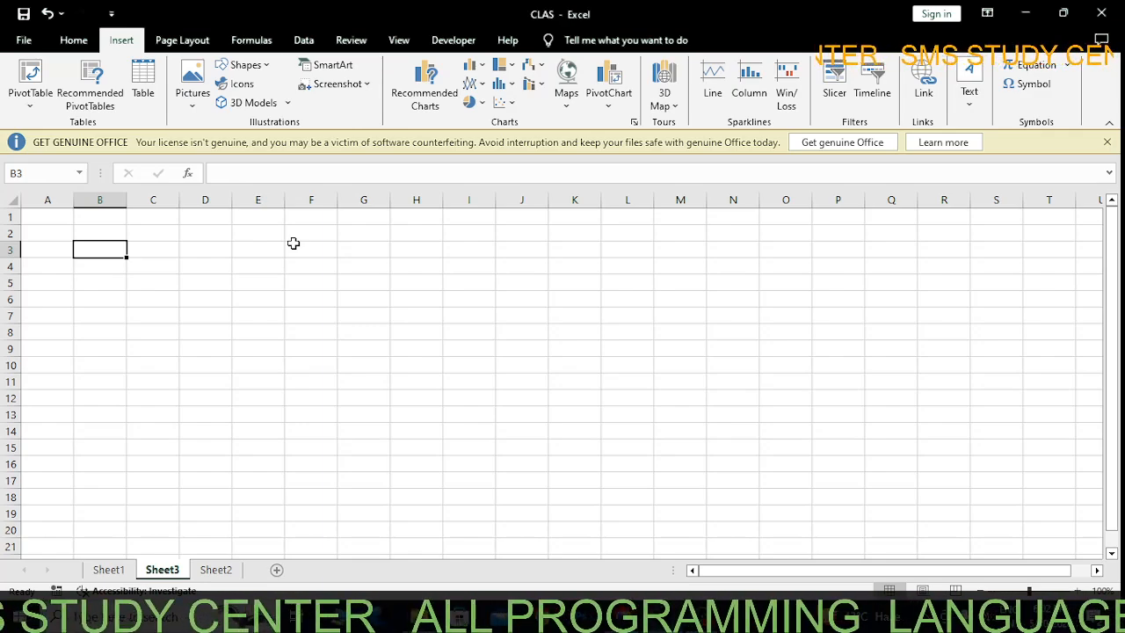
pyautogui.click(192, 96)
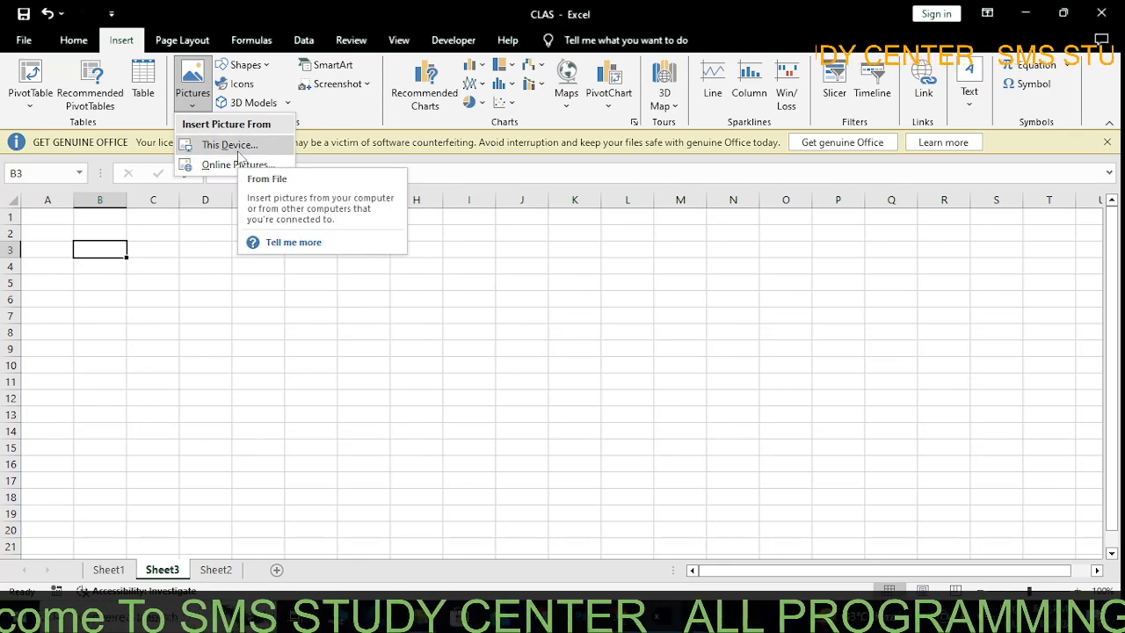
pyautogui.click(237, 152)
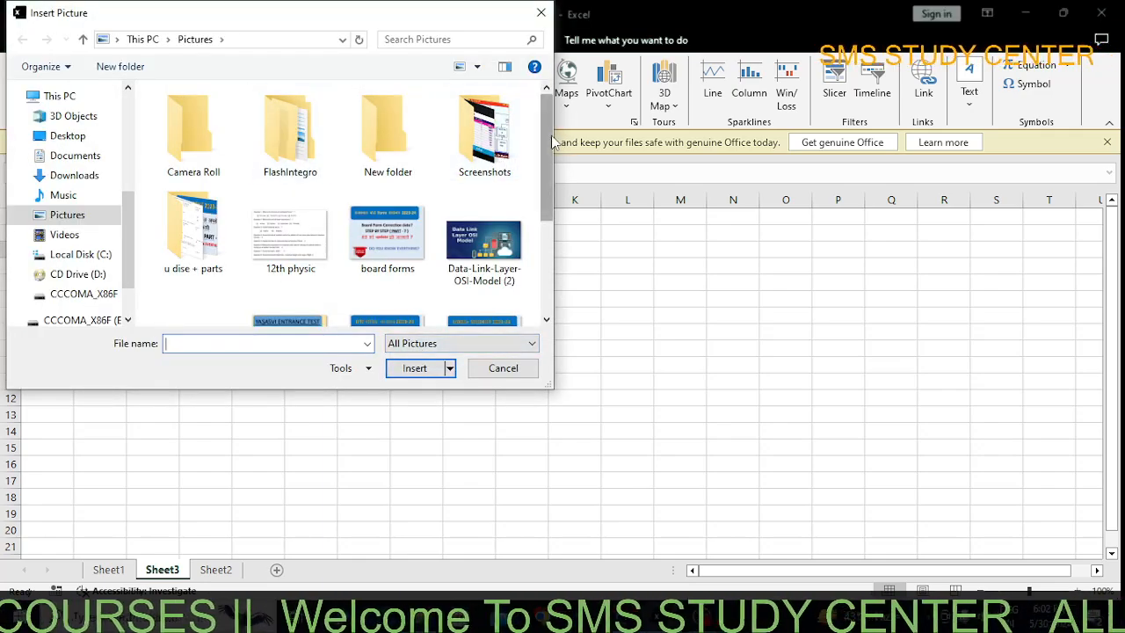
pyautogui.moveTo(547, 142); pyautogui.dragTo(547, 264)
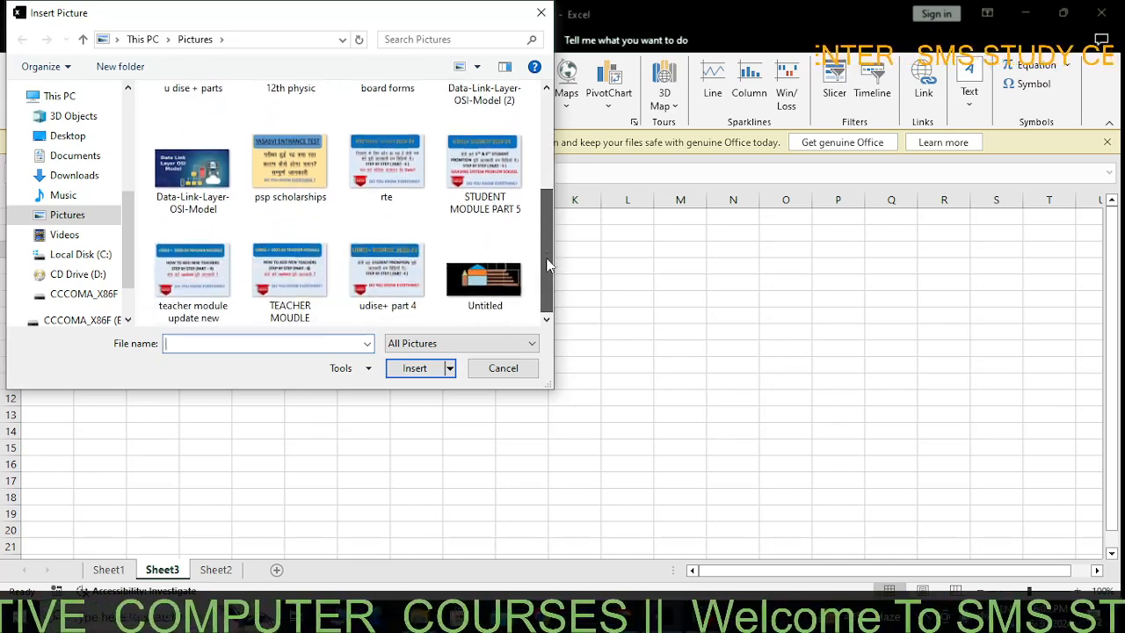
pyautogui.click(485, 299)
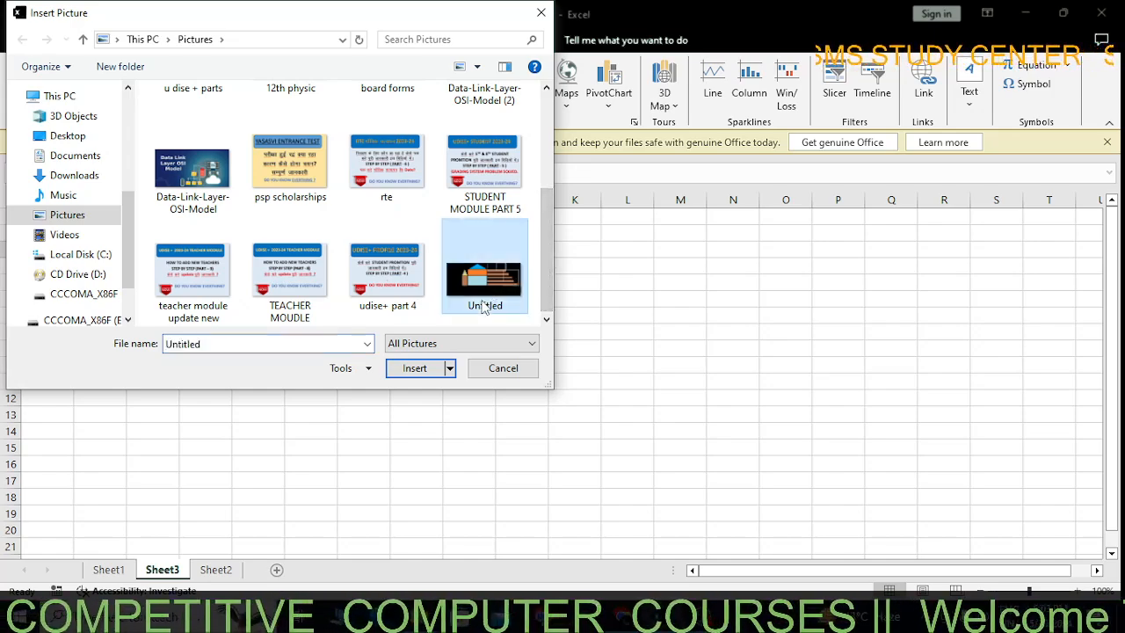
pyautogui.click(415, 369)
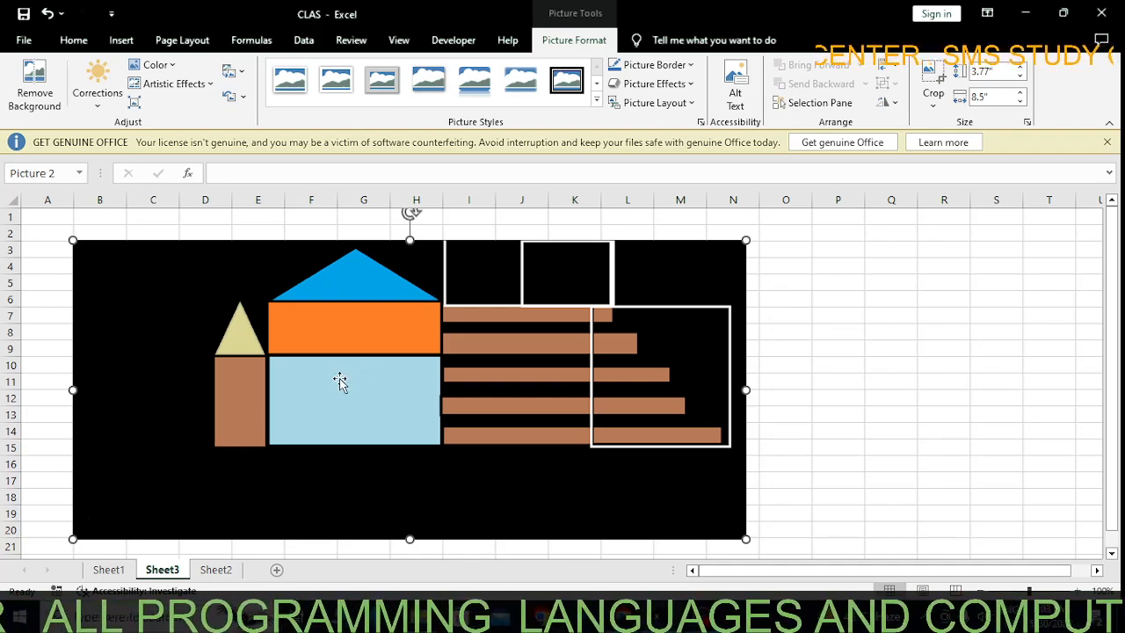
# - Insert an online picture from the Airplane category: the white airplane with a dark blue tail on a plain background
pyautogui.click(125, 42)
pyautogui.click(192, 88)
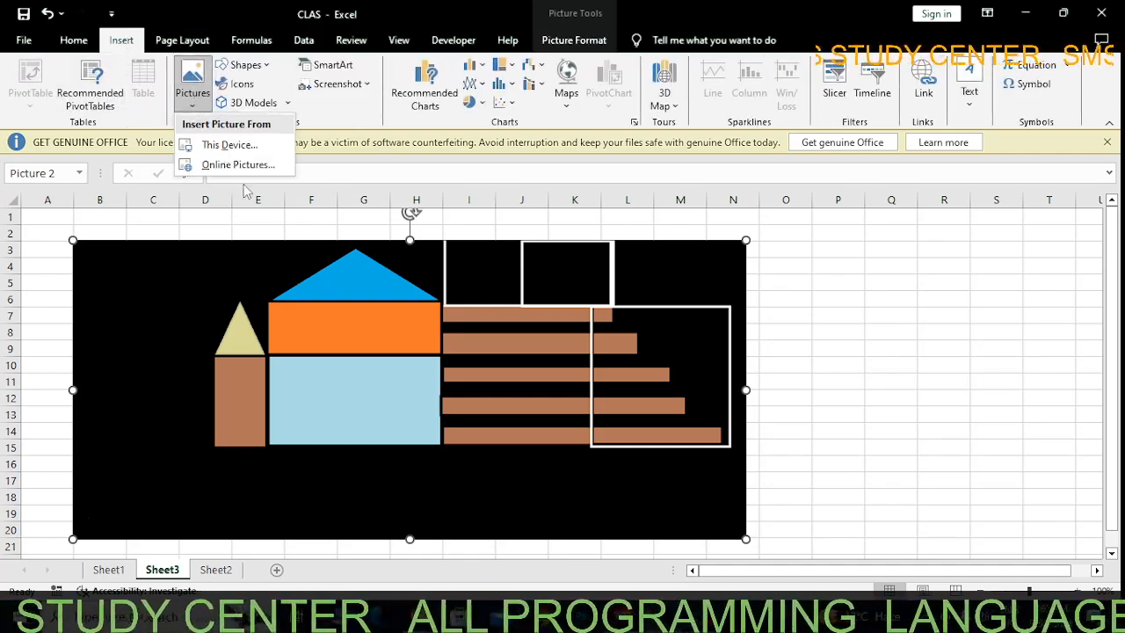
pyautogui.click(249, 171)
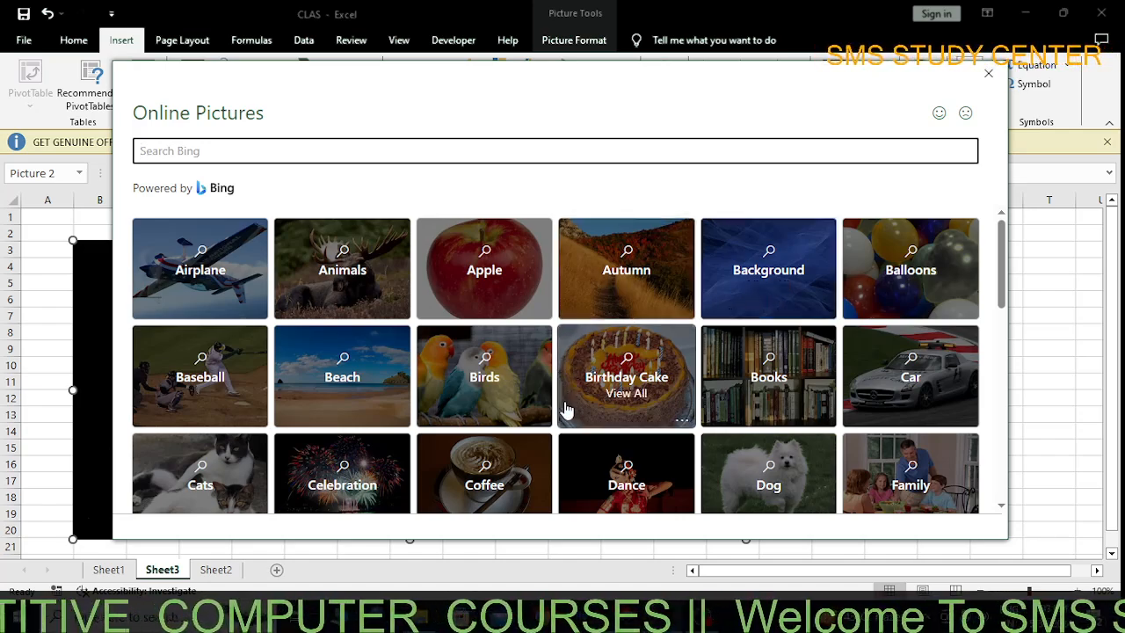
pyautogui.click(214, 290)
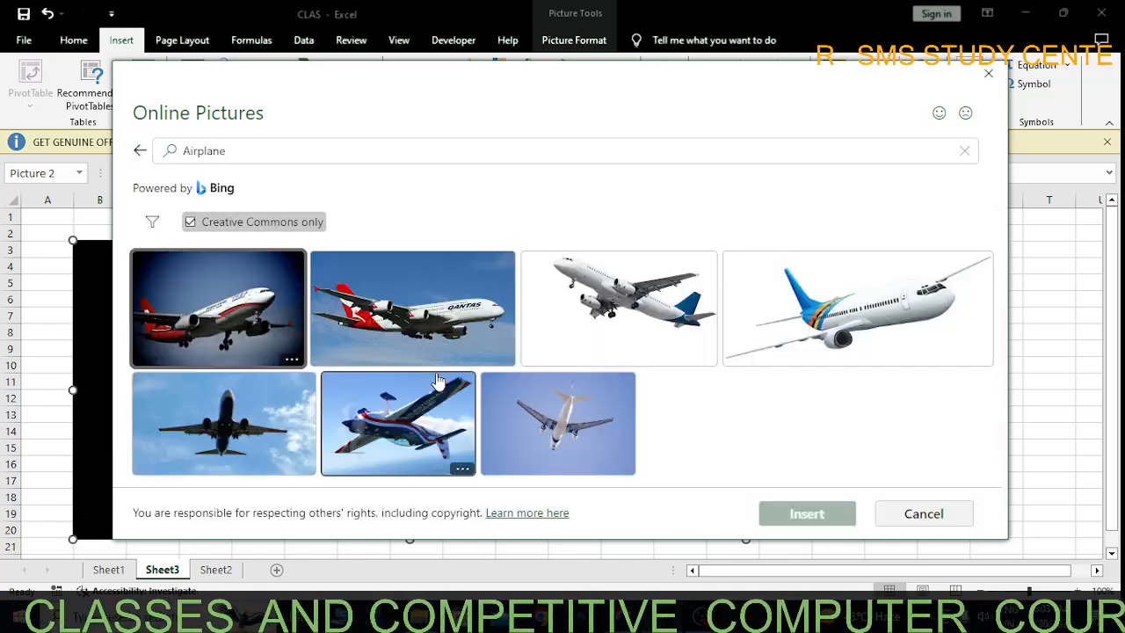
pyautogui.click(617, 299)
pyautogui.click(798, 520)
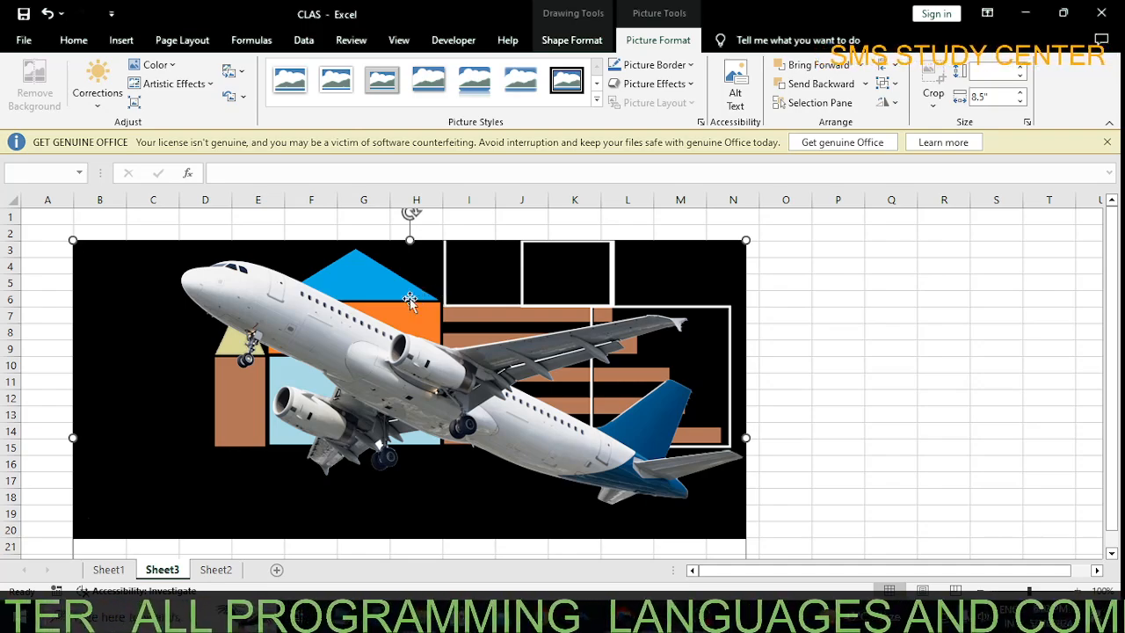
# - Move the airplane picture over columns K to T and shrink the house picture to about 2.19" by 4.93"
pyautogui.moveTo(417, 365)
pyautogui.mouseDown()
pyautogui.moveTo(588, 329)
pyautogui.moveTo(784, 341)
pyautogui.mouseUp()
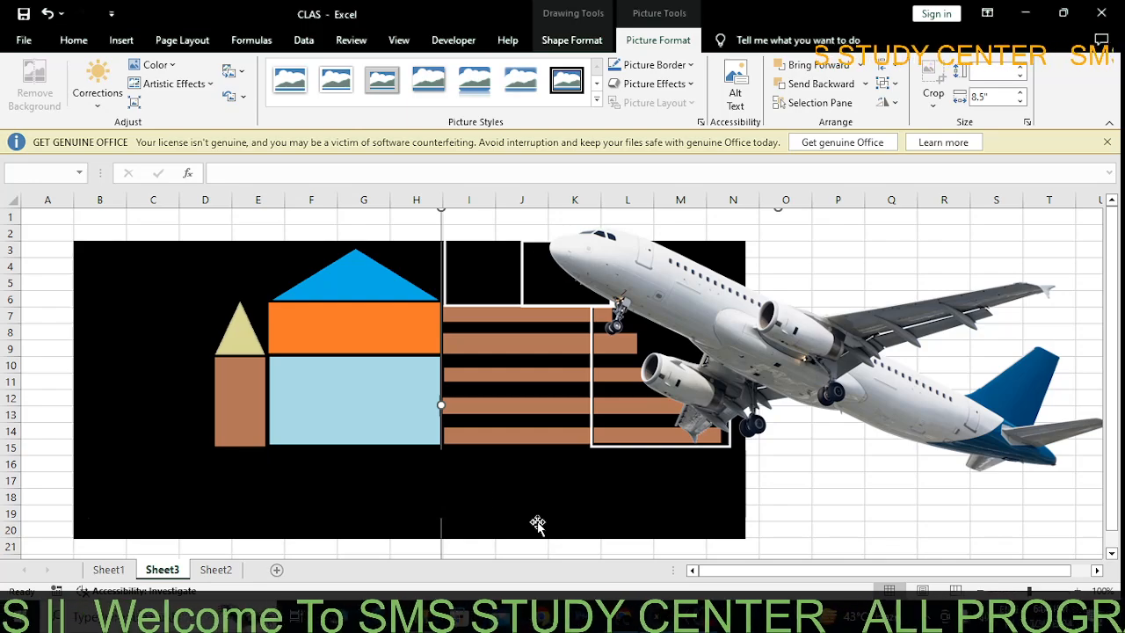
pyautogui.click(158, 440)
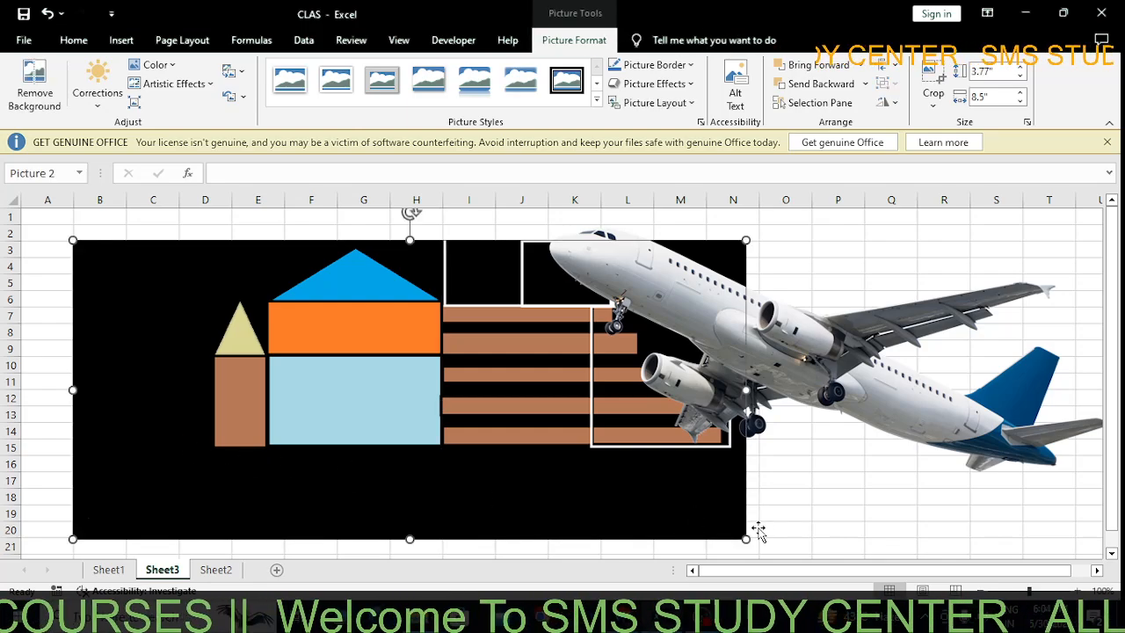
pyautogui.moveTo(709, 530)
pyautogui.mouseDown()
pyautogui.moveTo(382, 445)
pyautogui.moveTo(335, 411)
pyautogui.mouseUp()
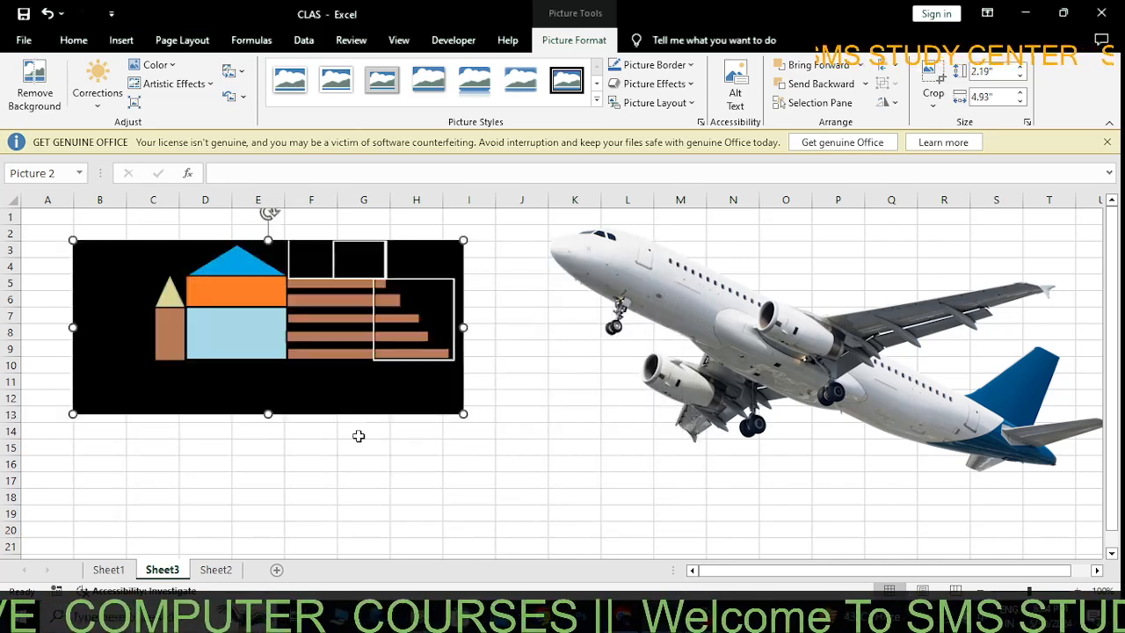
# - Apply the rounded-corner picture style with a reflection to the house picture and dismiss the licence notice
pyautogui.click(453, 473)
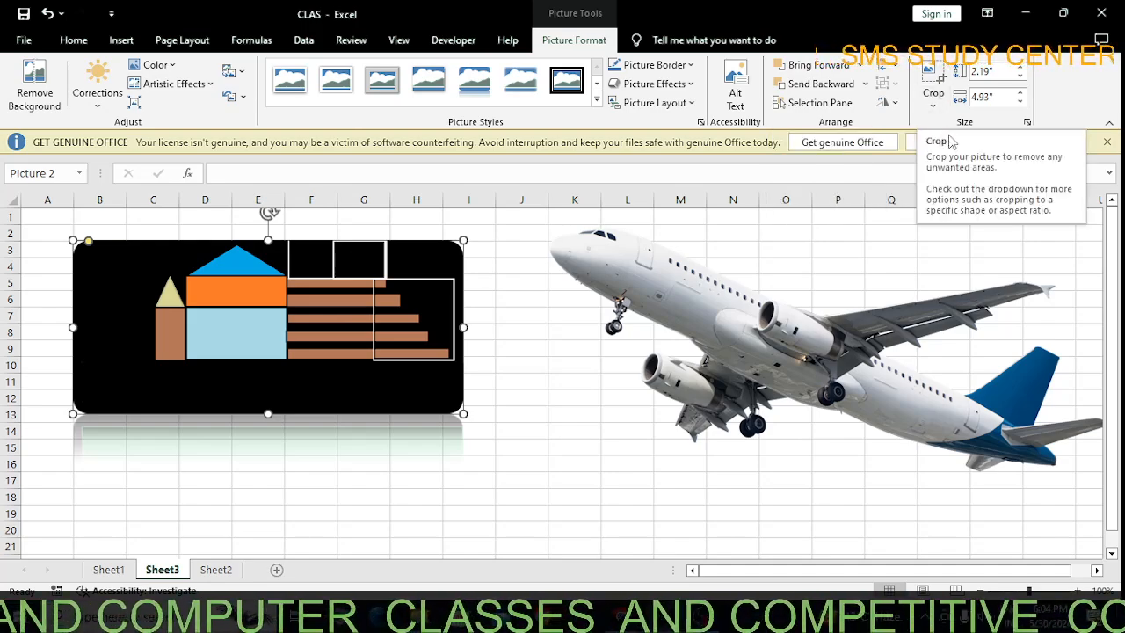
pyautogui.click(1107, 143)
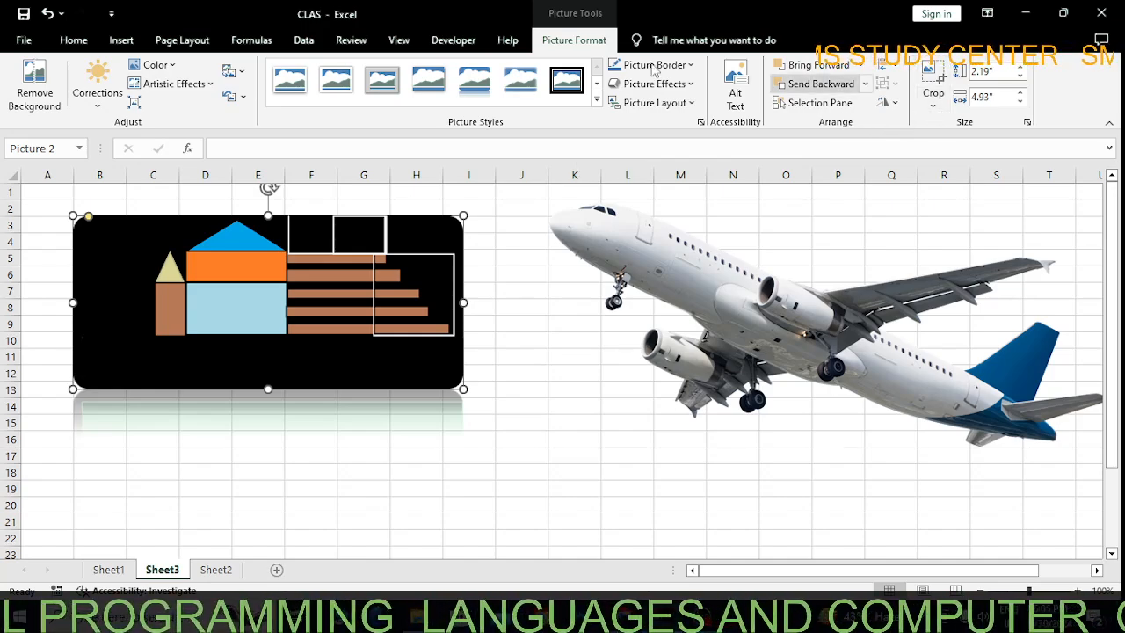
# - Remove the house picture's background, marking the black area near its upper-left corner as an area to keep
pyautogui.click(37, 98)
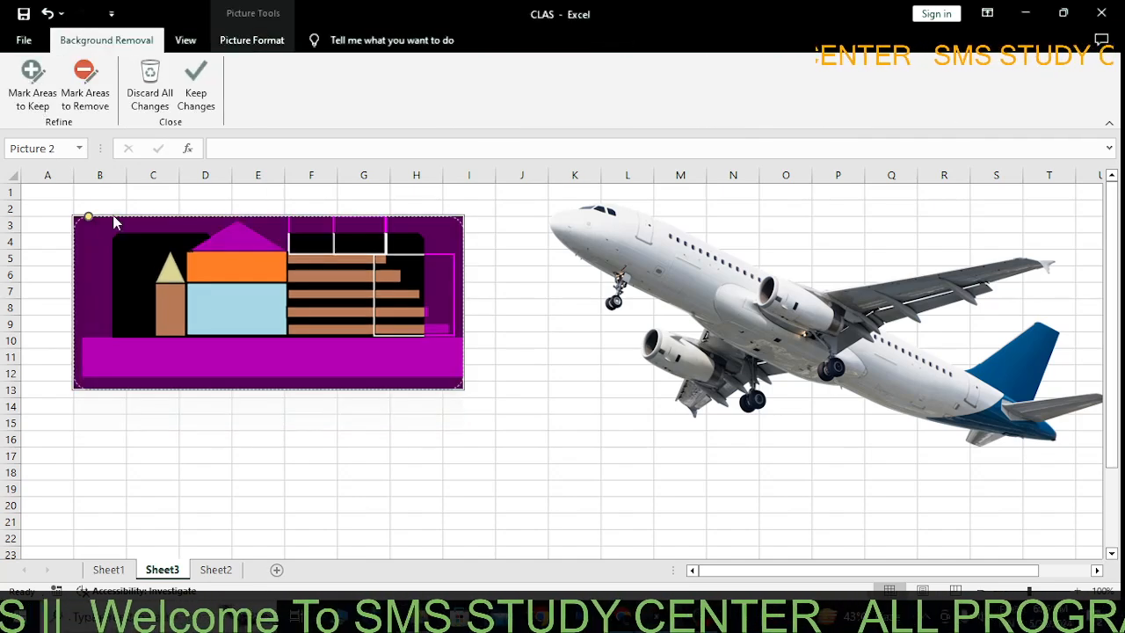
pyautogui.click(27, 86)
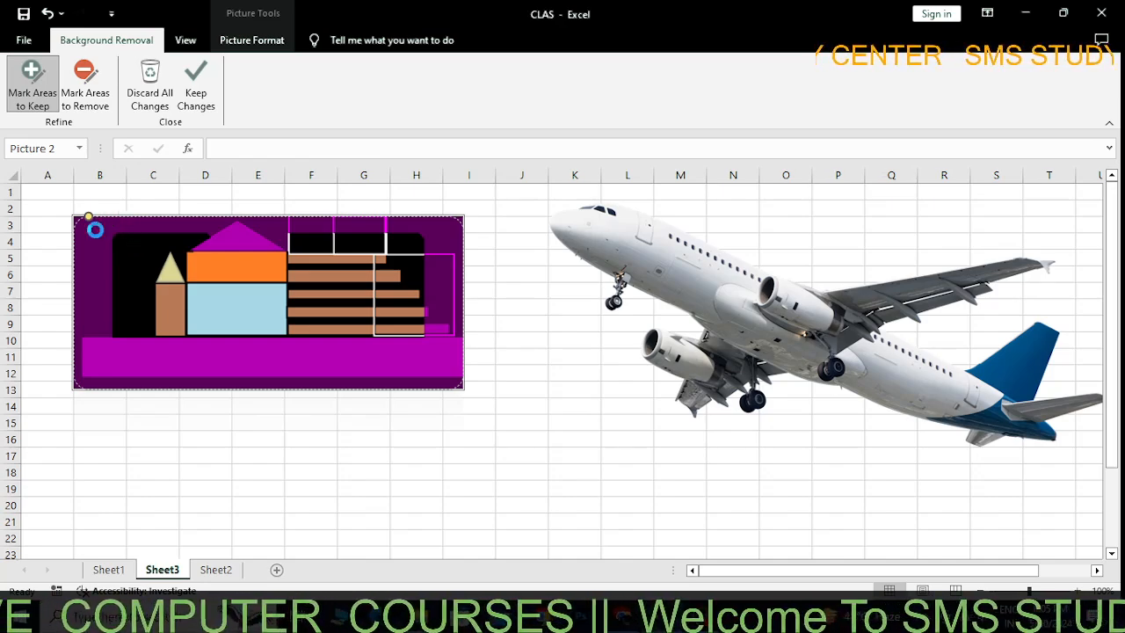
pyautogui.click(91, 225)
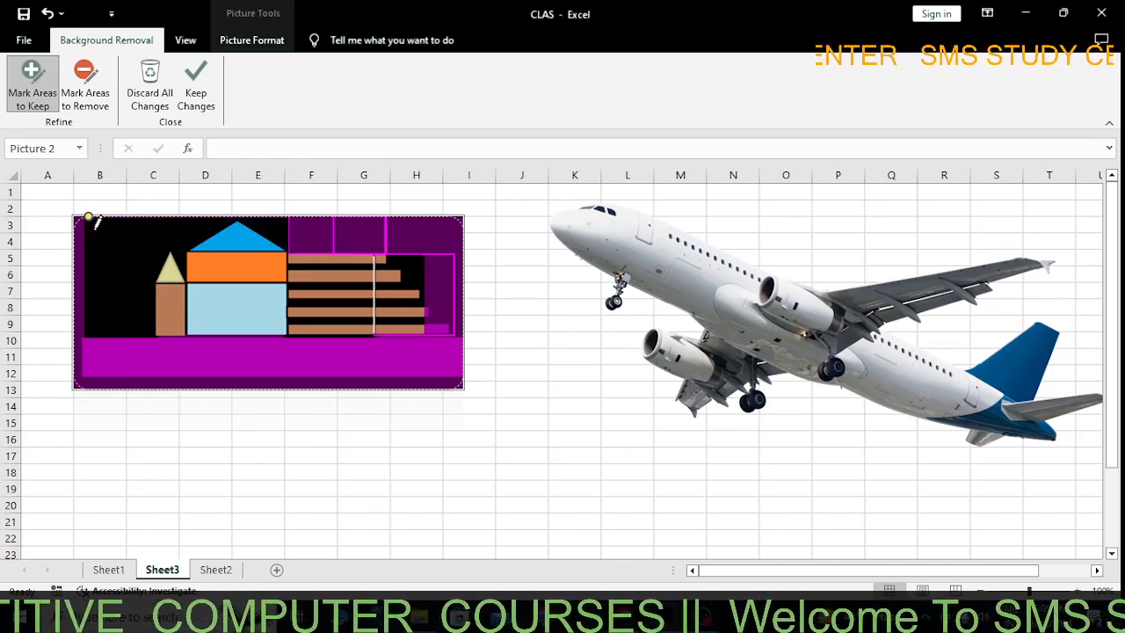
pyautogui.click(93, 81)
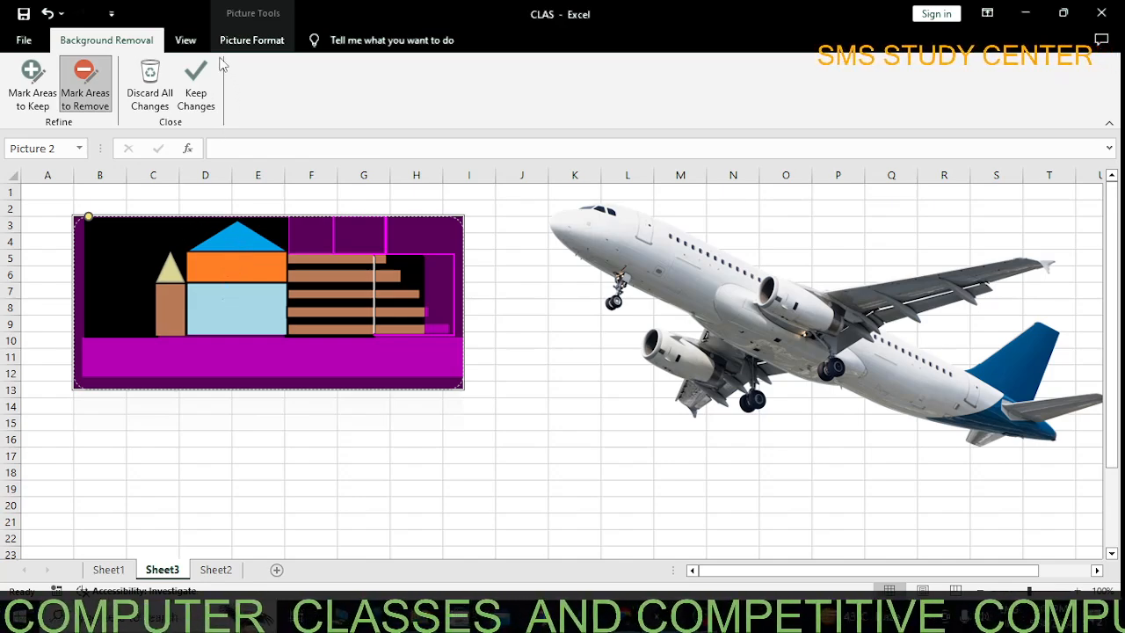
pyautogui.click(200, 92)
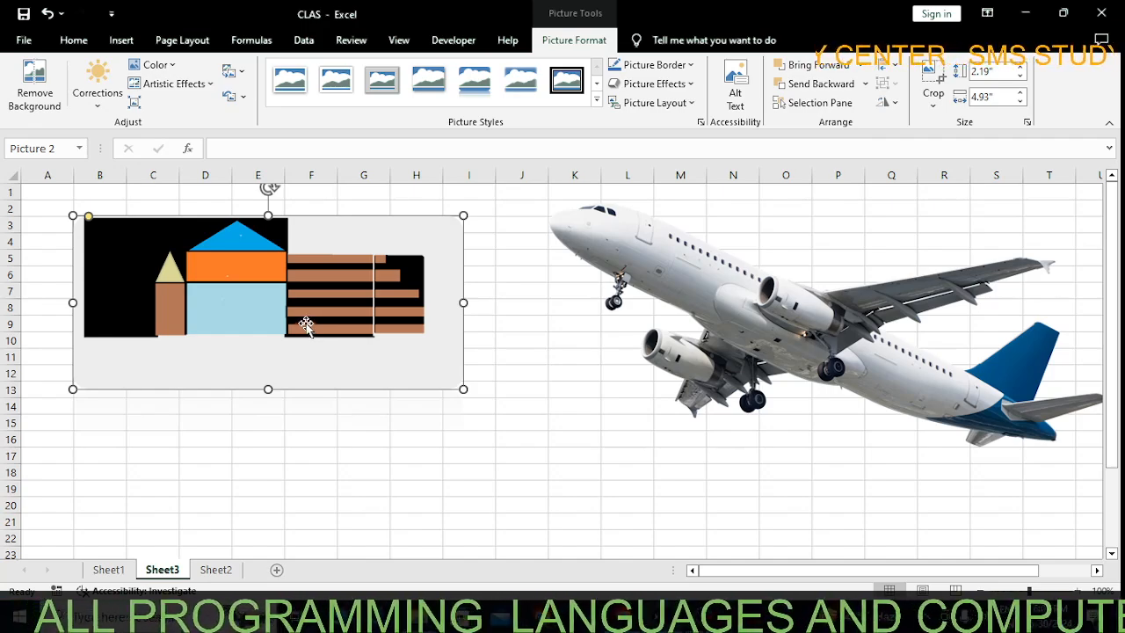
# - Try to undo the background removal on the house picture
pyautogui.hotkey('ctrl', 'z')
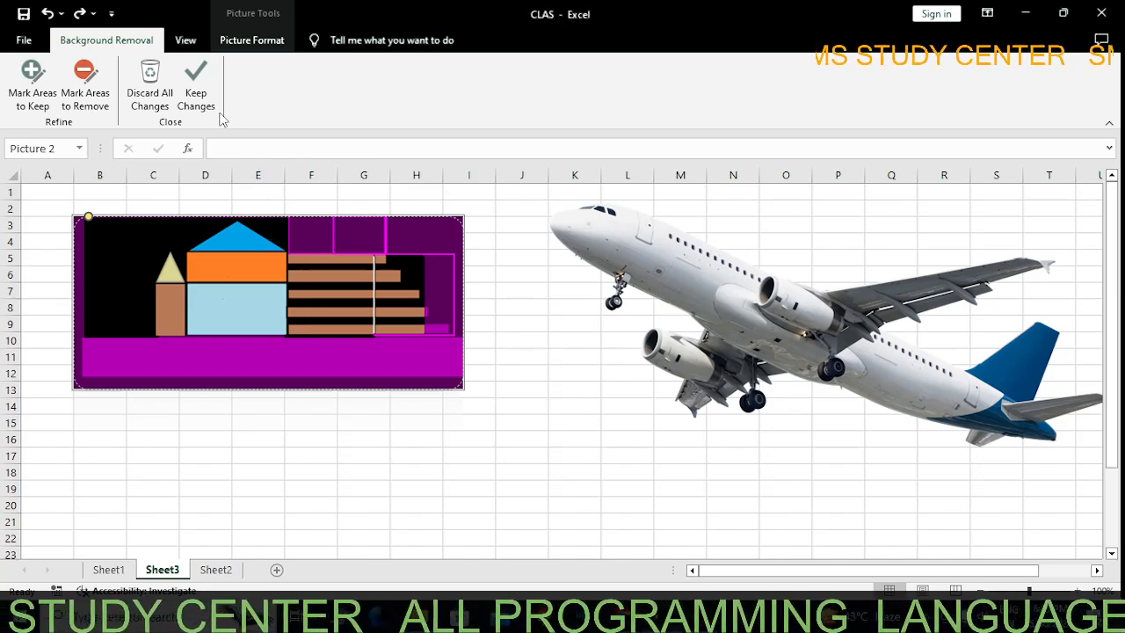
pyautogui.hotkey('ctrl', 'z')
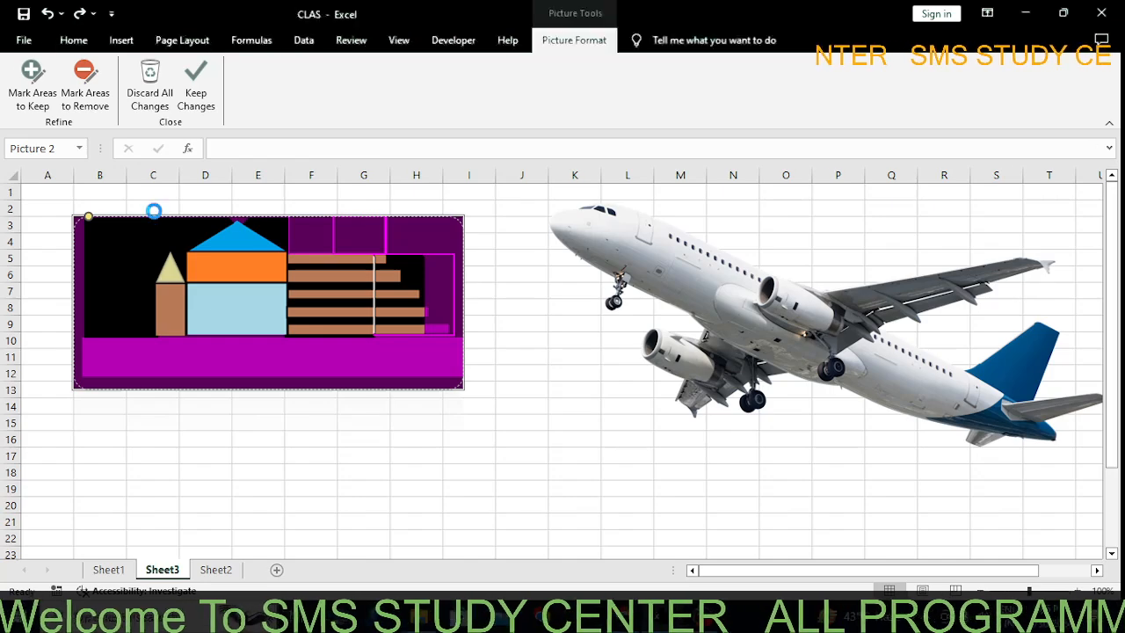
pyautogui.click(24, 41)
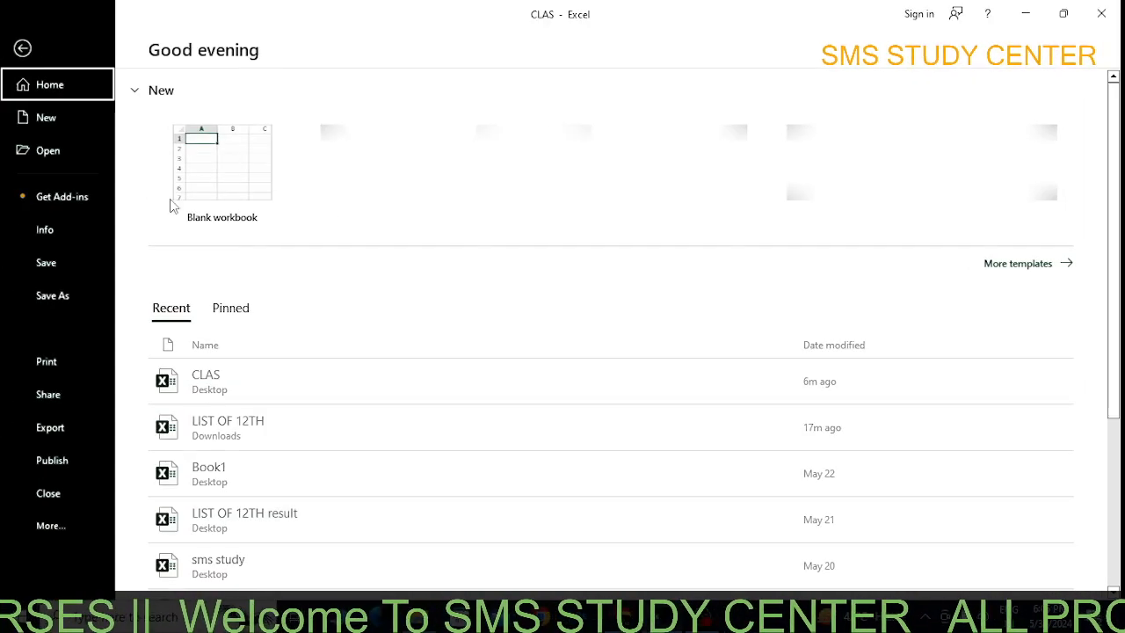
pyautogui.click(23, 49)
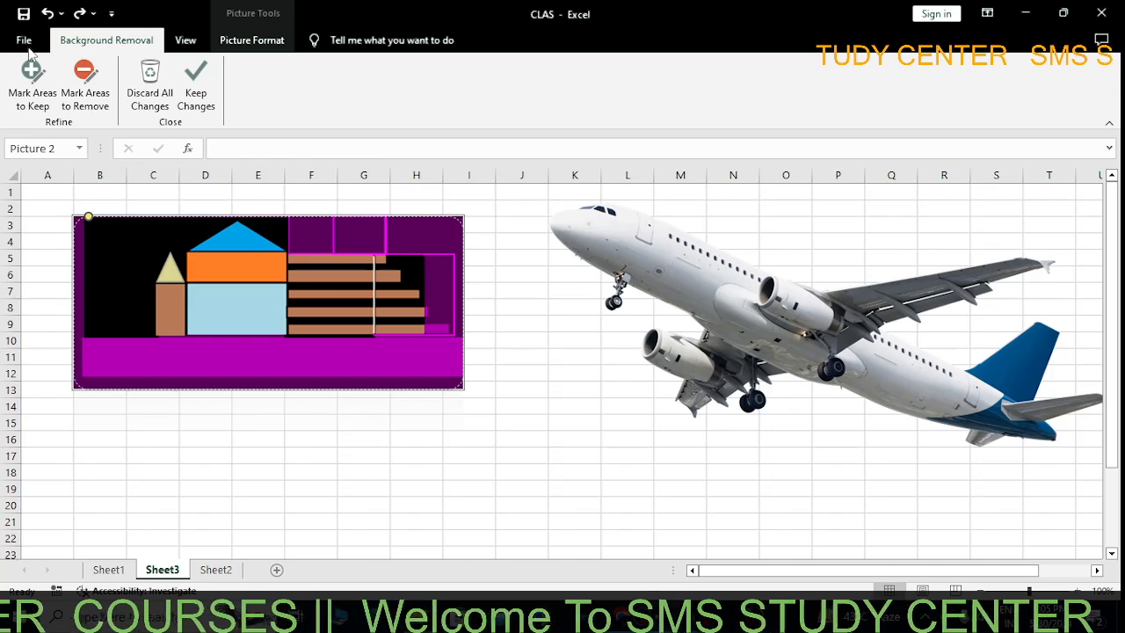
pyautogui.click(336, 475)
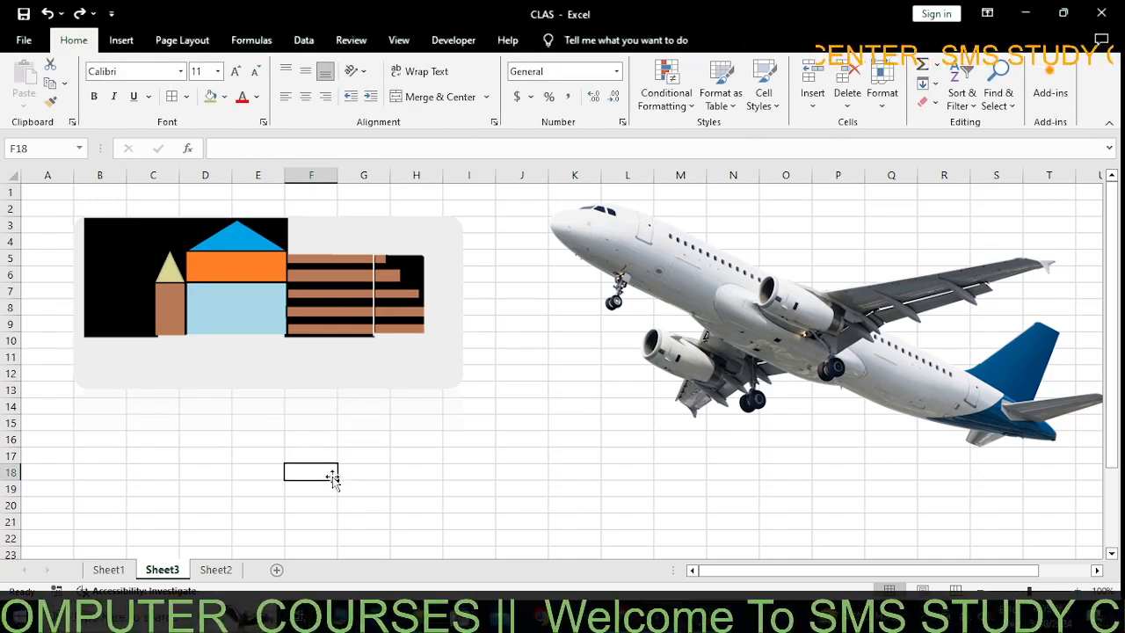
# - Recolor the house picture with the light orange variation and give it a textured artistic effect
pyautogui.click(255, 343)
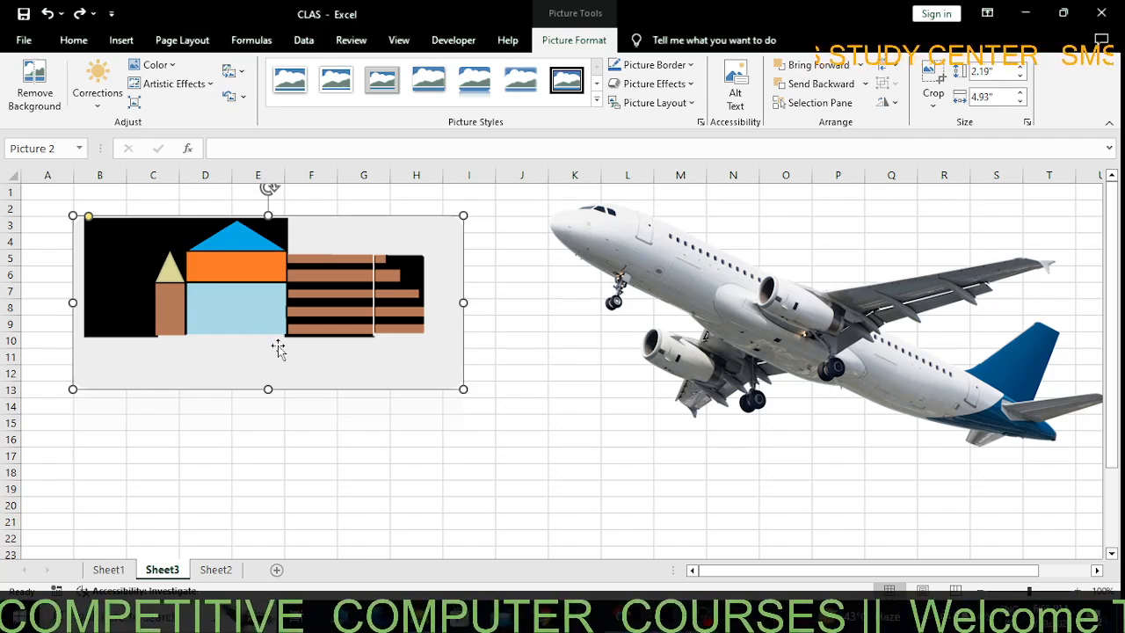
pyautogui.click(158, 65)
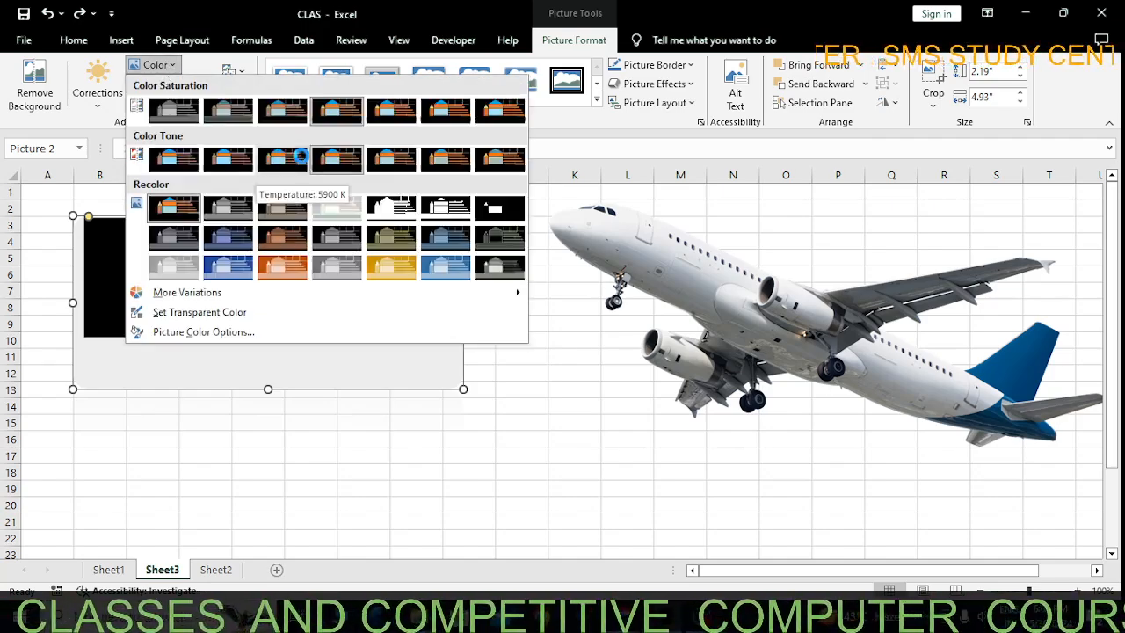
pyautogui.click(291, 265)
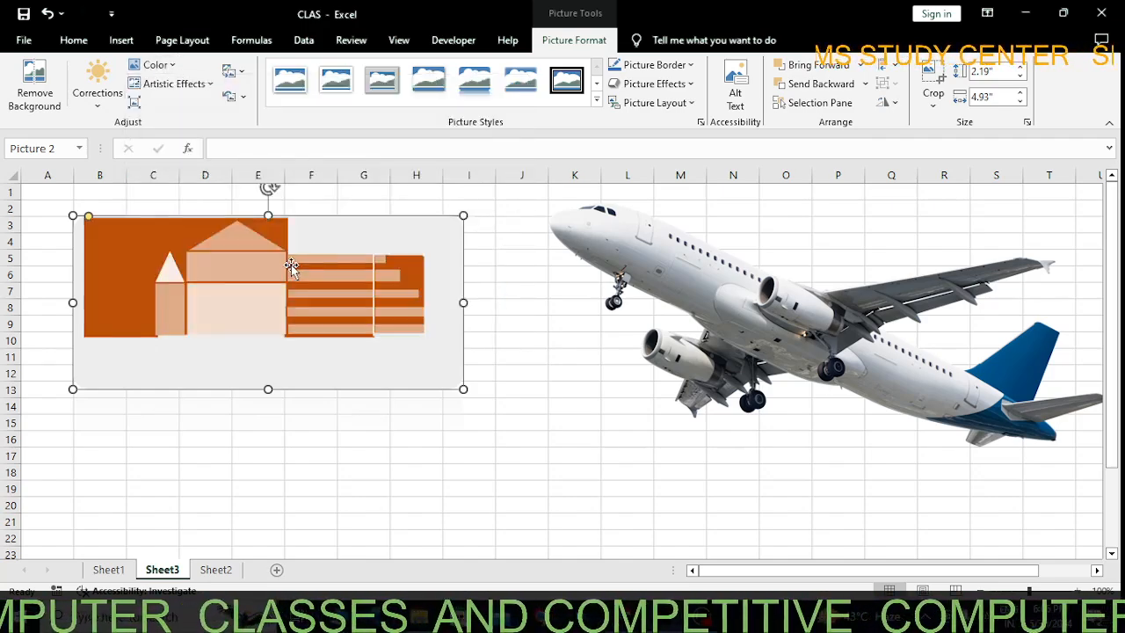
pyautogui.click(211, 85)
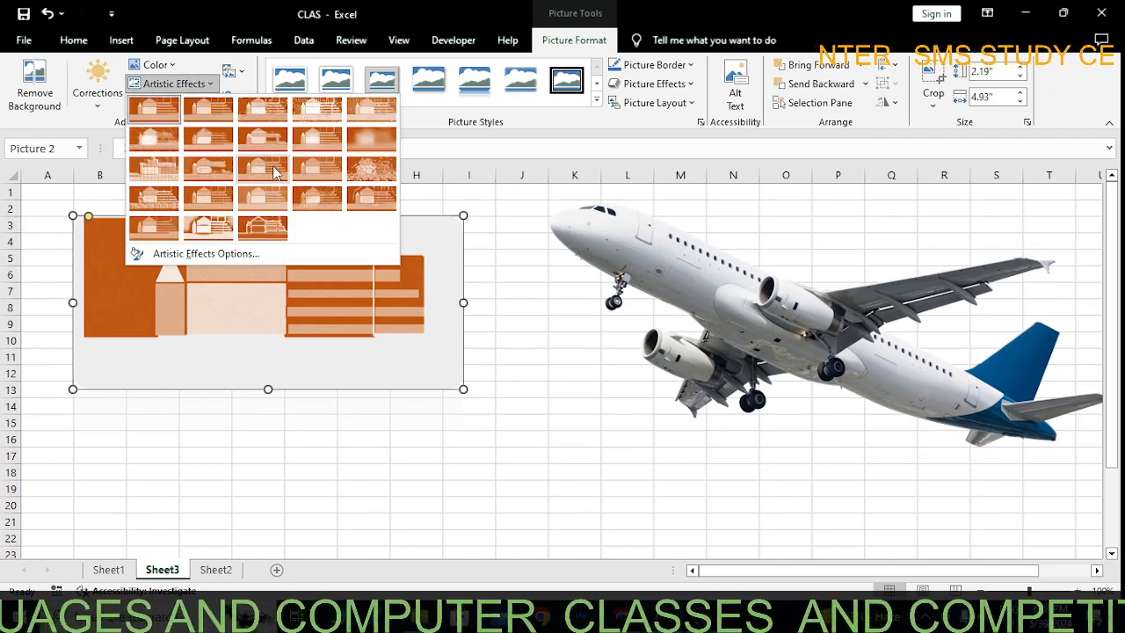
pyautogui.click(301, 194)
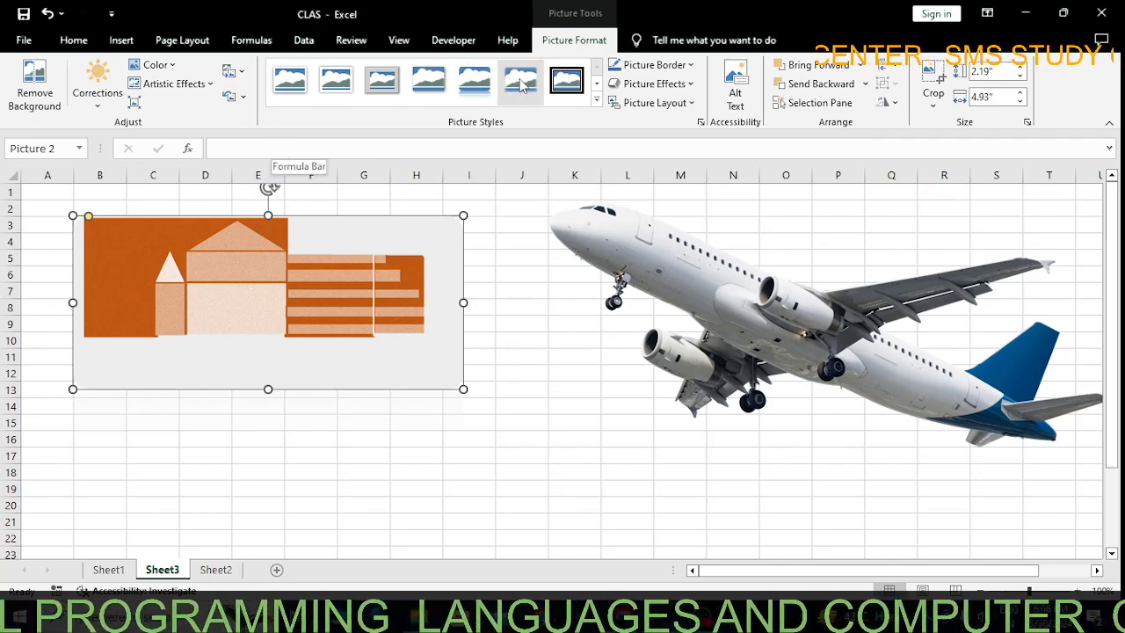
# - Apply the oval picture style with a black bevelled frame and shadow to the house picture
pyautogui.click(597, 83)
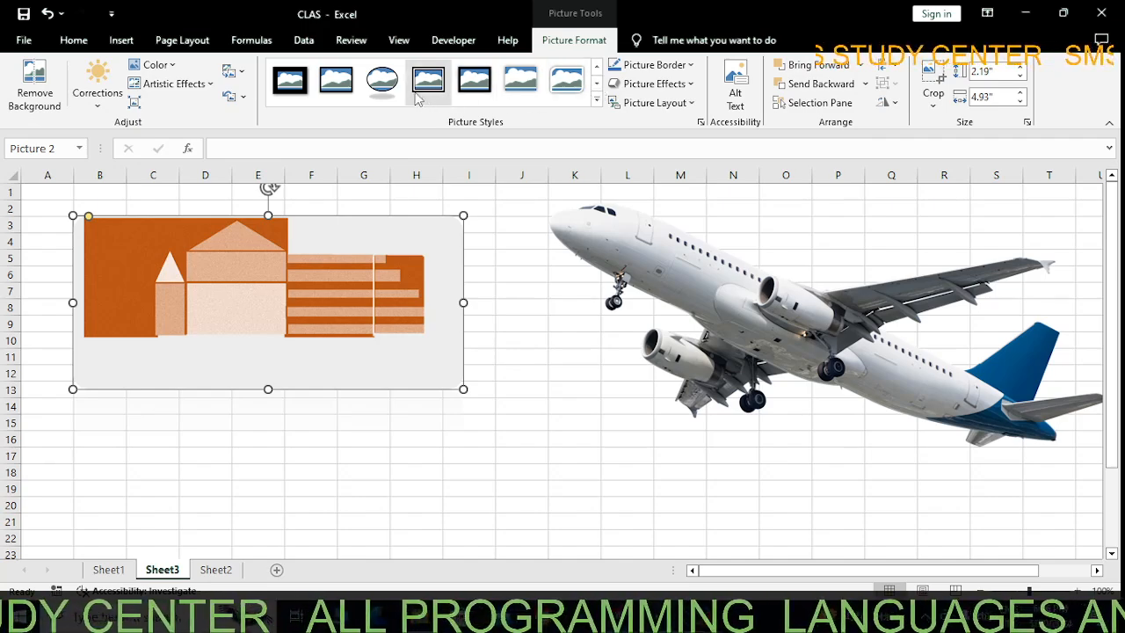
pyautogui.click(382, 79)
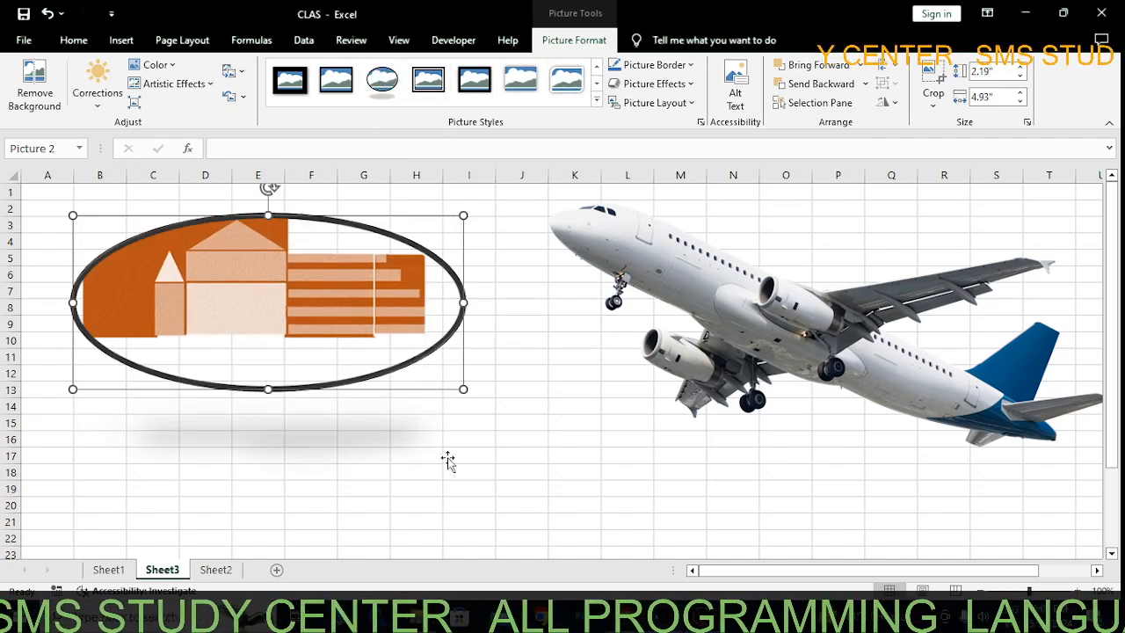
pyautogui.click(431, 447)
pyautogui.click(281, 321)
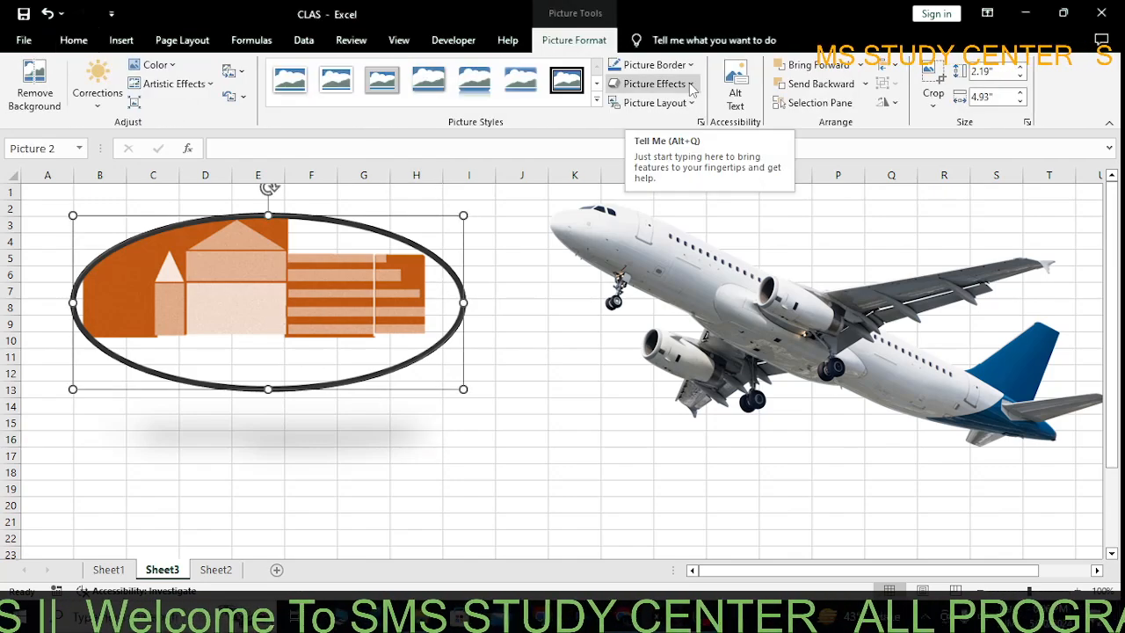
# - Apply the Half Reflection: 8 point offset effect to the house picture
pyautogui.click(692, 85)
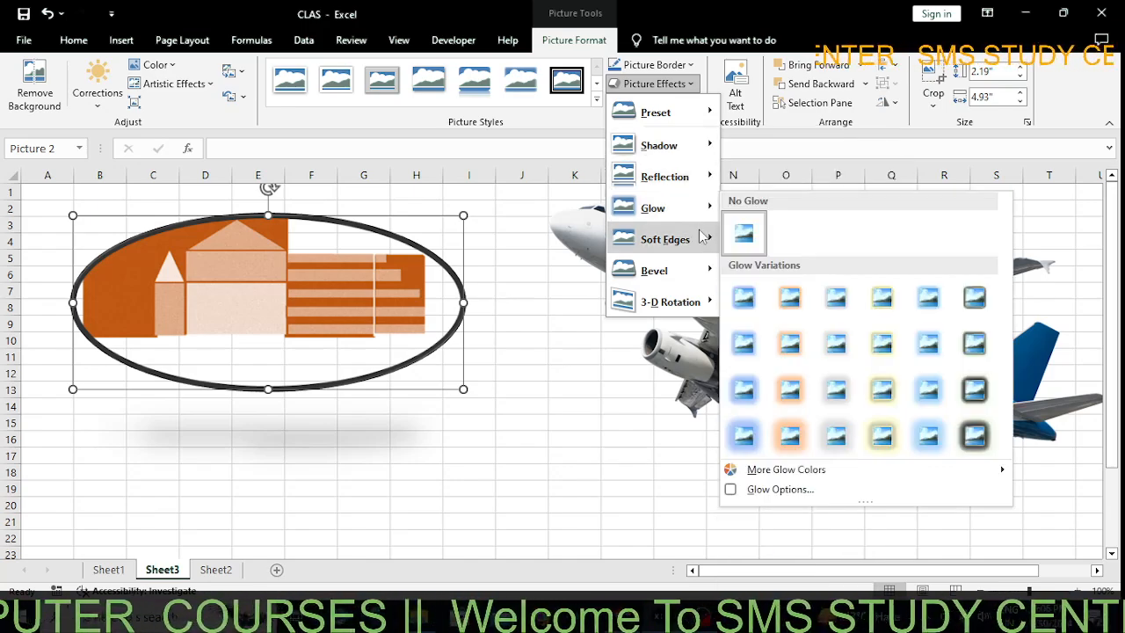
pyautogui.moveTo(702, 237)
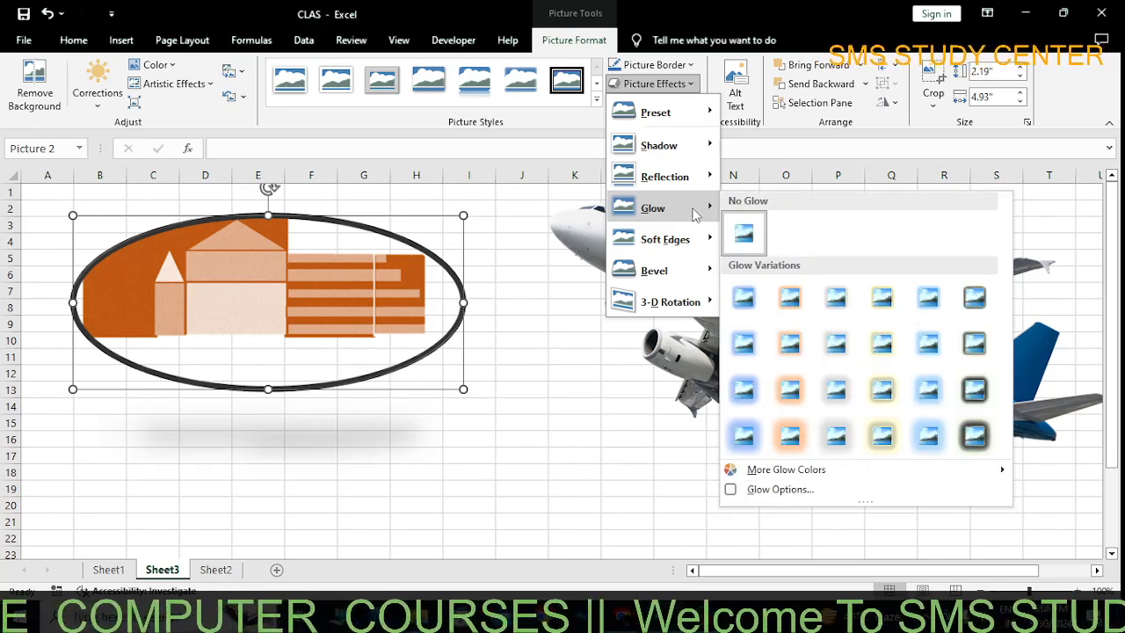
pyautogui.moveTo(694, 188)
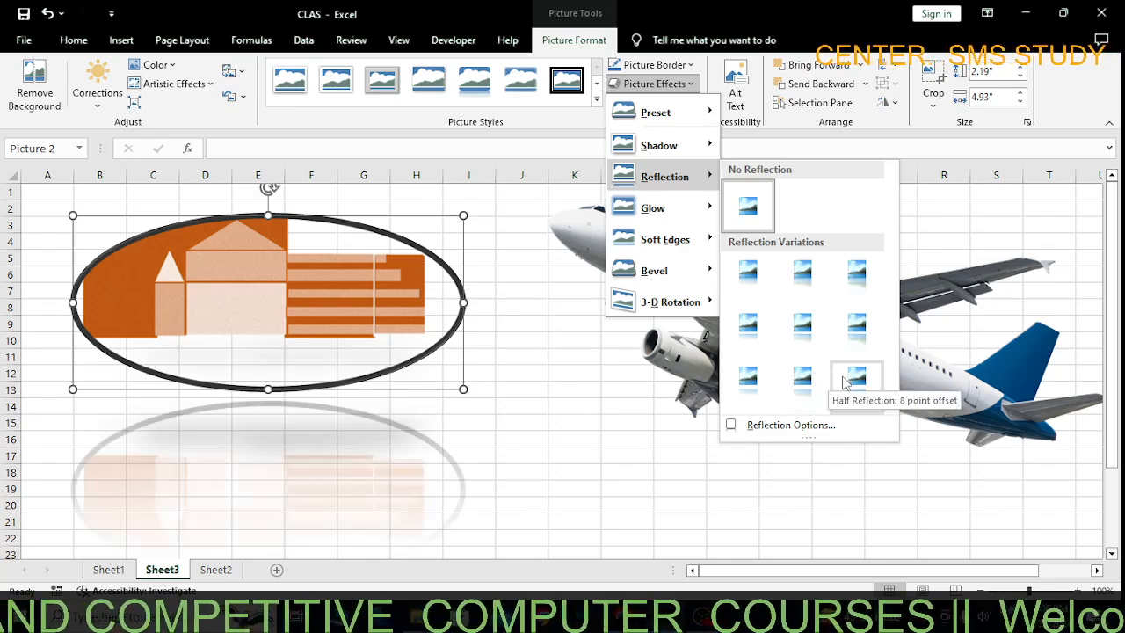
pyautogui.click(803, 376)
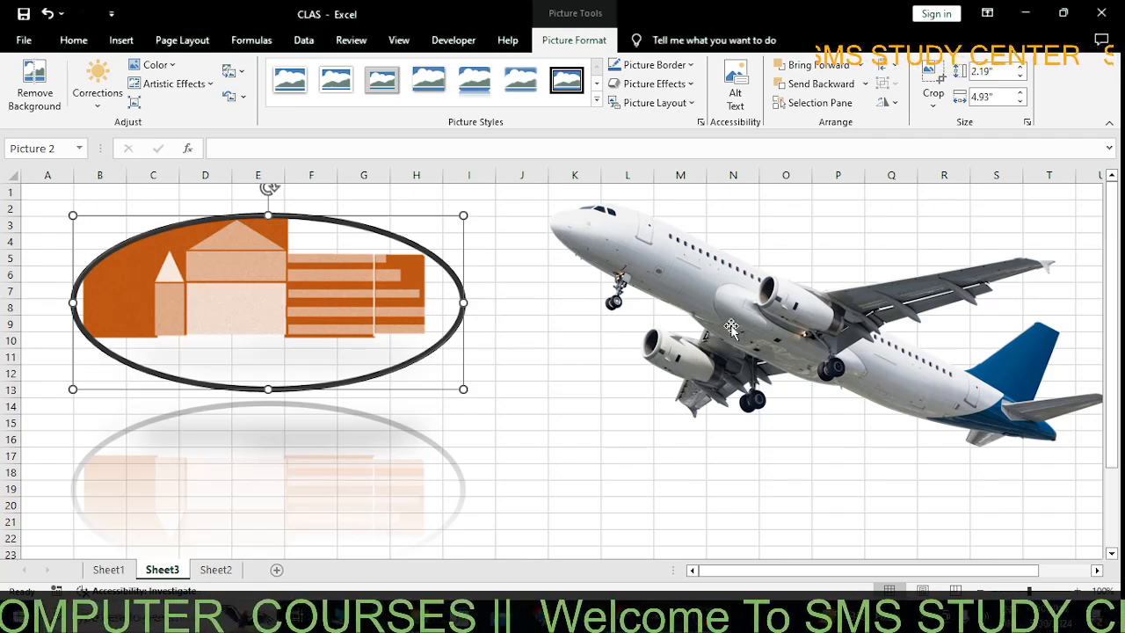
# - Crop the house picture with the Fit option, leave cropping and reselect the picture
pyautogui.click(933, 93)
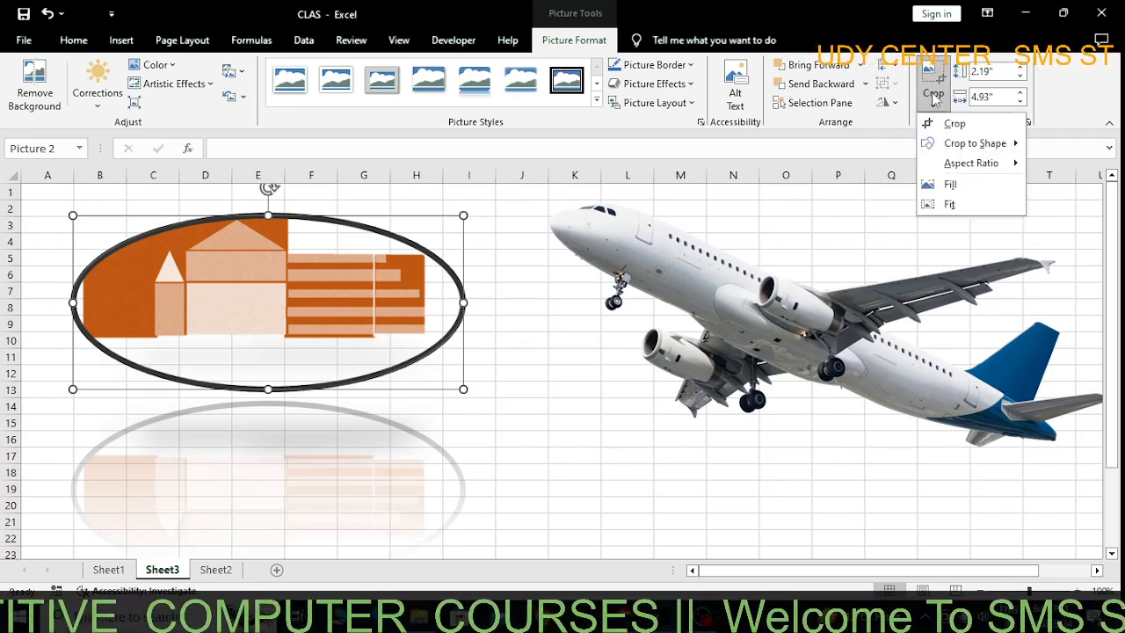
pyautogui.moveTo(976, 172)
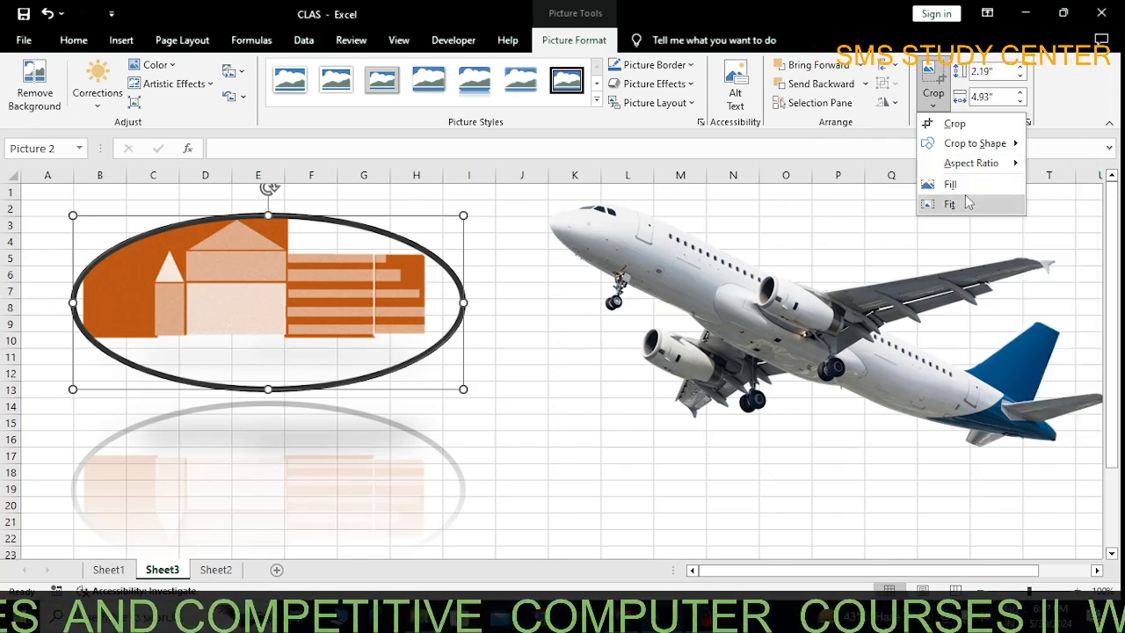
pyautogui.click(964, 204)
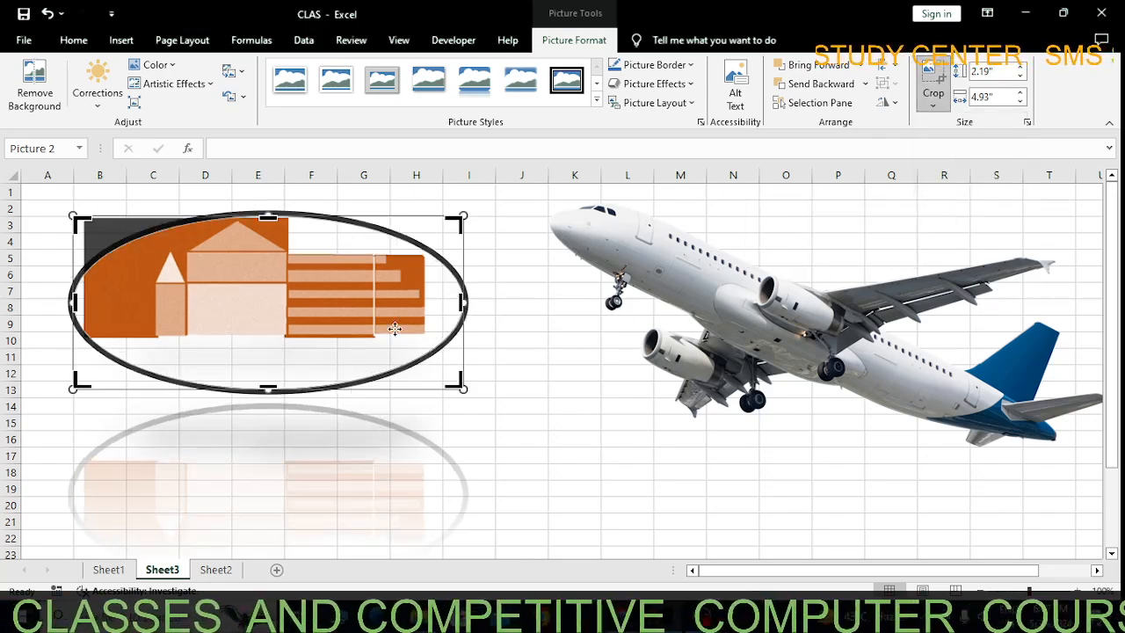
pyautogui.click(481, 439)
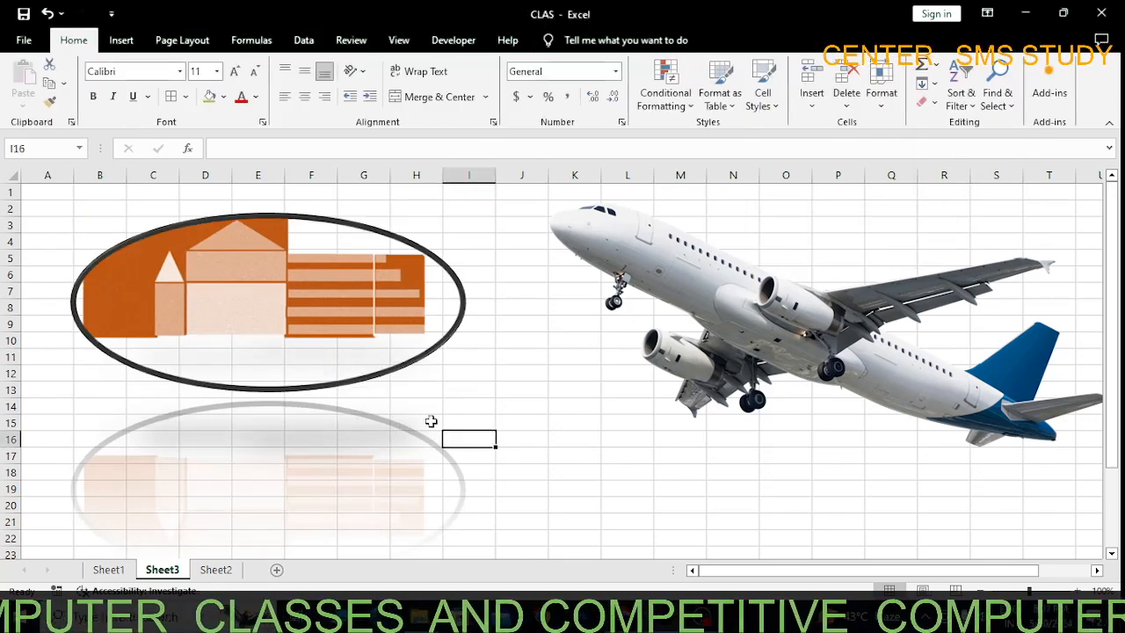
pyautogui.click(236, 318)
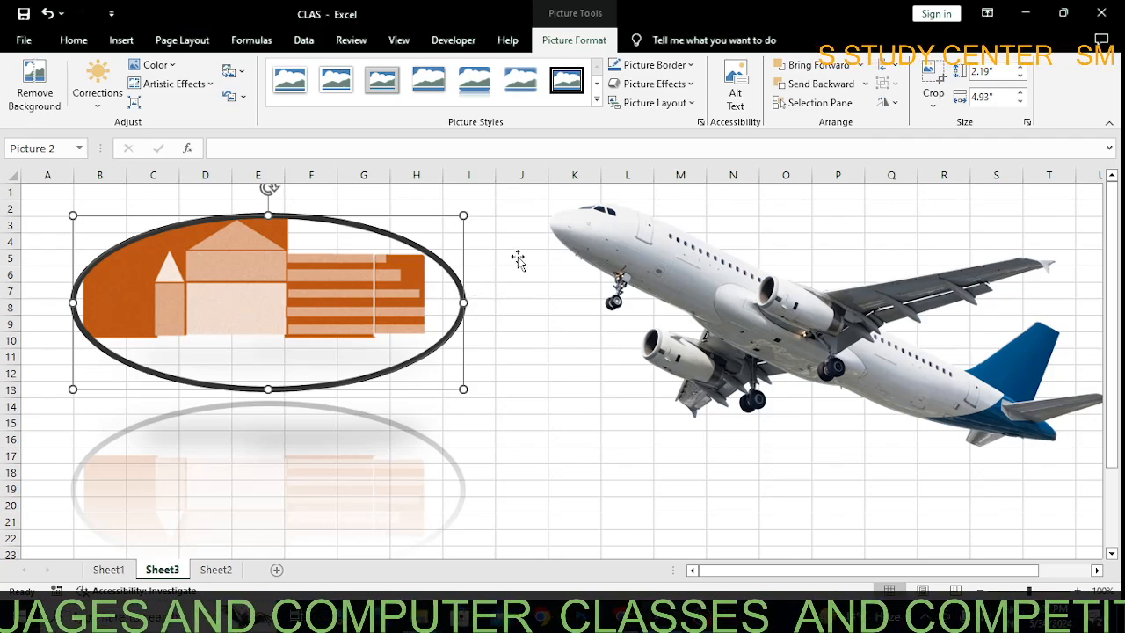
# - Apply a perspective 3-D rotation preset to the airplane picture that makes the nose side smaller and the tail side larger
pyautogui.click(718, 290)
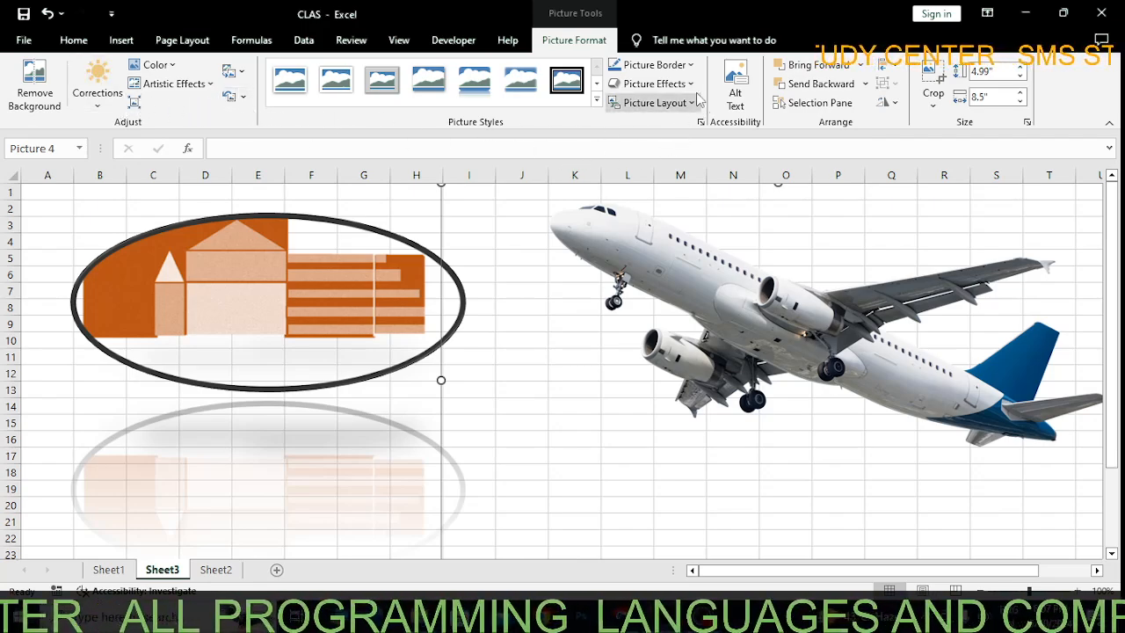
pyautogui.click(654, 84)
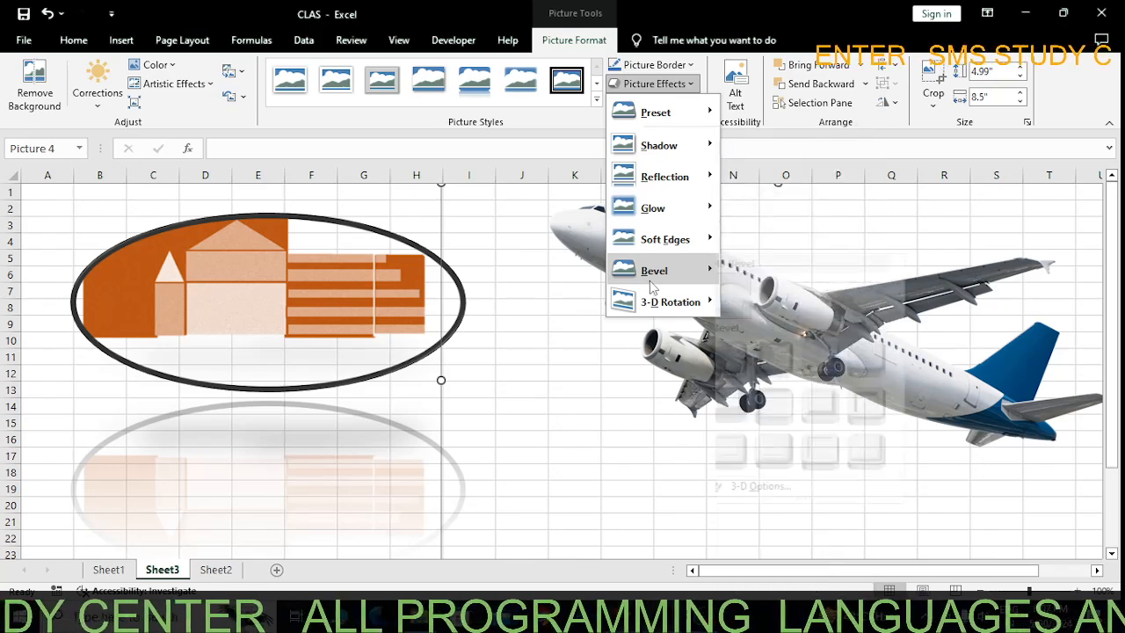
pyautogui.moveTo(686, 301)
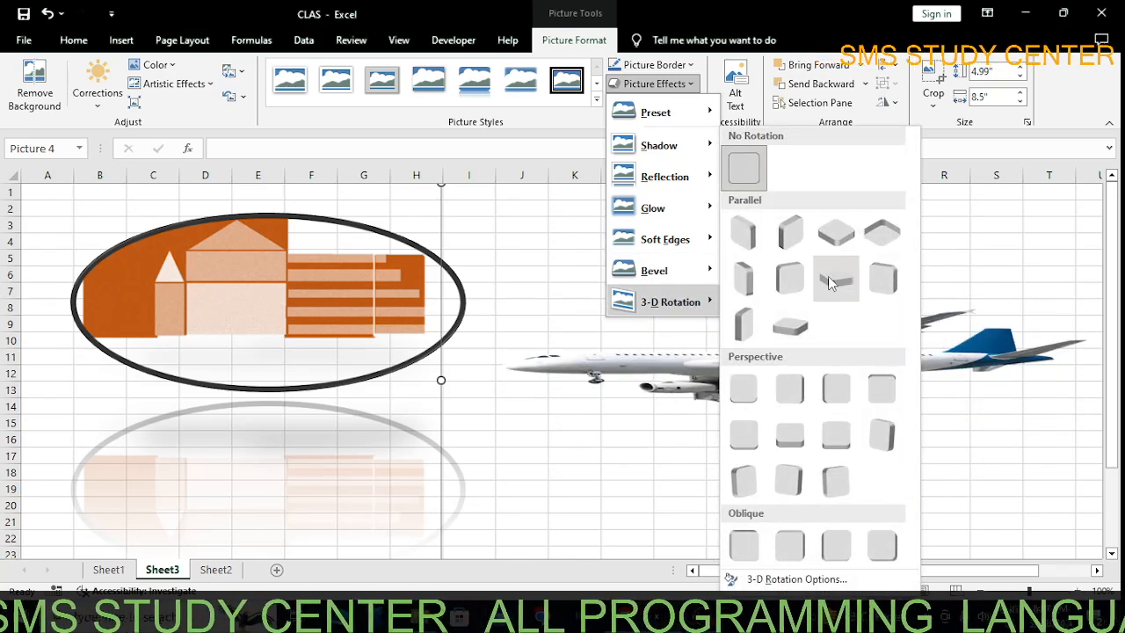
pyautogui.click(789, 480)
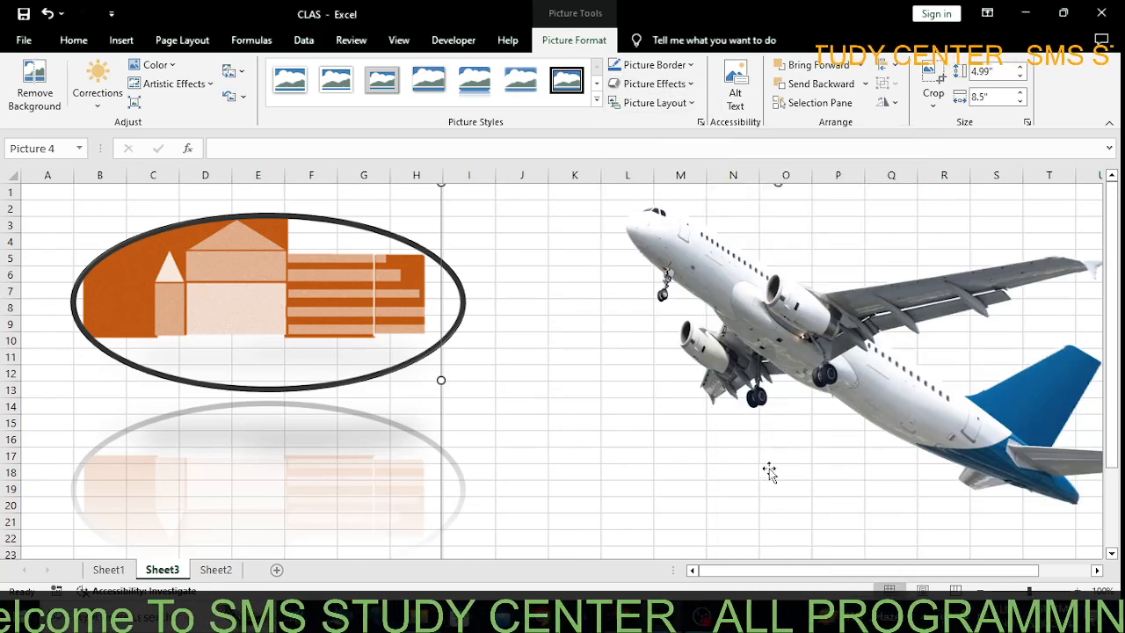
pyautogui.click(432, 248)
pyautogui.click(763, 306)
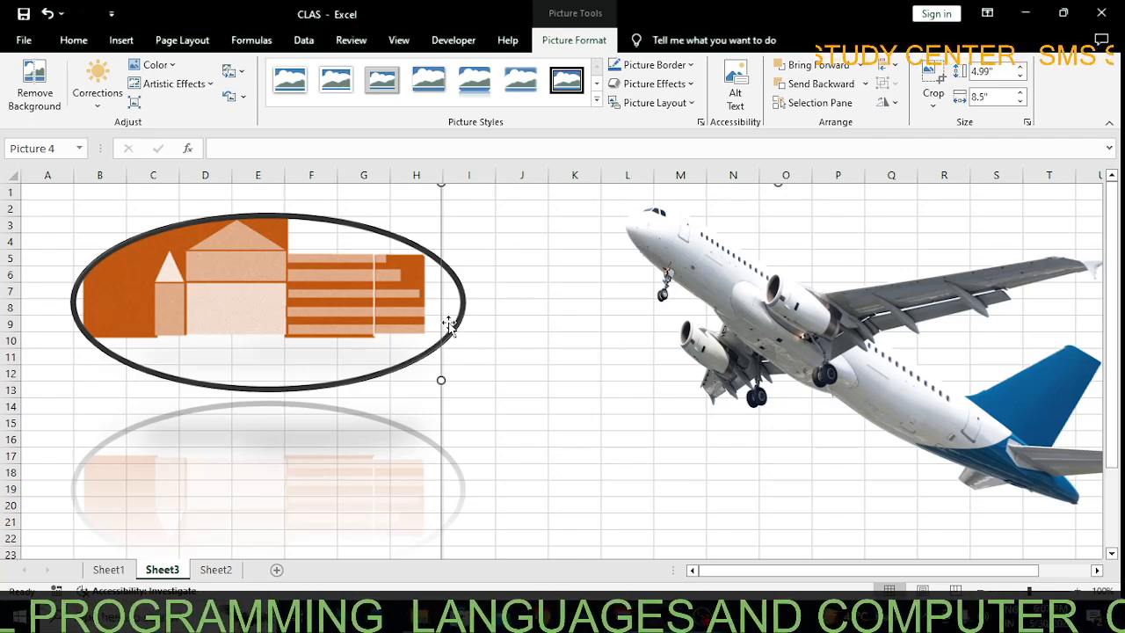
# - Delete the framed oval house picture from Sheet3
pyautogui.click(76, 42)
pyautogui.click(299, 336)
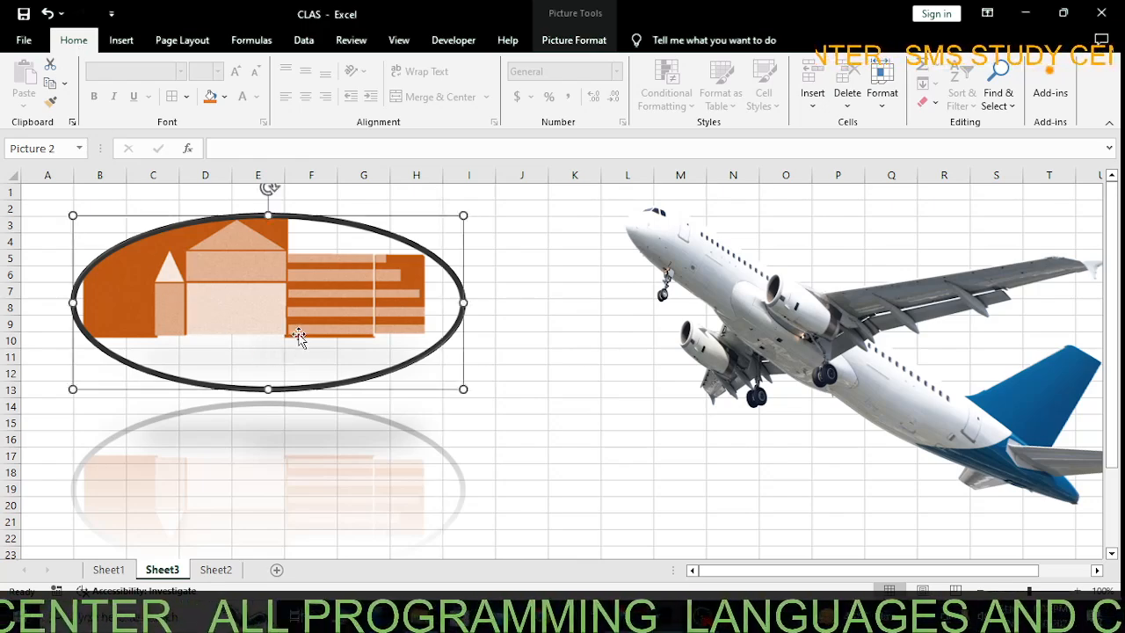
pyautogui.press('Delete')
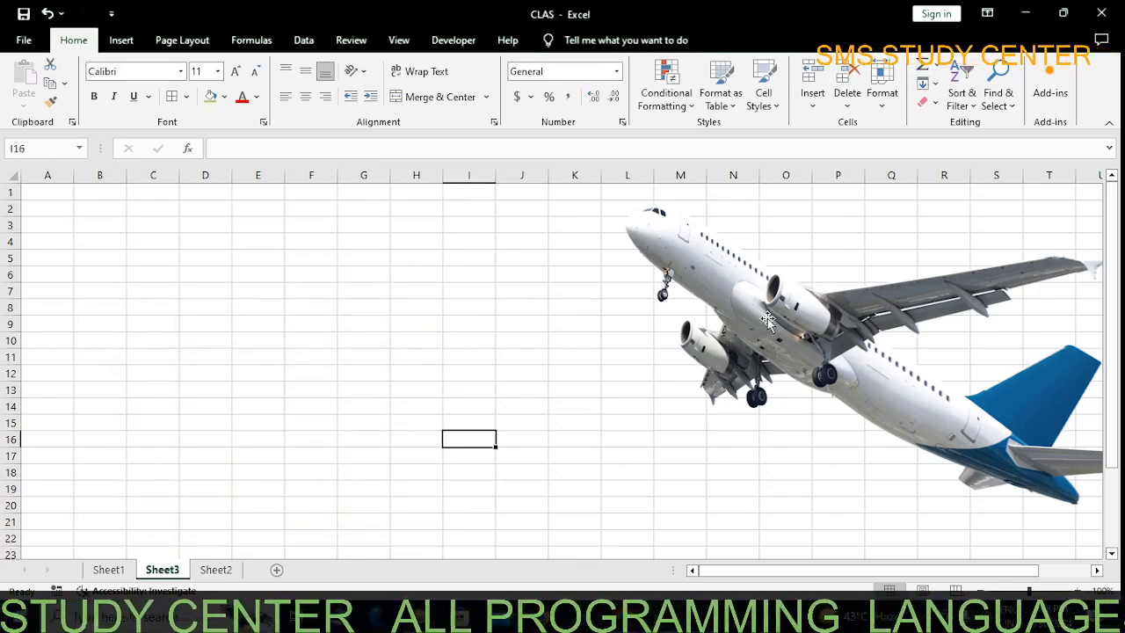
# - Move the airplane picture into columns A to M, where the house picture was, and deselect it
pyautogui.click(767, 319)
pyautogui.moveTo(768, 319); pyautogui.dragTo(346, 330)
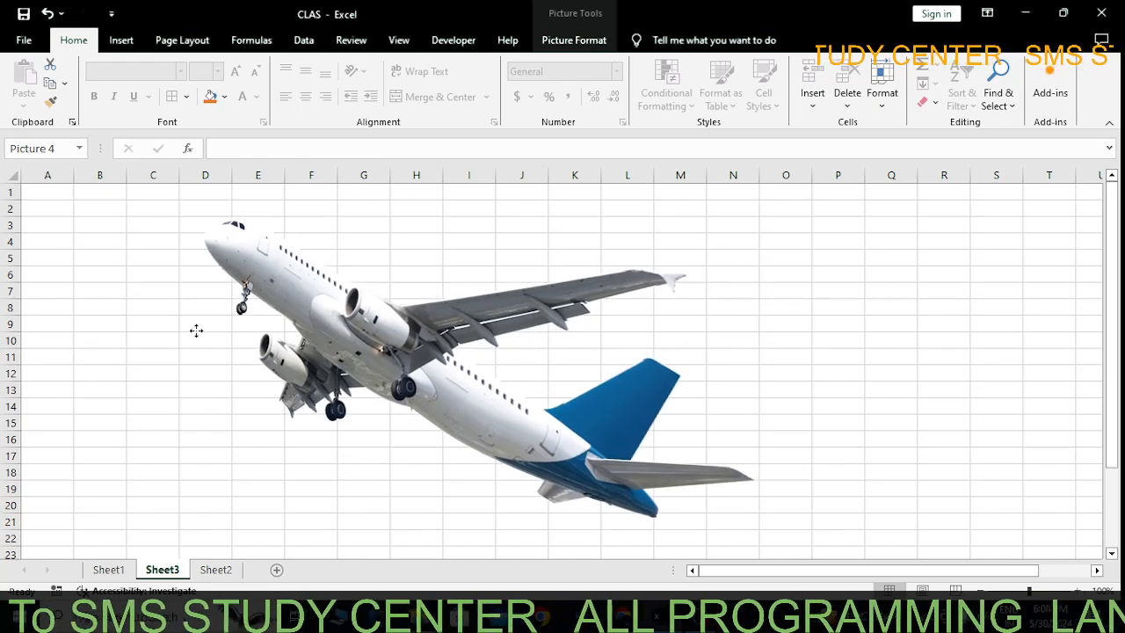
pyautogui.click(127, 44)
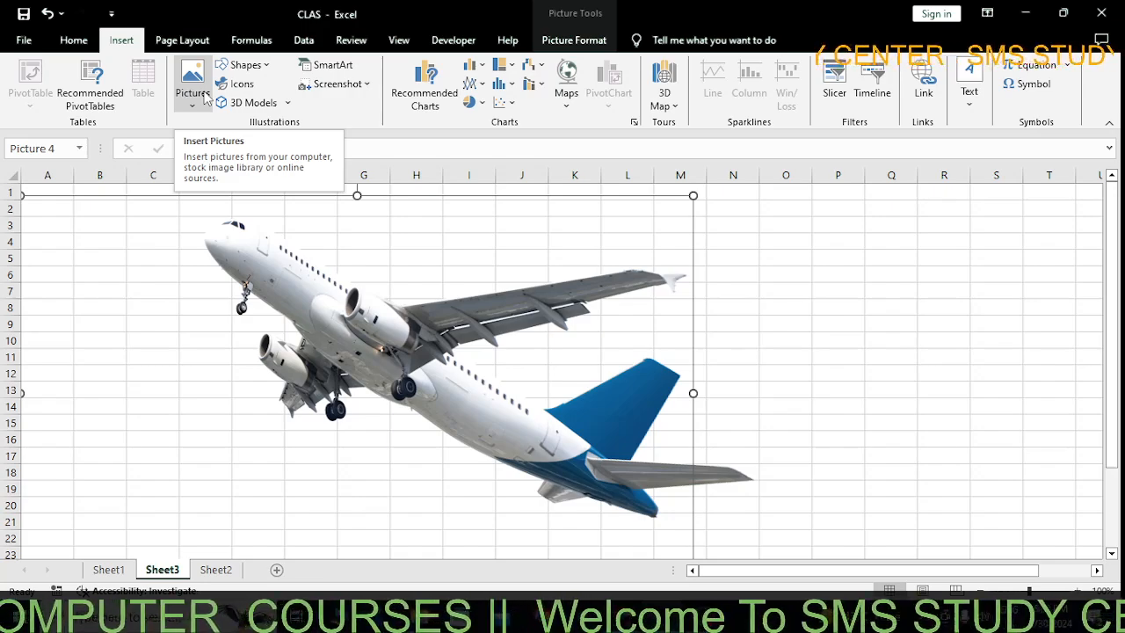
pyautogui.click(911, 308)
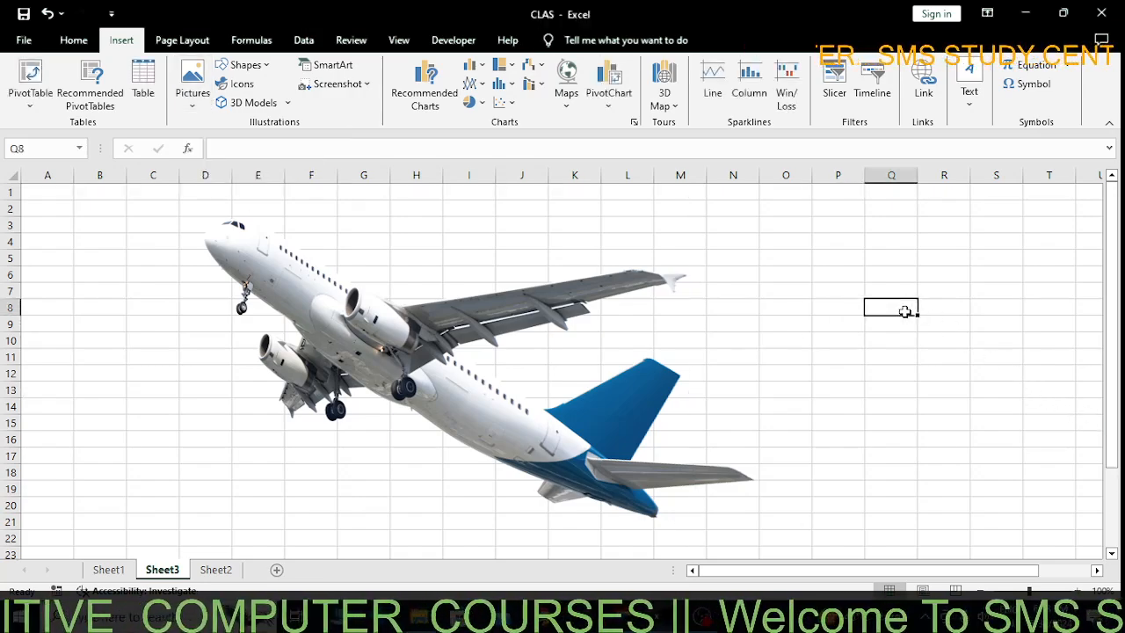
pyautogui.click(70, 42)
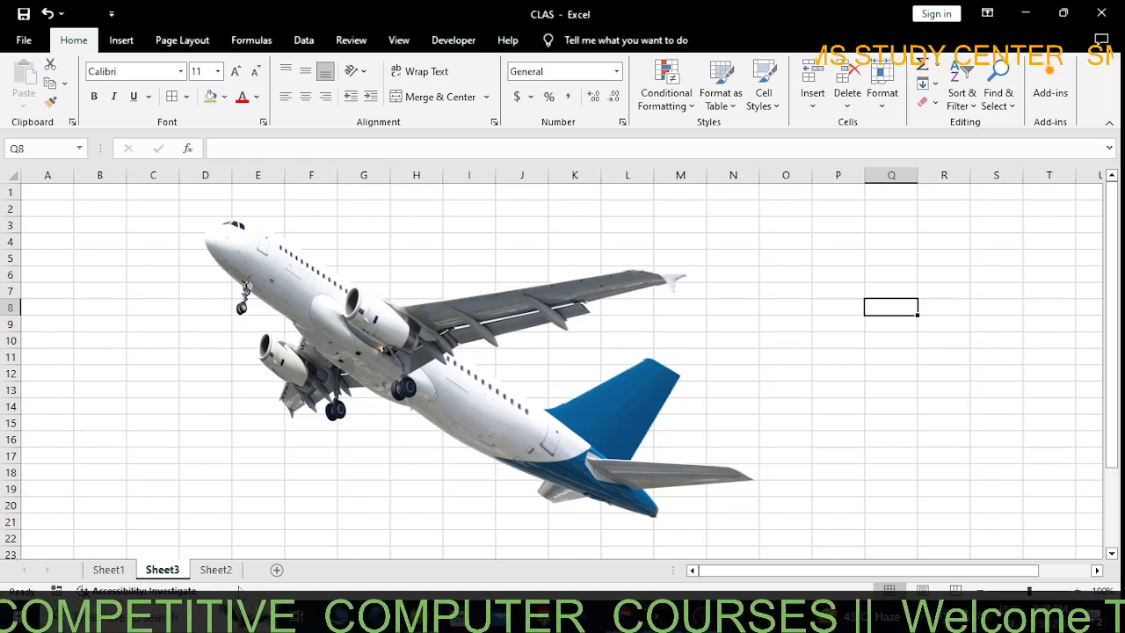
# - Insert a 3-D clustered column chart from the selected EXAM SCORE table on Sheet1
pyautogui.click(125, 572)
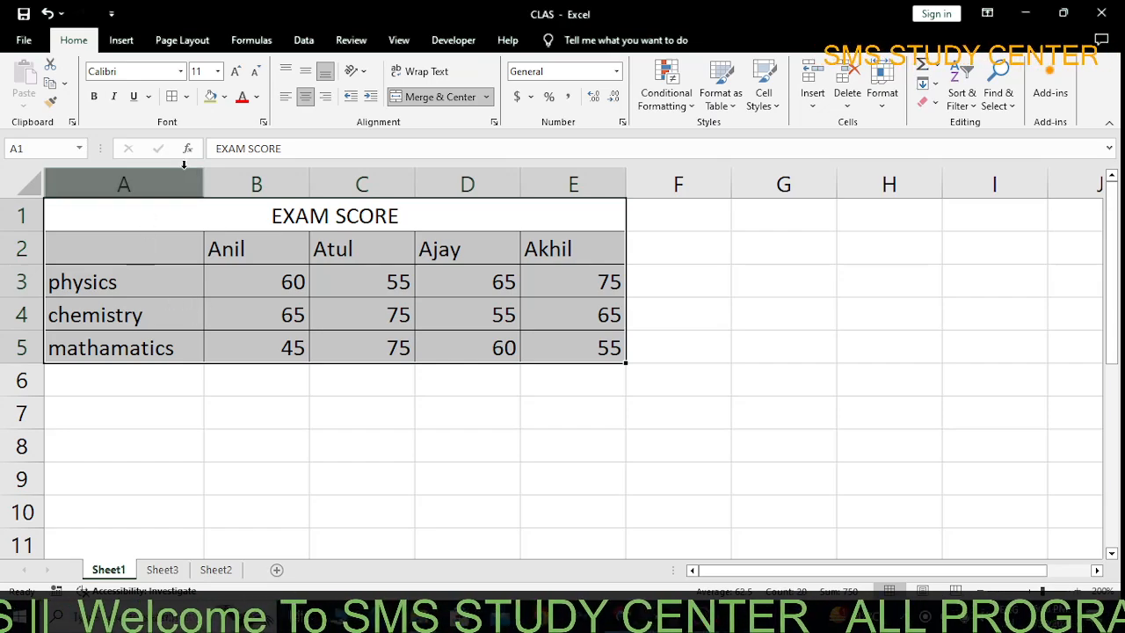
pyautogui.click(122, 41)
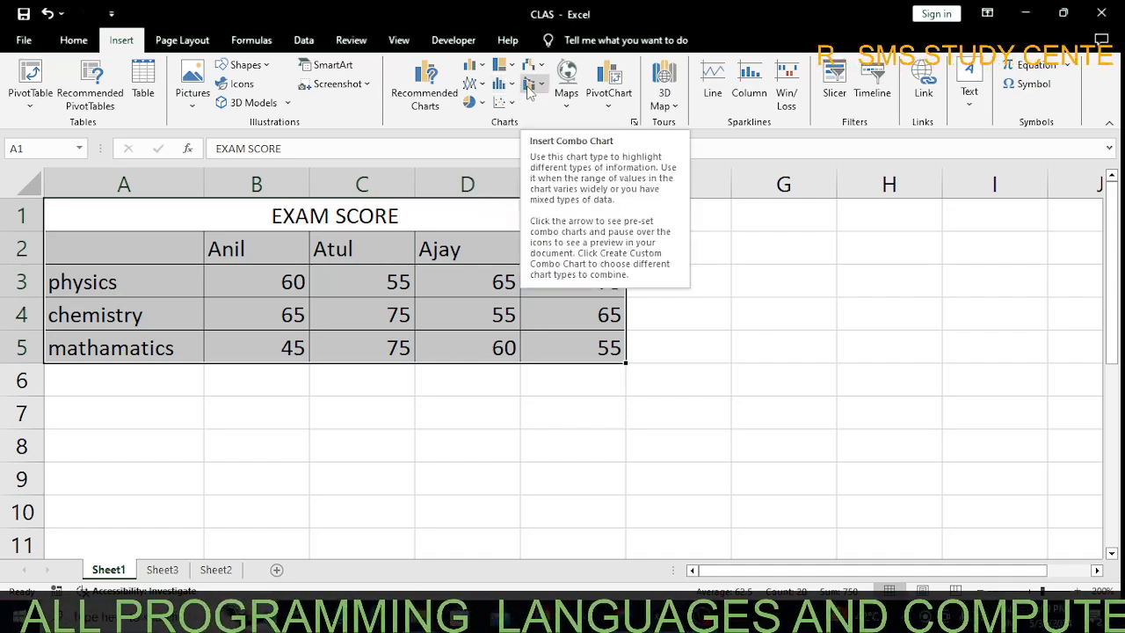
pyautogui.click(472, 68)
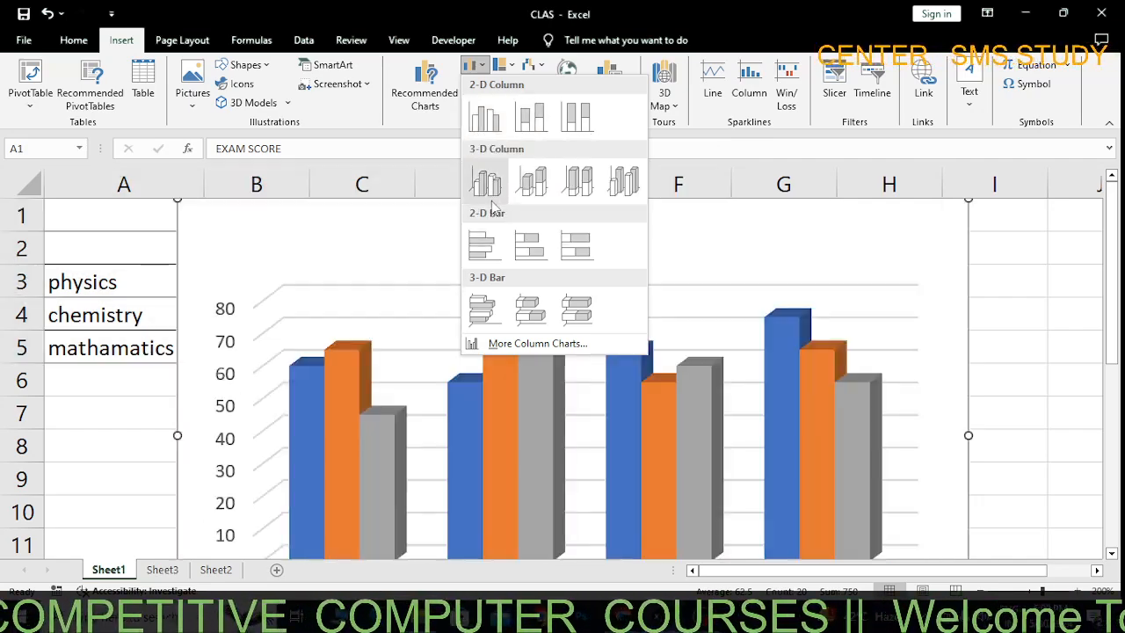
pyautogui.click(489, 186)
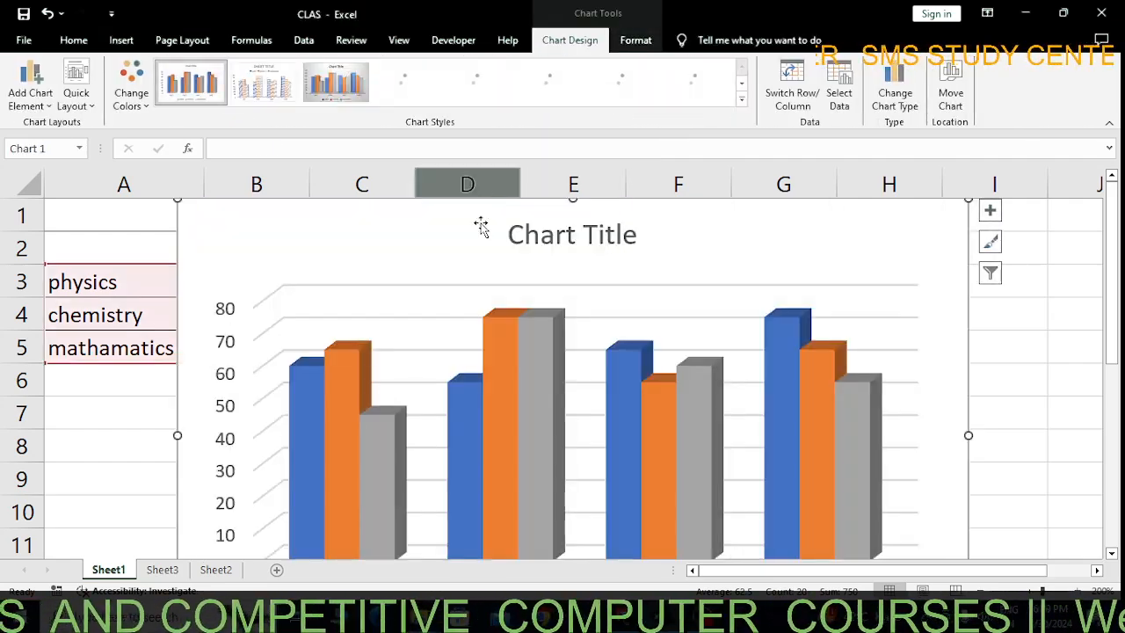
pyautogui.moveTo(1111, 347); pyautogui.dragTo(1112, 408)
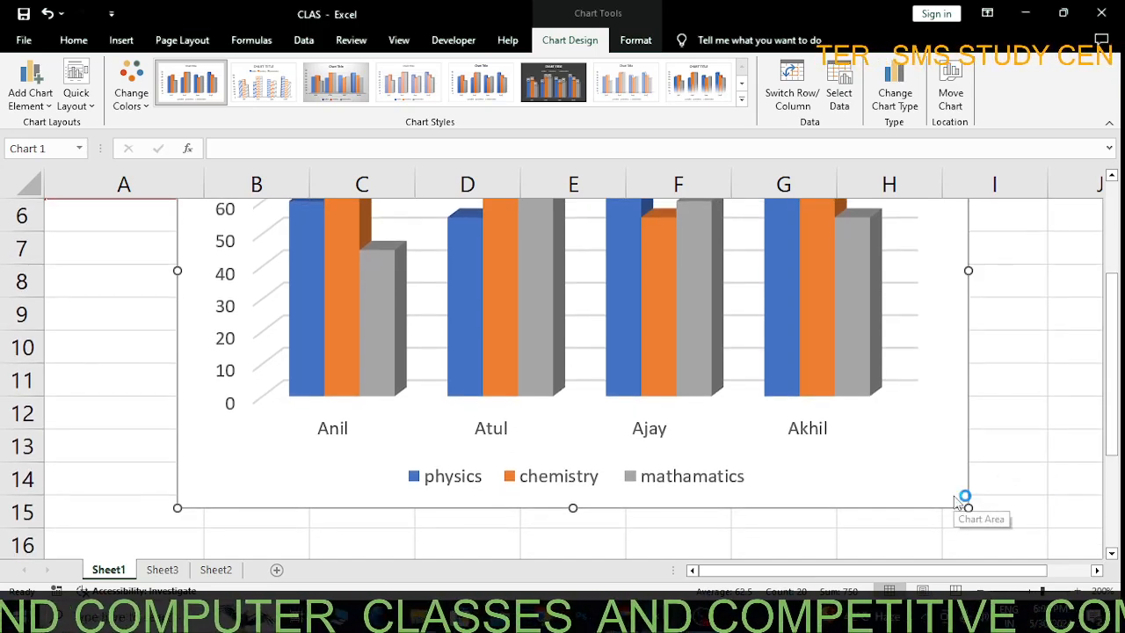
pyautogui.press('F1')
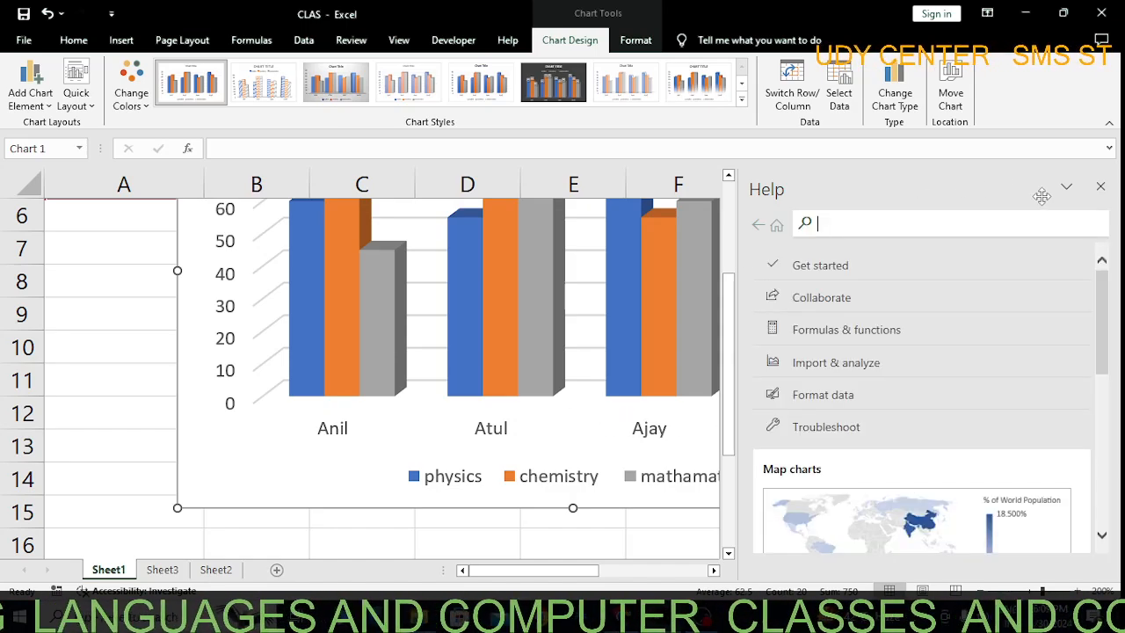
pyautogui.click(1100, 186)
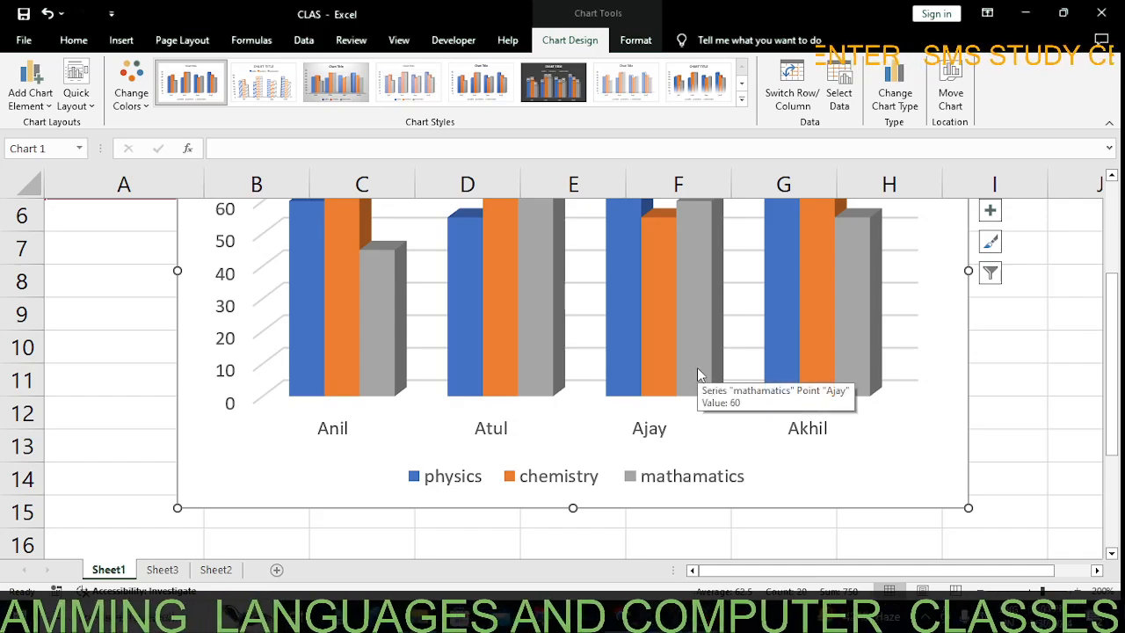
pyautogui.press('F1')
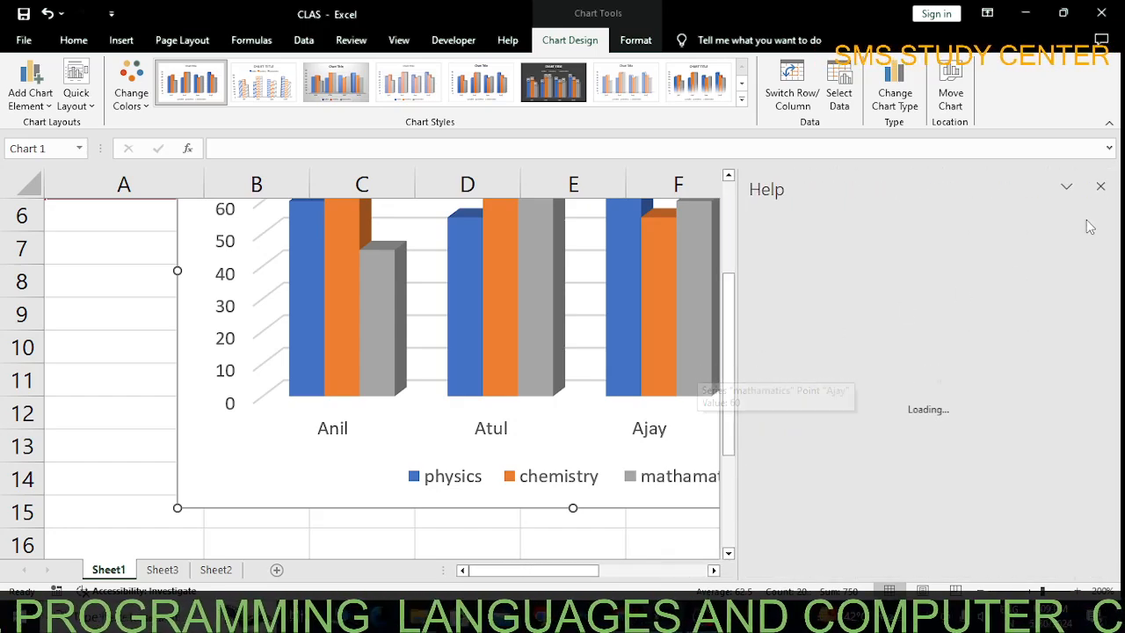
pyautogui.click(1100, 187)
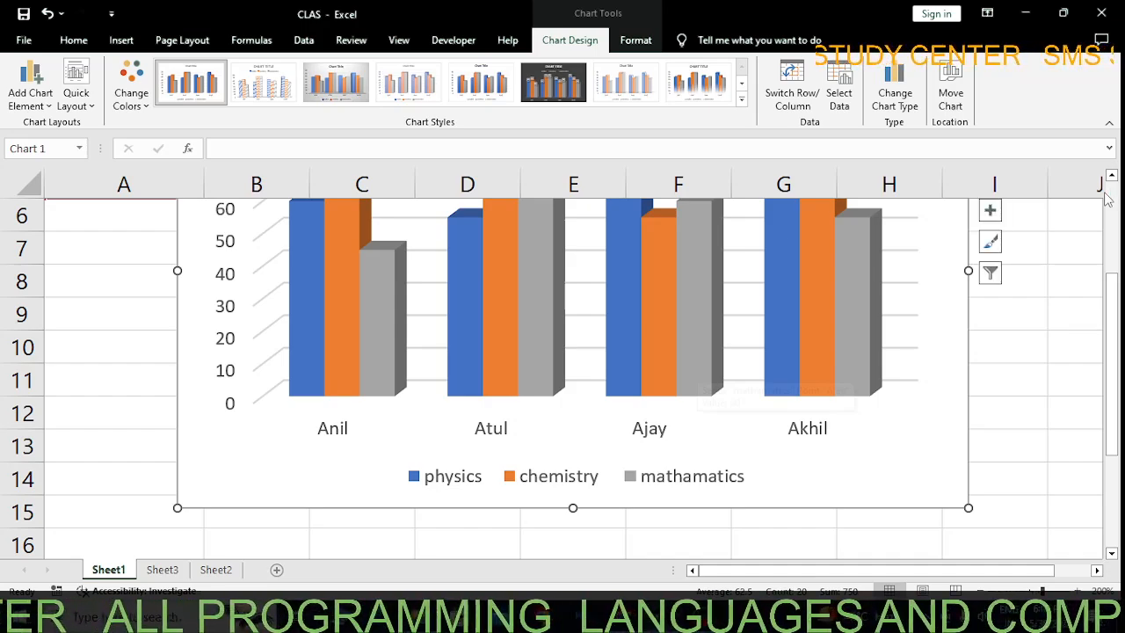
# - Try a default 2-D clustered column chart of the exam scores, select its title, and undo the insertion
pyautogui.hotkey('alt', 'F1')
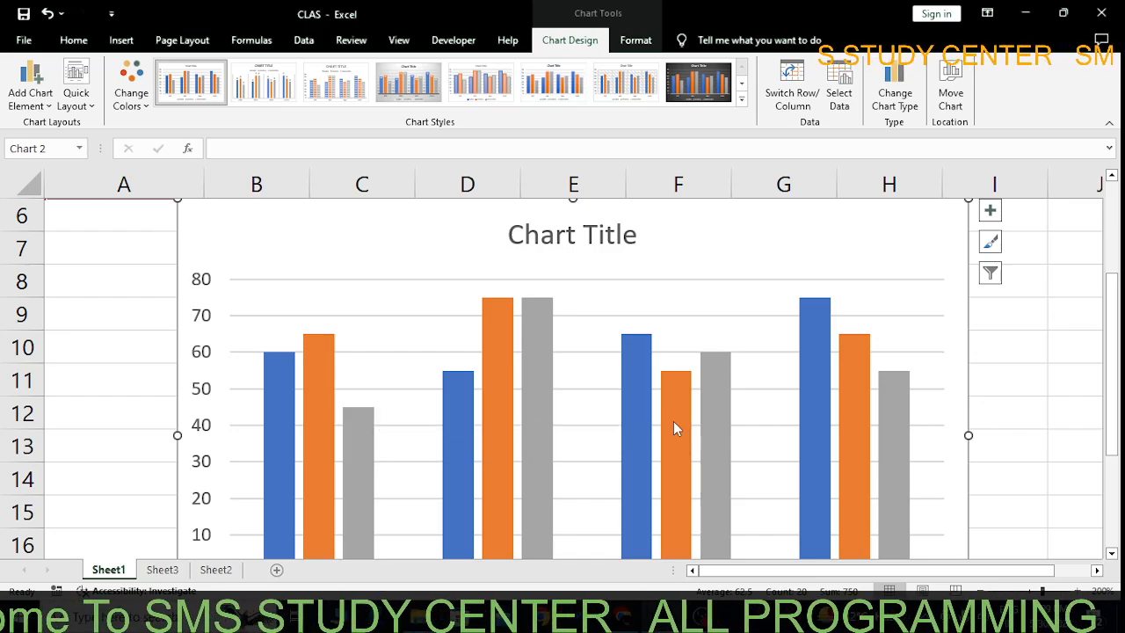
pyautogui.moveTo(675, 428)
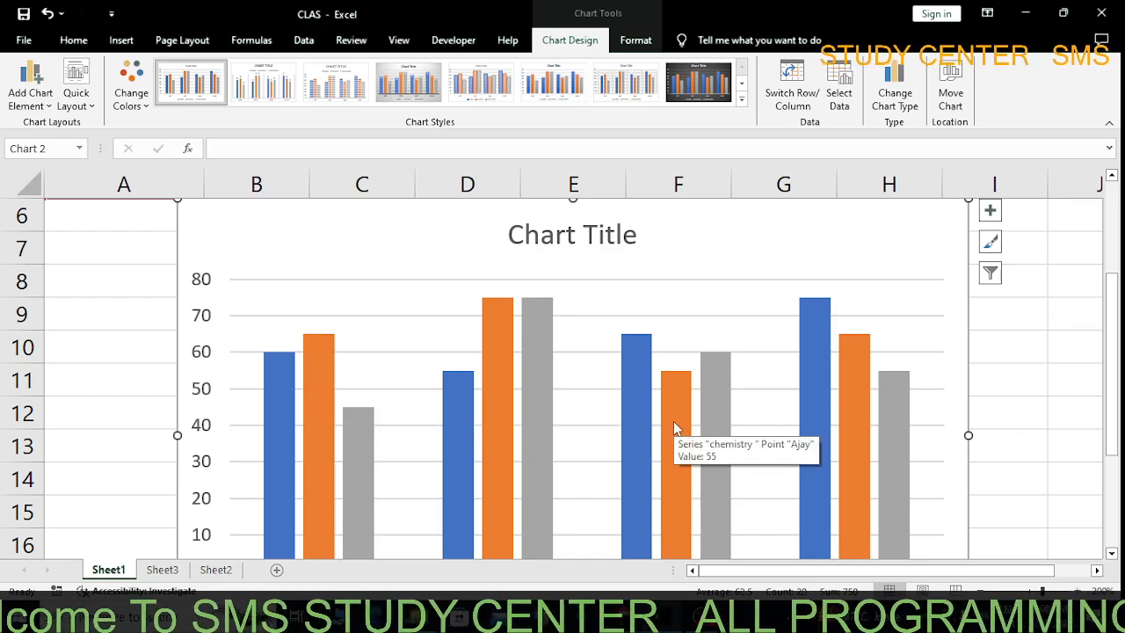
pyautogui.click(570, 235)
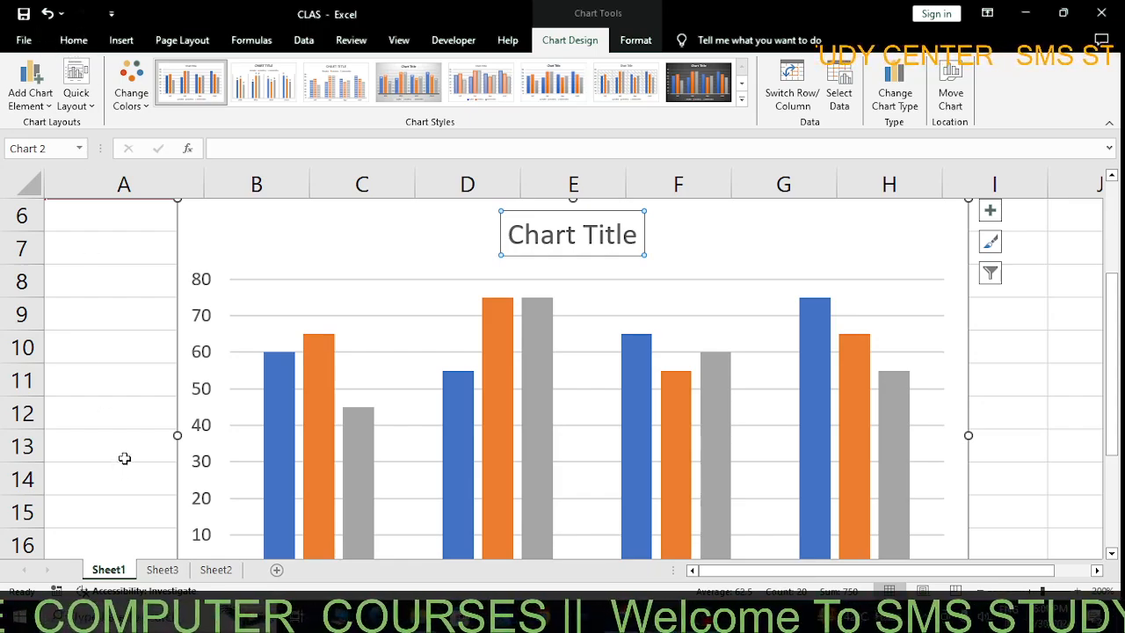
pyautogui.hotkey('ctrl', 'z')
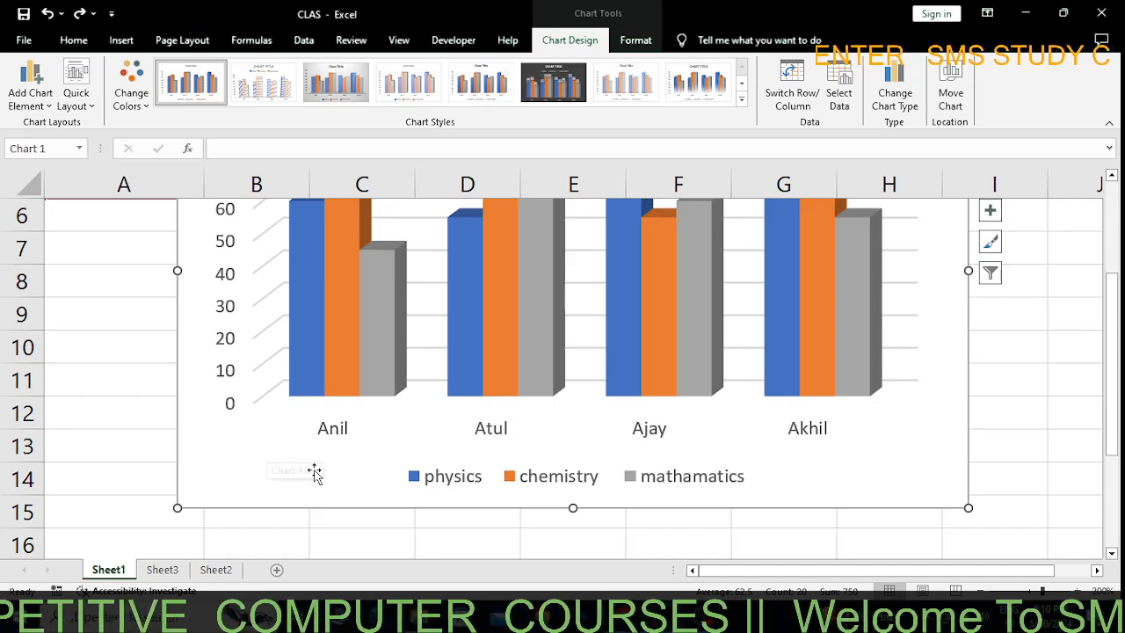
# - Shorten the 3-D column chart by raising its lower edge from row 15 to about row 11
pyautogui.click(629, 433)
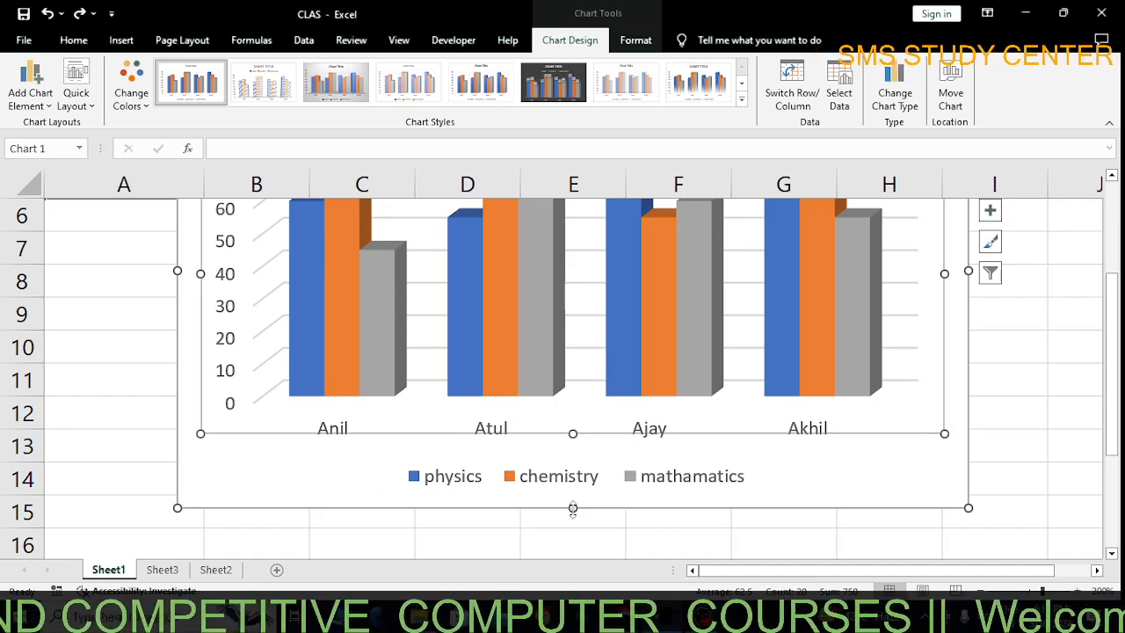
pyautogui.moveTo(573, 507); pyautogui.dragTo(567, 392)
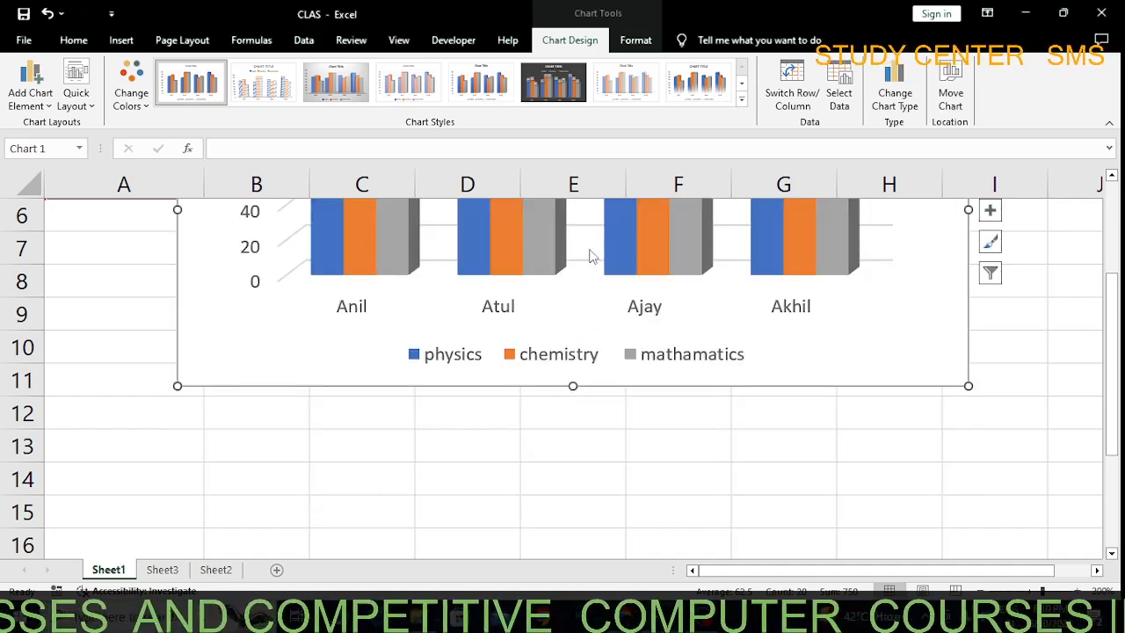
# - Narrow the 3-D column chart so it ends in column G, and shift its source data range to C4:F6
pyautogui.moveTo(1111, 373); pyautogui.dragTo(1111, 299)
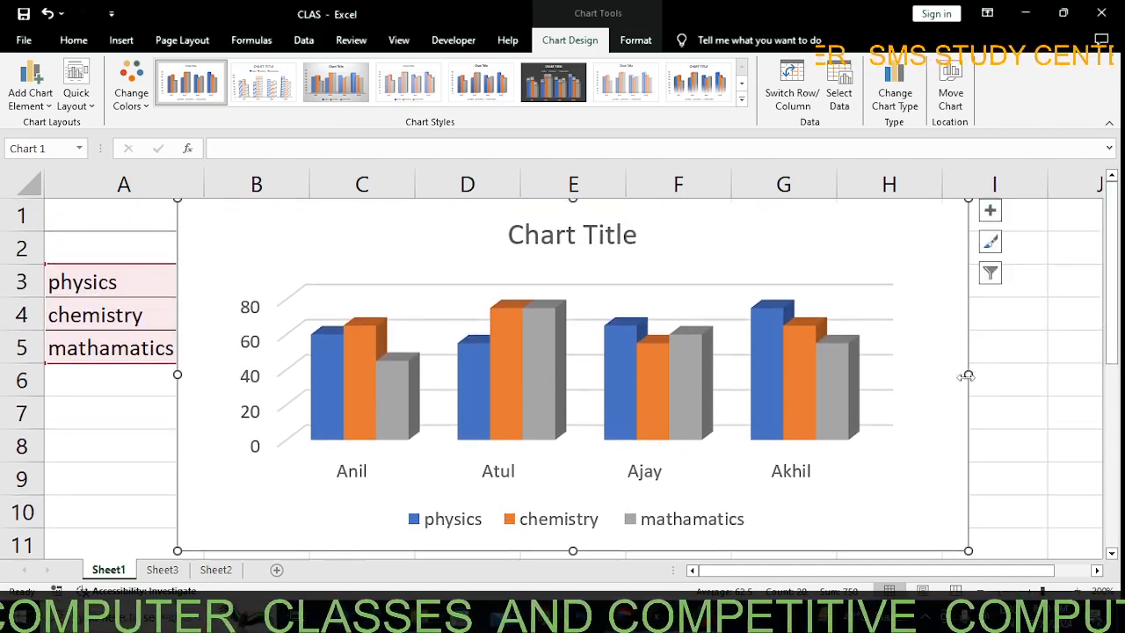
pyautogui.moveTo(967, 374); pyautogui.dragTo(764, 360)
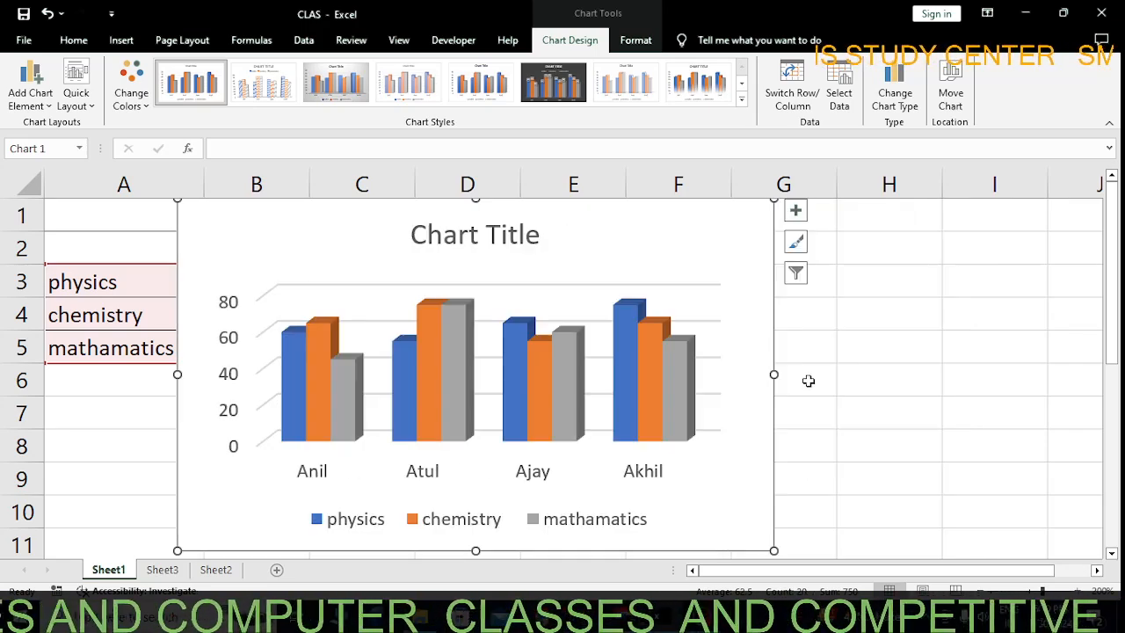
pyautogui.moveTo(540, 372); pyautogui.dragTo(753, 431)
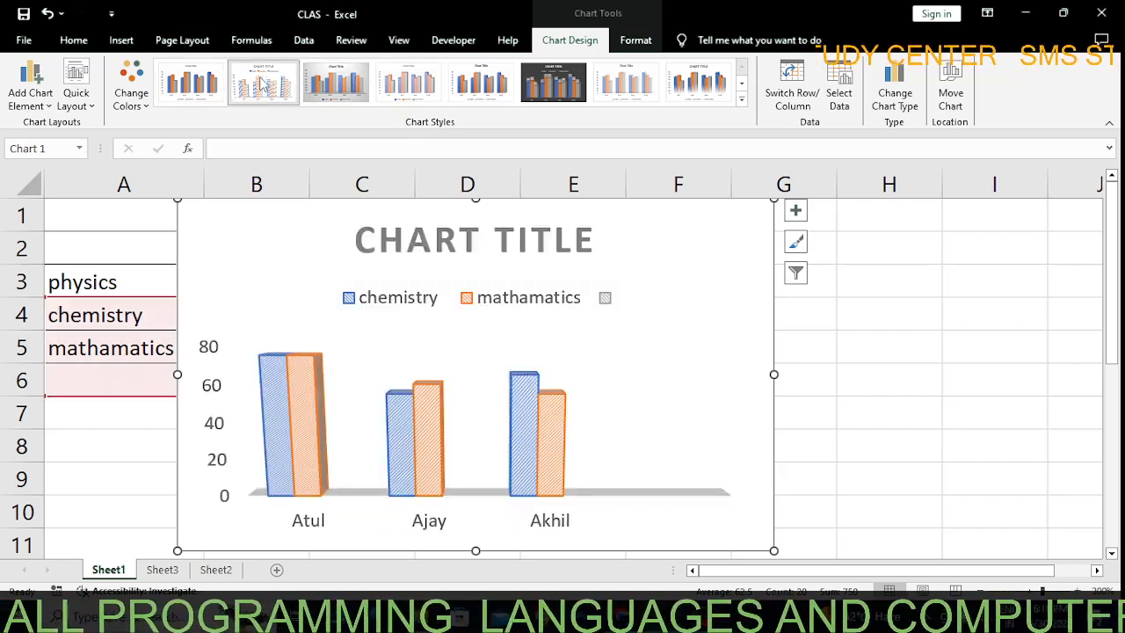
# - Try Style 6, Style 2 and Style 11 on the column chart, and settle on Style 7
pyautogui.click(347, 440)
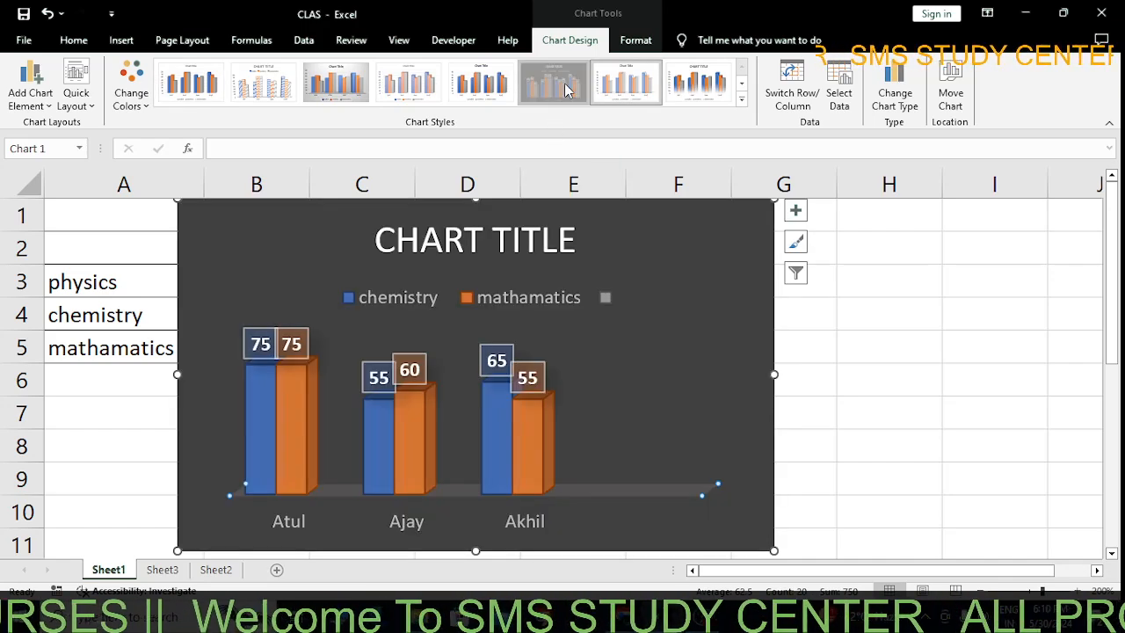
pyautogui.click(565, 88)
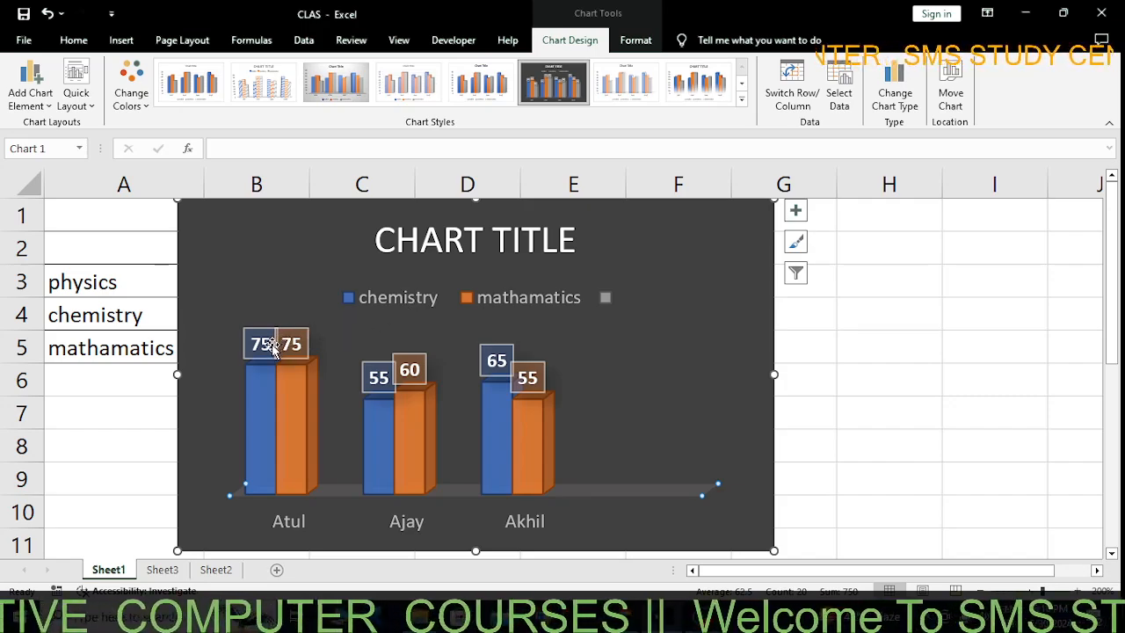
pyautogui.click(261, 77)
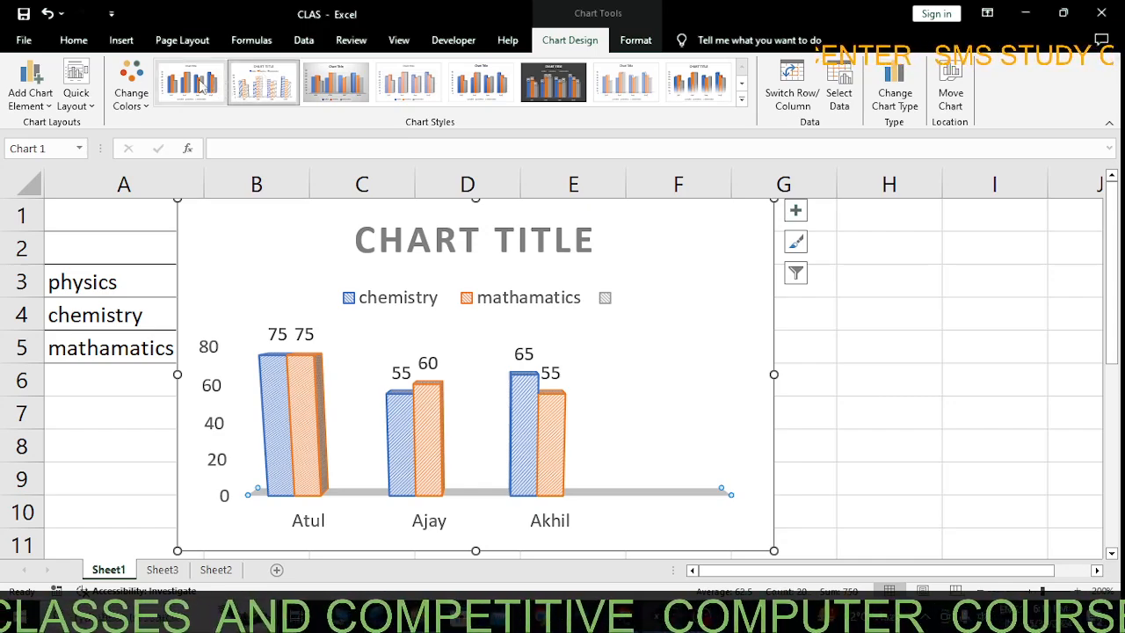
pyautogui.click(742, 83)
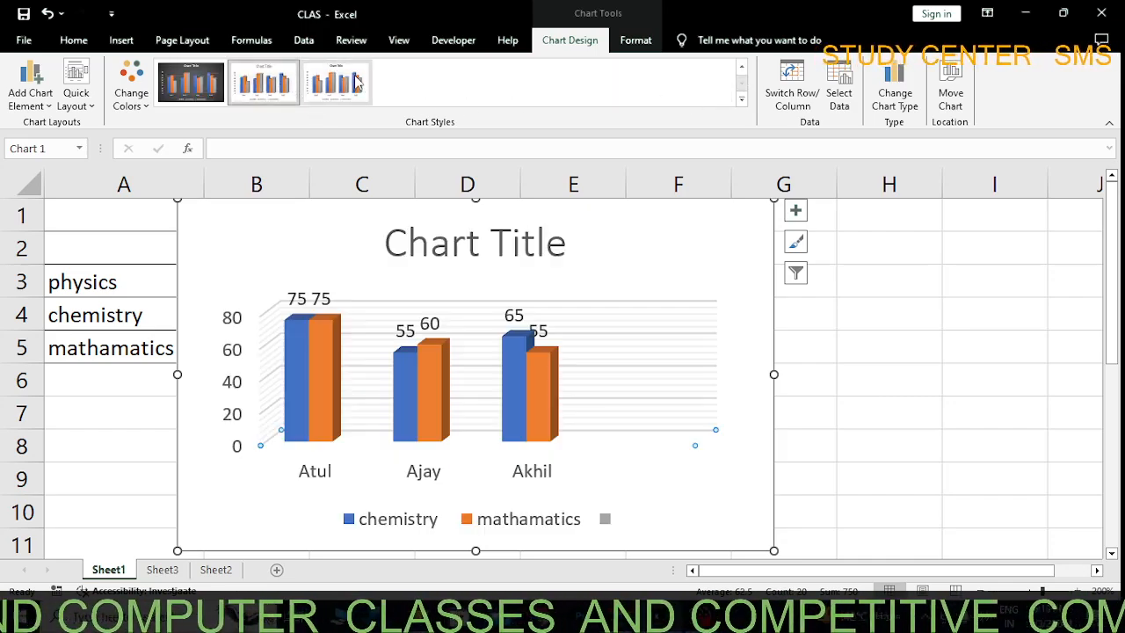
pyautogui.click(356, 82)
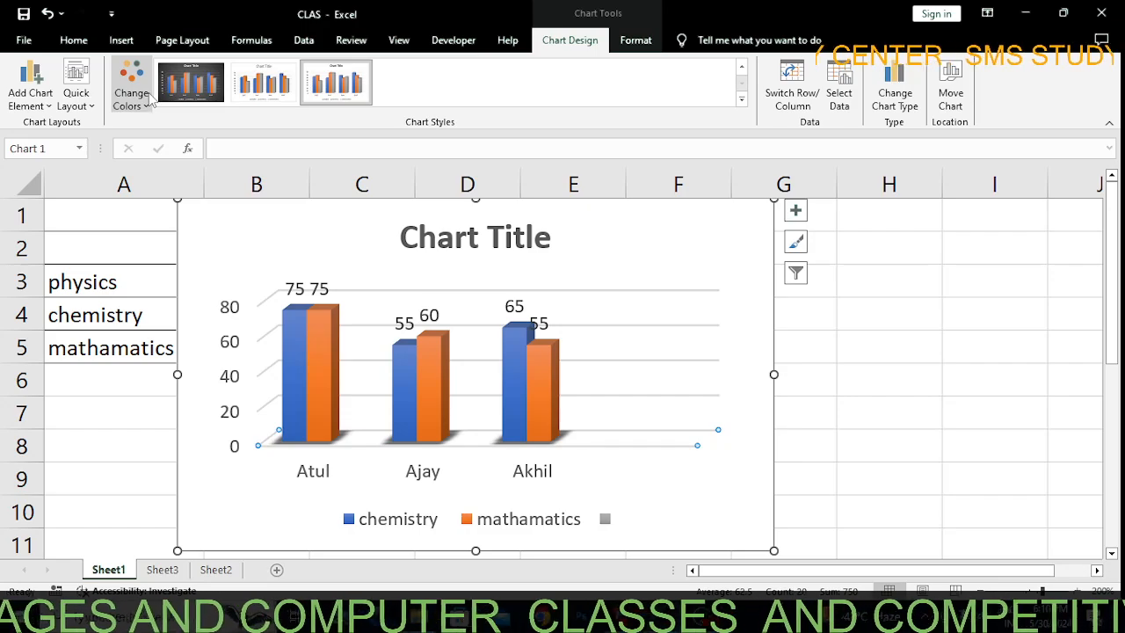
pyautogui.click(743, 101)
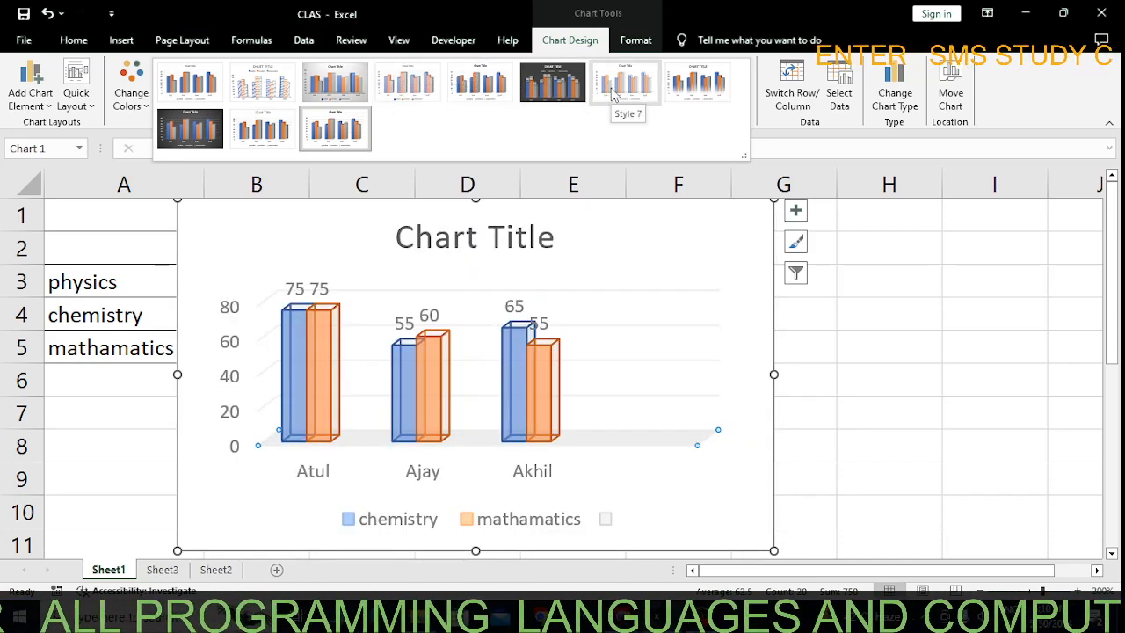
pyautogui.click(613, 95)
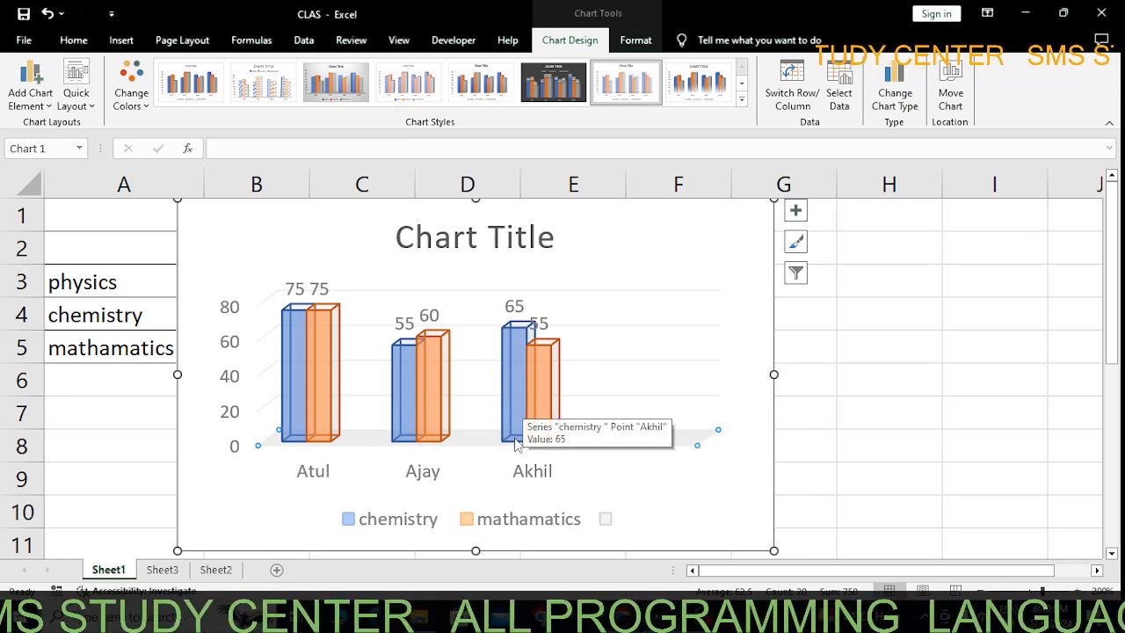
# - Replace the chart title text with "Exam Score" and leave title editing
pyautogui.click(497, 237)
pyautogui.click(541, 236)
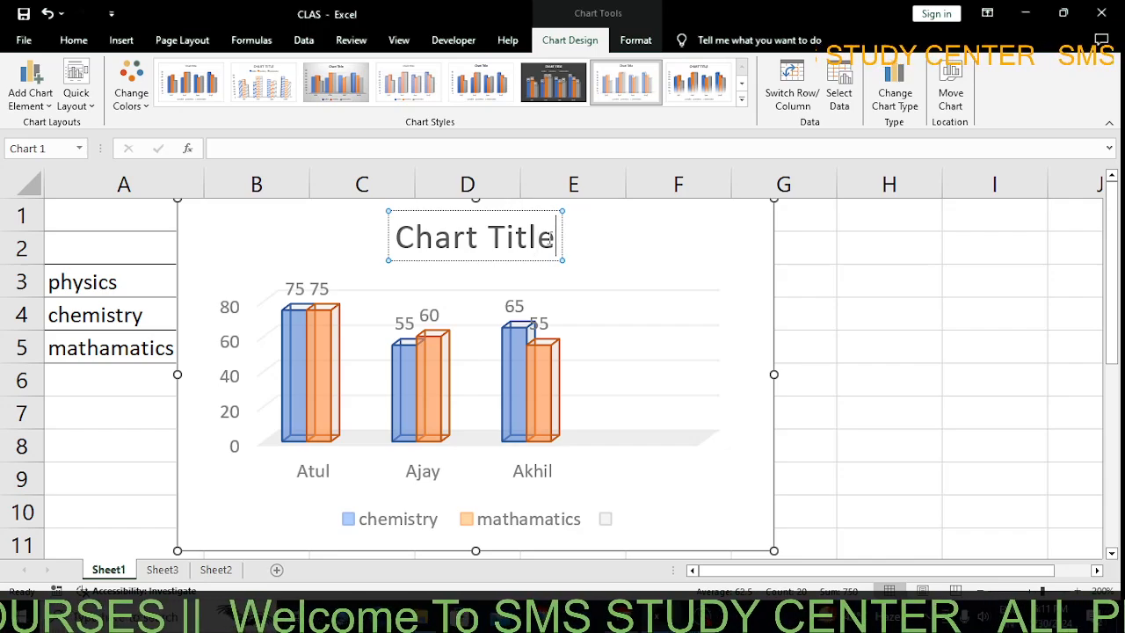
pyautogui.press('BackSpace')
pyautogui.press('BackSpace')
pyautogui.press('BackSpace')
pyautogui.press('BackSpace')
pyautogui.press('BackSpace')
pyautogui.press('BackSpace')
pyautogui.press('BackSpace')
pyautogui.press('BackSpace')
pyautogui.press('BackSpace')
pyautogui.press('BackSpace')
pyautogui.press('BackSpace')
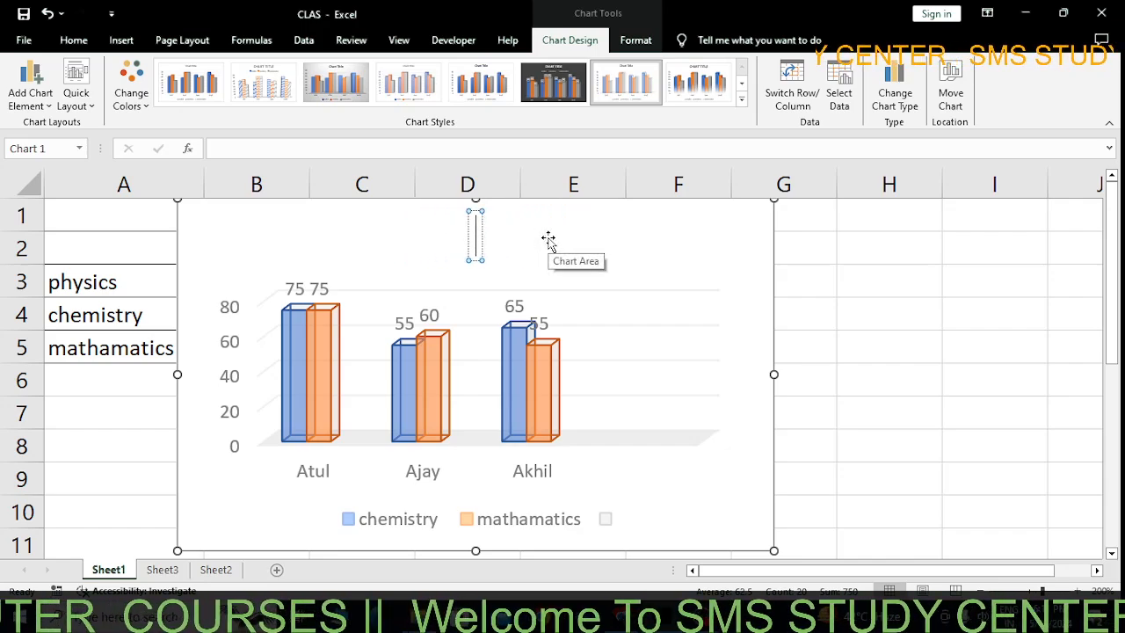
pyautogui.write('score')
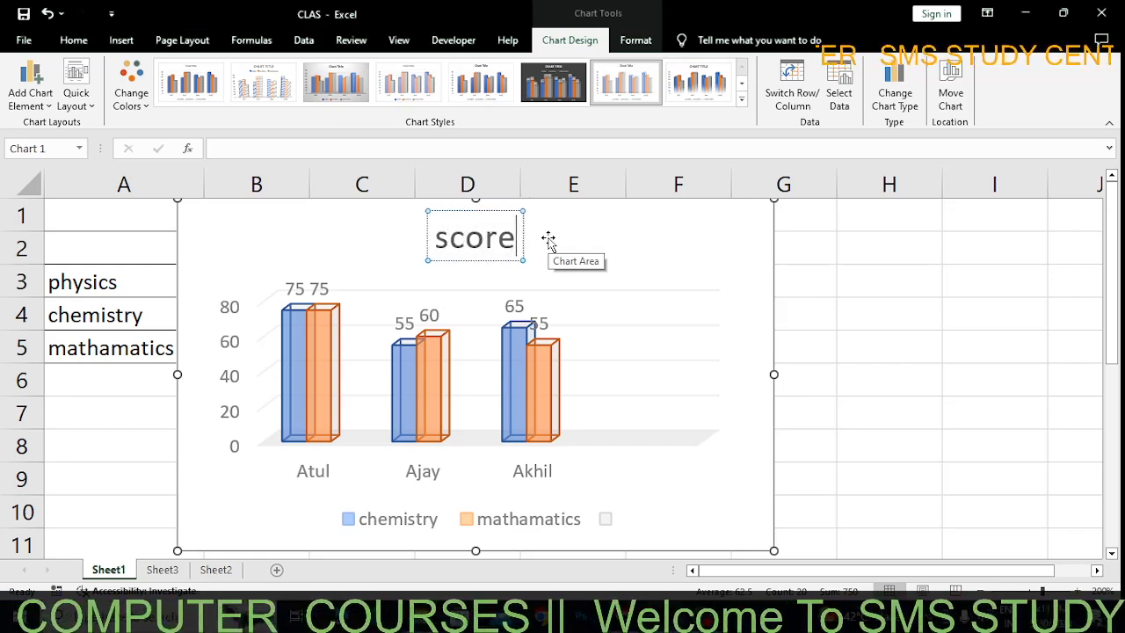
pyautogui.press('BackSpace')
pyautogui.press('BackSpace')
pyautogui.press('BackSpace')
pyautogui.press('BackSpace')
pyautogui.press('BackSpace')
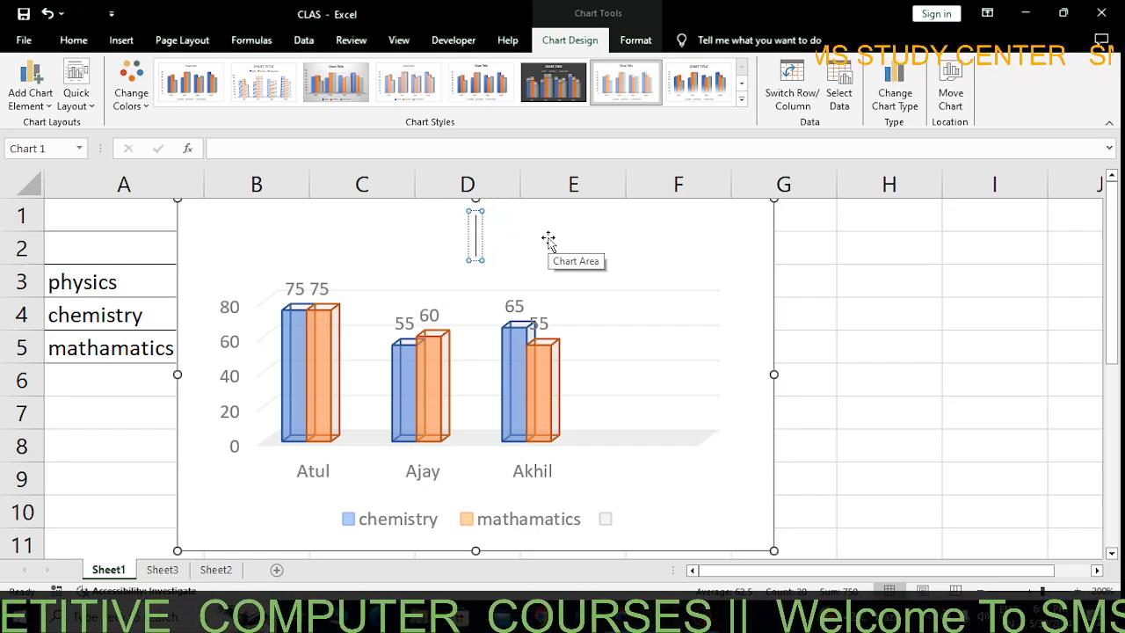
pyautogui.write('Exa')
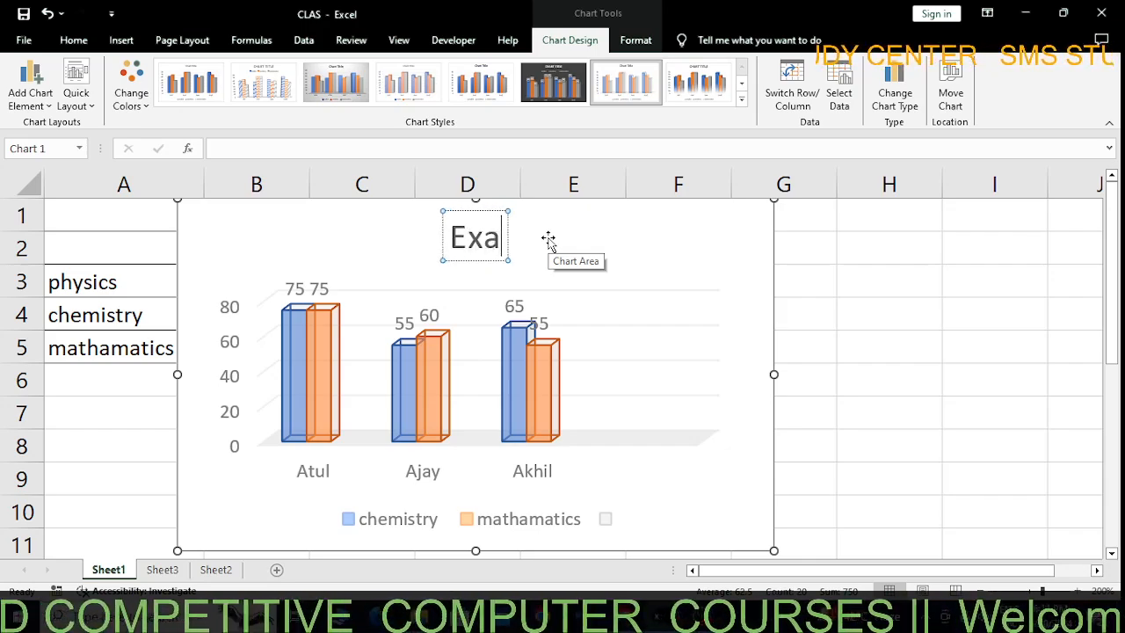
pyautogui.write('m Score')
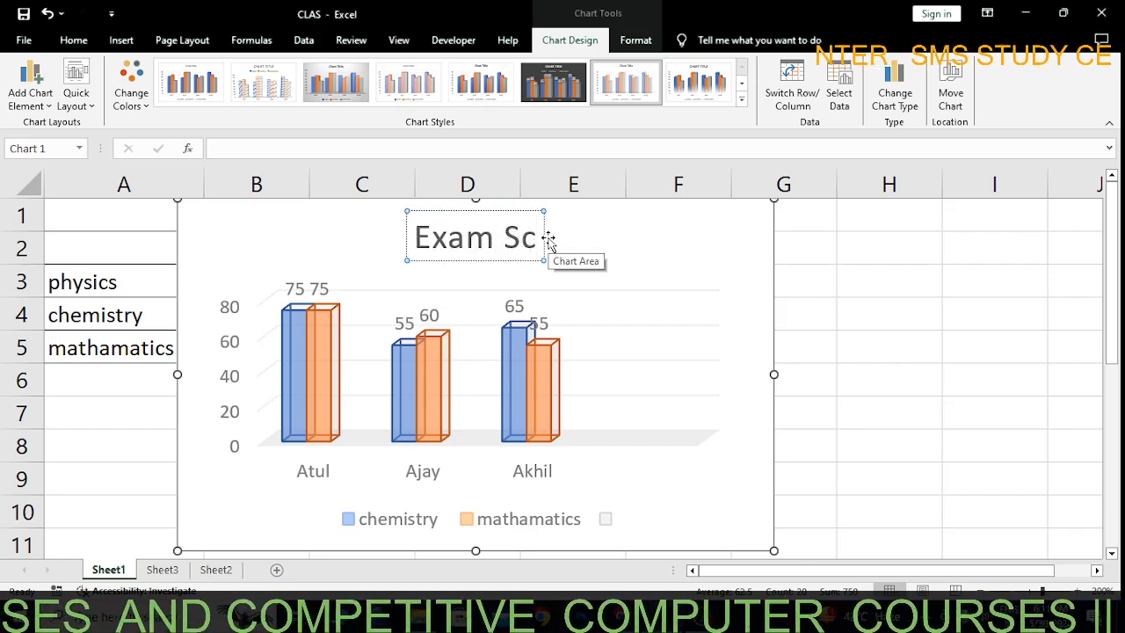
pyautogui.click(668, 349)
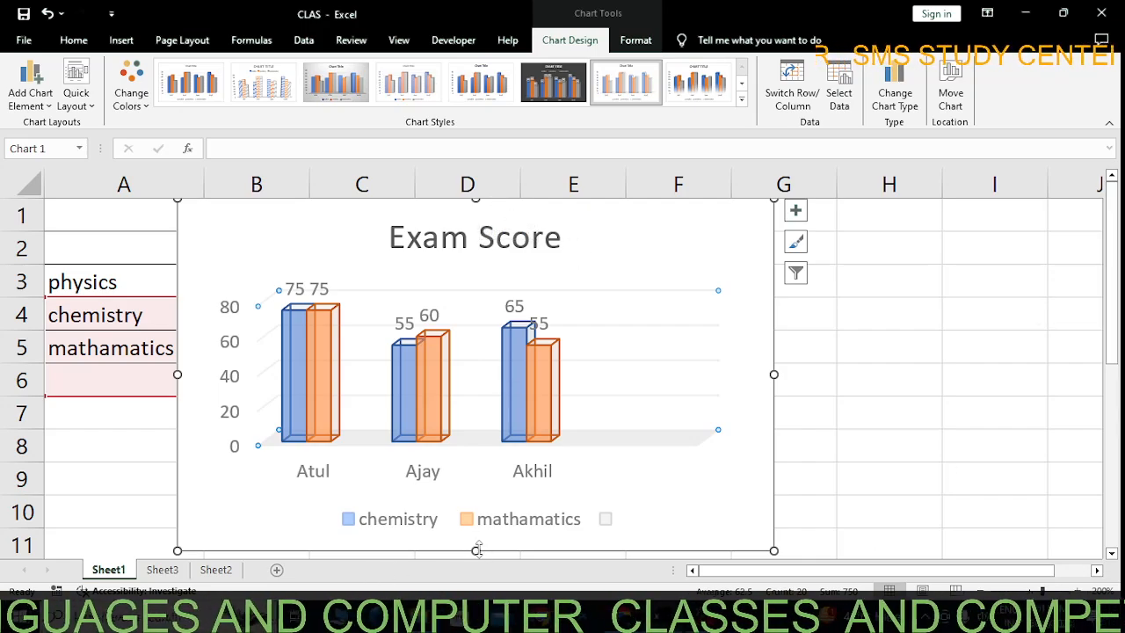
# - Shorten the chart, place it over rows 2 to 10, and narrow it so its left edge starts at column D
pyautogui.moveTo(475, 550); pyautogui.dragTo(471, 458)
pyautogui.moveTo(624, 277); pyautogui.dragTo(761, 331)
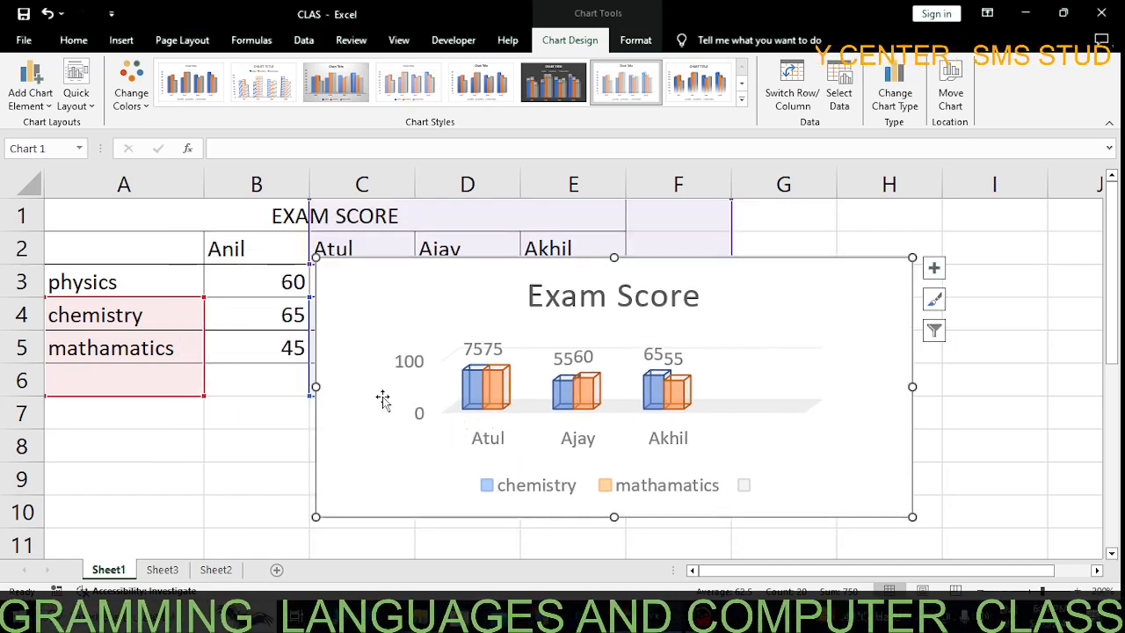
pyautogui.moveTo(318, 386); pyautogui.dragTo(447, 386)
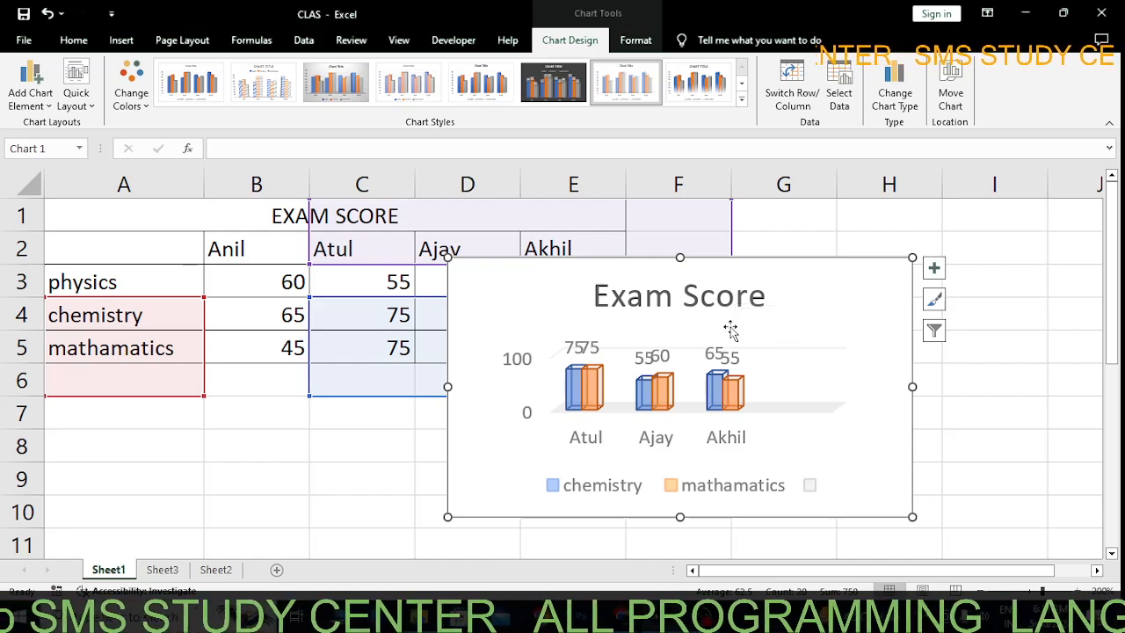
# - Zoom the sheet out to 100% and enlarge the chart to about row 20 and column R, then deselect it
pyautogui.click(981, 592)
pyautogui.click(981, 591)
pyautogui.click(981, 592)
pyautogui.click(981, 591)
pyautogui.click(981, 592)
pyautogui.click(981, 591)
pyautogui.click(981, 592)
pyautogui.click(980, 592)
pyautogui.click(980, 591)
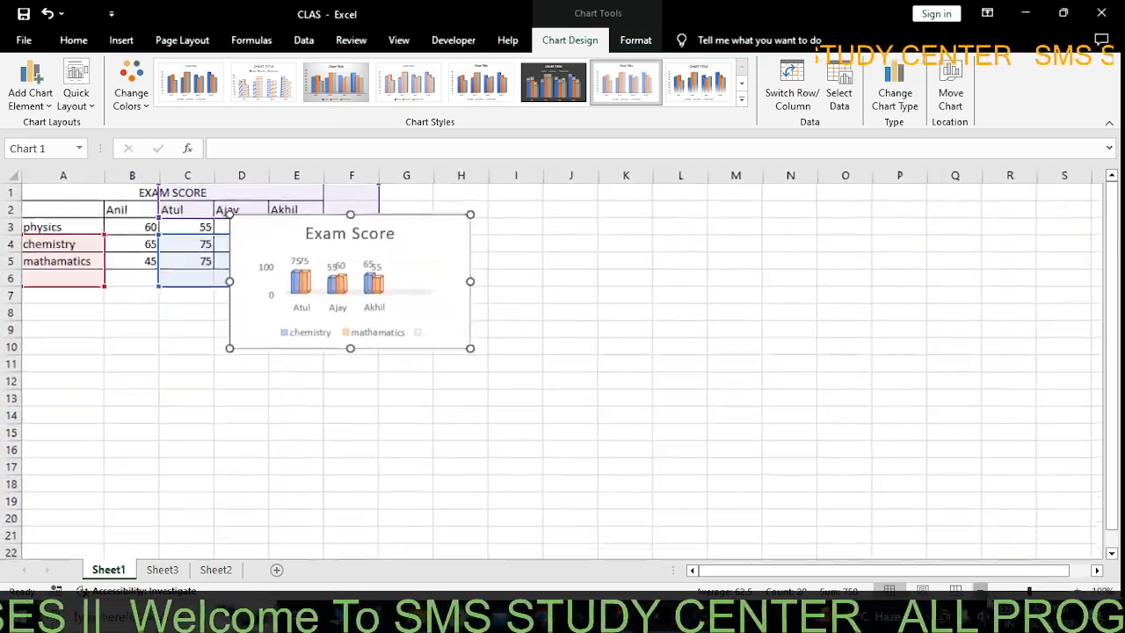
pyautogui.click(981, 591)
pyautogui.moveTo(338, 343); pyautogui.dragTo(339, 517)
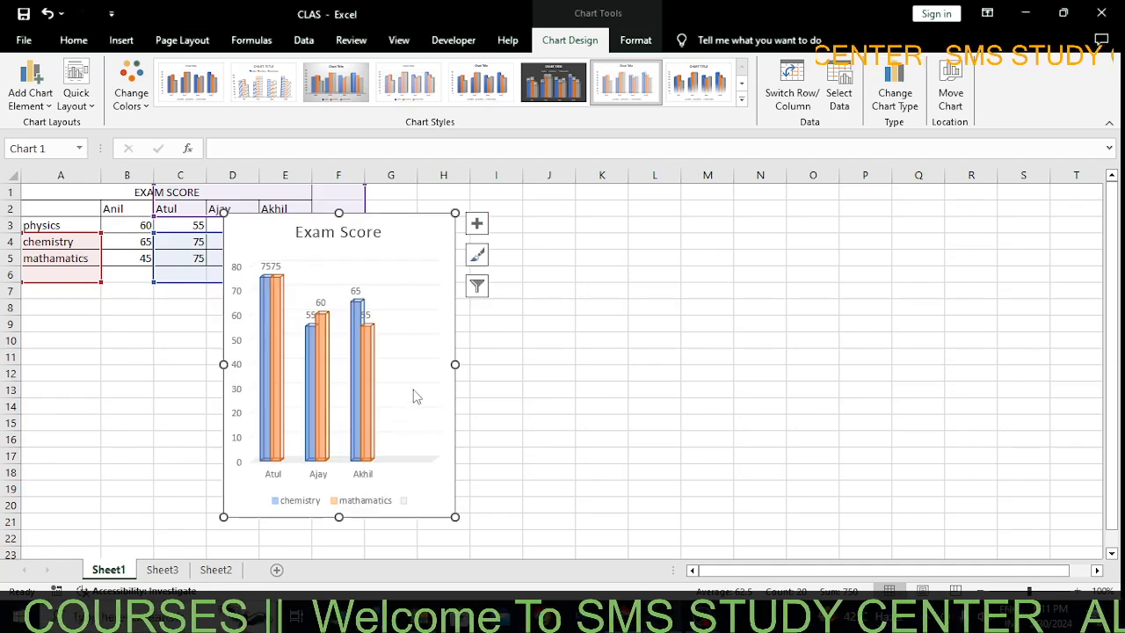
pyautogui.moveTo(453, 363); pyautogui.dragTo(996, 364)
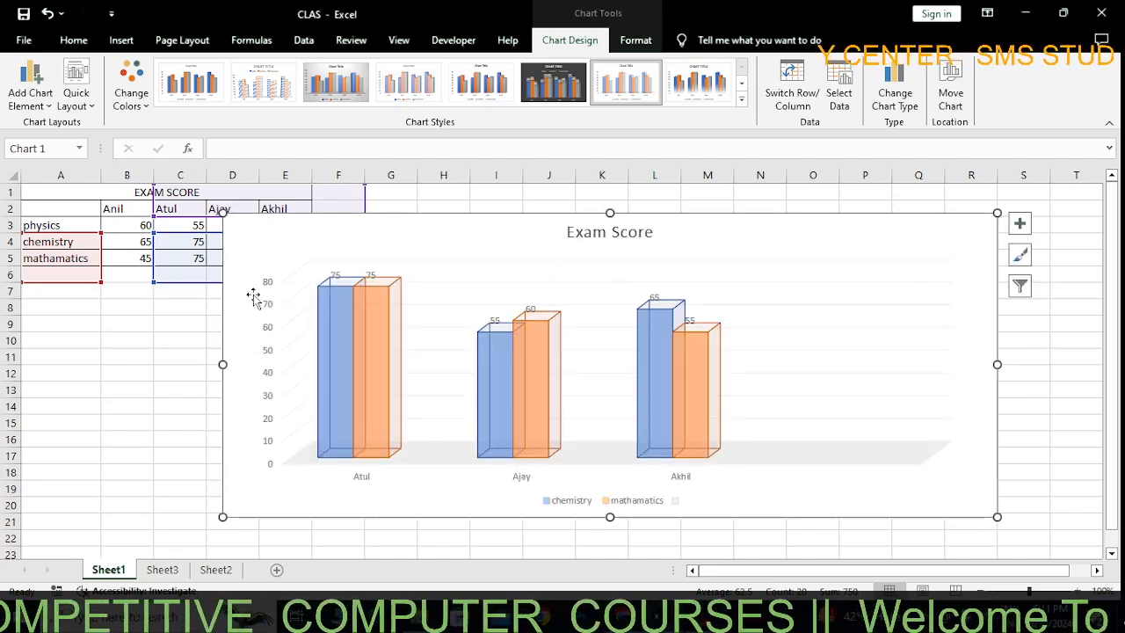
pyautogui.click(169, 322)
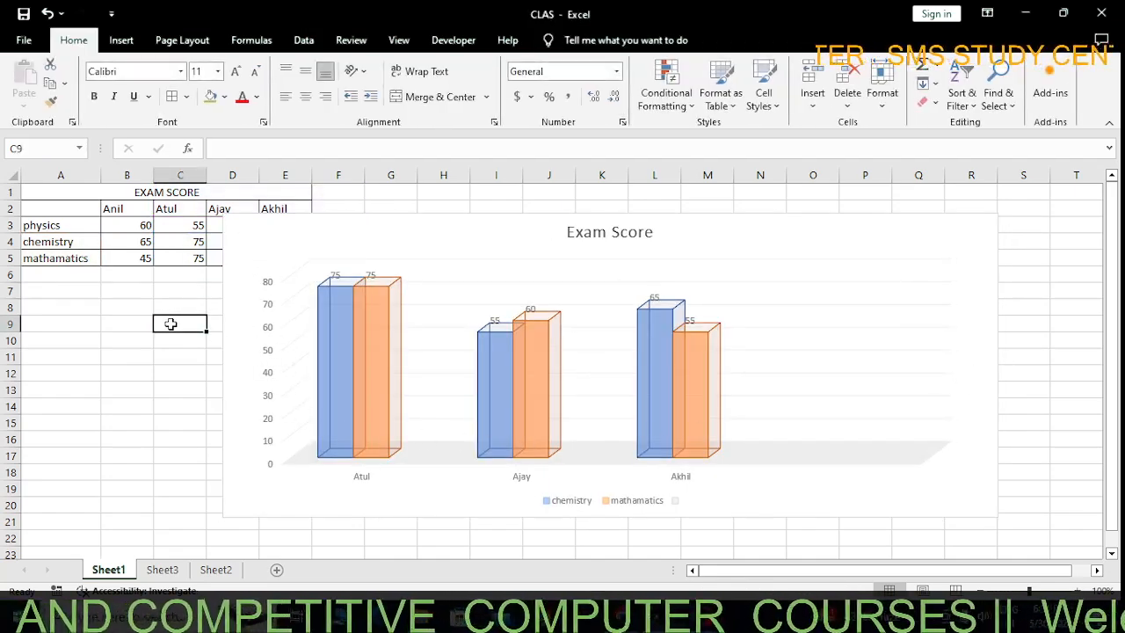
# - Enlarge the chart's plot area slightly, then select the header cells B2 and C2 in turn
pyautogui.click(276, 282)
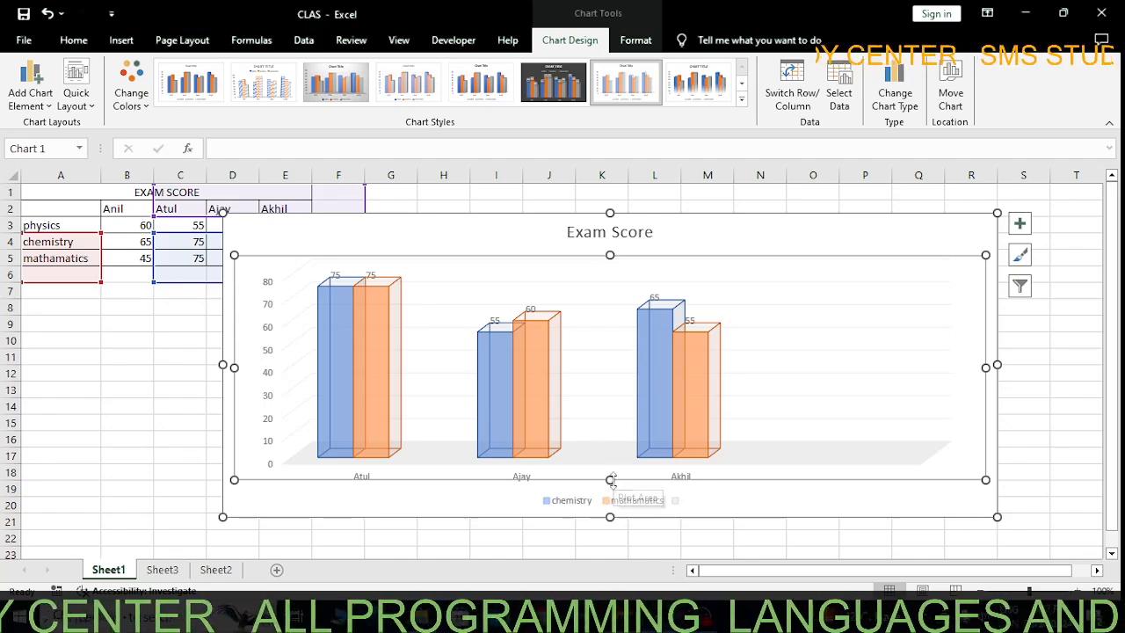
pyautogui.moveTo(610, 479); pyautogui.dragTo(613, 488)
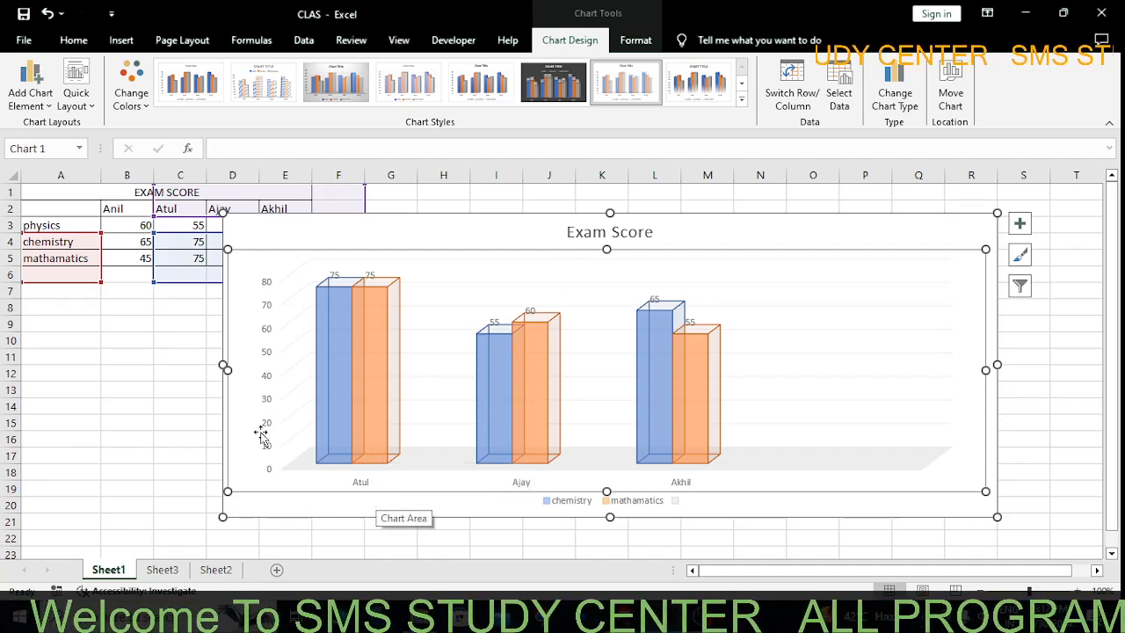
pyautogui.click(116, 211)
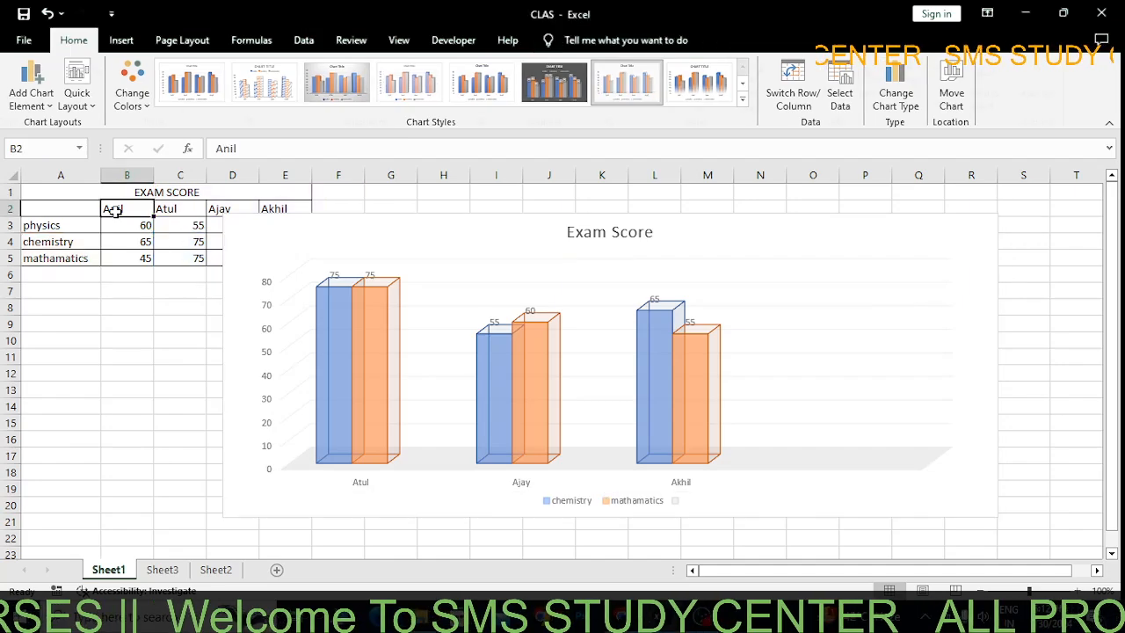
pyautogui.click(189, 211)
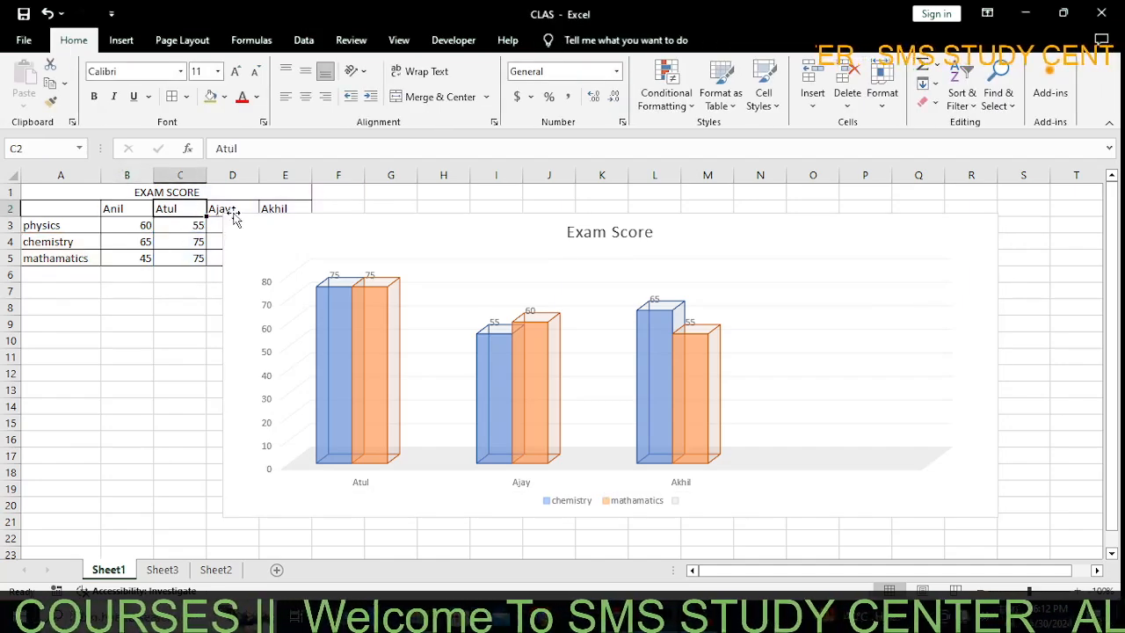
# - Lower the chart's upper edge to row 4 to uncover more of the score table, and select cell B3
pyautogui.click(416, 219)
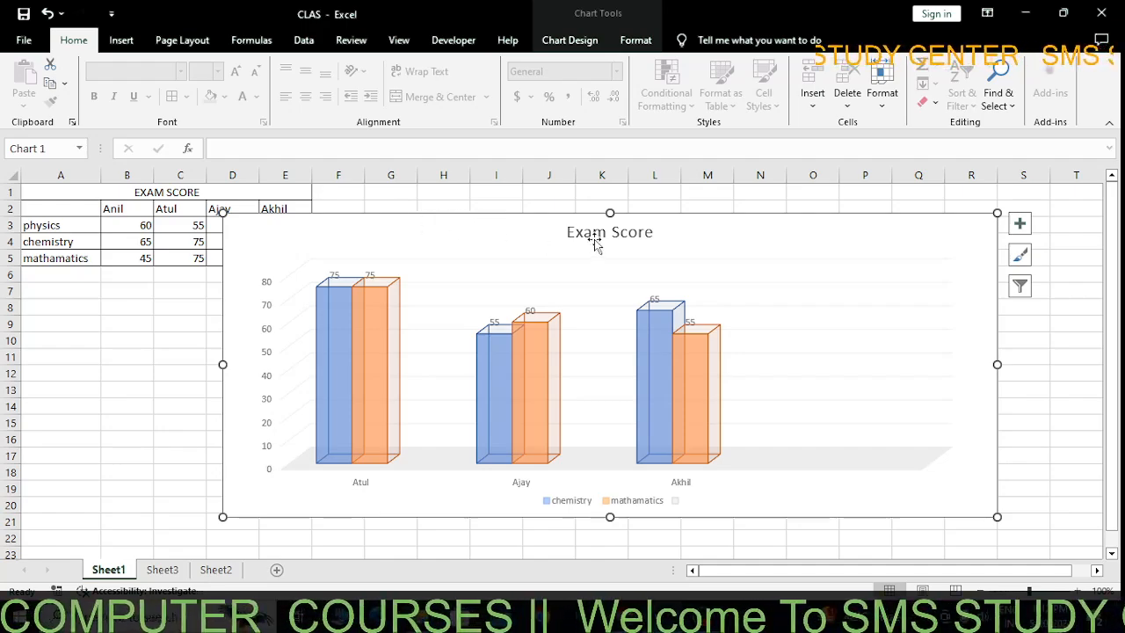
pyautogui.moveTo(611, 212); pyautogui.dragTo(611, 240)
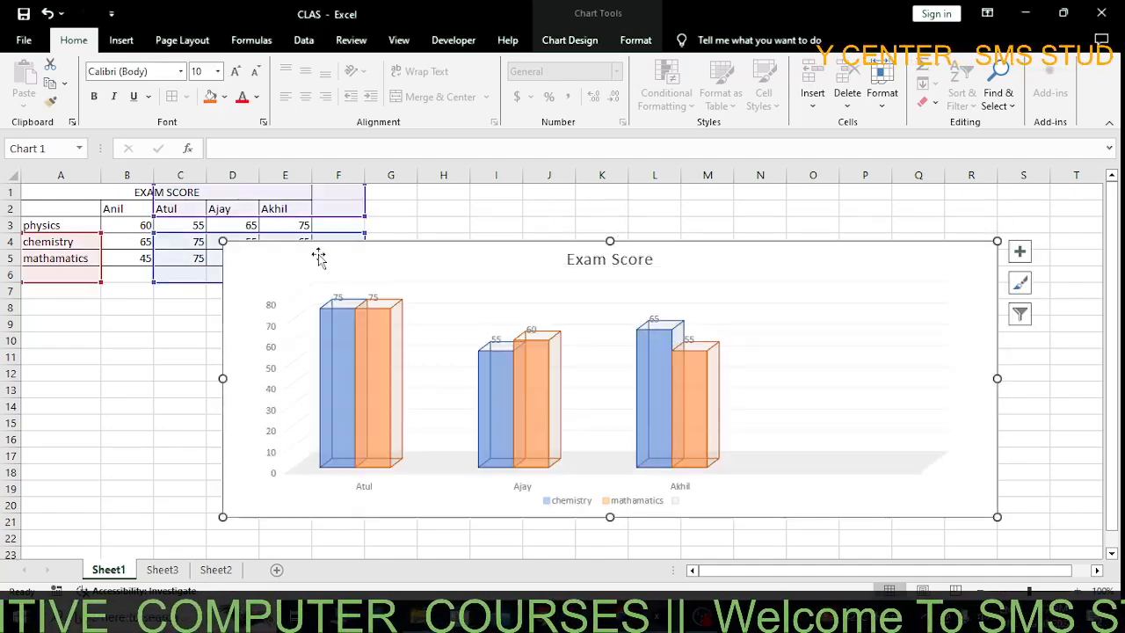
pyautogui.click(134, 229)
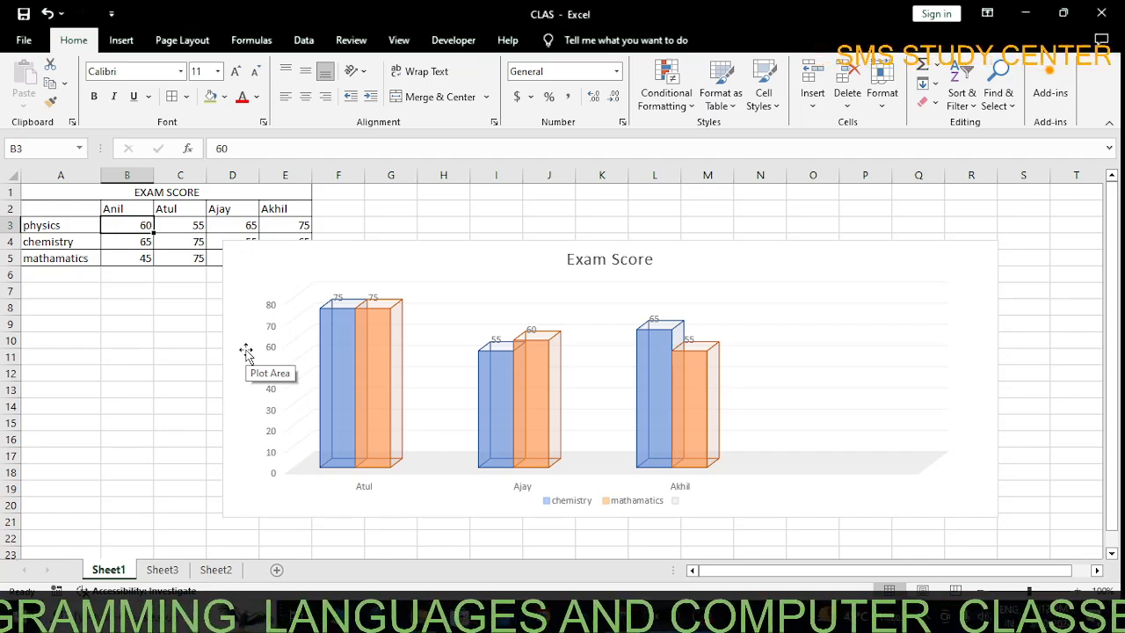
# - Change the selected Exam Score column chart into a 2-D pie chart
pyautogui.click(434, 419)
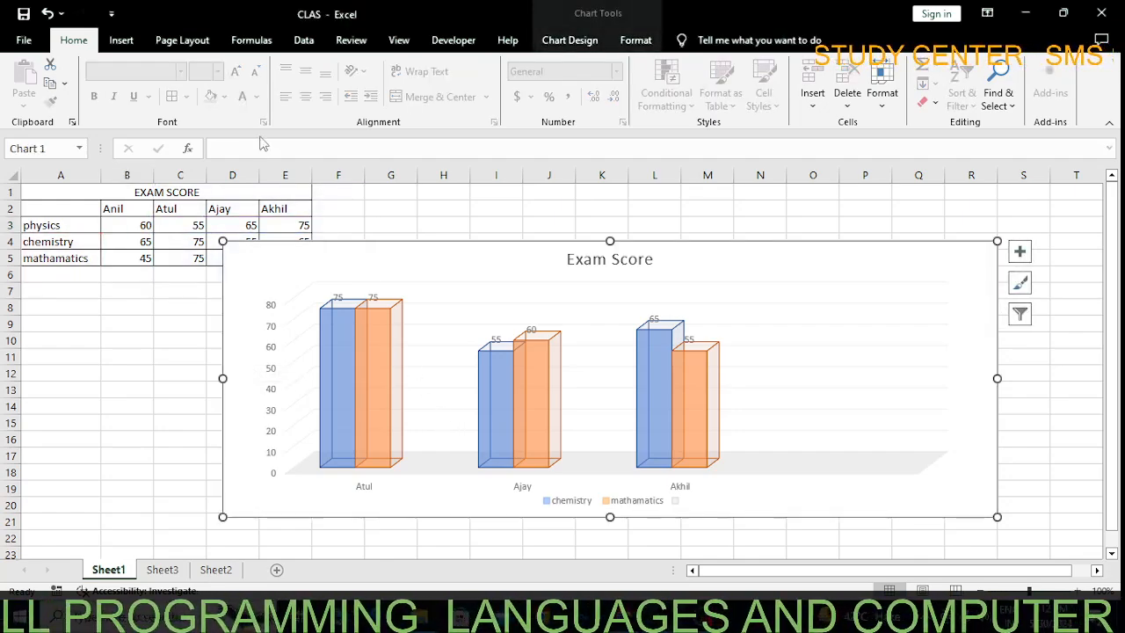
pyautogui.click(127, 41)
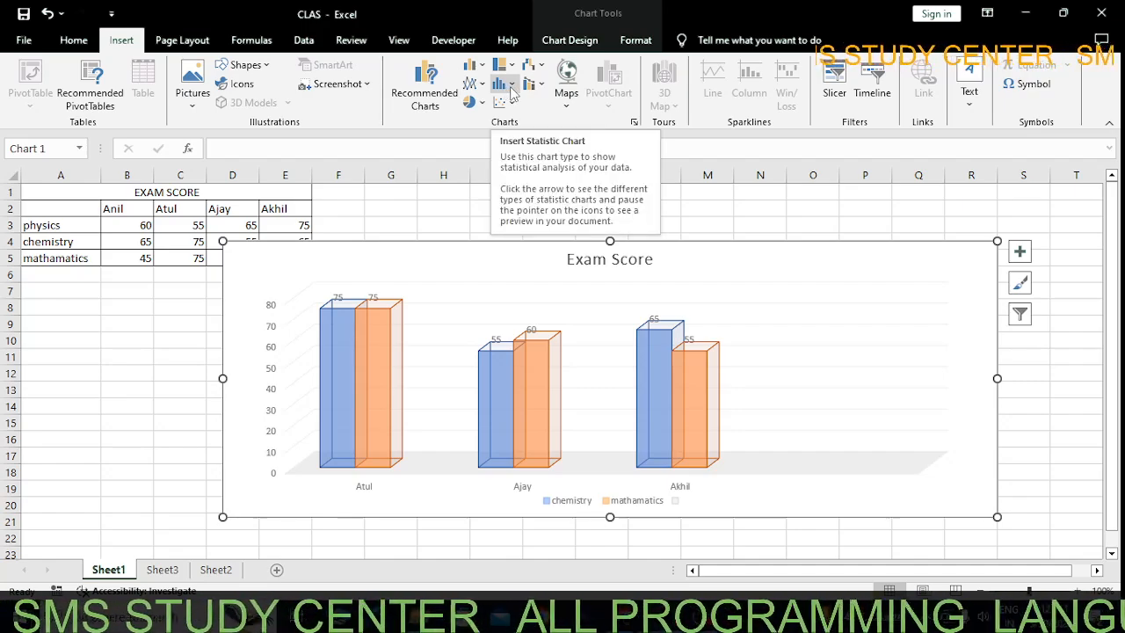
pyautogui.click(480, 103)
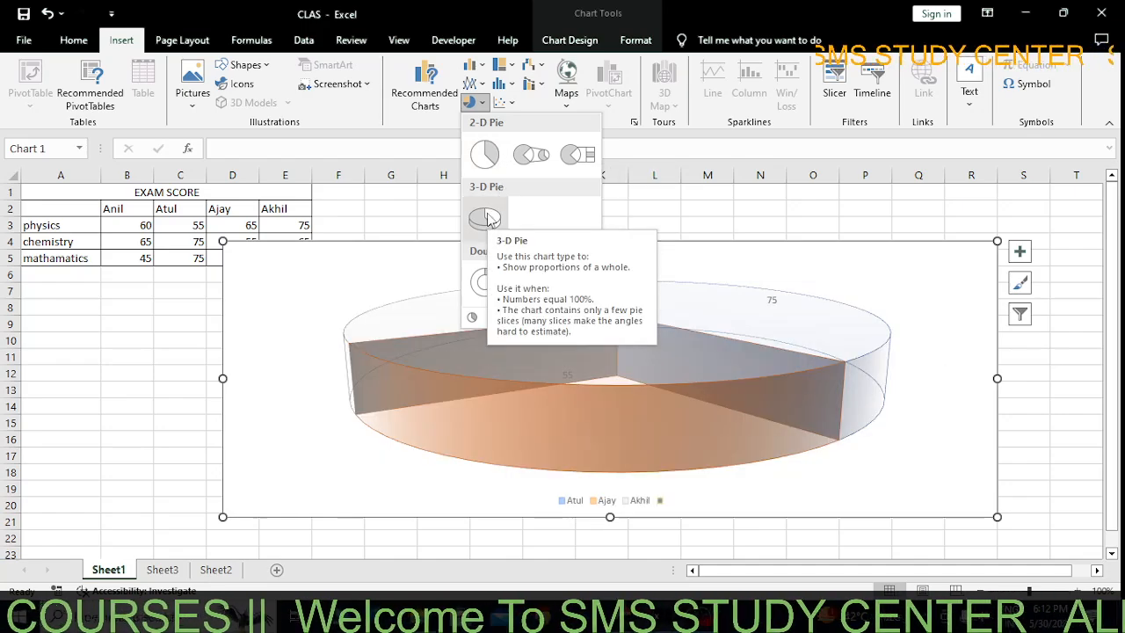
pyautogui.click(485, 154)
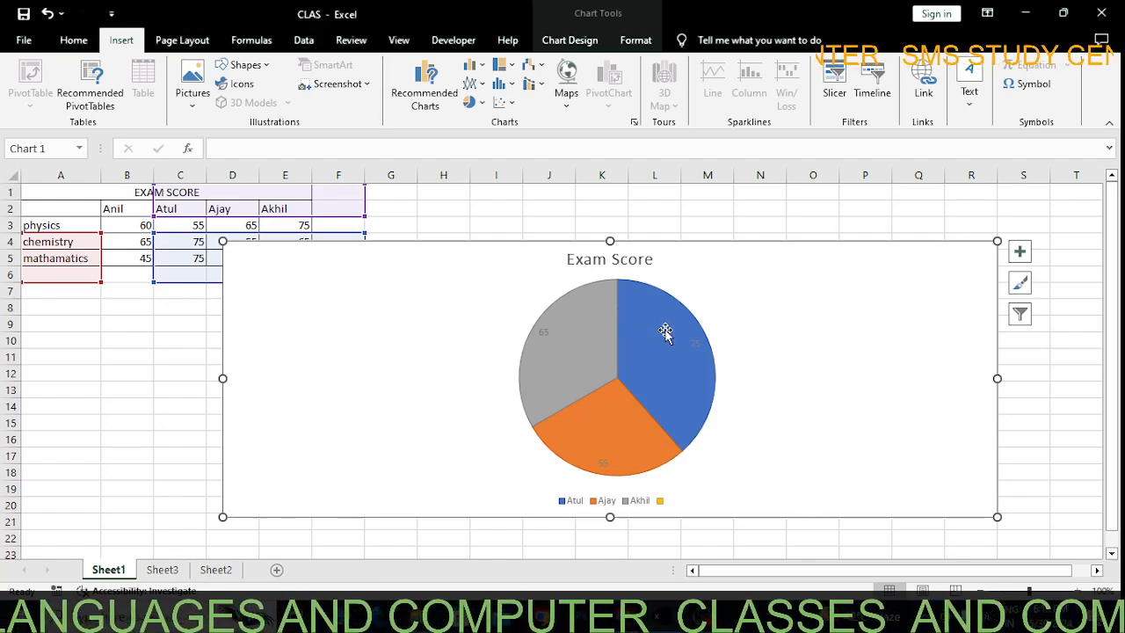
pyautogui.moveTo(577, 347)
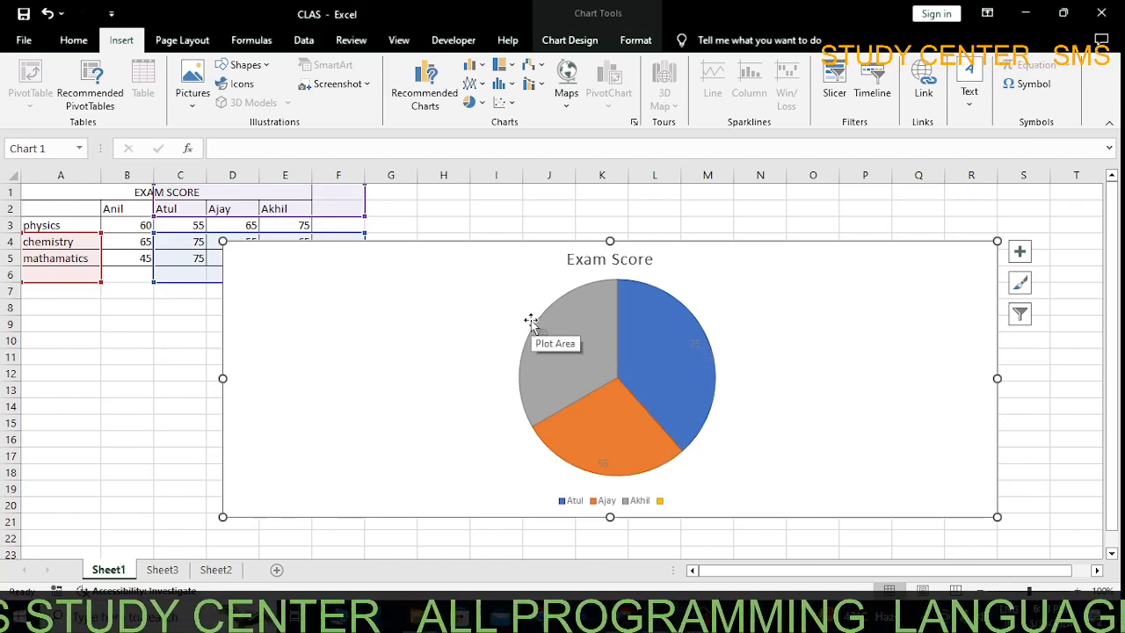
# - Convert the Exam Score pie chart into a 2-D clustered column chart
pyautogui.click(482, 67)
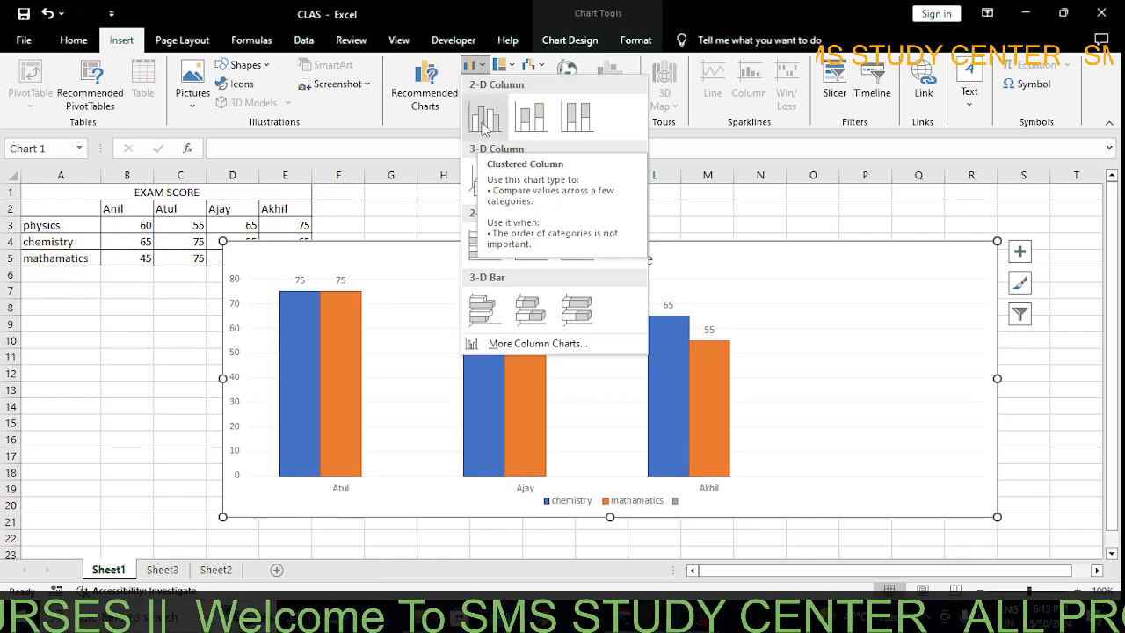
pyautogui.click(483, 123)
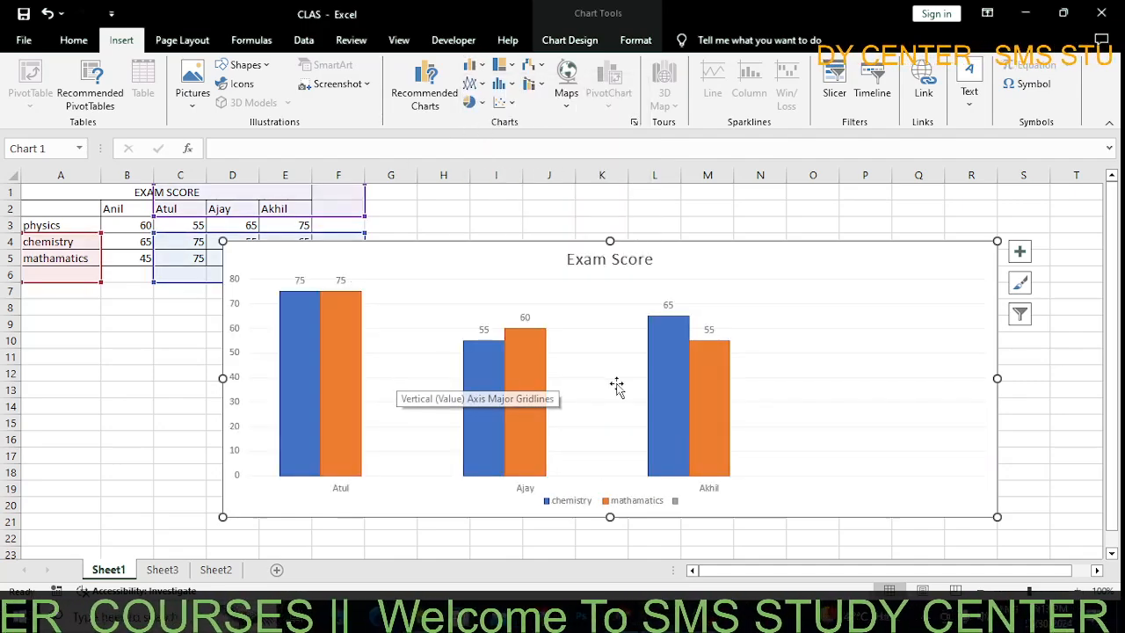
pyautogui.moveTo(467, 438)
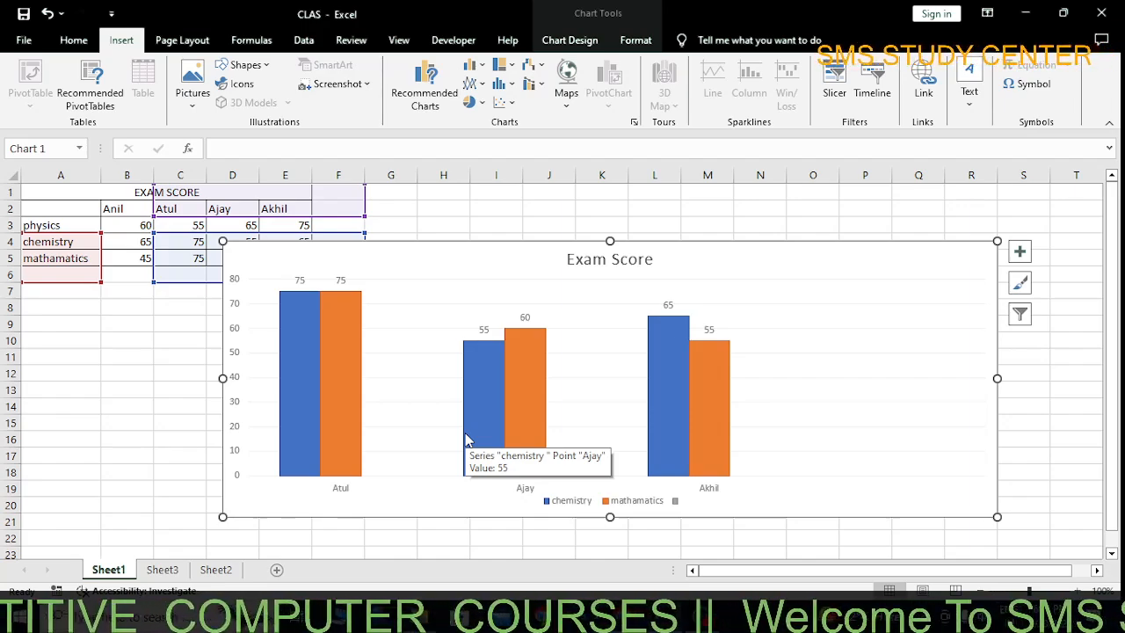
pyautogui.moveTo(341, 396)
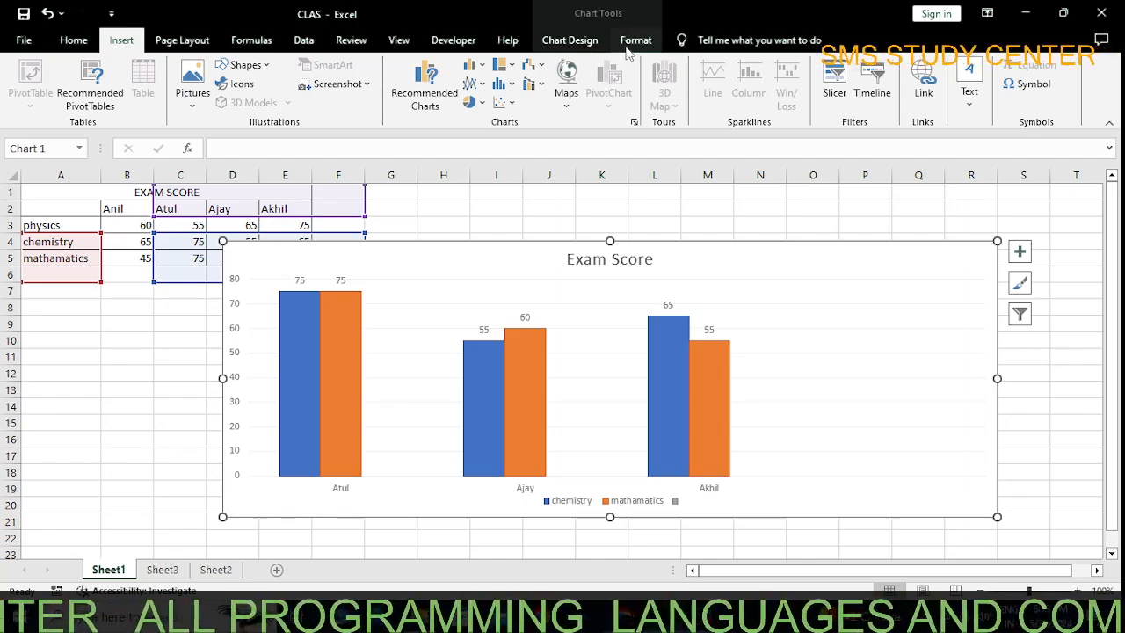
# - Move the Exam Score chart to a new sheet named Chart1 and compare it with the other sheets
pyautogui.click(567, 42)
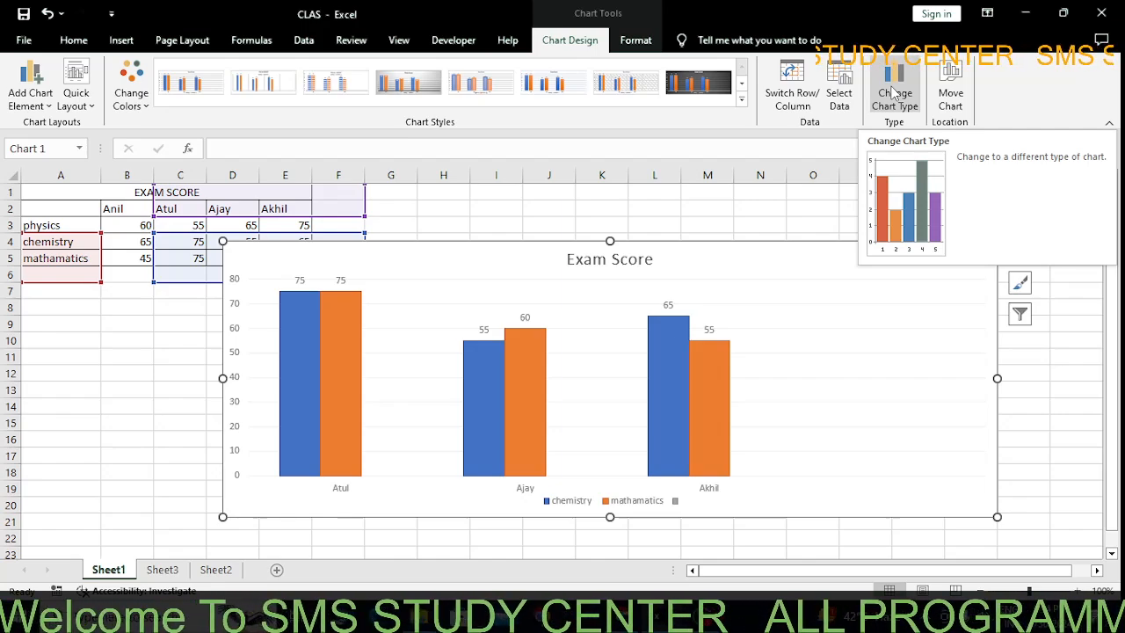
pyautogui.click(951, 98)
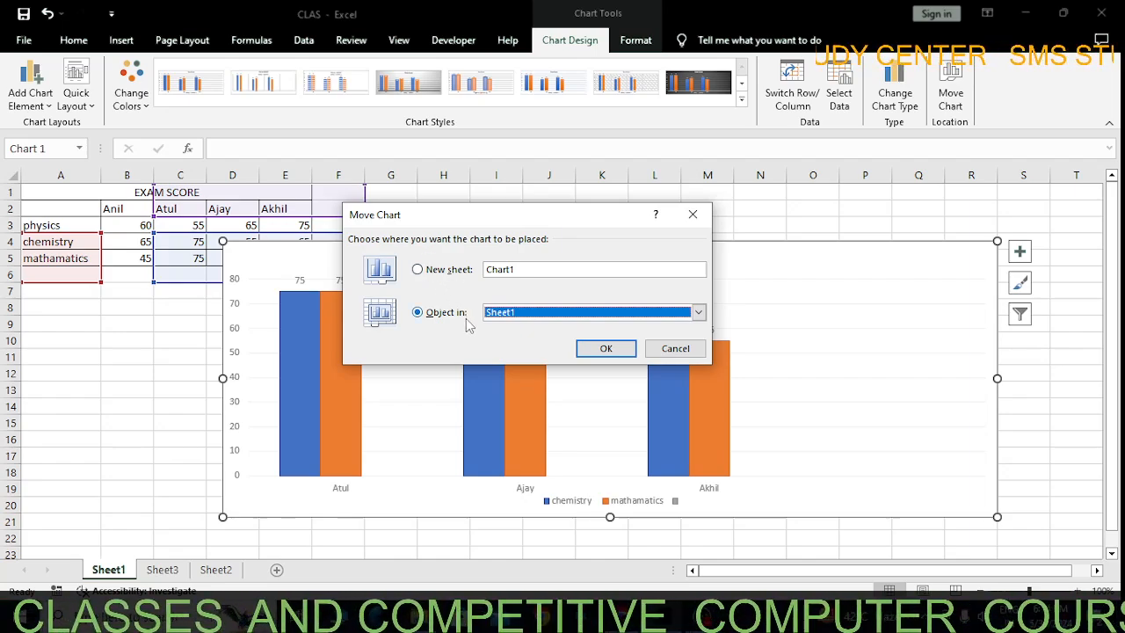
pyautogui.click(418, 271)
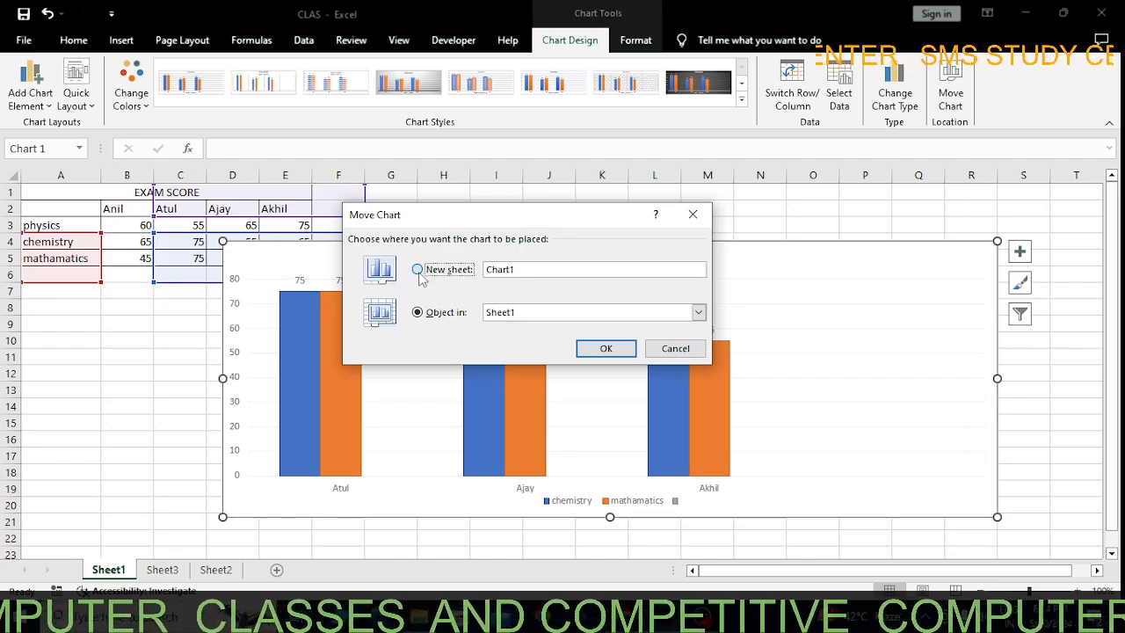
pyautogui.click(606, 348)
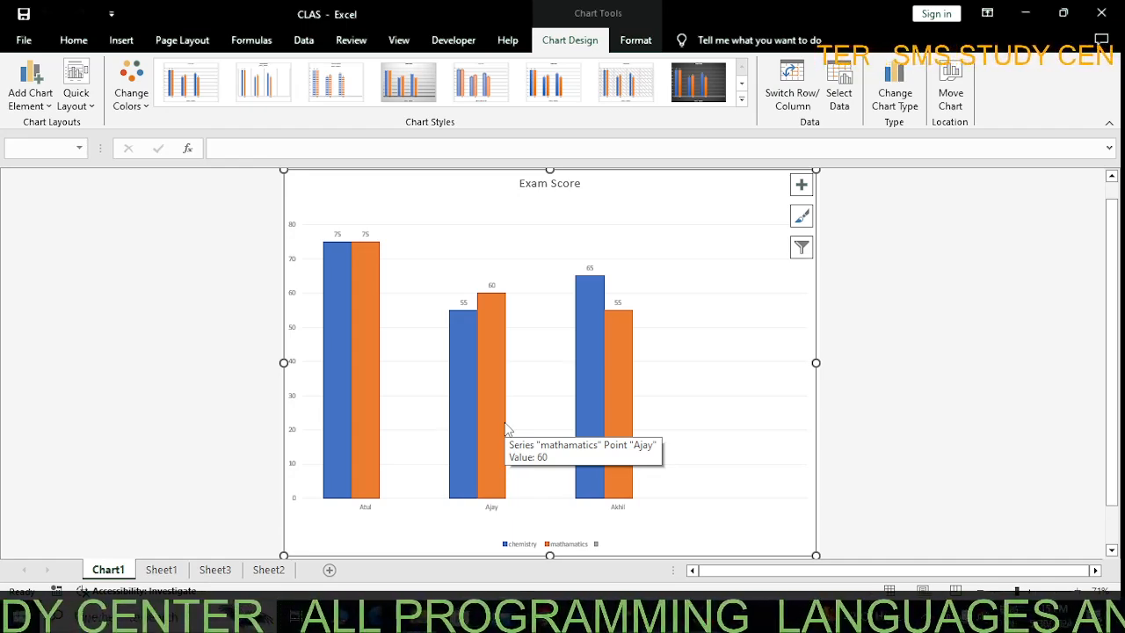
pyautogui.click(269, 570)
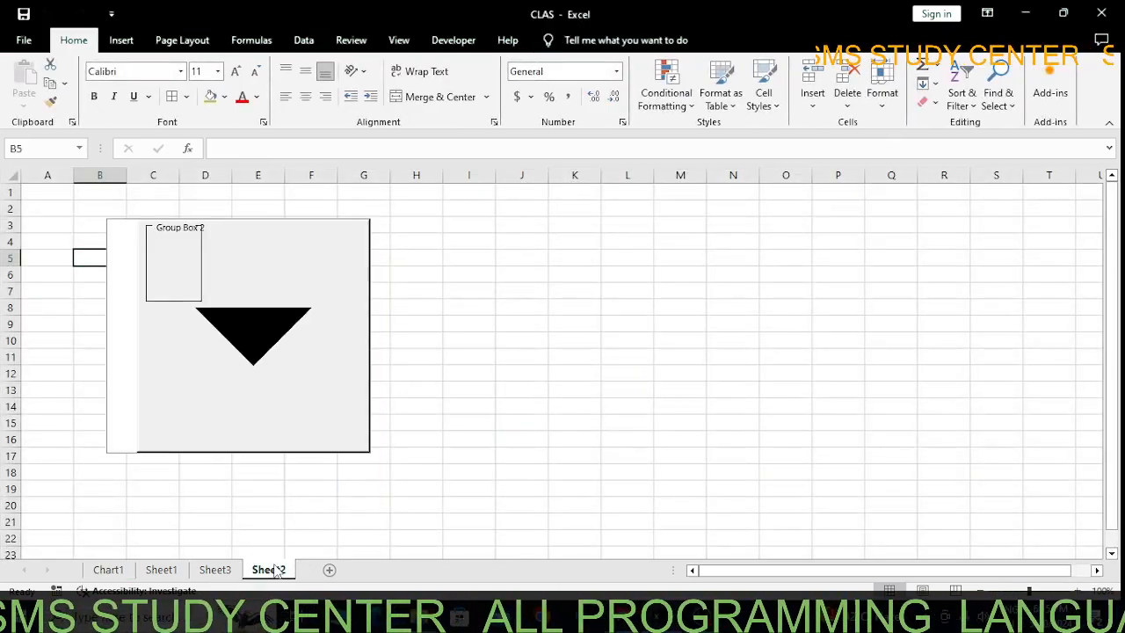
pyautogui.click(215, 570)
pyautogui.click(161, 570)
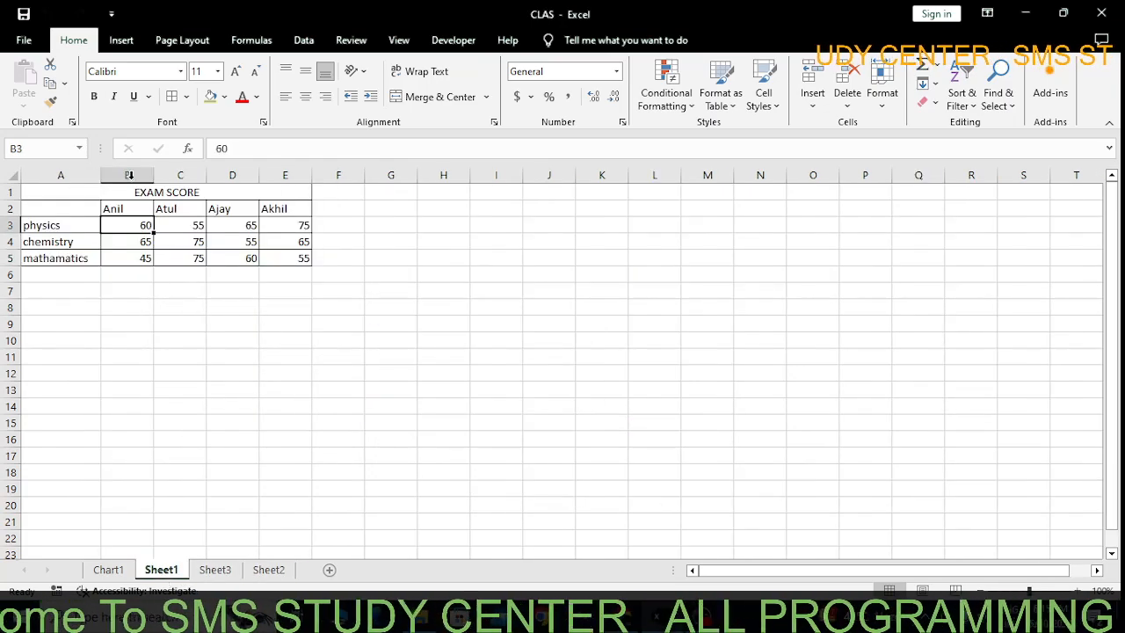
pyautogui.click(110, 571)
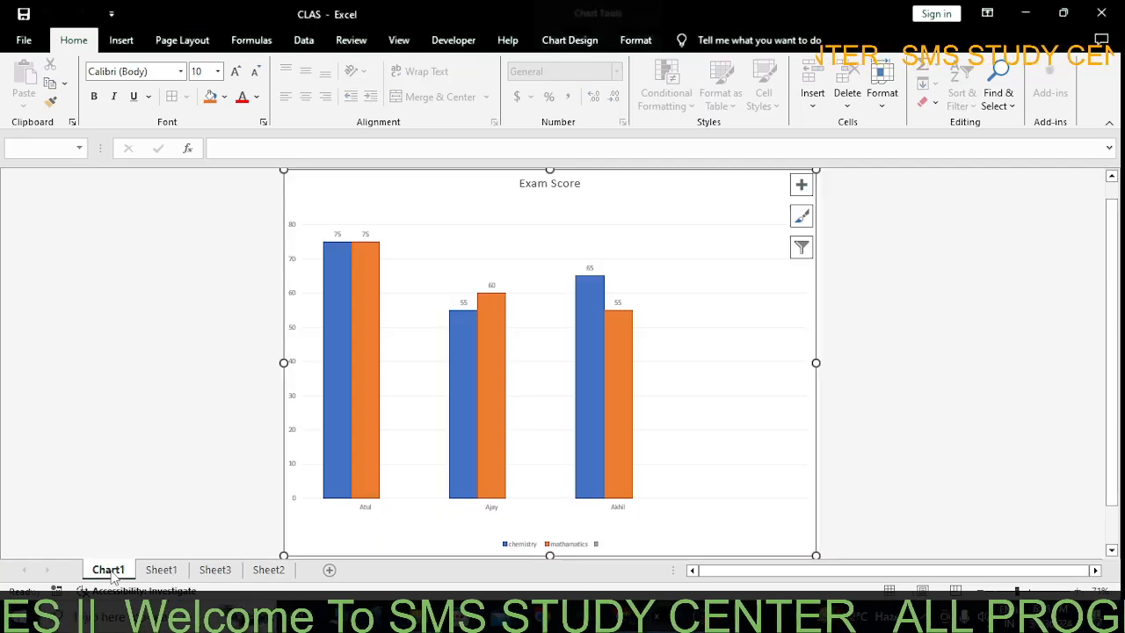
# - Insert a 2-D clustered column chart from the exam score table on Sheet1 and select its plot area
pyautogui.click(164, 570)
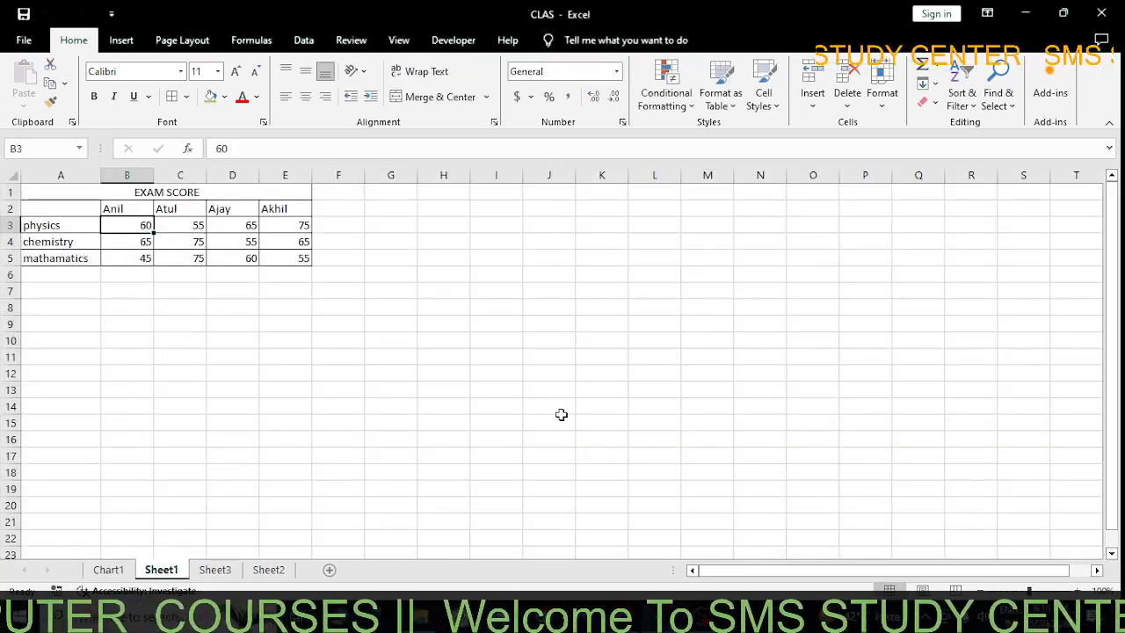
pyautogui.click(123, 41)
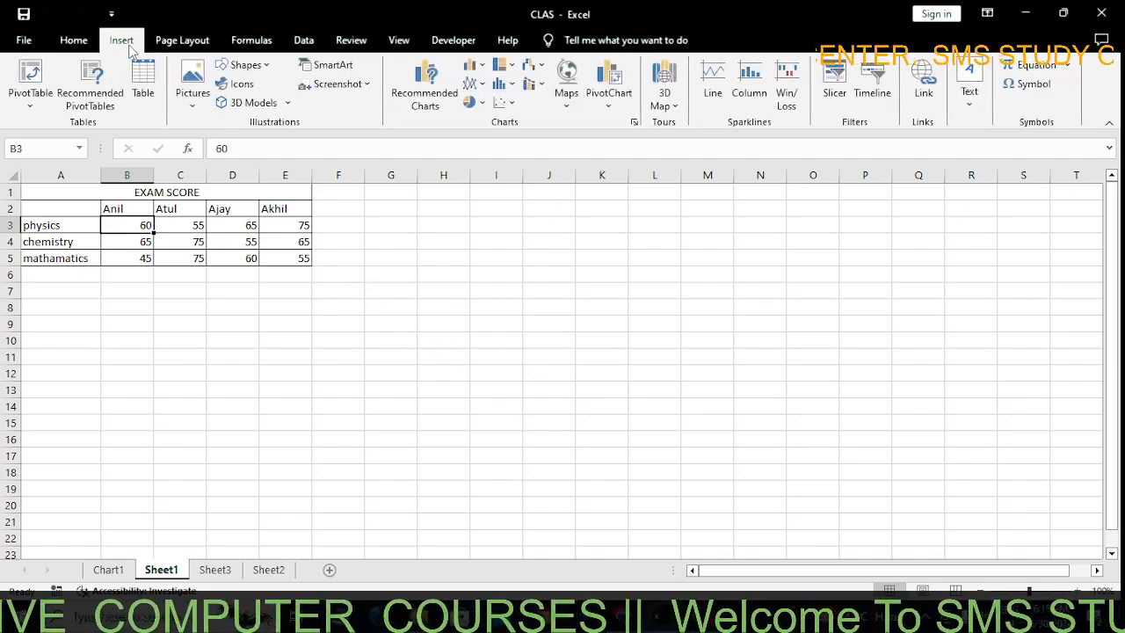
pyautogui.click(474, 68)
pyautogui.click(489, 134)
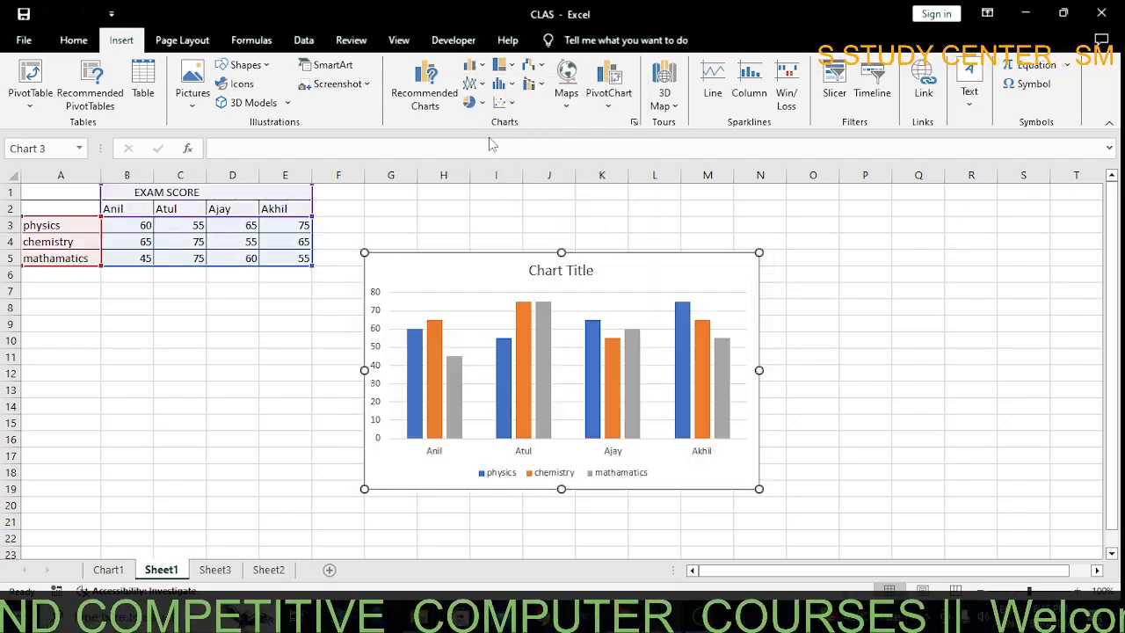
pyautogui.click(619, 312)
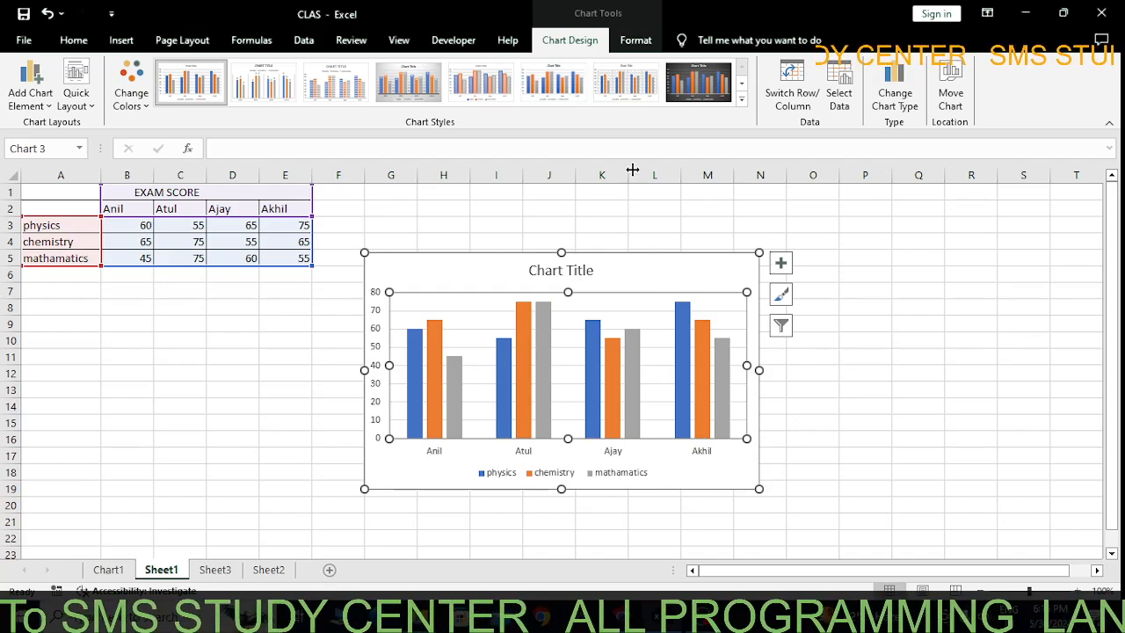
pyautogui.click(637, 41)
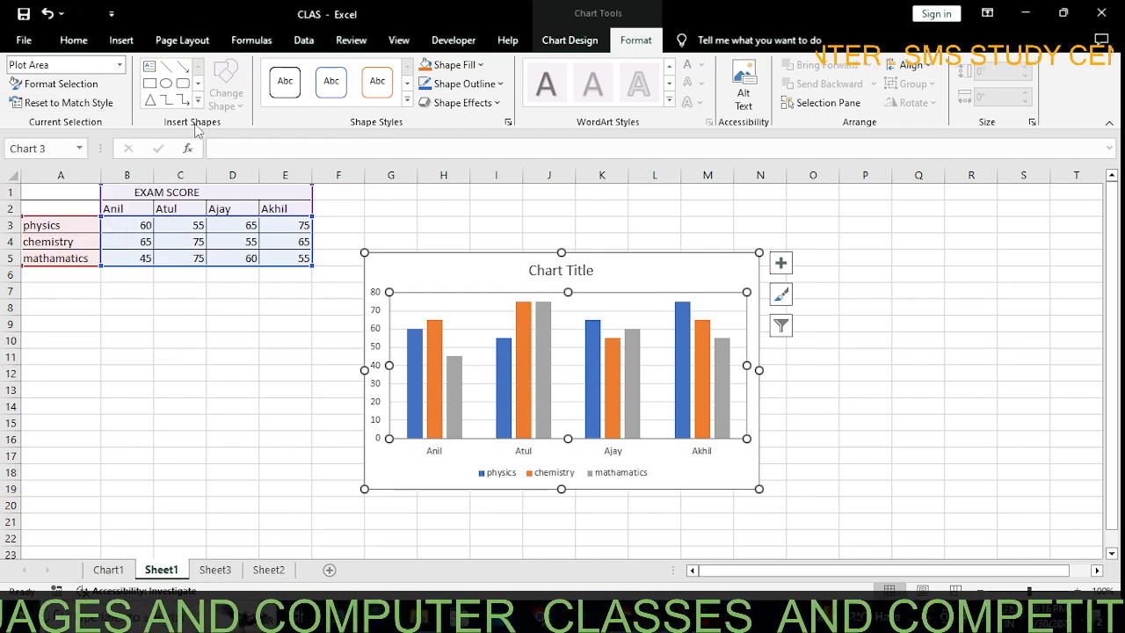
pyautogui.click(198, 100)
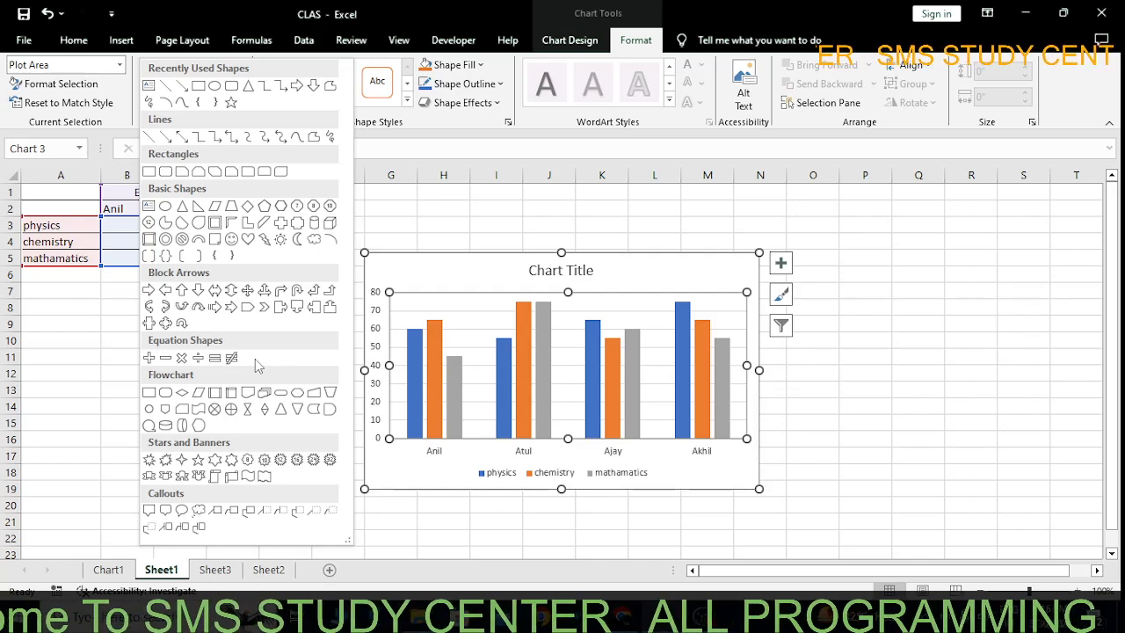
pyautogui.click(439, 134)
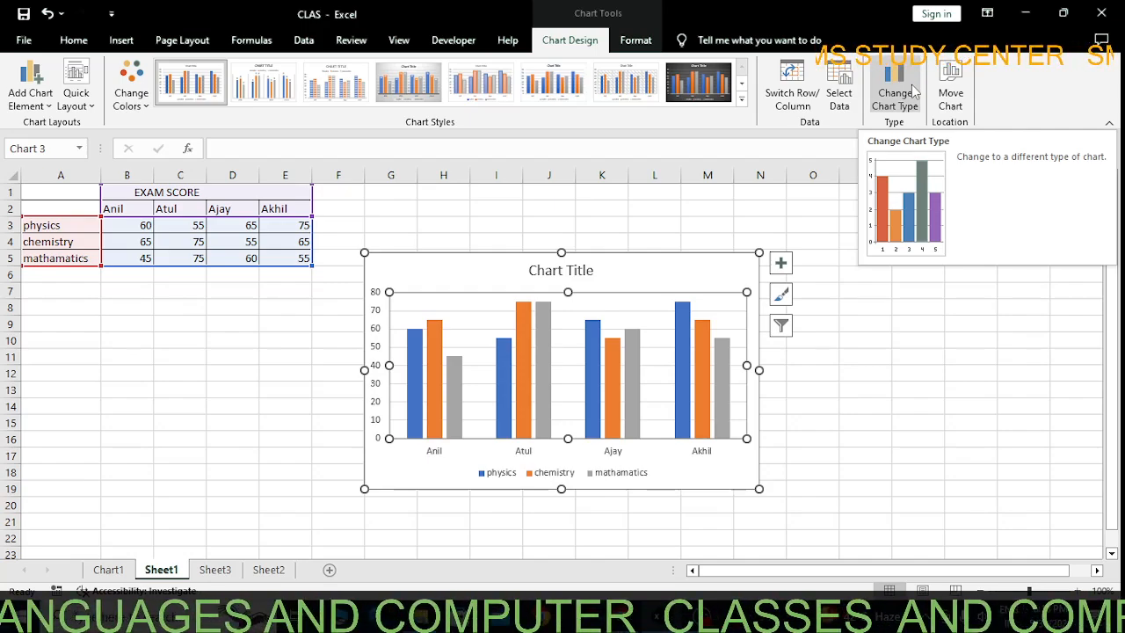
# - Browse the recommended chart types and apply the Clustered Column type to the new chart on Sheet1
pyautogui.click(895, 92)
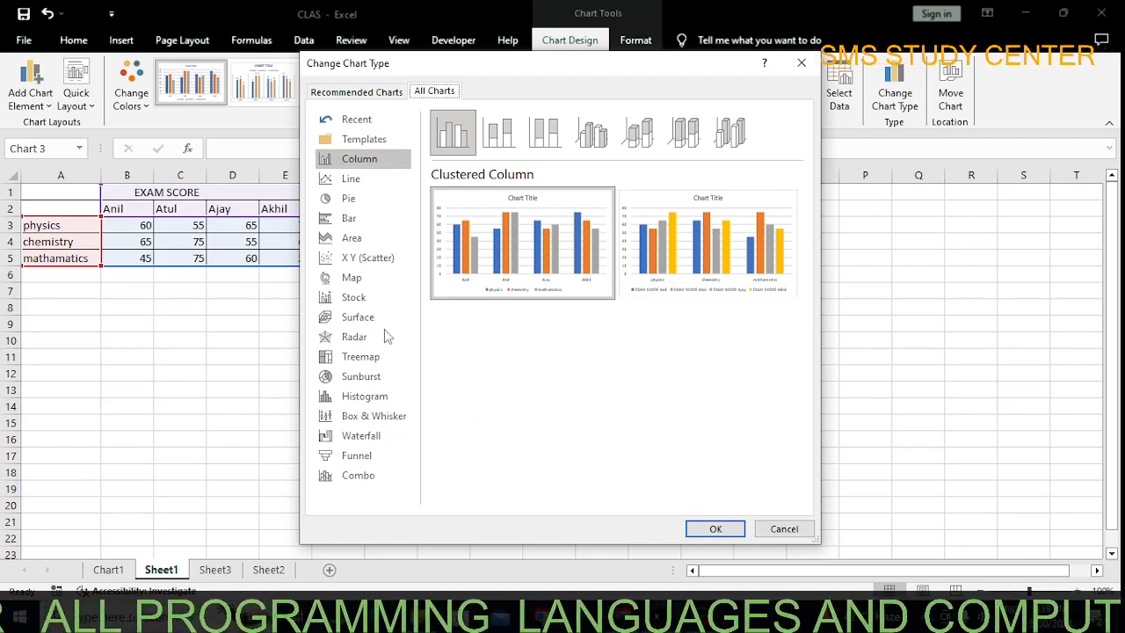
pyautogui.click(393, 99)
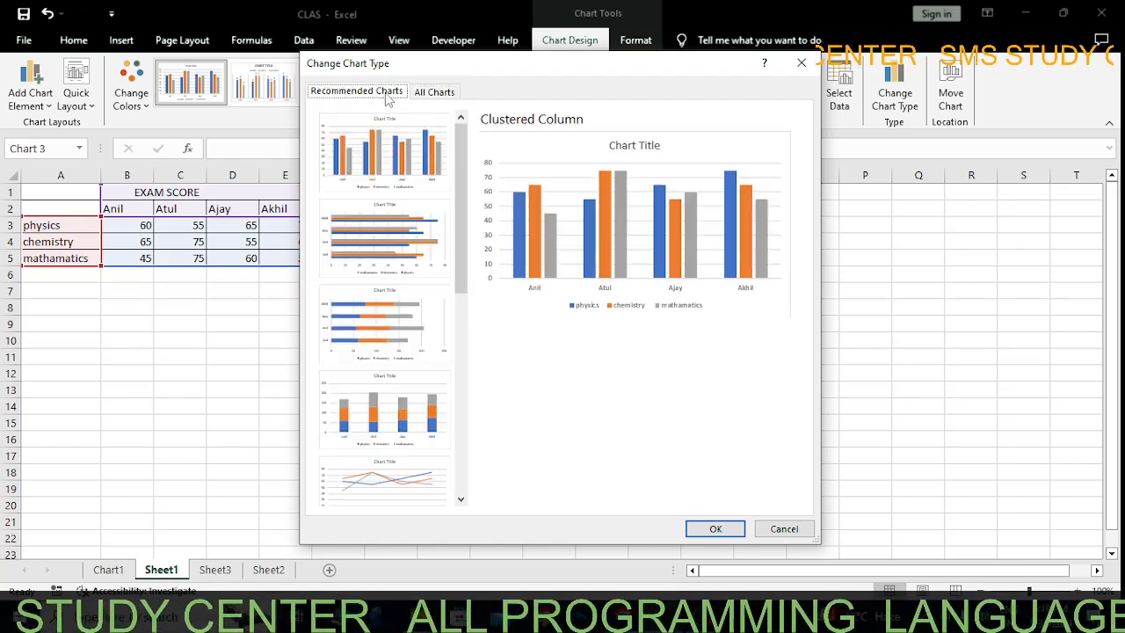
pyautogui.moveTo(458, 231); pyautogui.dragTo(449, 186)
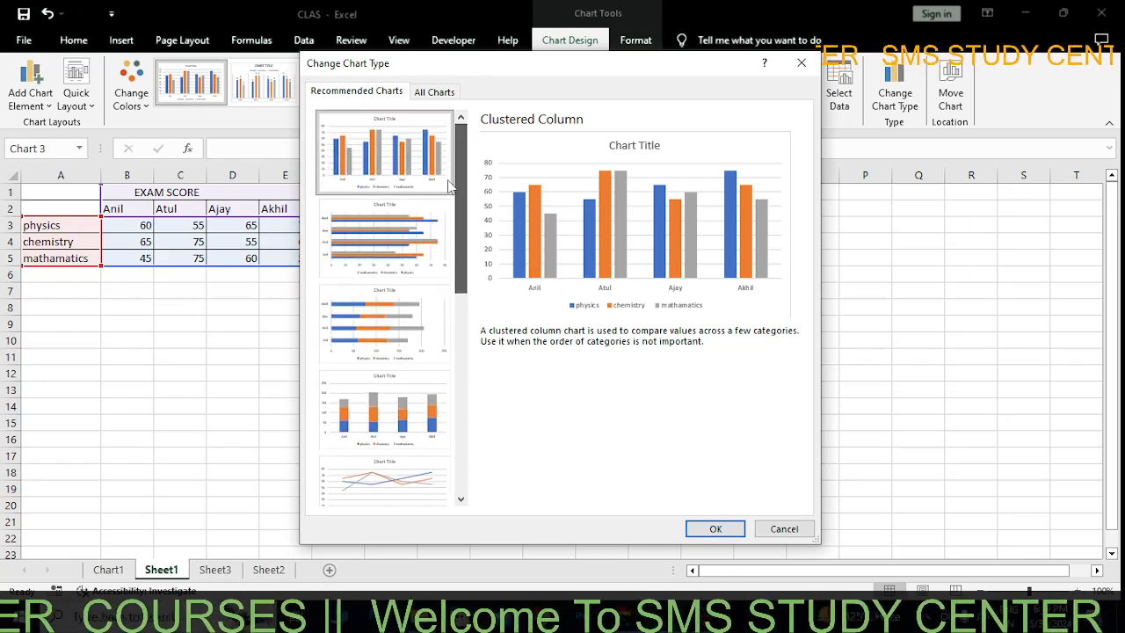
pyautogui.click(420, 93)
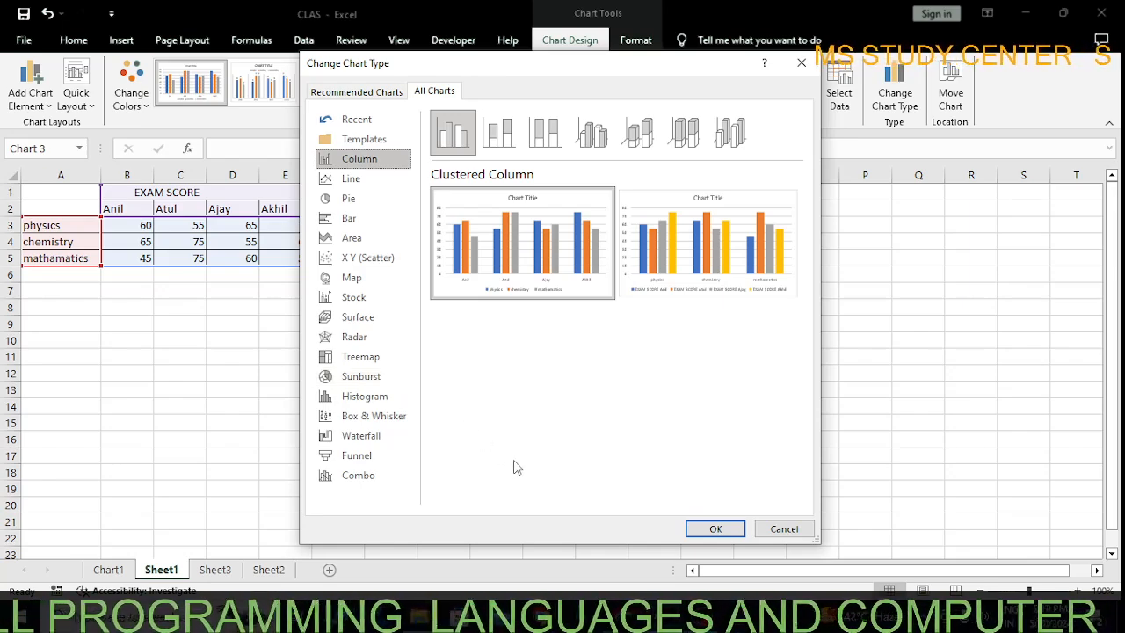
pyautogui.click(725, 536)
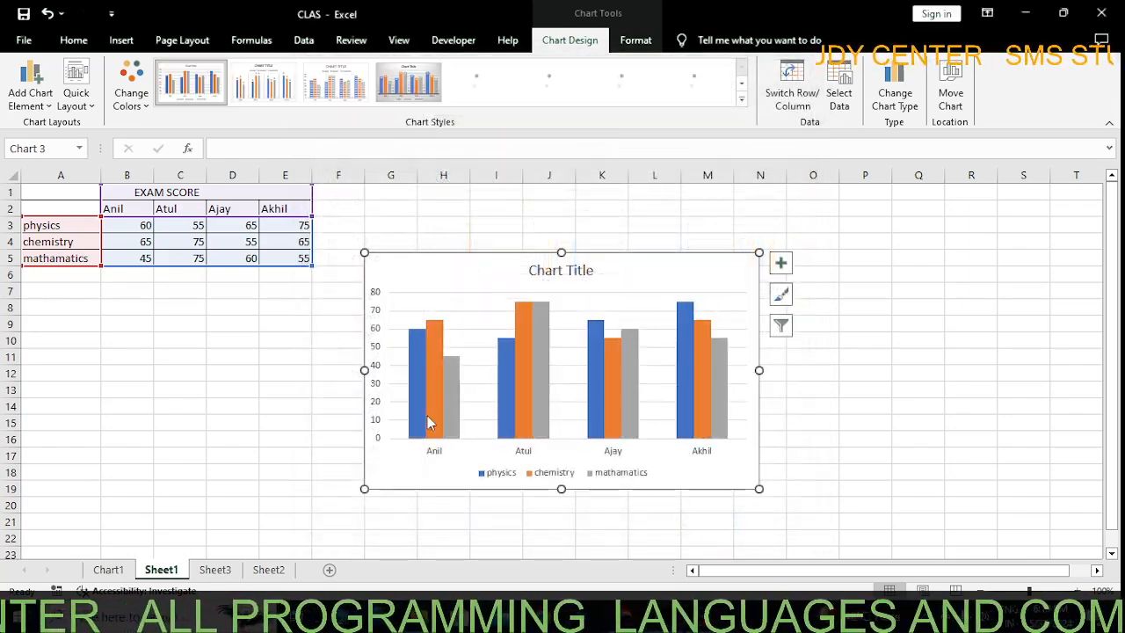
pyautogui.moveTo(428, 421)
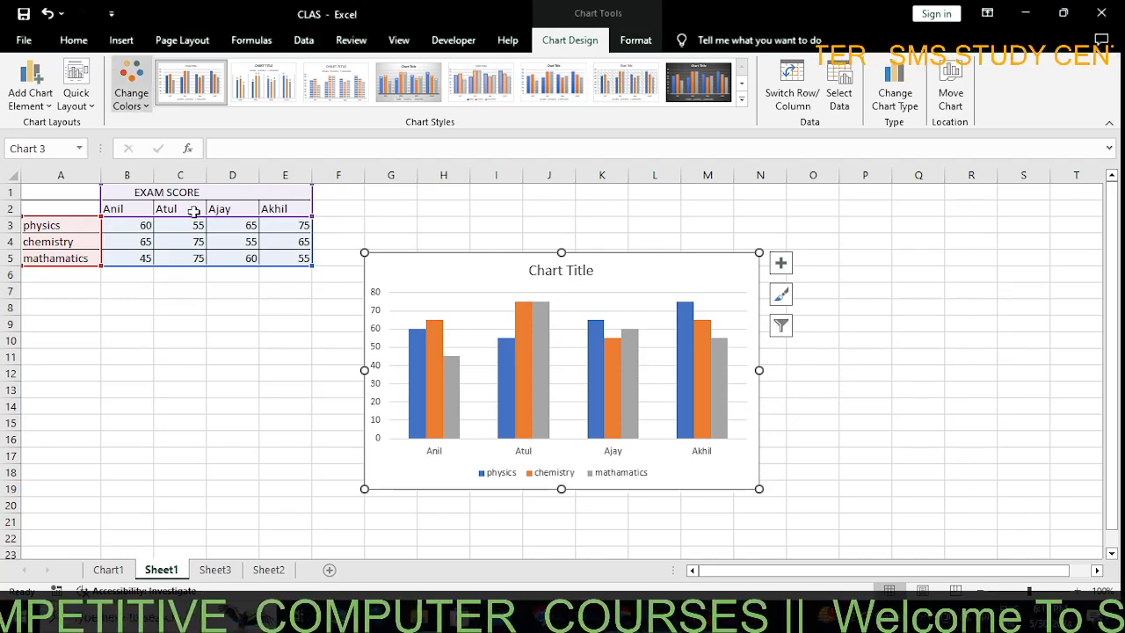
# - Add a new blank worksheet after Sheet2 and bring up the formula tools
pyautogui.click(271, 570)
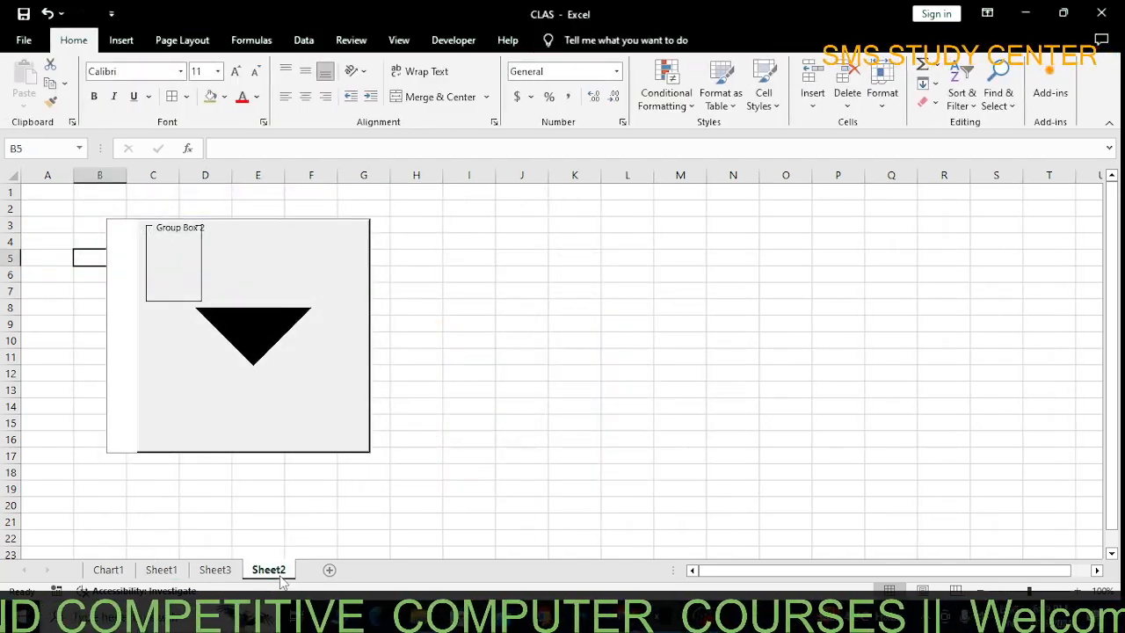
pyautogui.click(330, 569)
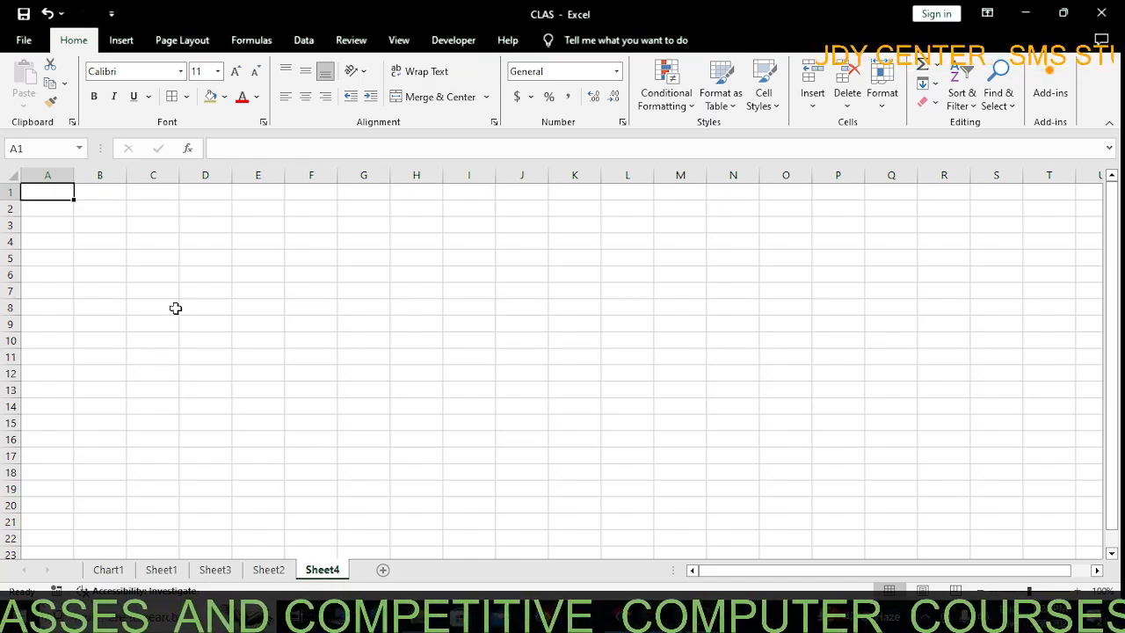
pyautogui.click(239, 38)
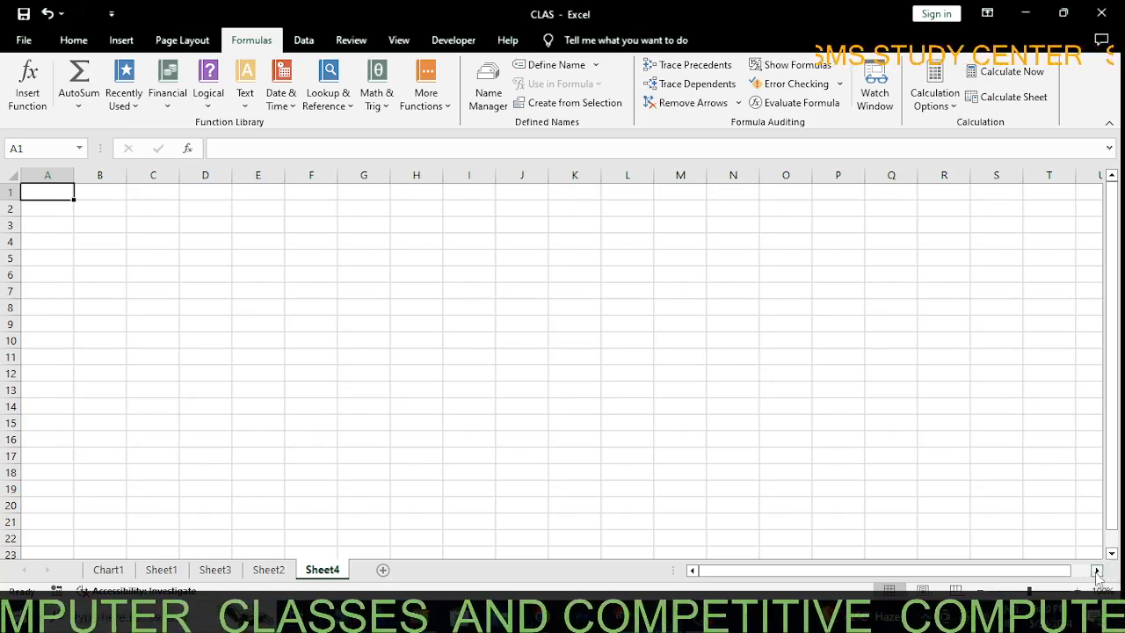
pyautogui.scroll(6, 76, 271)
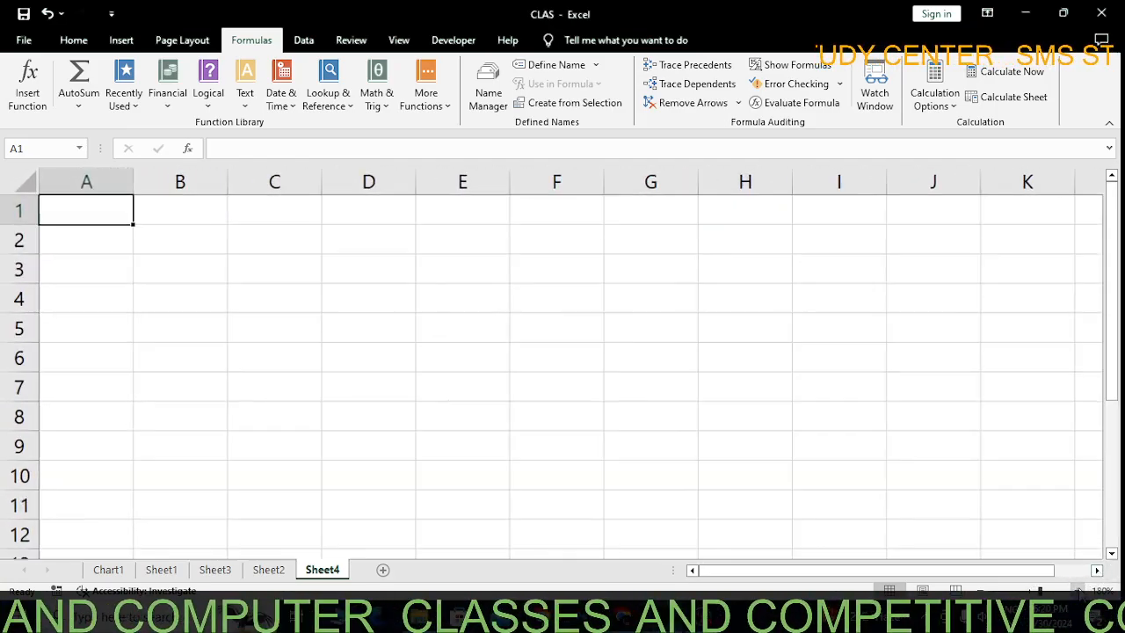
# - Enter the formula =B1+B2 in cell A1 of the new sheet
pyautogui.doubleClick(83, 211)
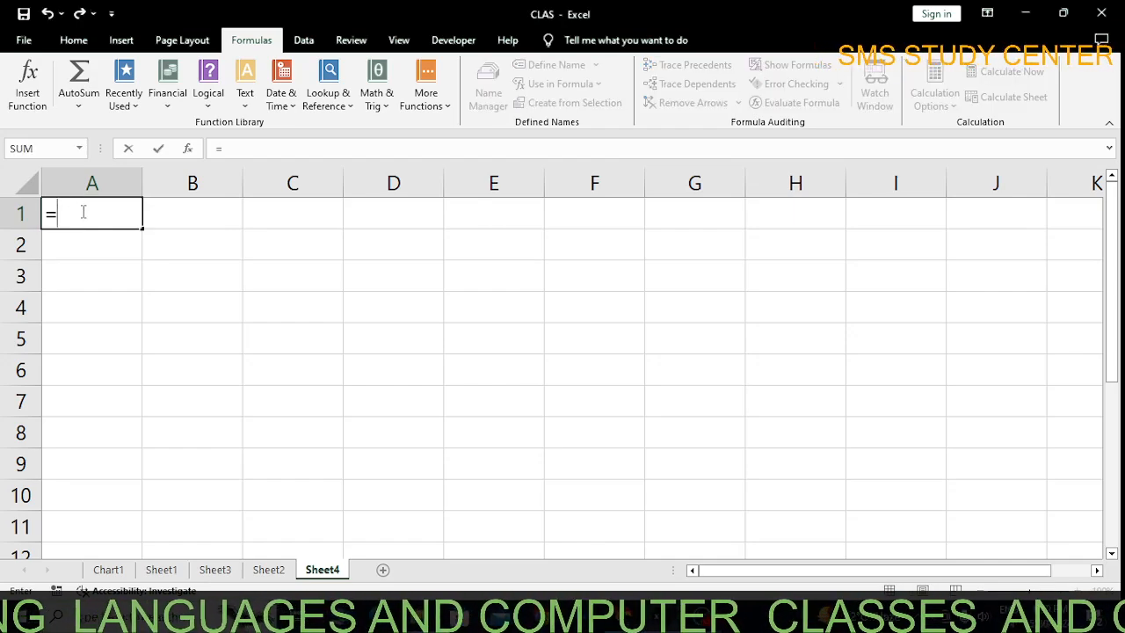
pyautogui.write('=')
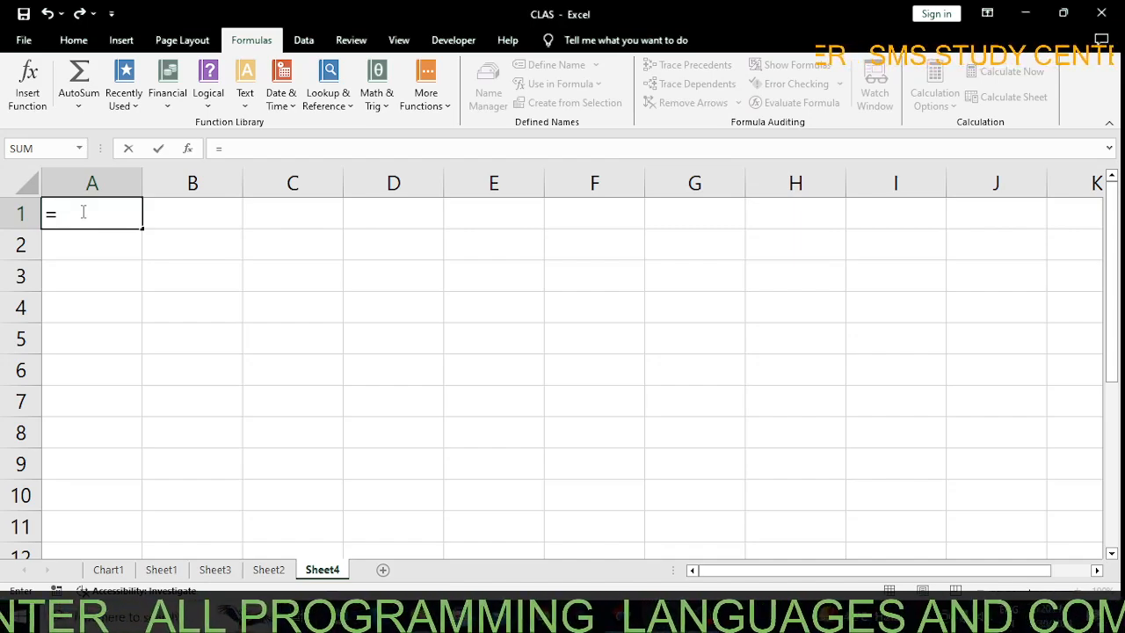
pyautogui.write('B1')
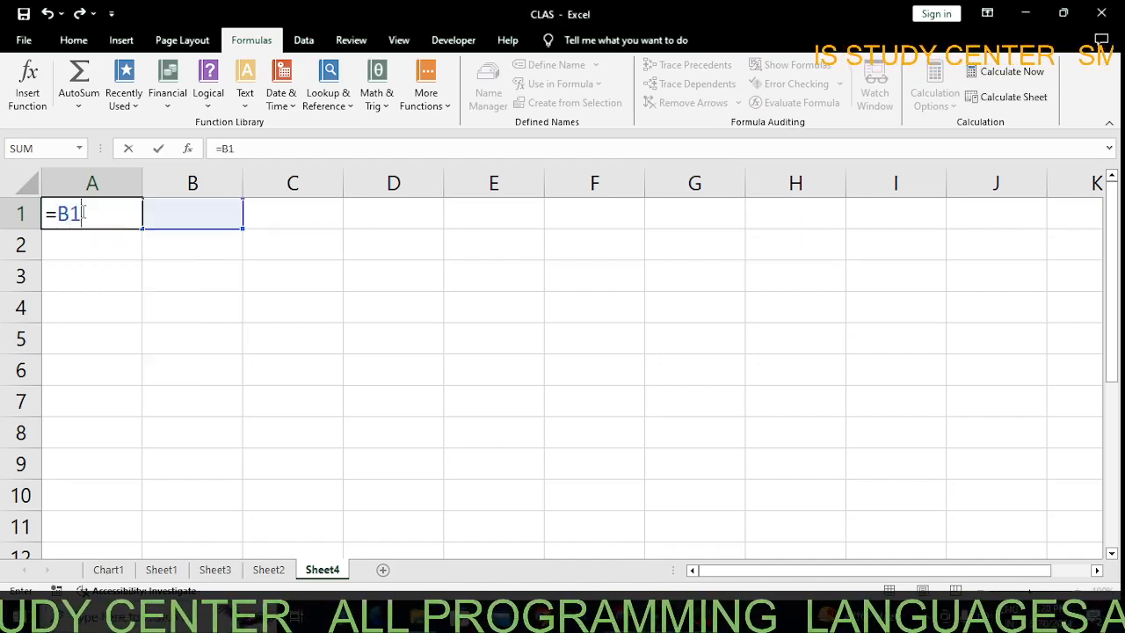
pyautogui.write('+')
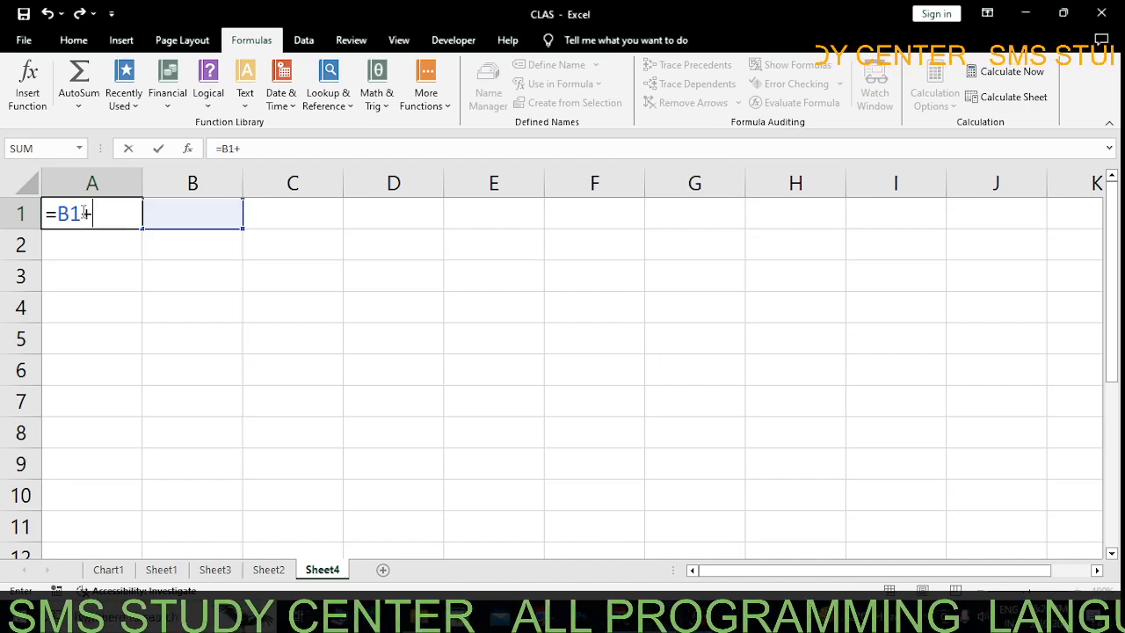
pyautogui.write('B')
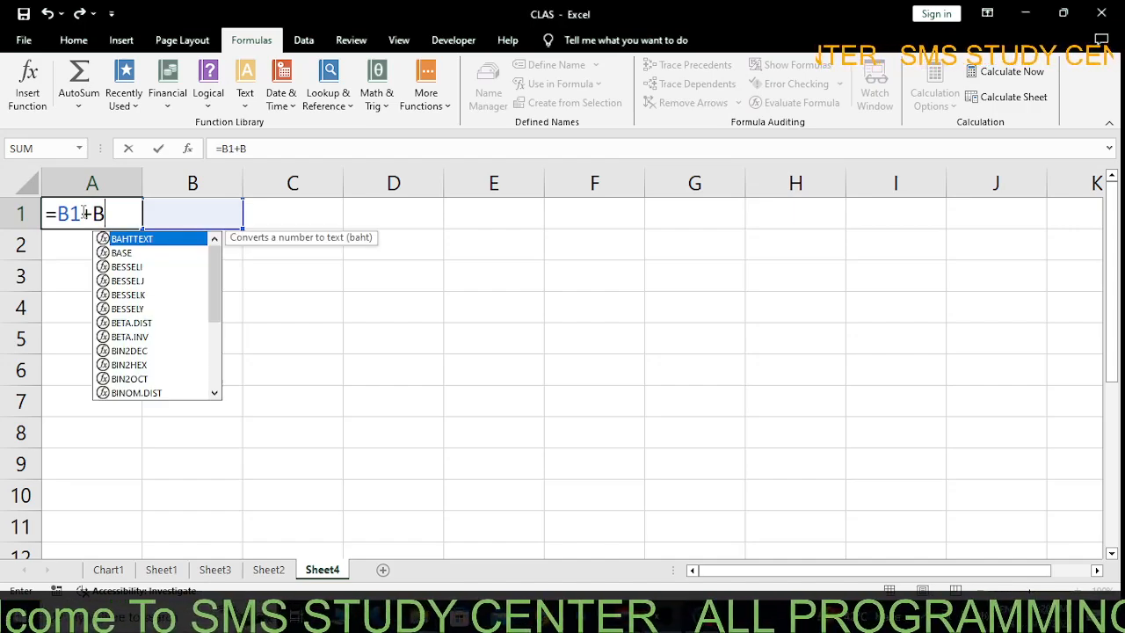
pyautogui.write('2')
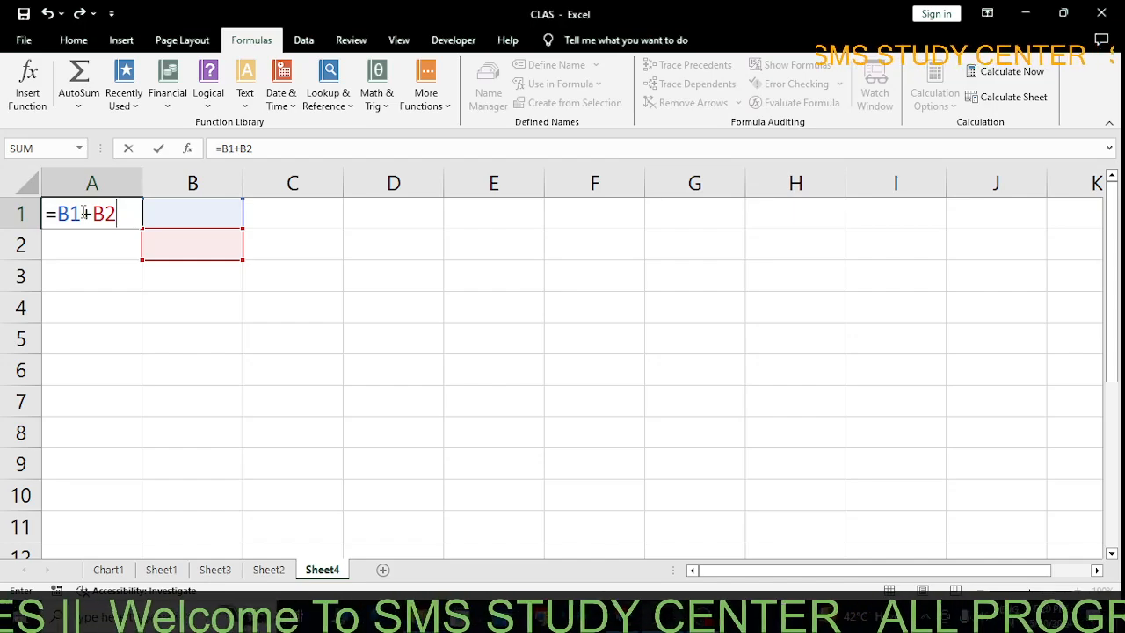
pyautogui.press('Return')
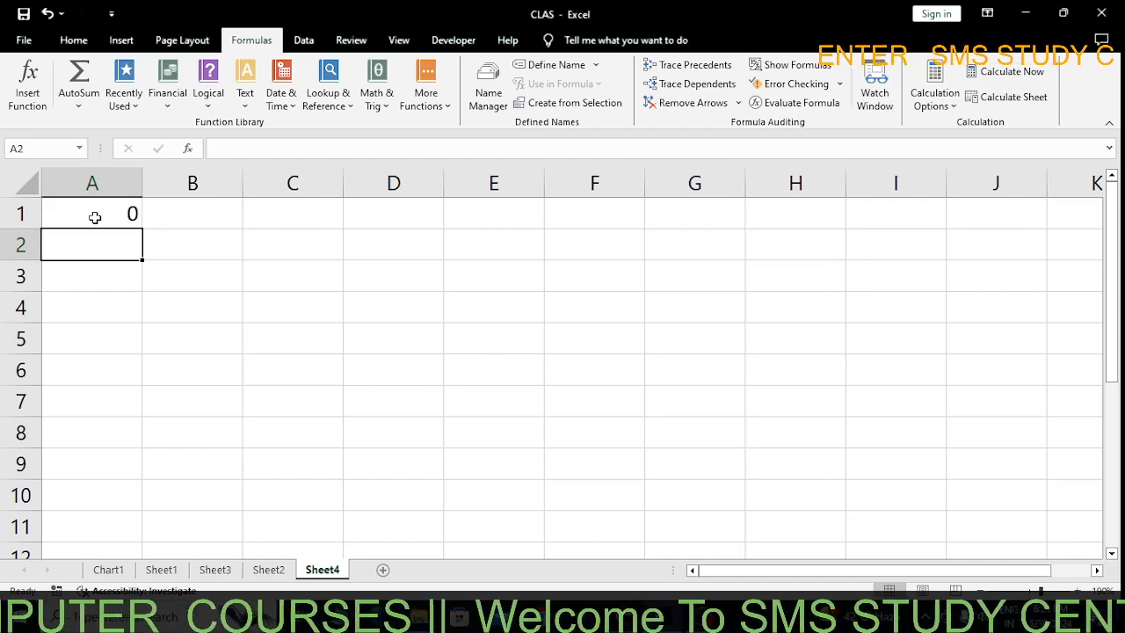
# - Enter 10 in cell B1 and 10 in cell B2 as the inputs for the formula in A1
pyautogui.click(95, 217)
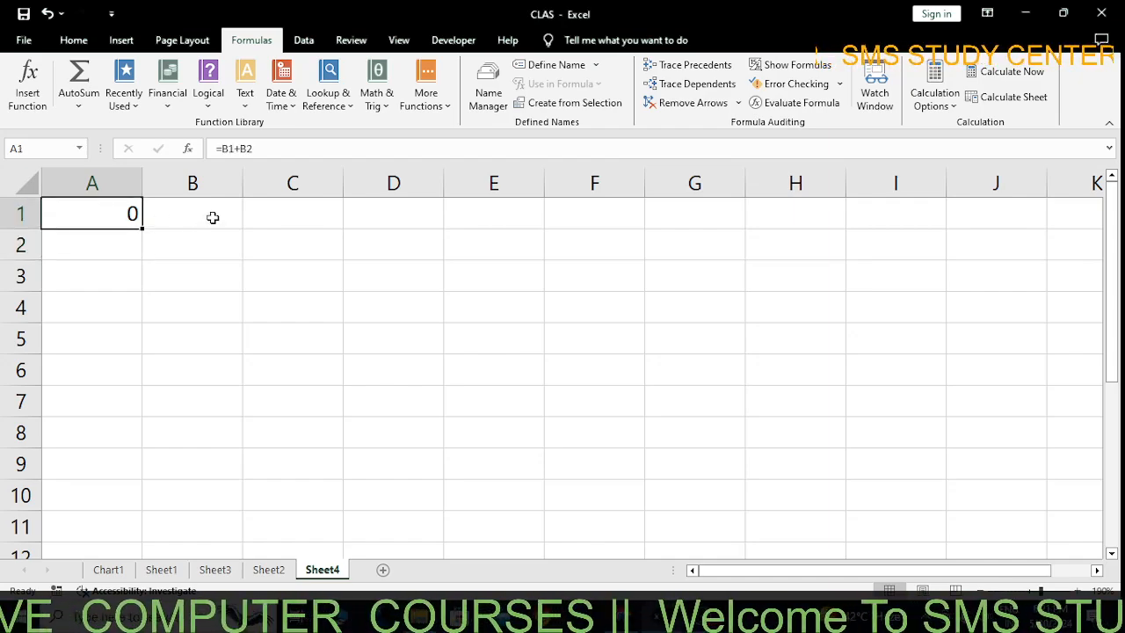
pyautogui.click(213, 218)
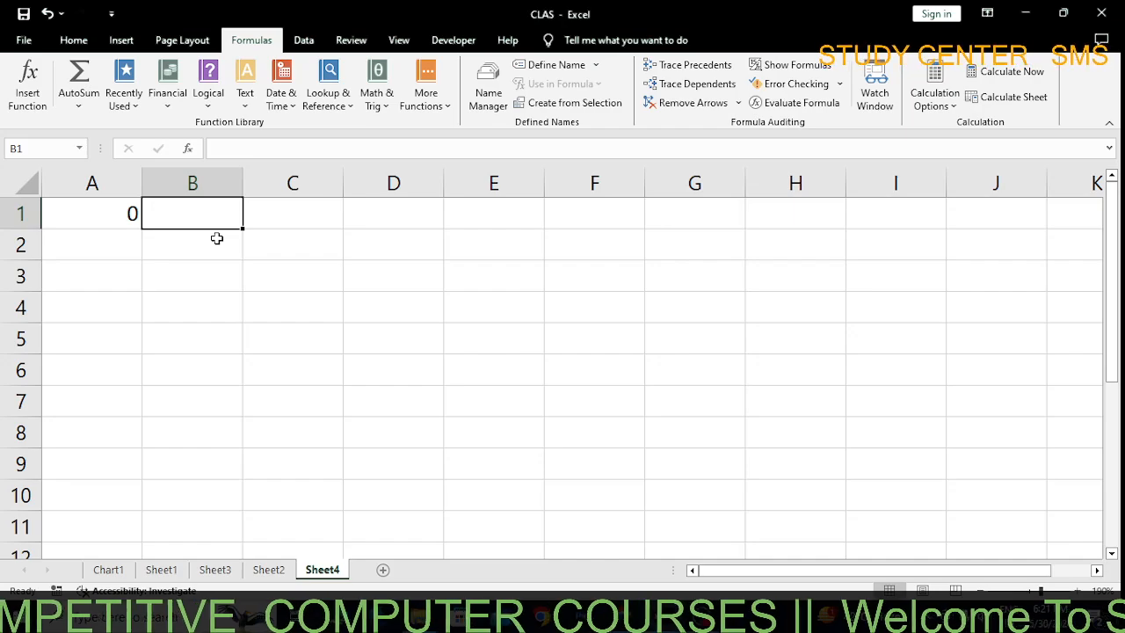
pyautogui.click(210, 244)
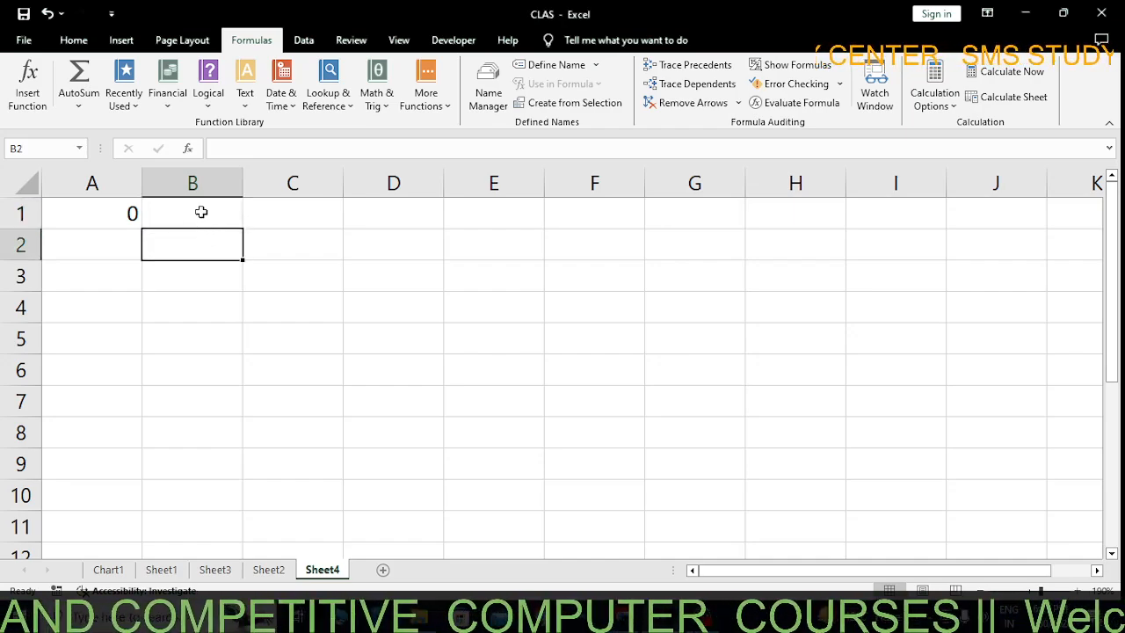
pyautogui.click(201, 212)
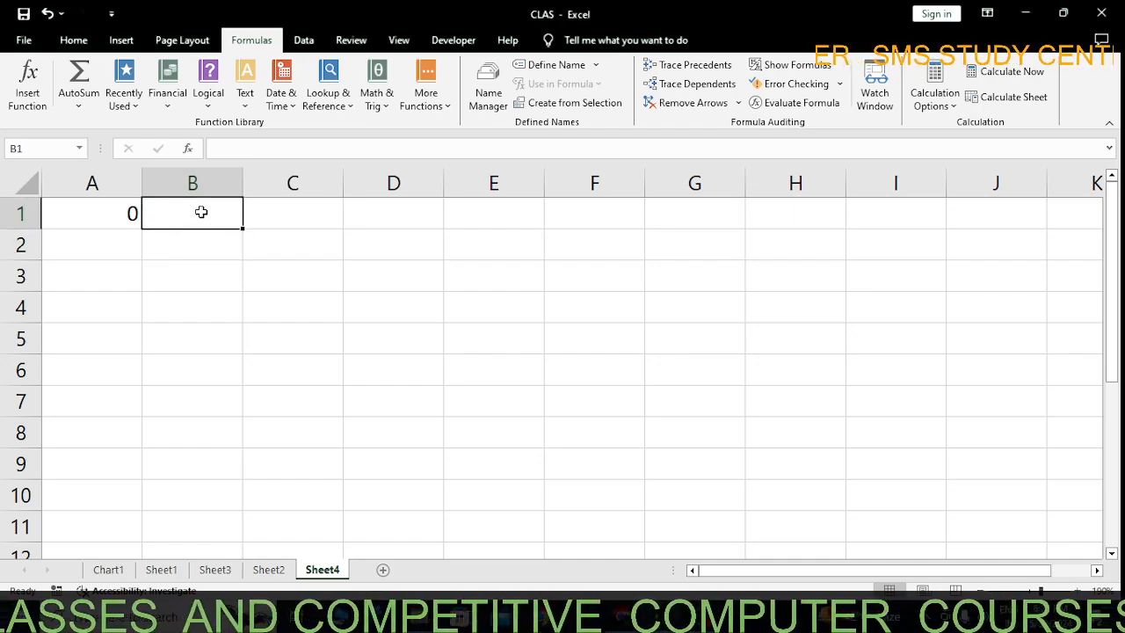
pyautogui.write('10')
pyautogui.press('Return')
pyautogui.write('10')
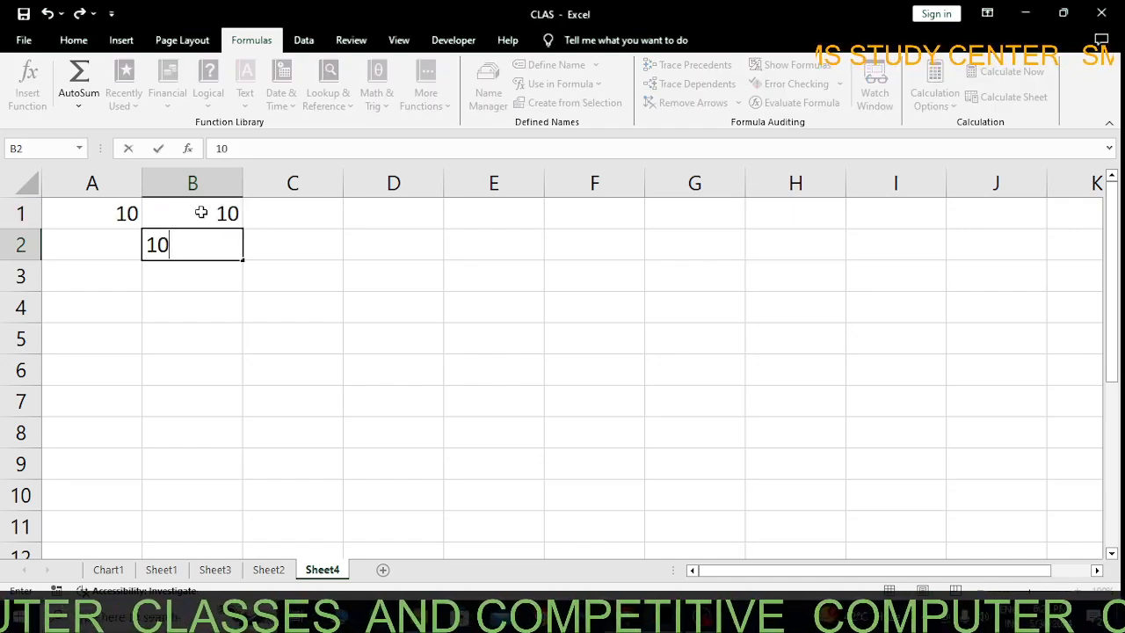
pyautogui.click(198, 275)
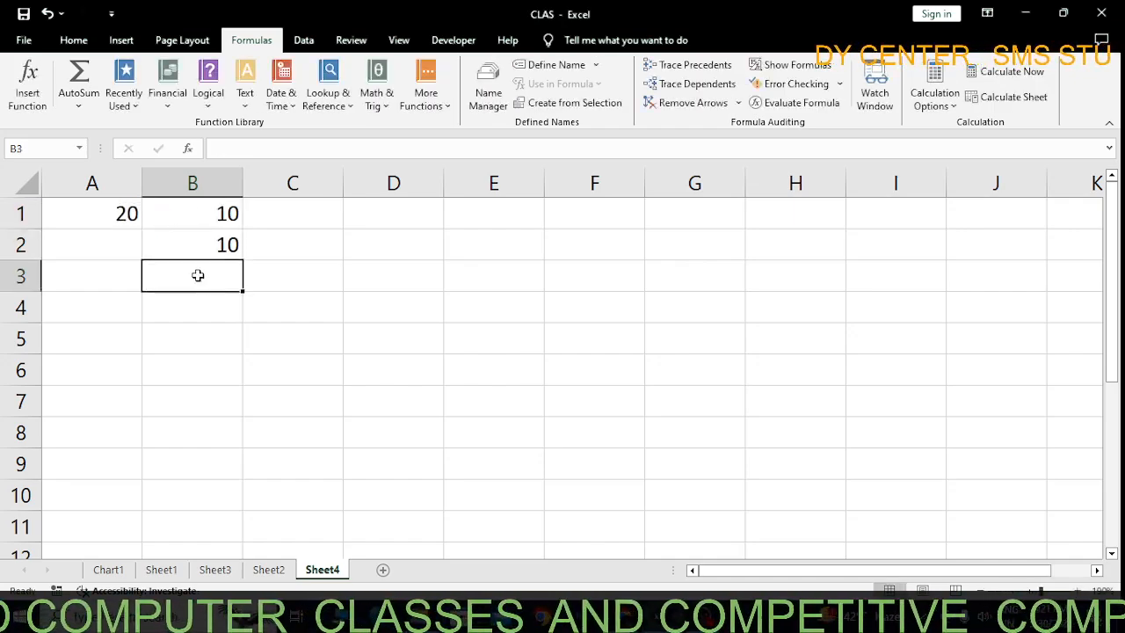
# - Examine the formula in cell A1 and the cells it references, leaving it as is
pyautogui.click(119, 217)
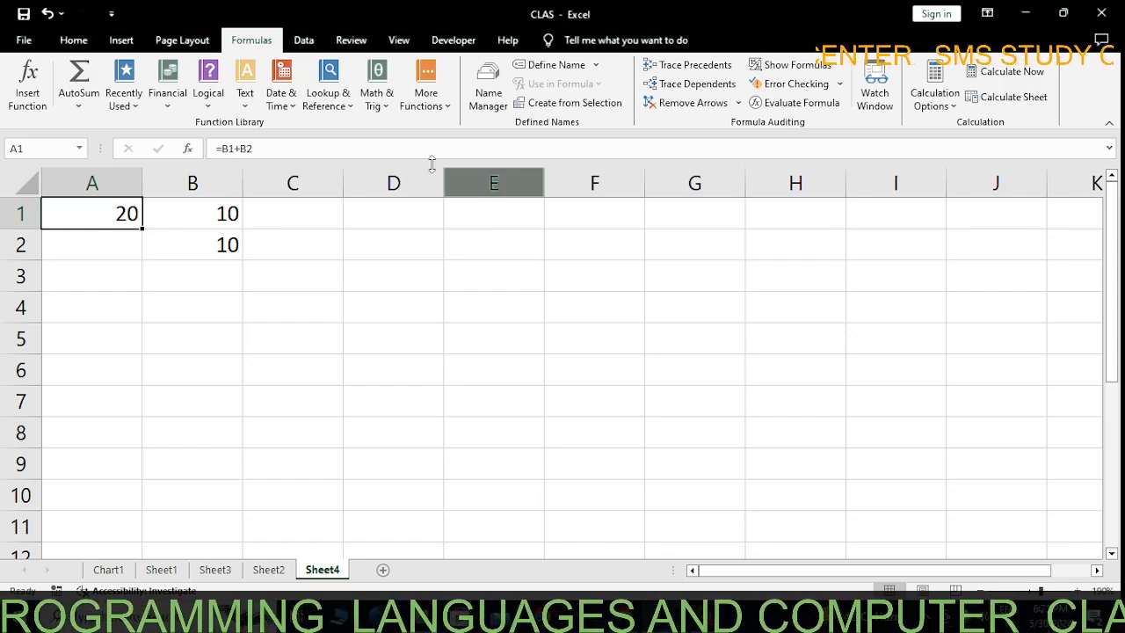
pyautogui.click(261, 149)
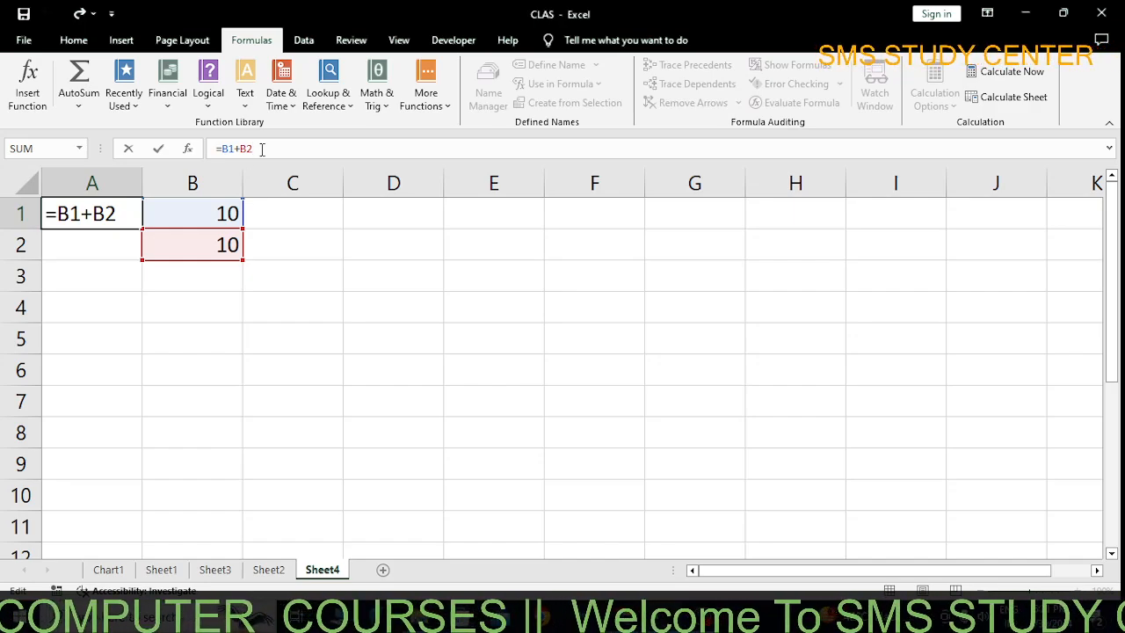
pyautogui.press('Left')
pyautogui.press('Left')
pyautogui.press('Left')
pyautogui.press('Left')
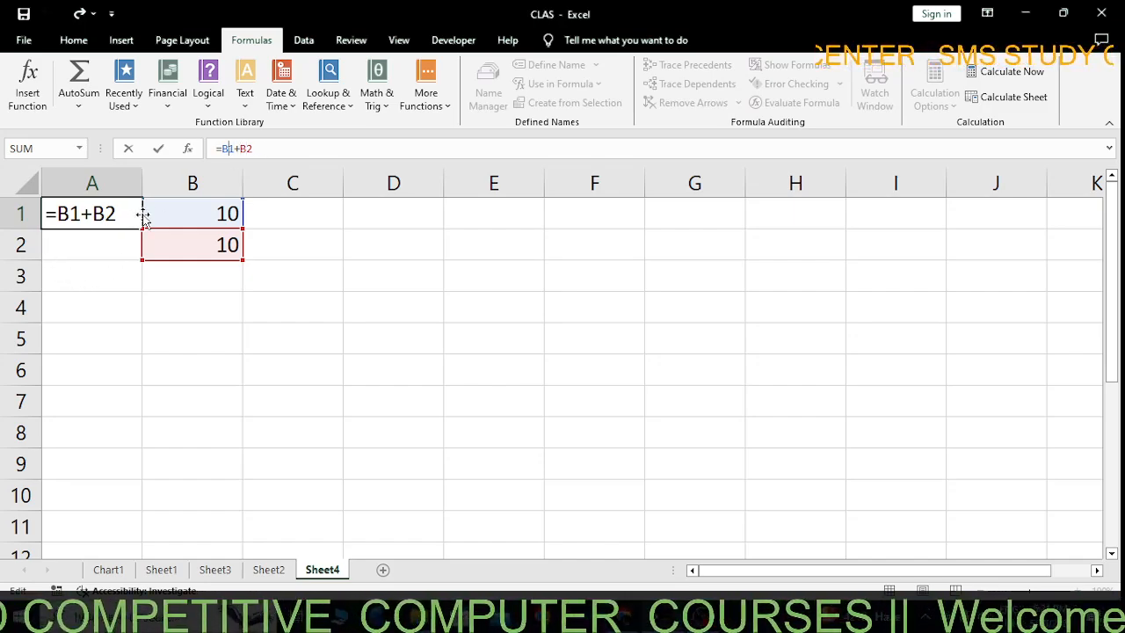
pyautogui.hotkey('ctrl', 'Return')
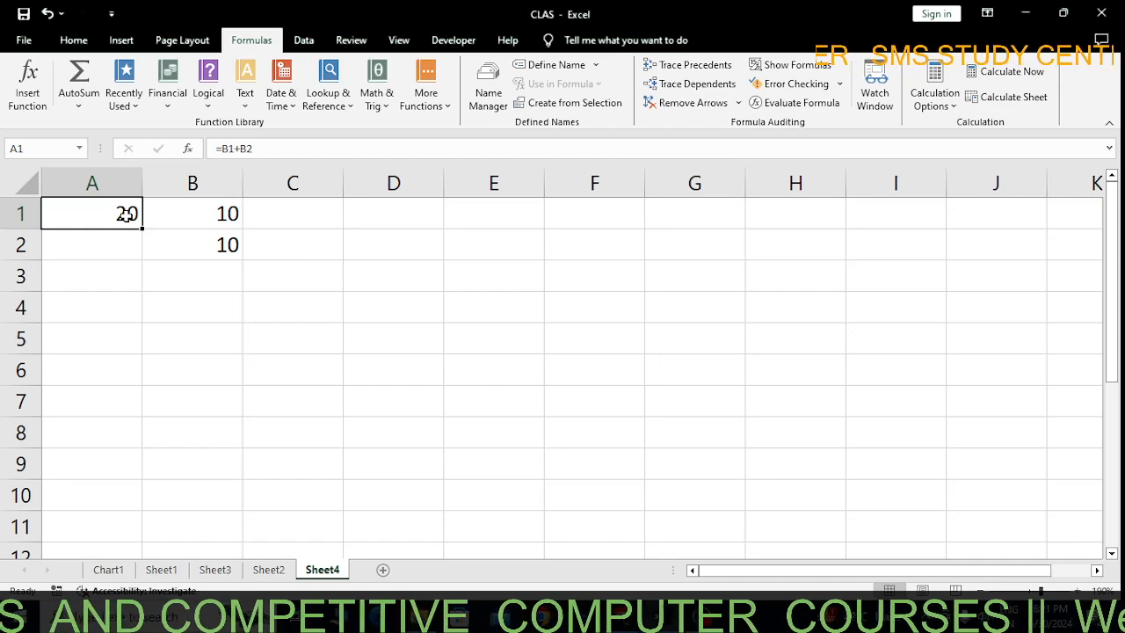
# - Enter 10 in cell C1 and 20 in cell C2
pyautogui.click(286, 215)
pyautogui.write('10')
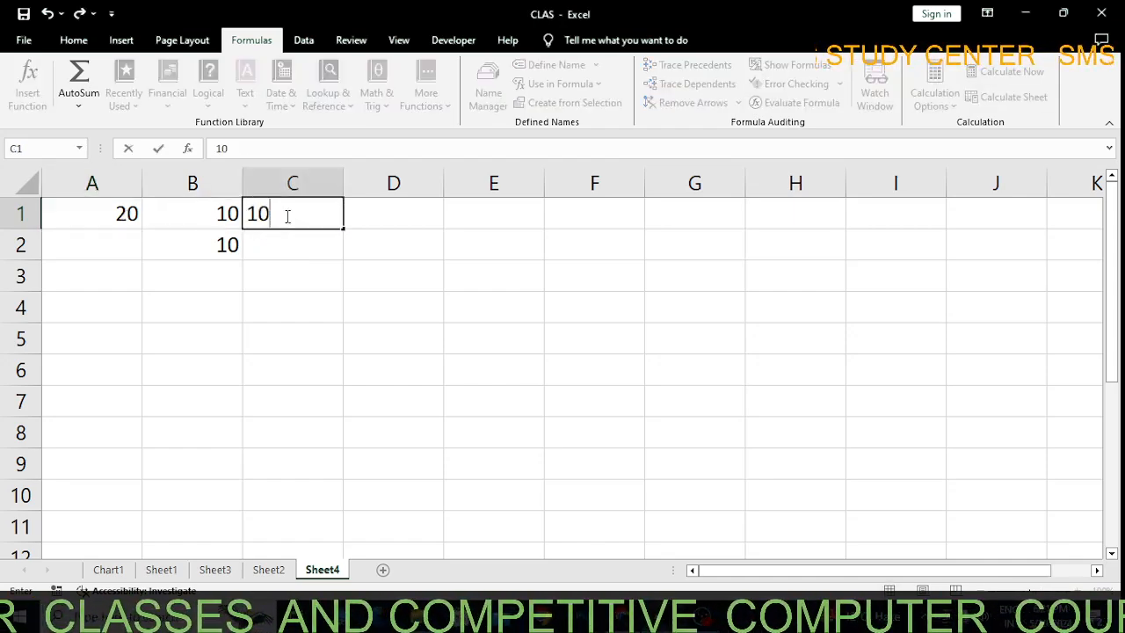
pyautogui.press('Return')
pyautogui.write('20')
pyautogui.press('Return')
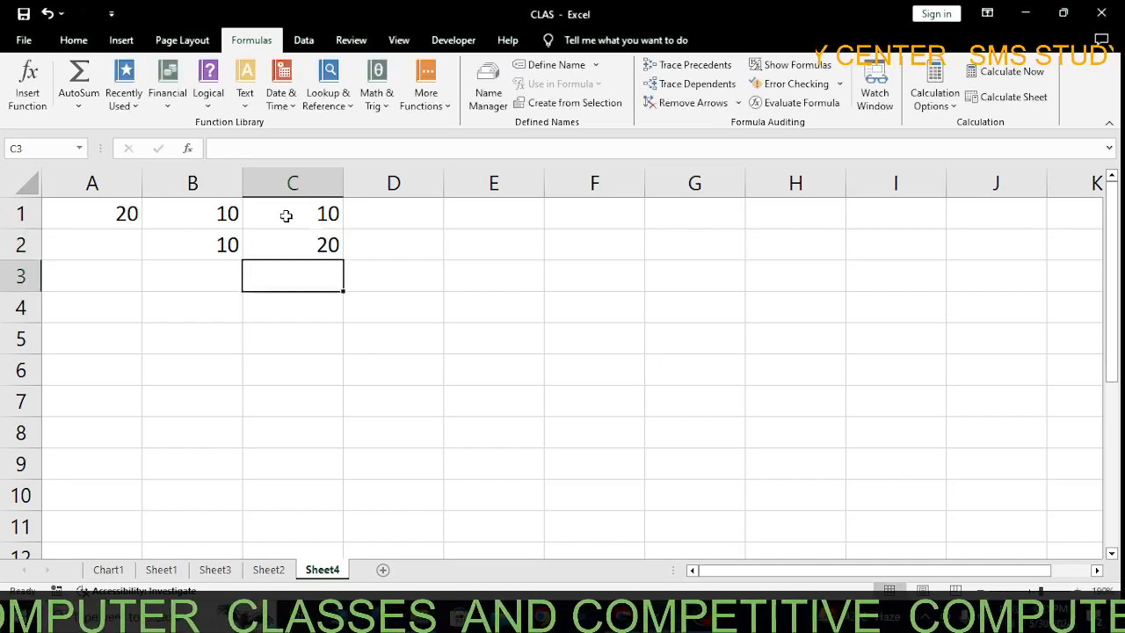
# - Change the formula in cell A1 to =C1+C2 and check the two cells it references
pyautogui.moveTo(293, 215); pyautogui.dragTo(295, 247)
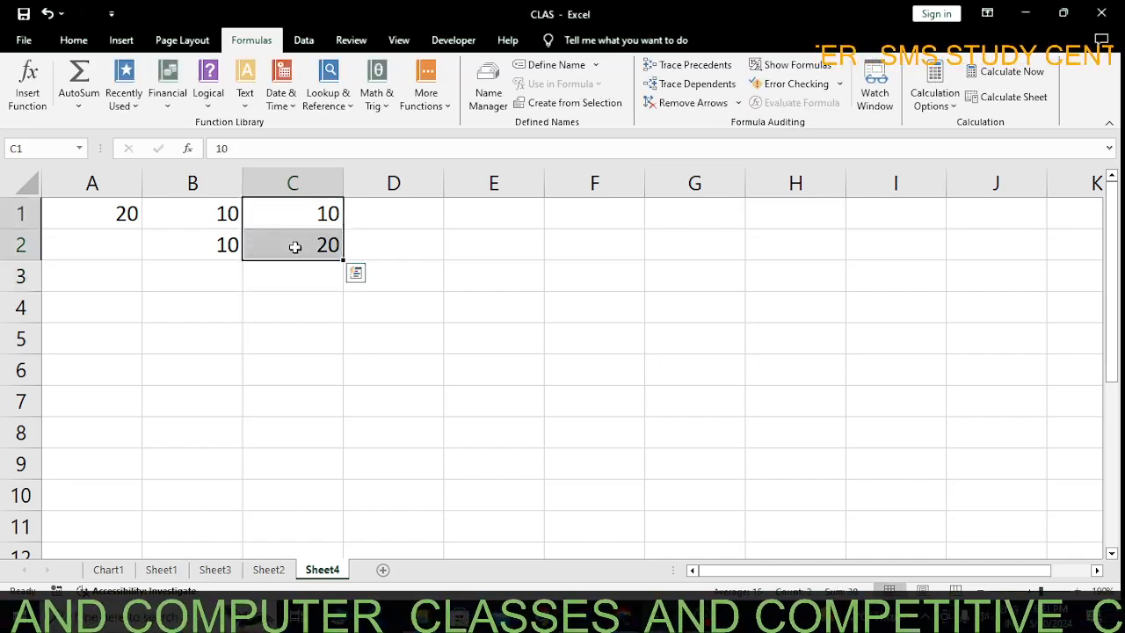
pyautogui.click(109, 211)
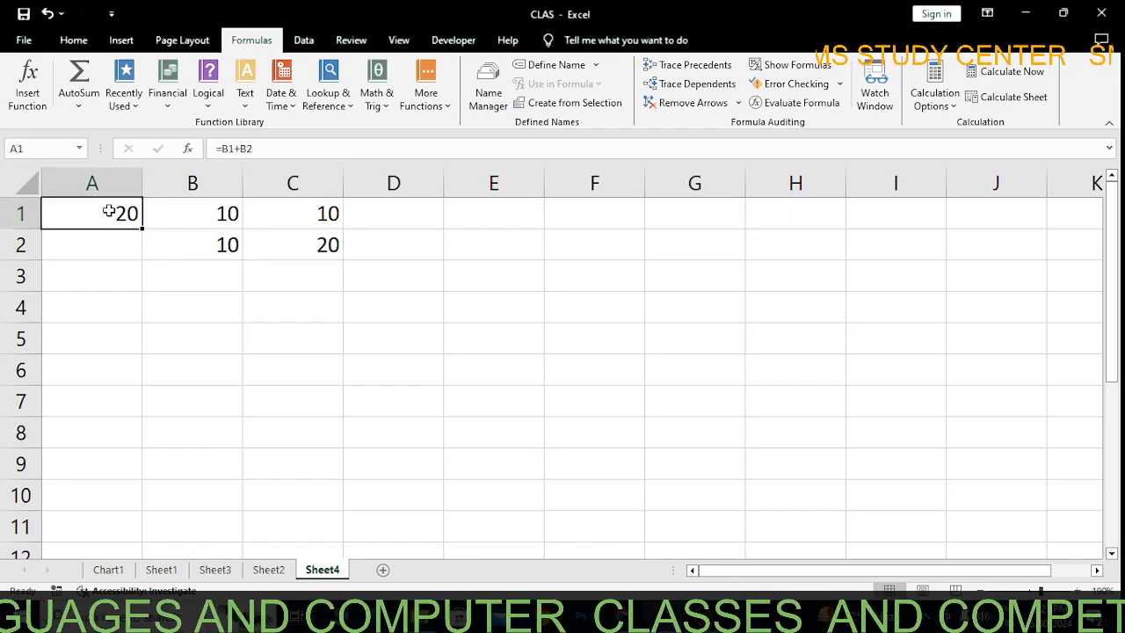
pyautogui.click(225, 149)
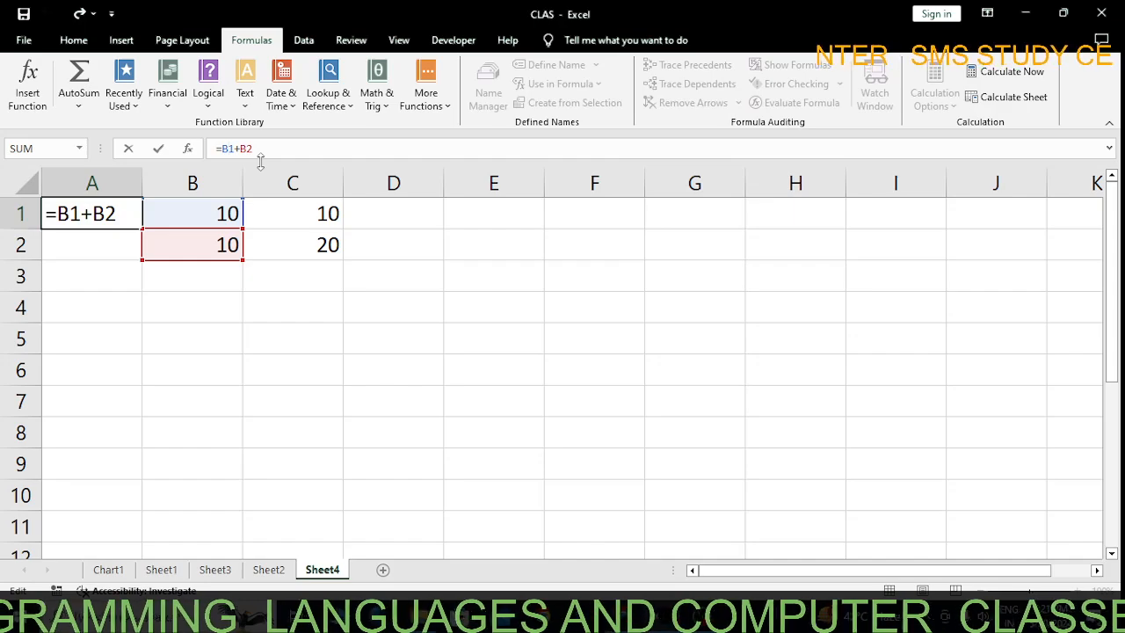
pyautogui.press('BackSpace')
pyautogui.write('c')
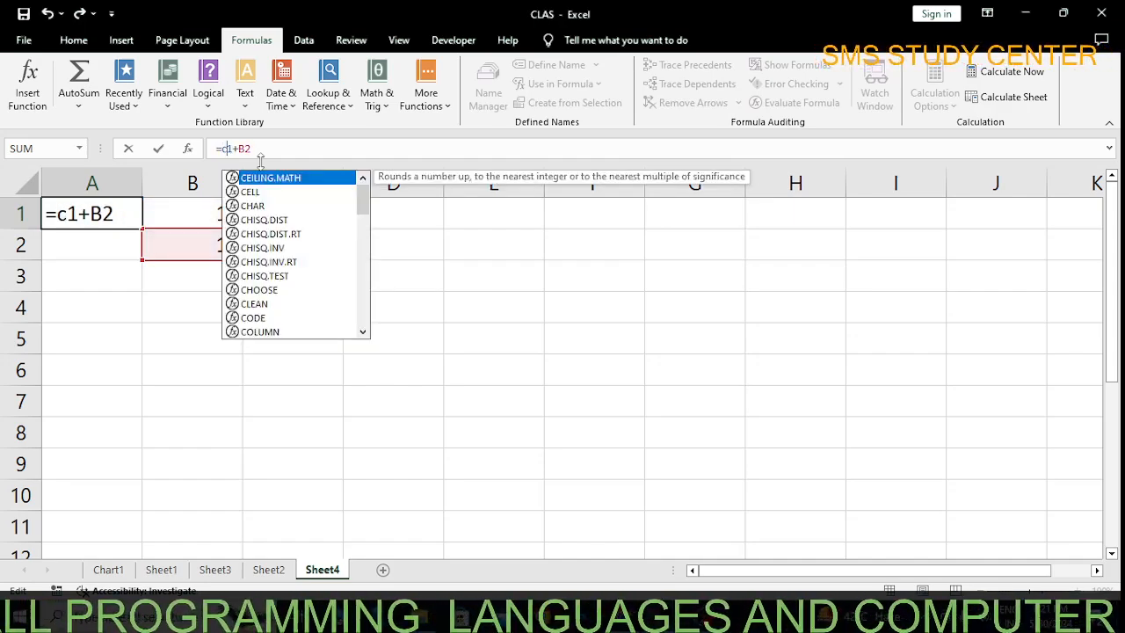
pyautogui.press('BackSpace')
pyautogui.write('C')
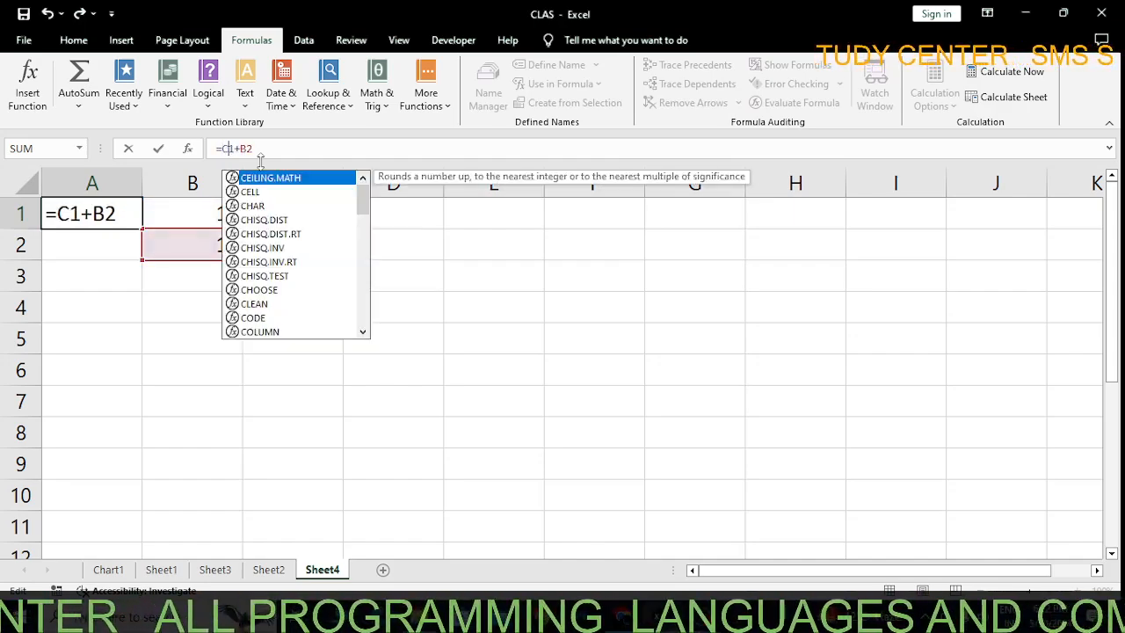
pyautogui.press('Right')
pyautogui.press('BackSpace')
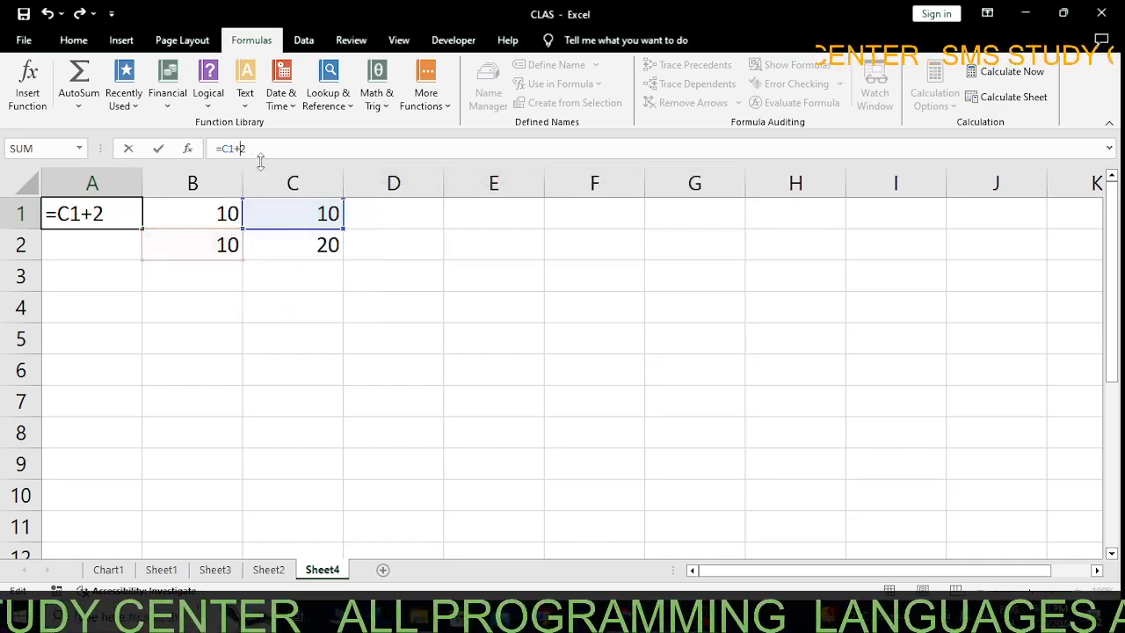
pyautogui.write('C')
pyautogui.press('Tab')
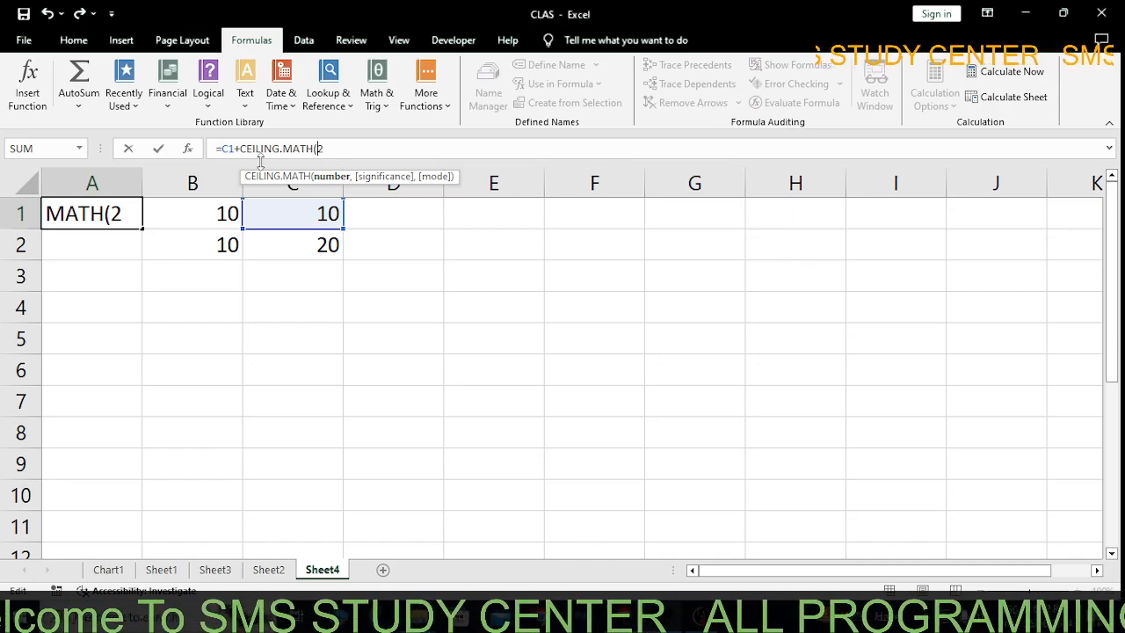
pyautogui.press('Left')
pyautogui.press('BackSpace')
pyautogui.press('BackSpace')
pyautogui.press('BackSpace')
pyautogui.press('BackSpace')
pyautogui.press('BackSpace')
pyautogui.press('BackSpace')
pyautogui.press('BackSpace')
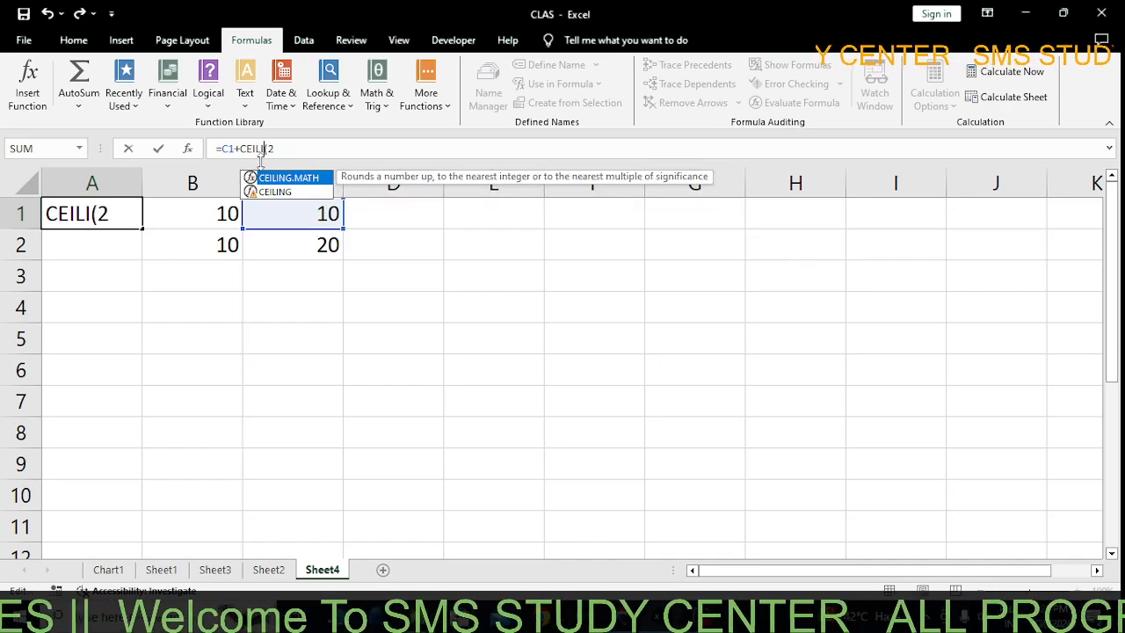
pyautogui.press('BackSpace')
pyautogui.press('BackSpace')
pyautogui.press('BackSpace')
pyautogui.press('BackSpace')
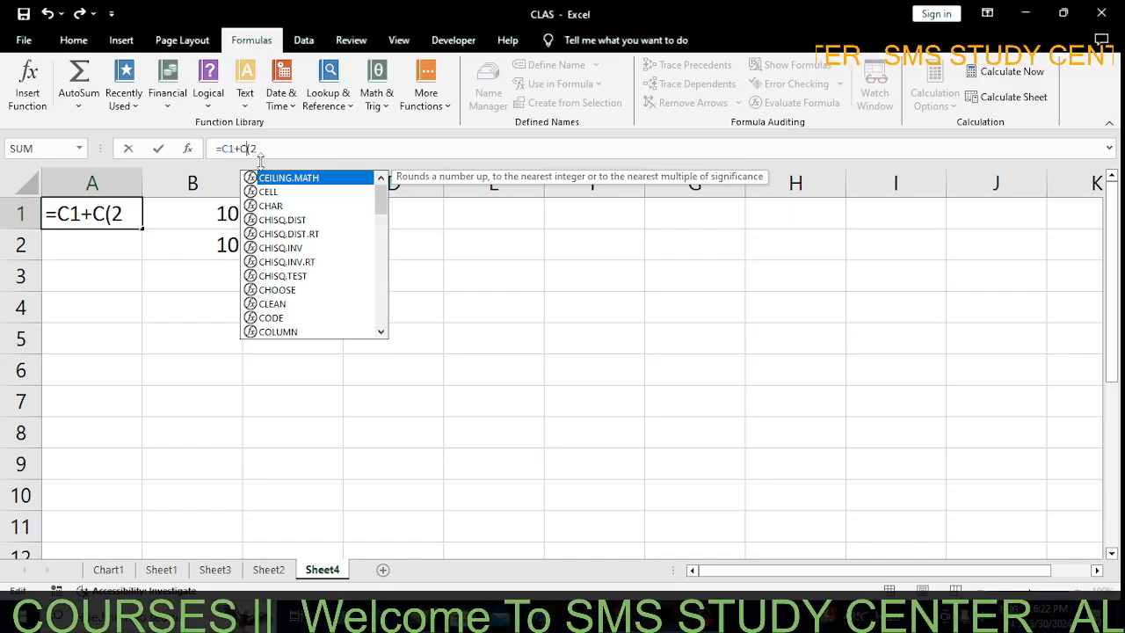
pyautogui.press('Delete')
pyautogui.press('Return')
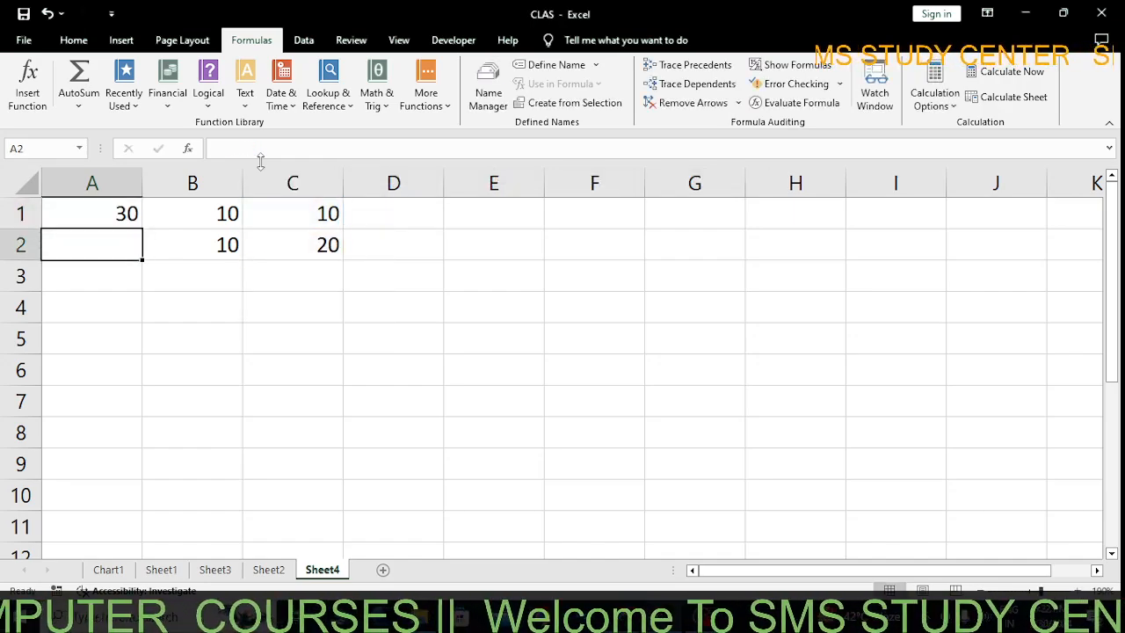
pyautogui.click(324, 214)
pyautogui.click(327, 244)
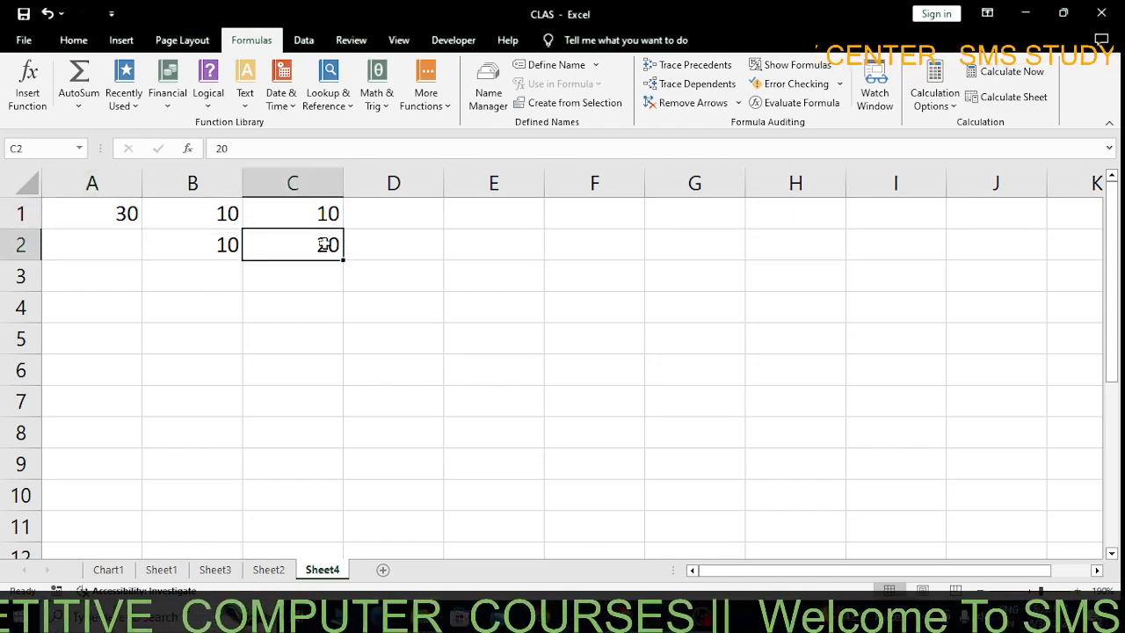
# - Replace the formula in cell A1 with =SUM(B1:B2) and check it against cells B1 and B2
pyautogui.click(108, 219)
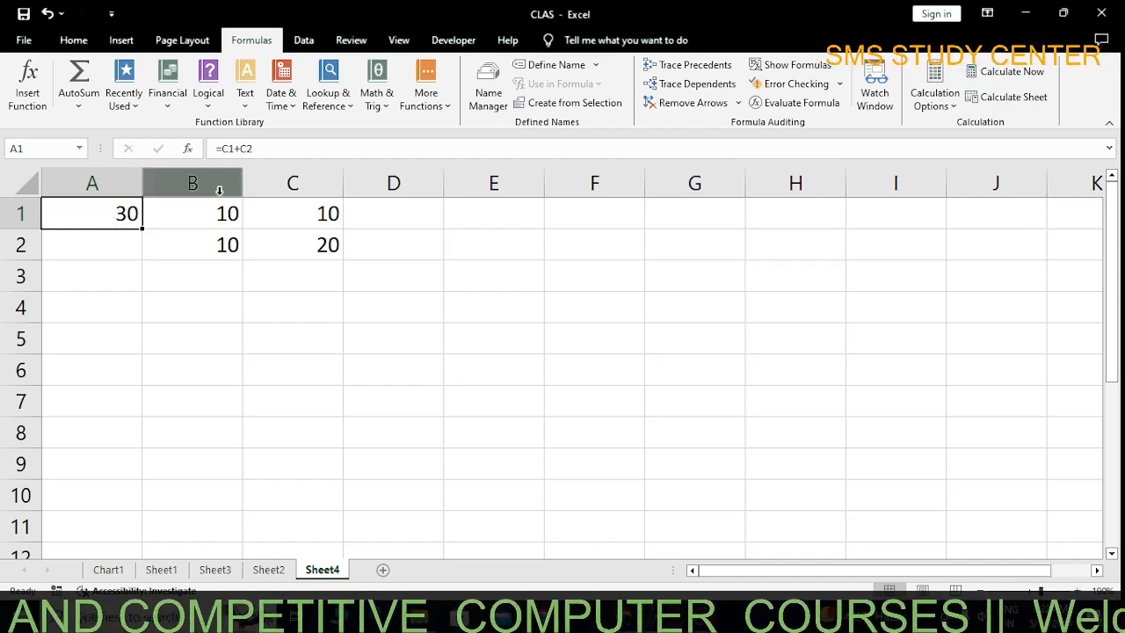
pyautogui.click(279, 147)
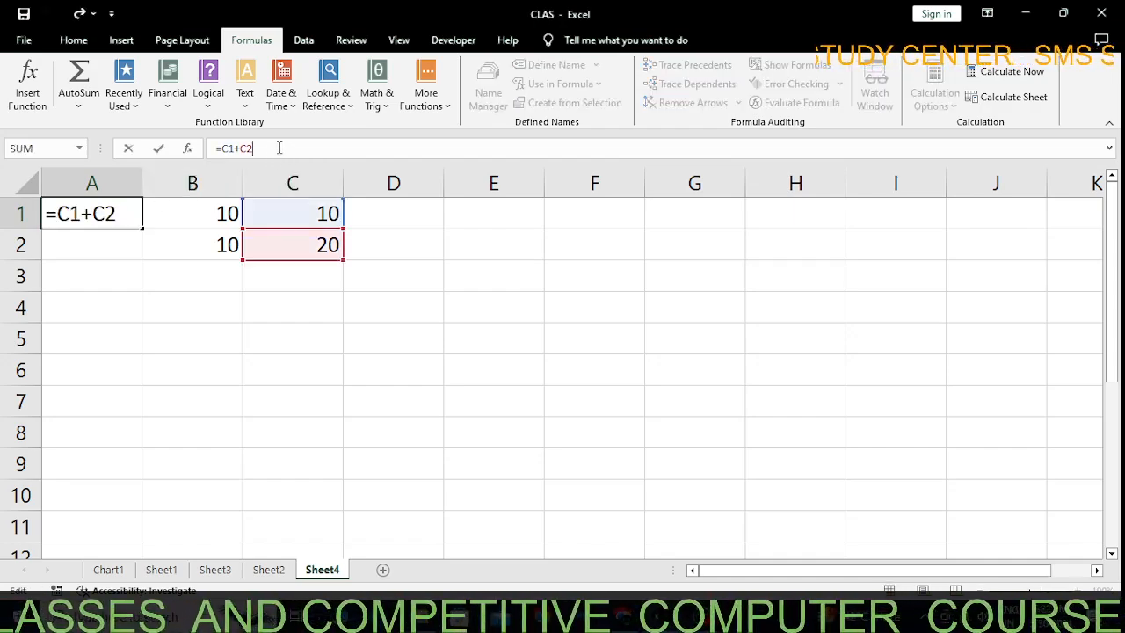
pyautogui.press('BackSpace')
pyautogui.press('BackSpace')
pyautogui.press('BackSpace')
pyautogui.press('BackSpace')
pyautogui.press('BackSpace')
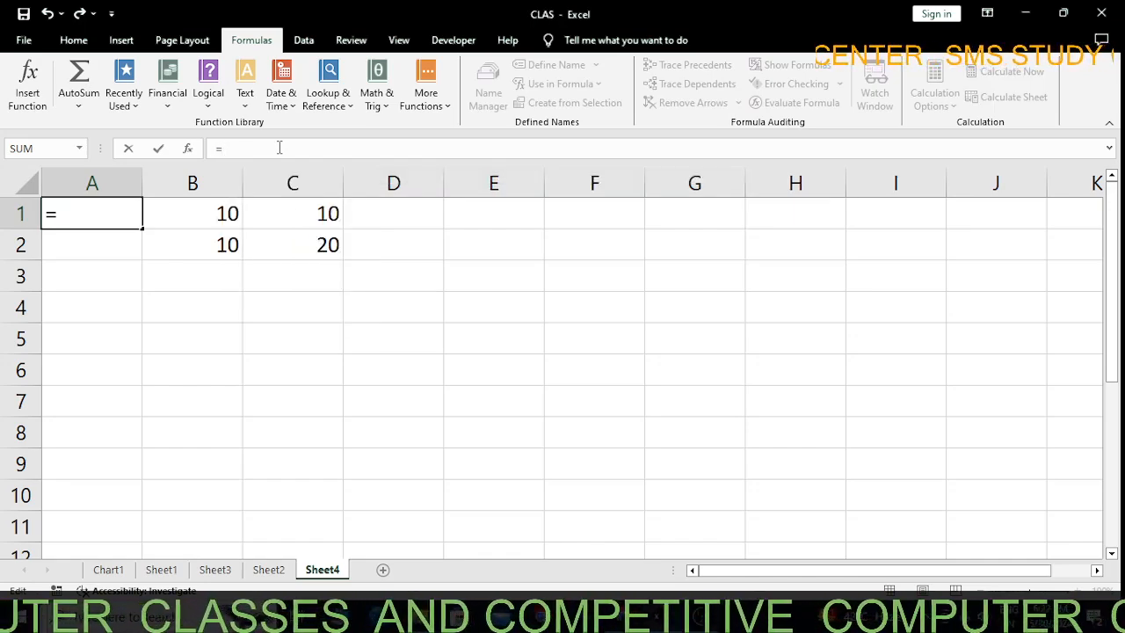
pyautogui.write('SUM')
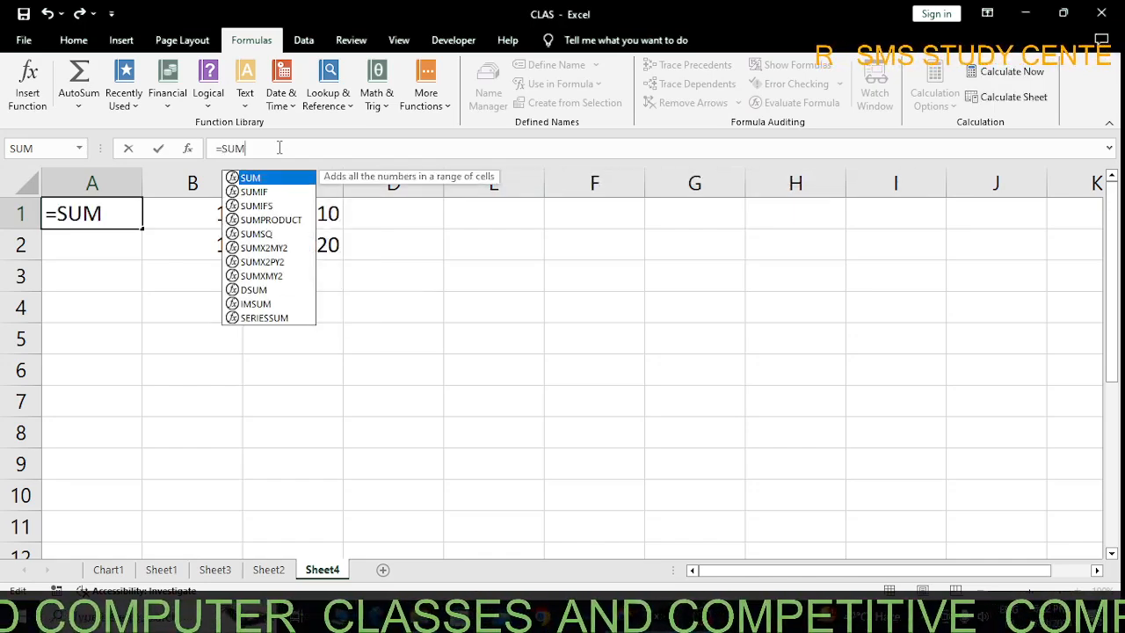
pyautogui.write('()')
pyautogui.press('Left')
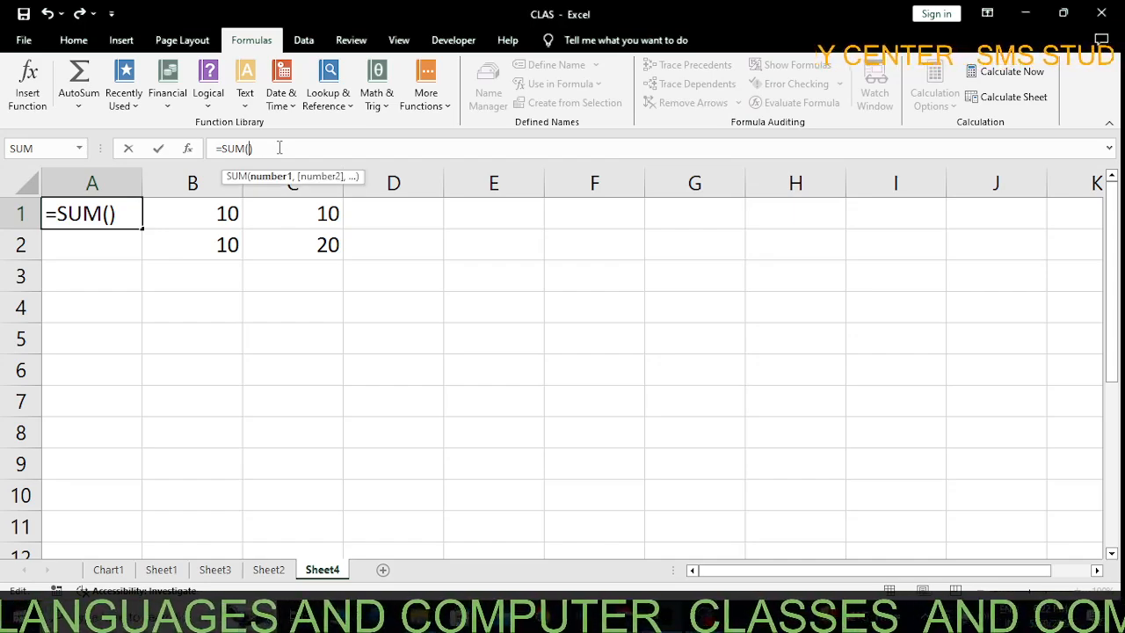
pyautogui.write('b')
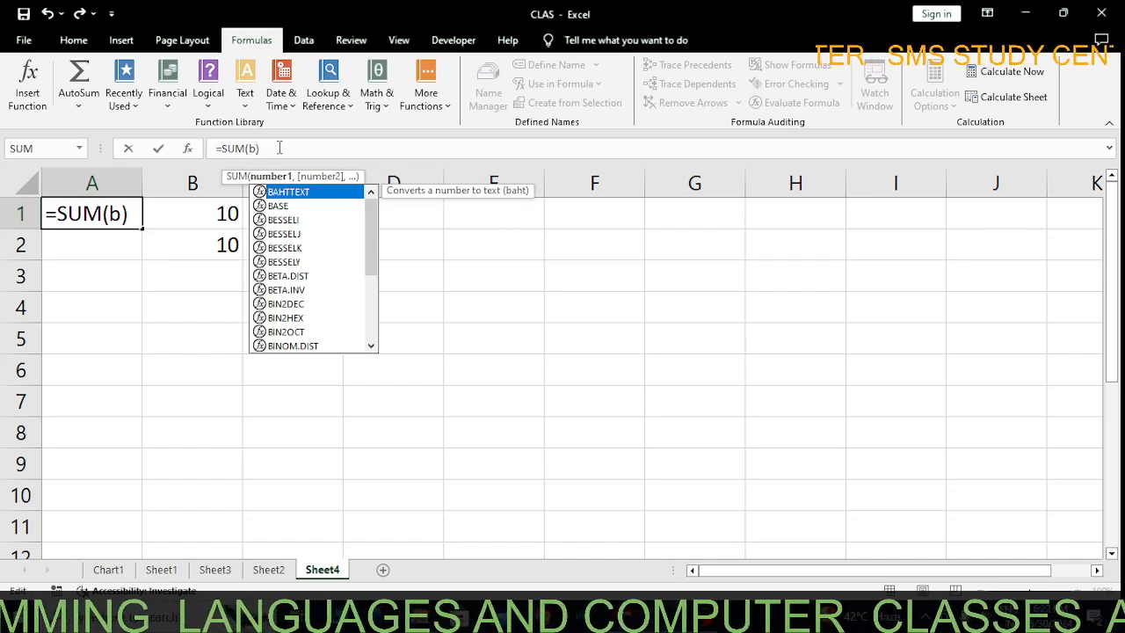
pyautogui.write('1:')
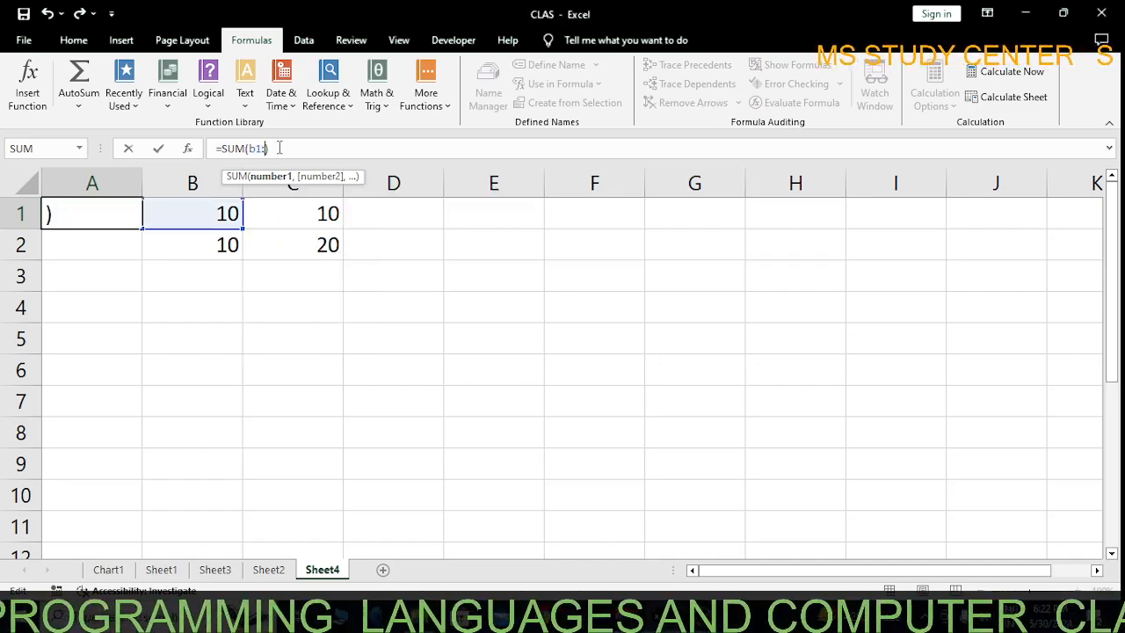
pyautogui.write('b2')
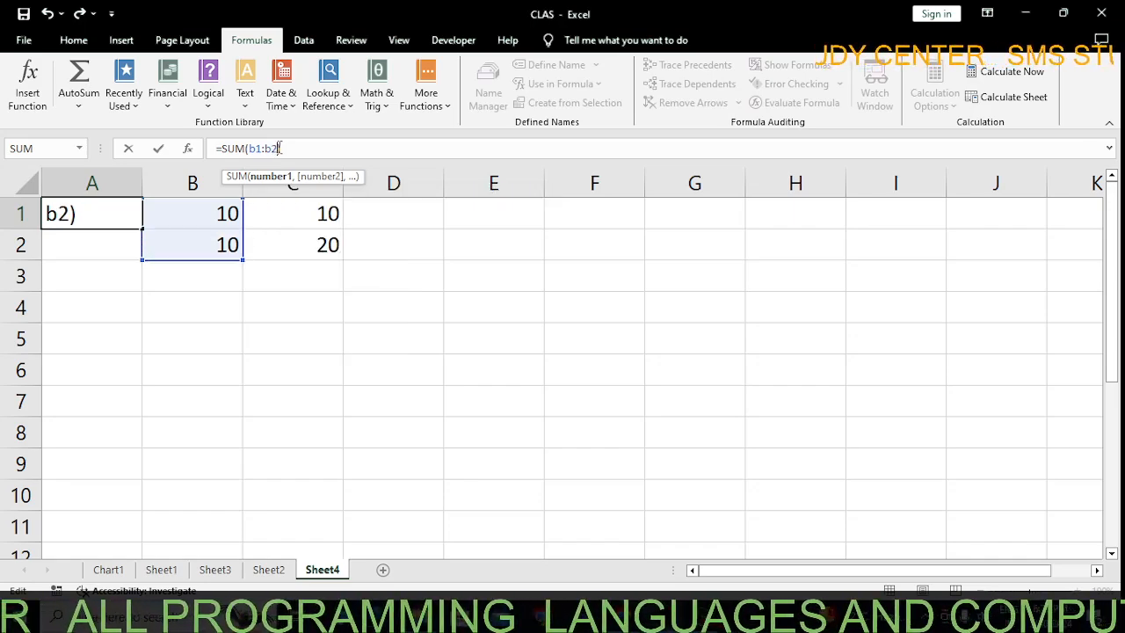
pyautogui.write(')')
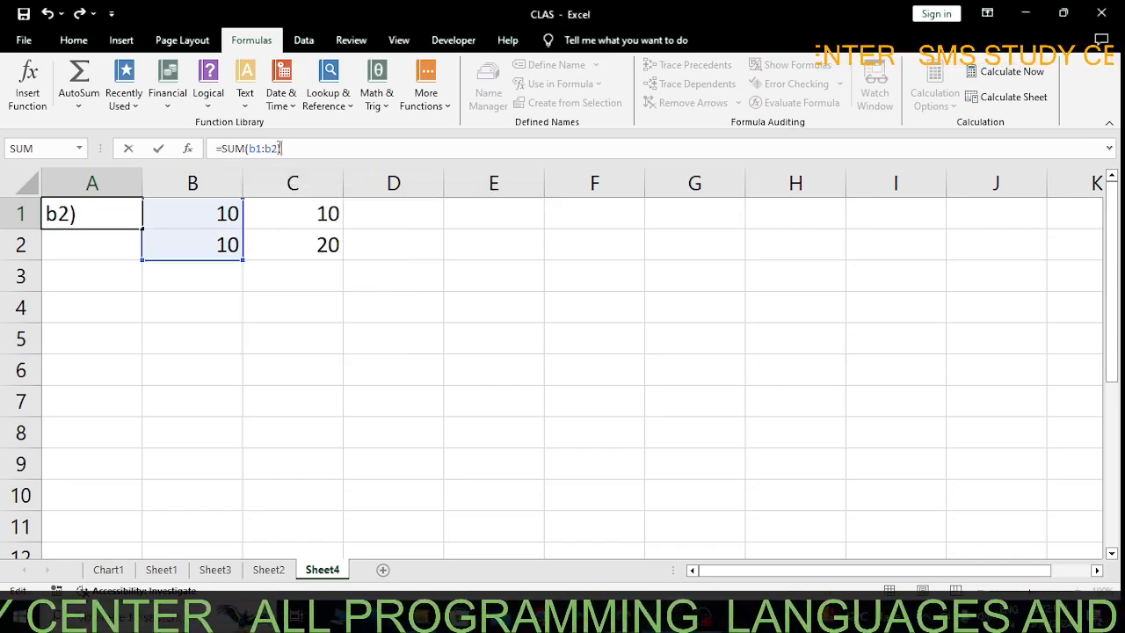
pyautogui.press('Return')
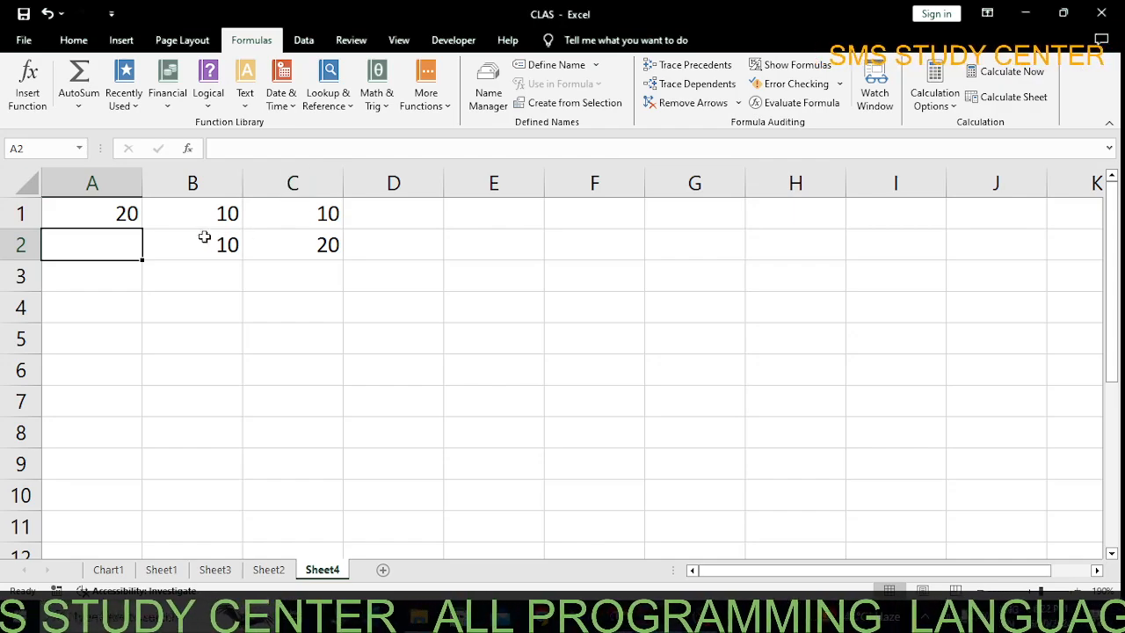
pyautogui.click(128, 217)
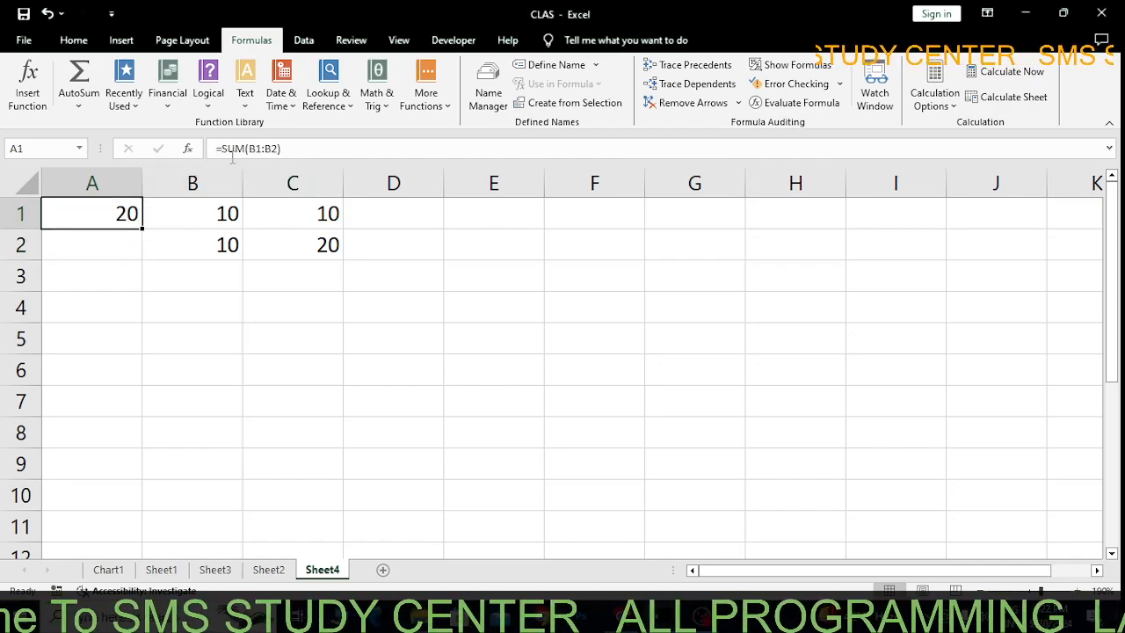
pyautogui.click(207, 224)
pyautogui.click(218, 245)
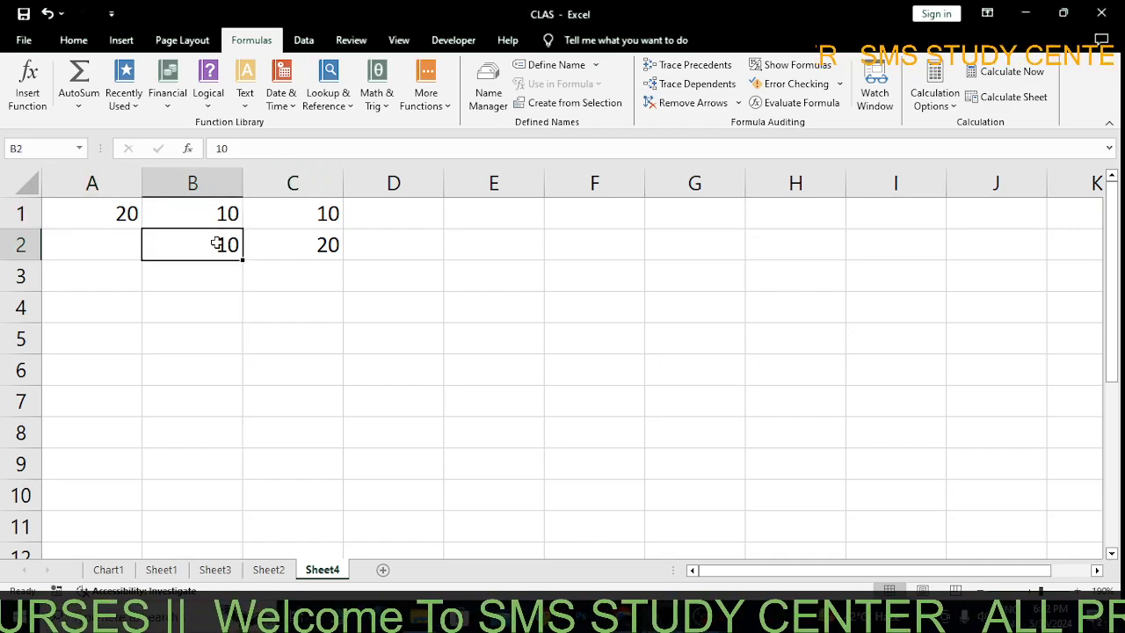
# - Change the formula in cell A1 to =SUM(C3) and check it against cell C3
pyautogui.click(118, 215)
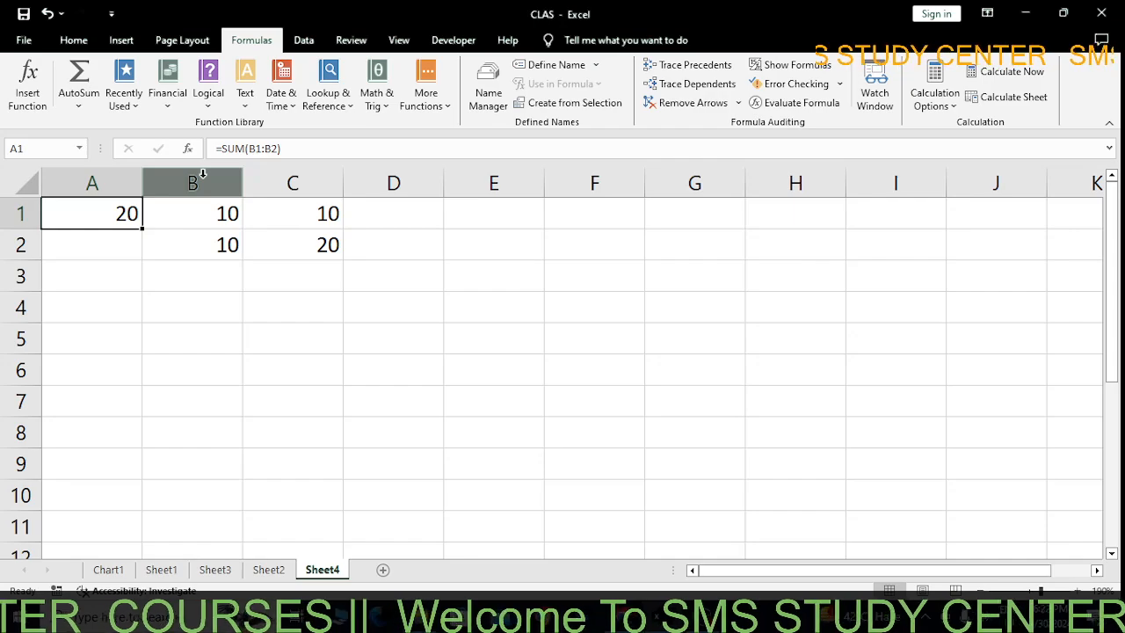
pyautogui.moveTo(249, 148); pyautogui.dragTo(273, 145)
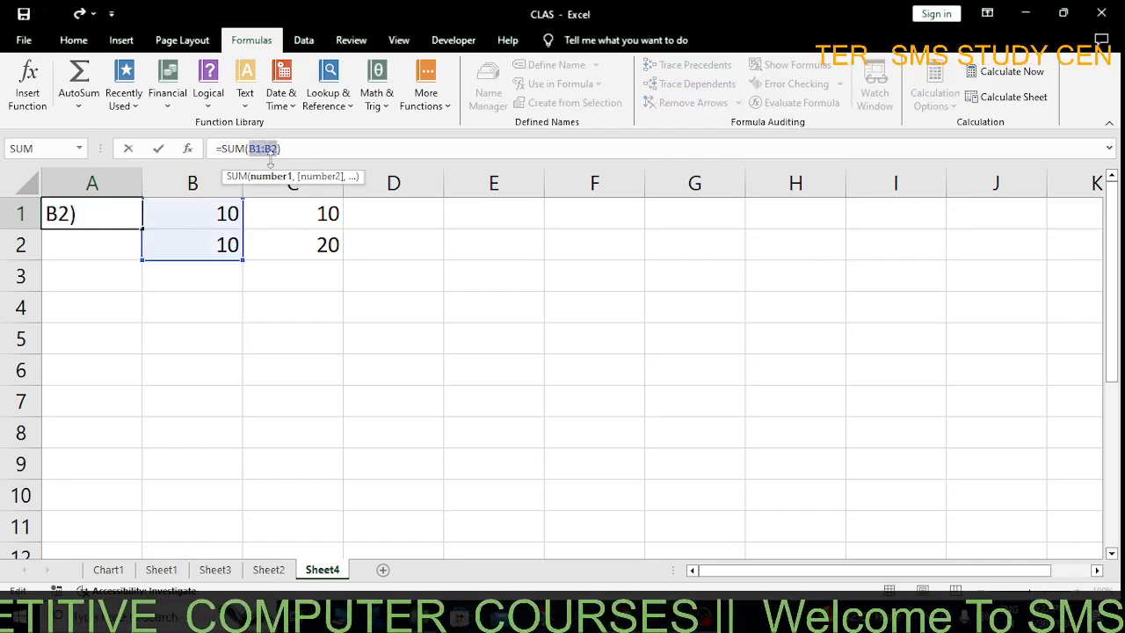
pyautogui.press('BackSpace')
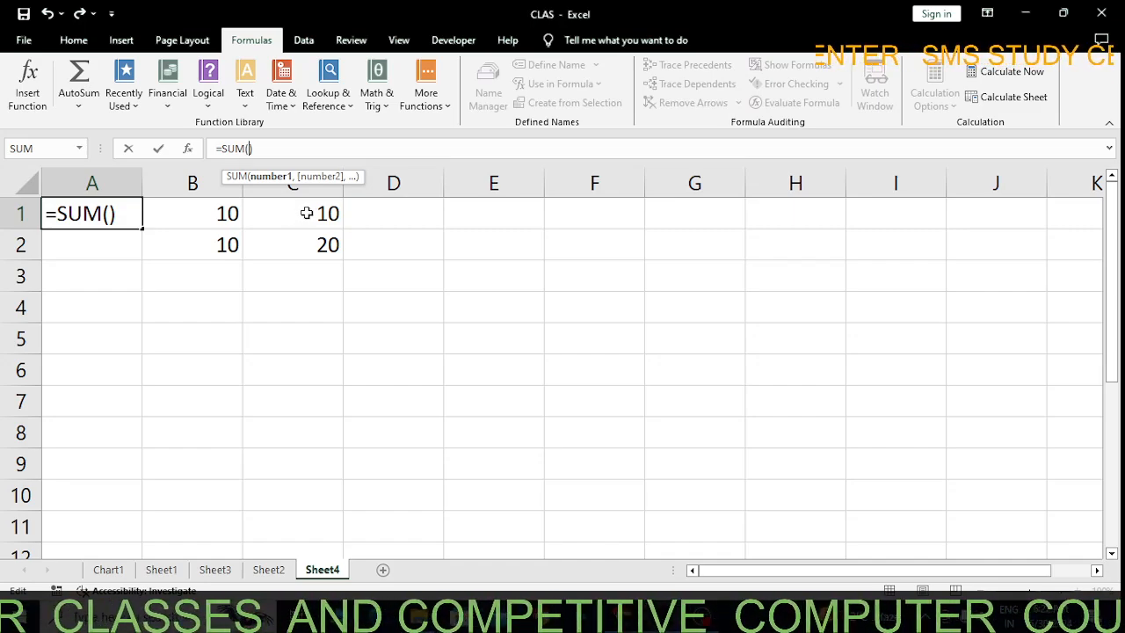
pyautogui.moveTo(306, 213); pyautogui.dragTo(307, 243)
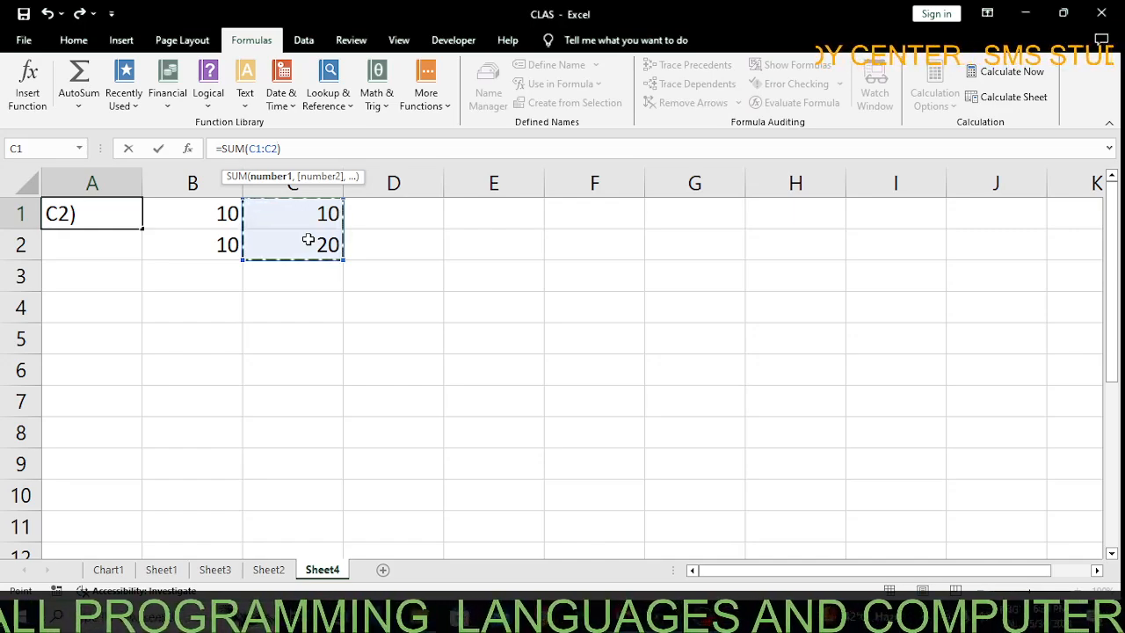
pyautogui.click(283, 284)
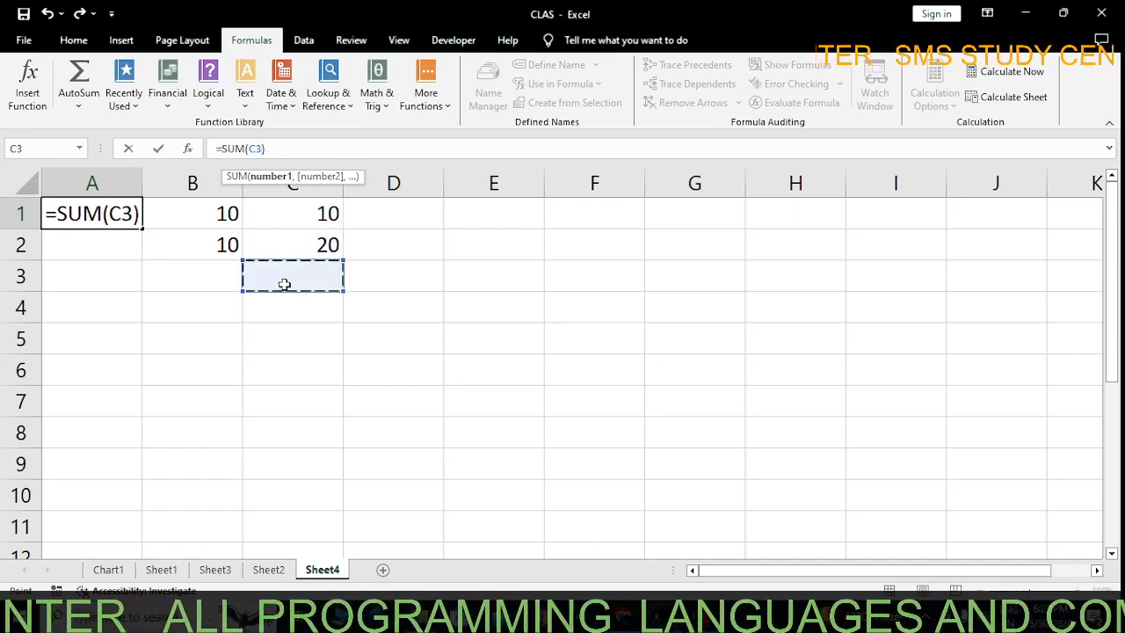
pyautogui.write('1')
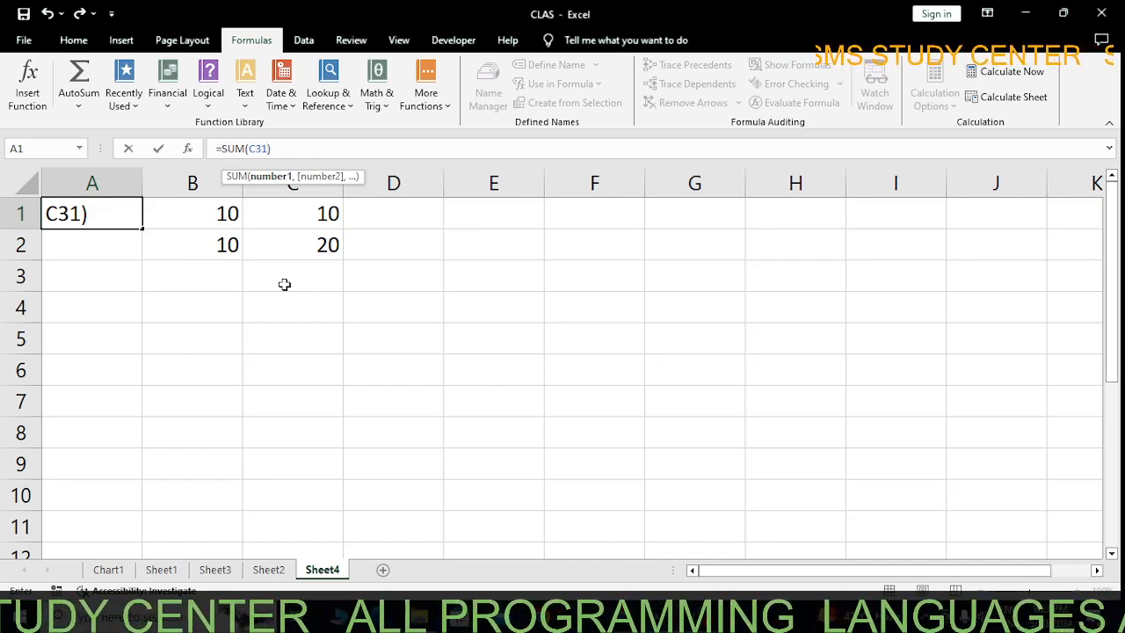
pyautogui.press('BackSpace')
pyautogui.press('Return')
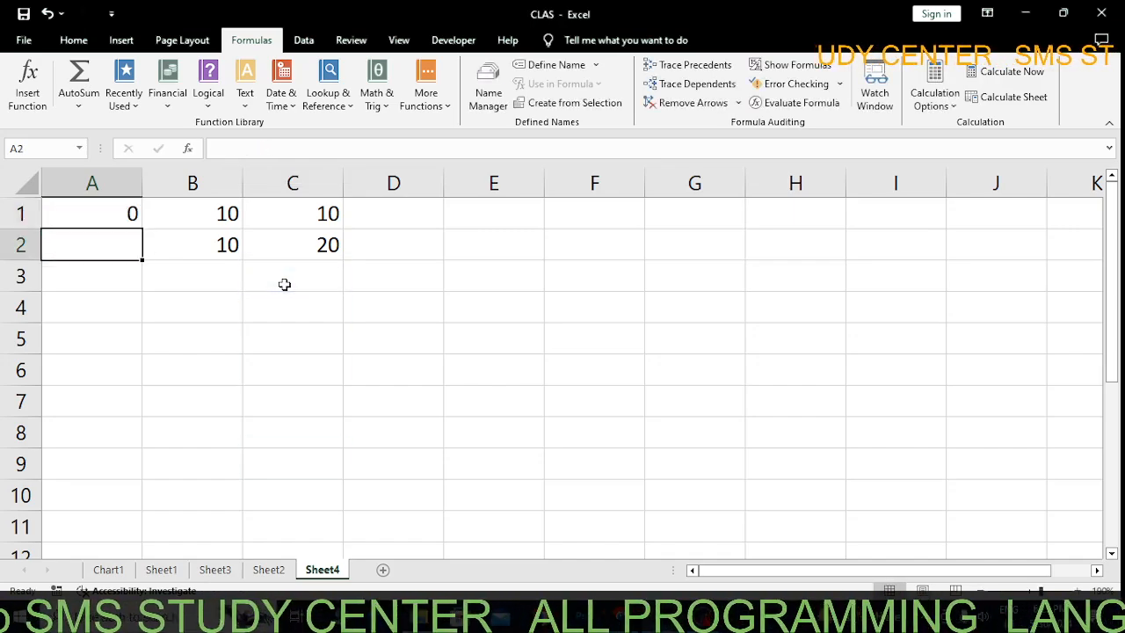
pyautogui.click(283, 286)
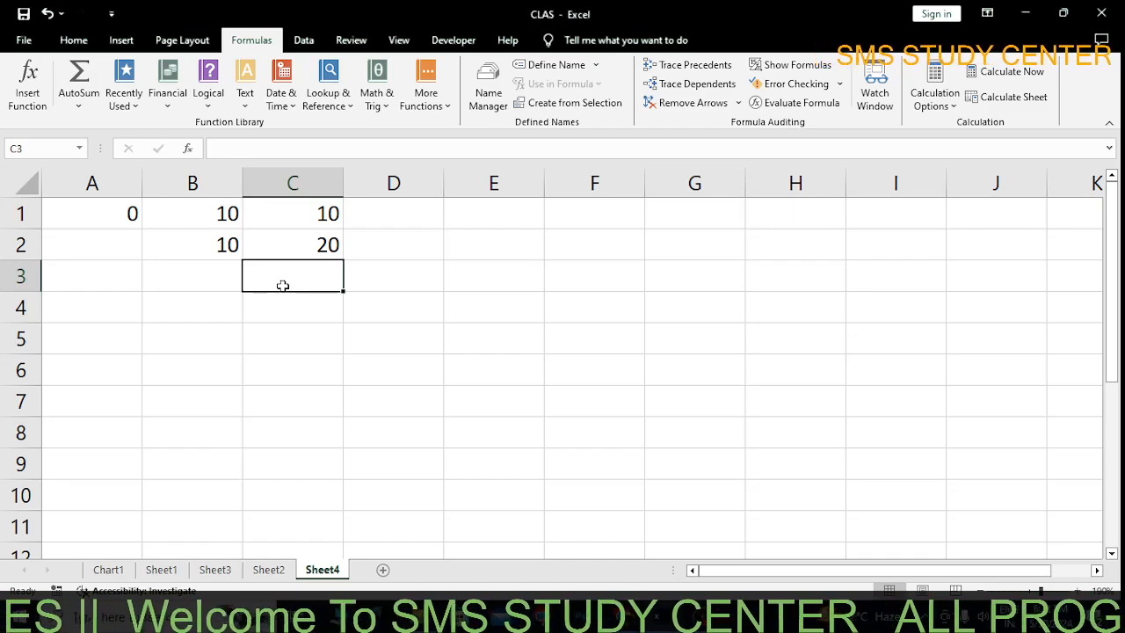
pyautogui.click(123, 216)
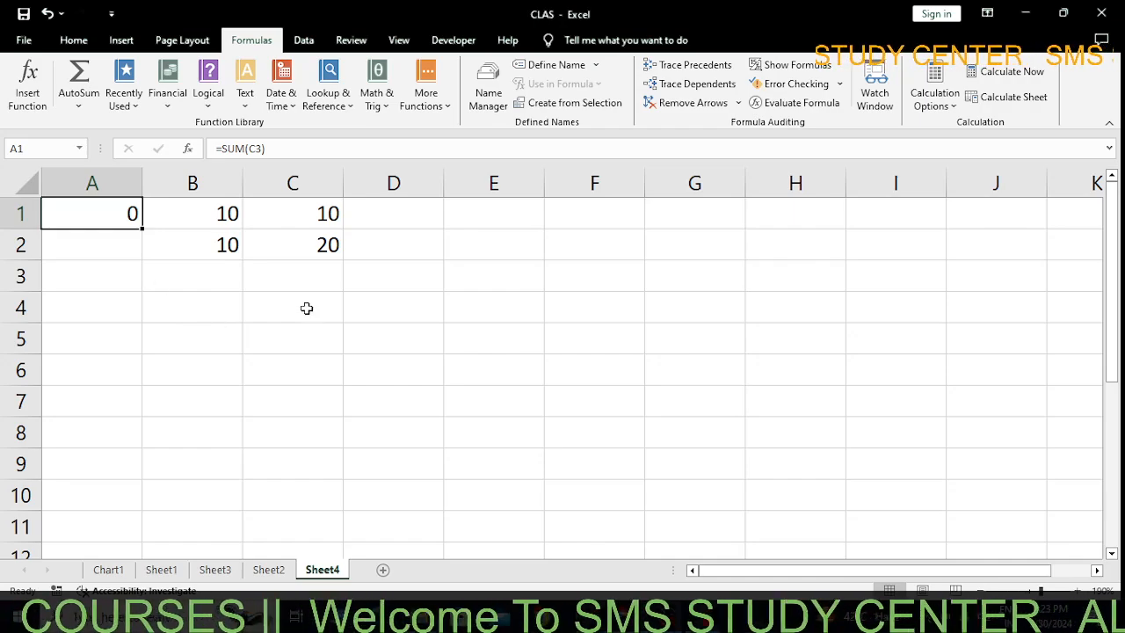
# - Examine the function library's categories, including AutoSum, Recently Used, Financial, Logical, Text, Lookup & Reference and More Functions
pyautogui.click(77, 109)
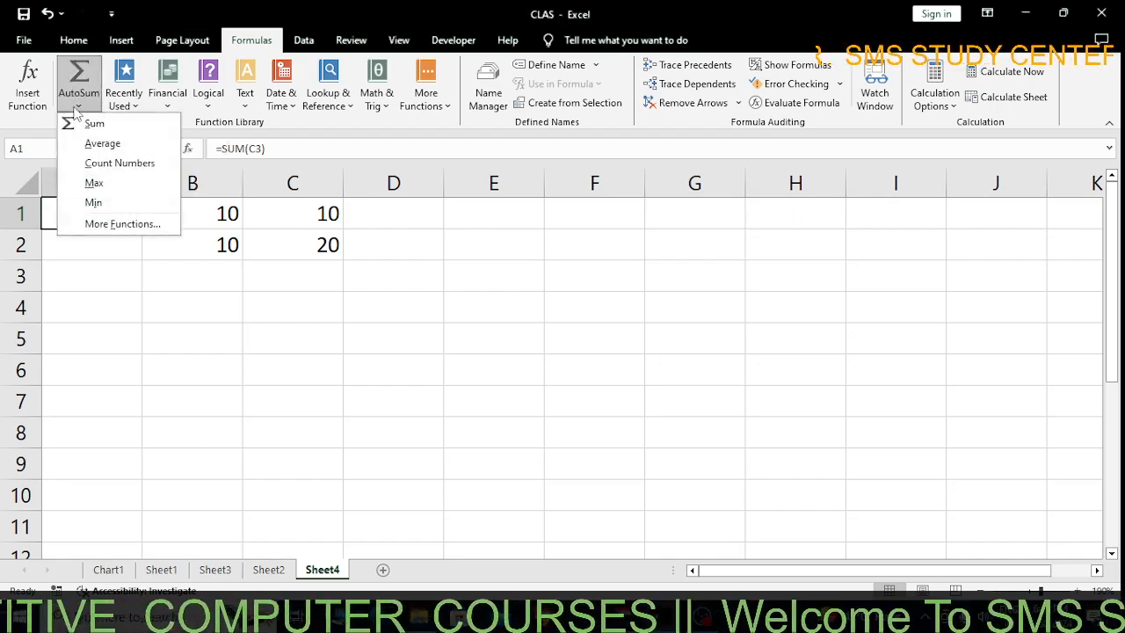
pyautogui.click(135, 105)
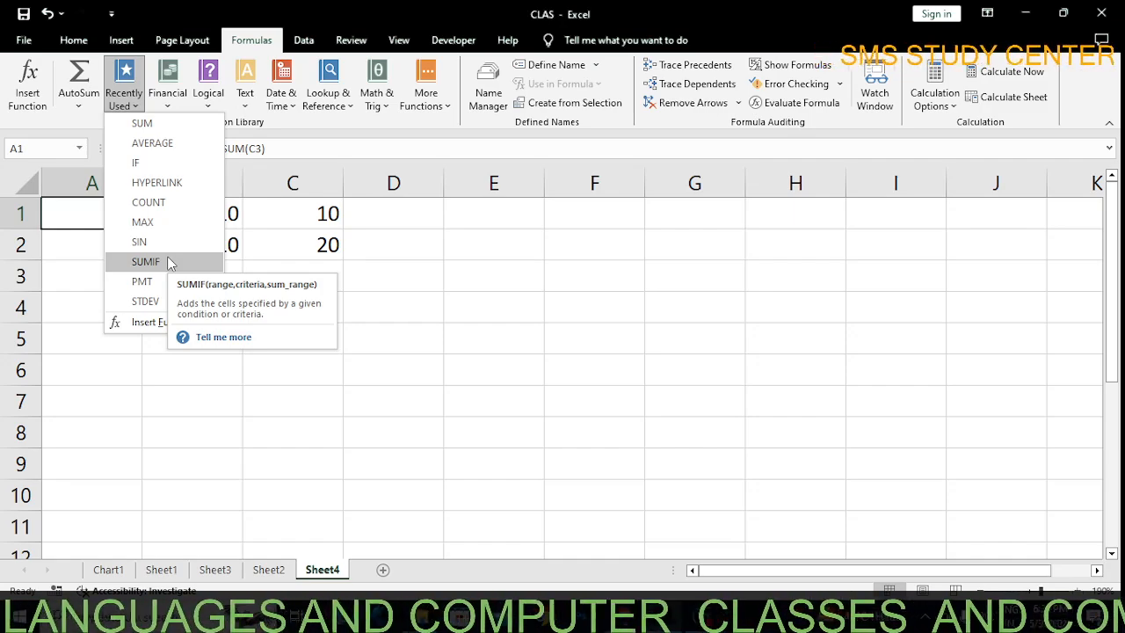
pyautogui.click(168, 106)
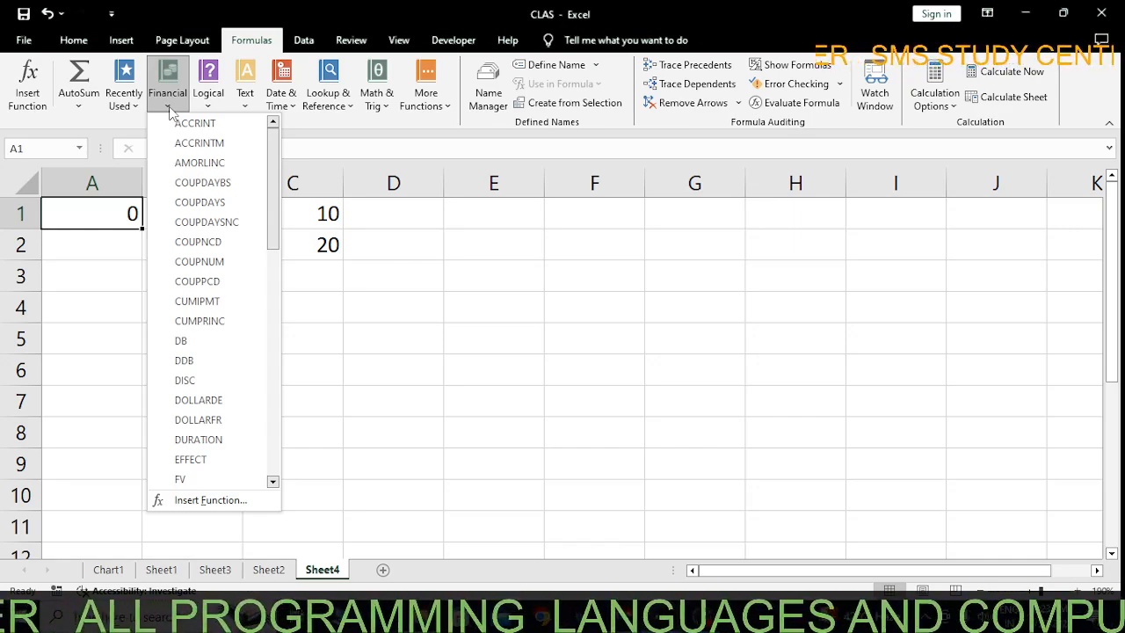
pyautogui.click(216, 103)
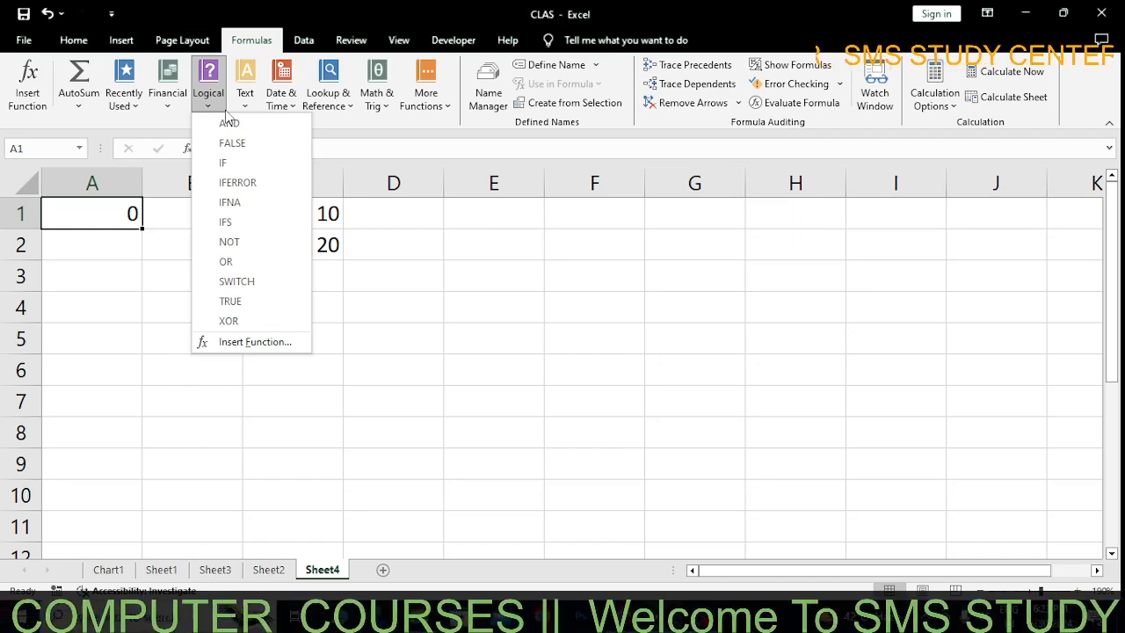
pyautogui.click(245, 104)
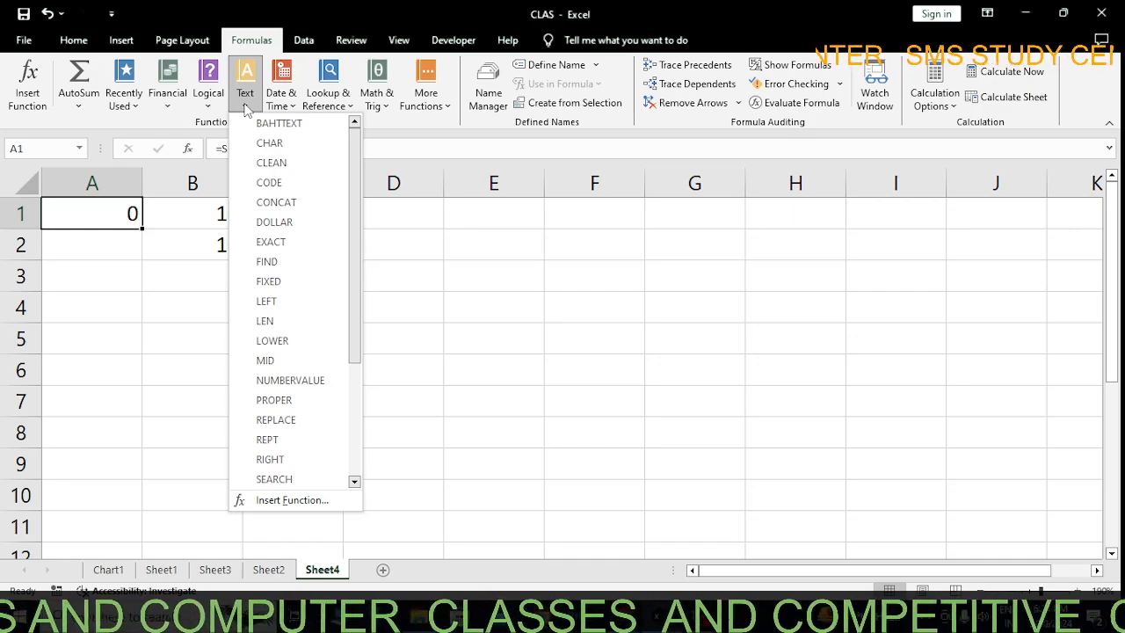
pyautogui.moveTo(290, 110)
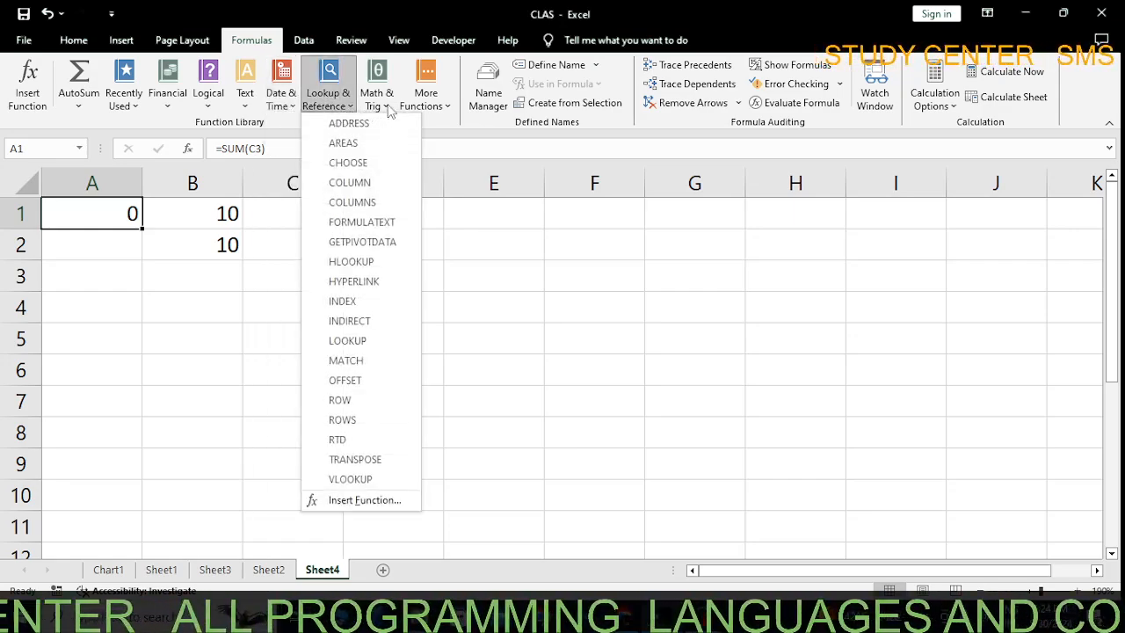
pyautogui.moveTo(425, 101)
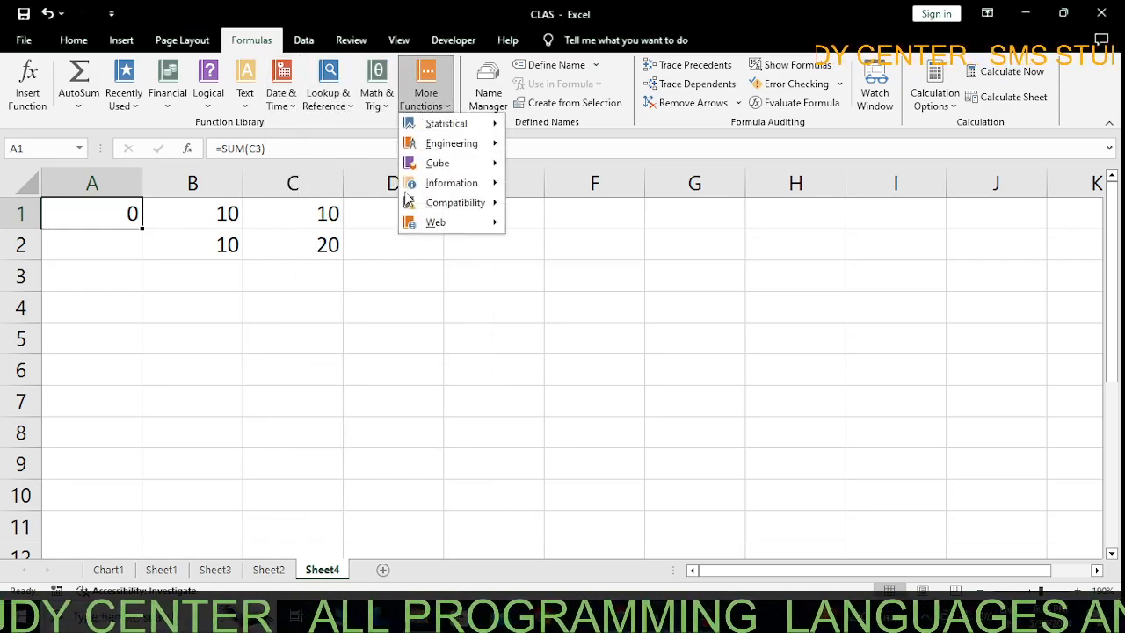
pyautogui.click(428, 303)
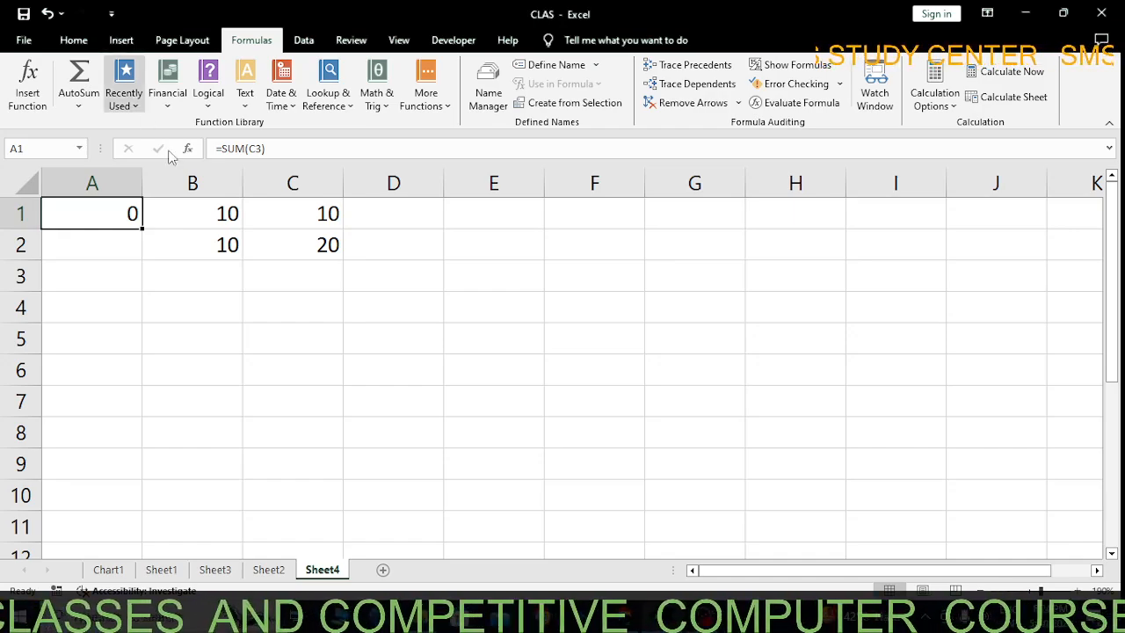
# - Clear the contents of cells A1:D5 and create a table from that range without existing headers
pyautogui.moveTo(421, 327); pyautogui.dragTo(111, 213)
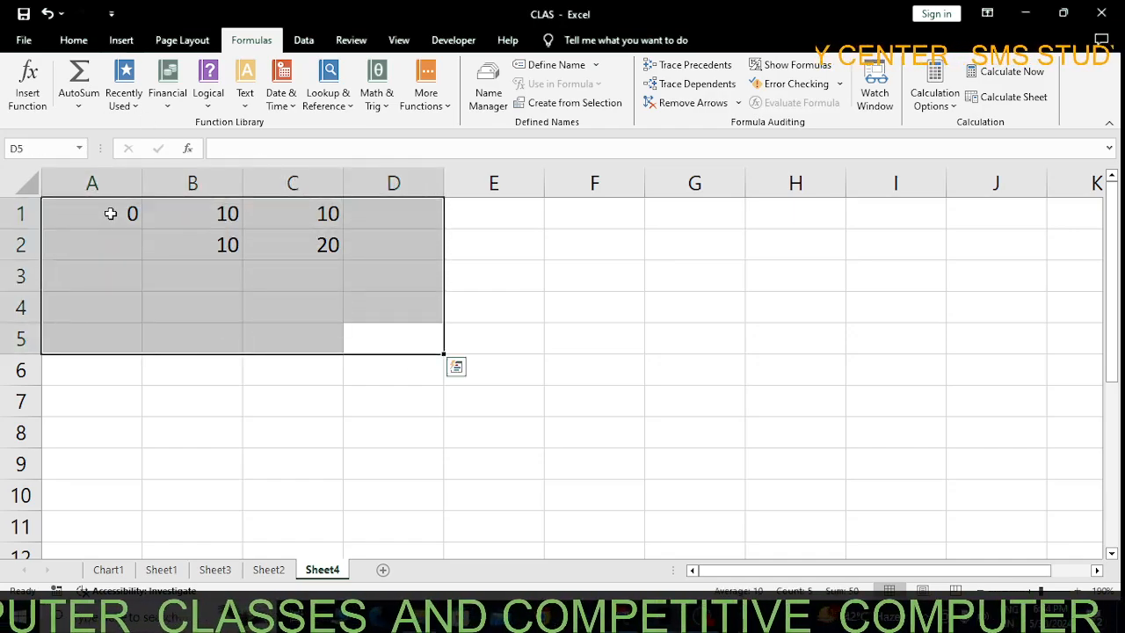
pyautogui.press('Delete')
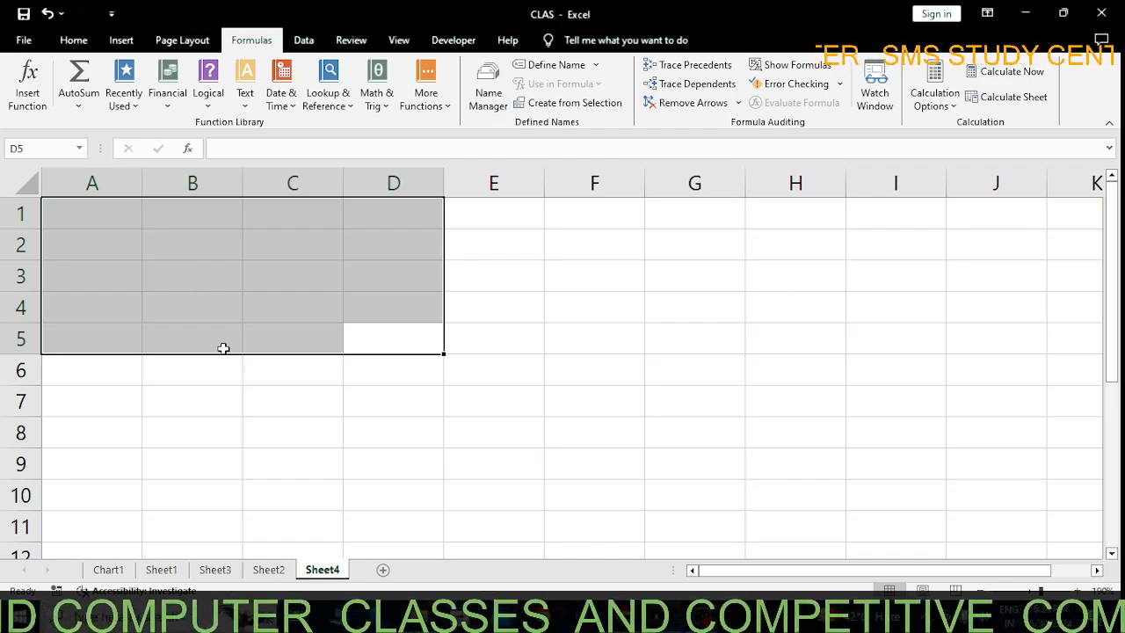
pyautogui.click(123, 40)
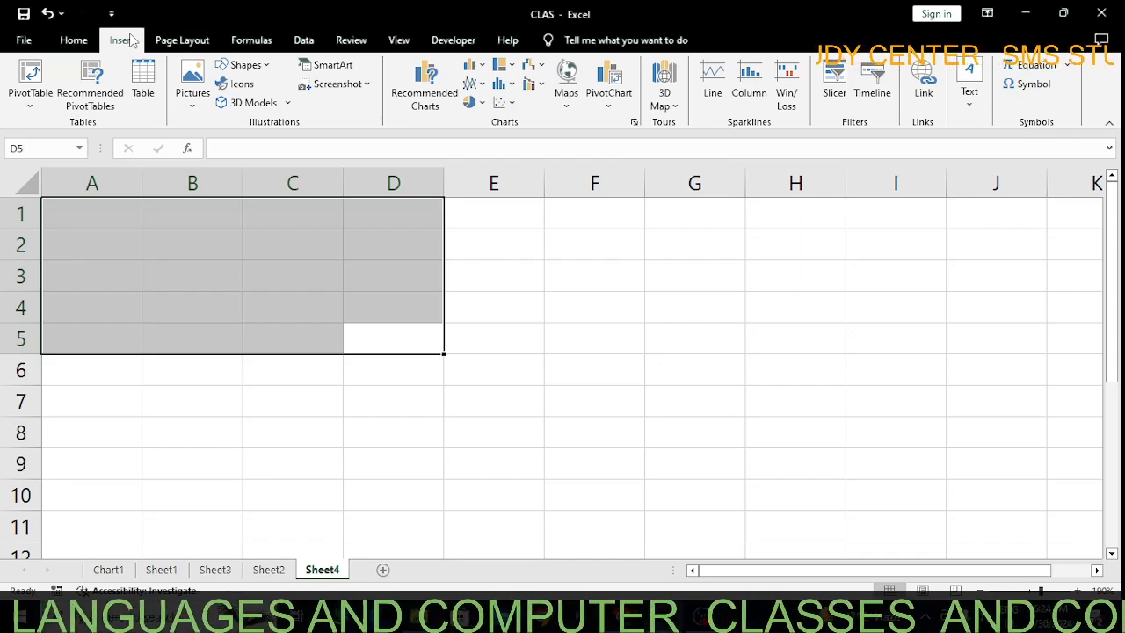
pyautogui.click(143, 91)
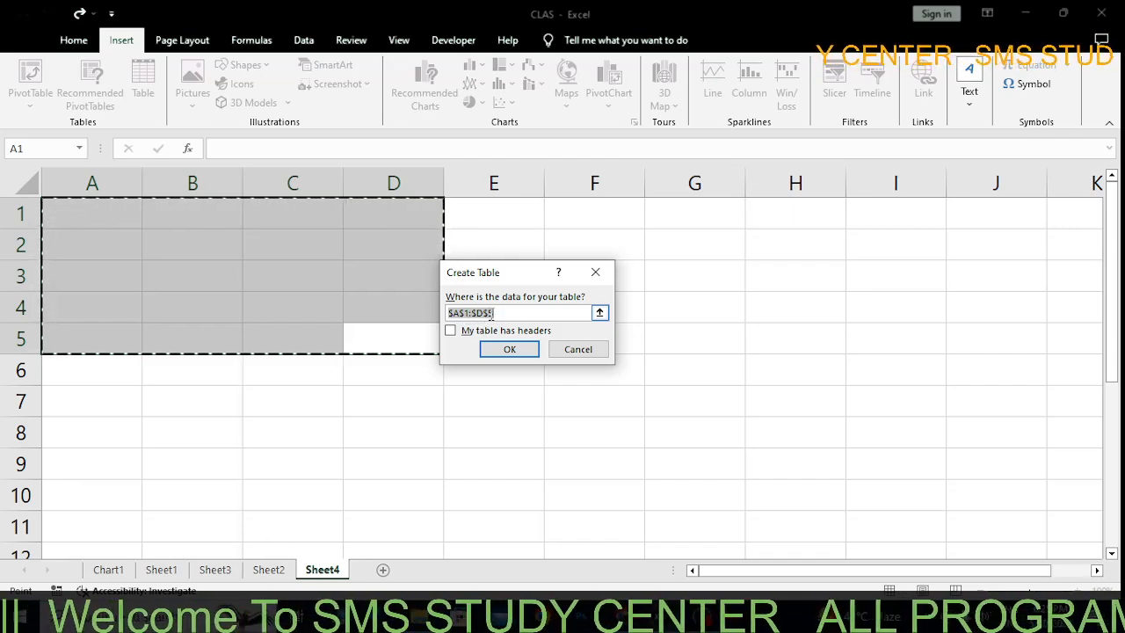
pyautogui.click(509, 348)
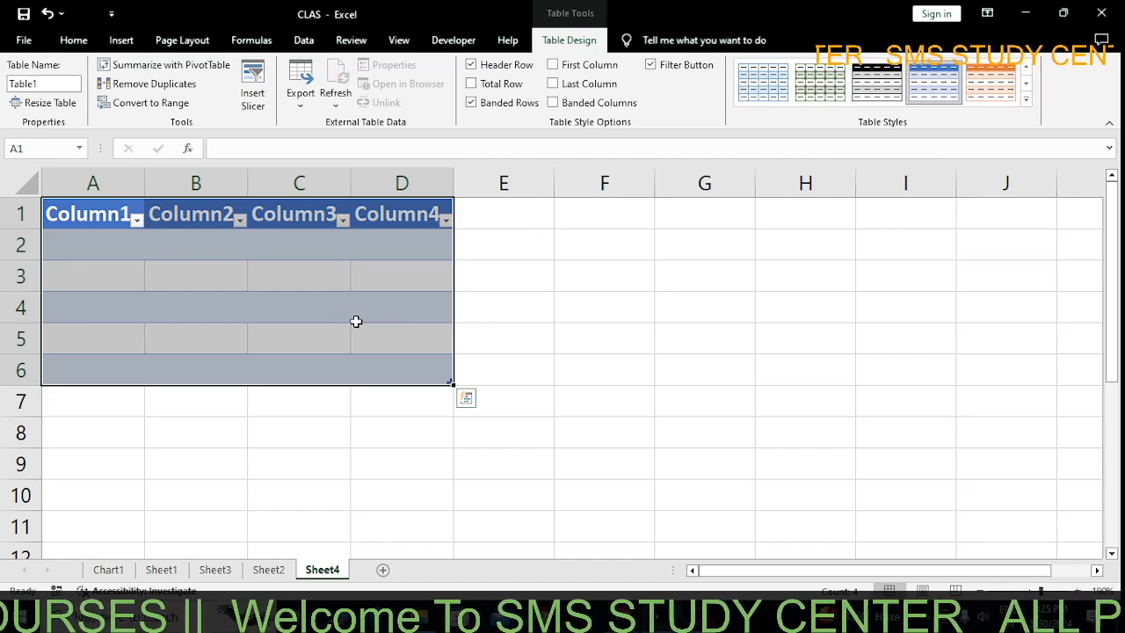
# - Look over the new table's header cells and its first data row
pyautogui.click(117, 249)
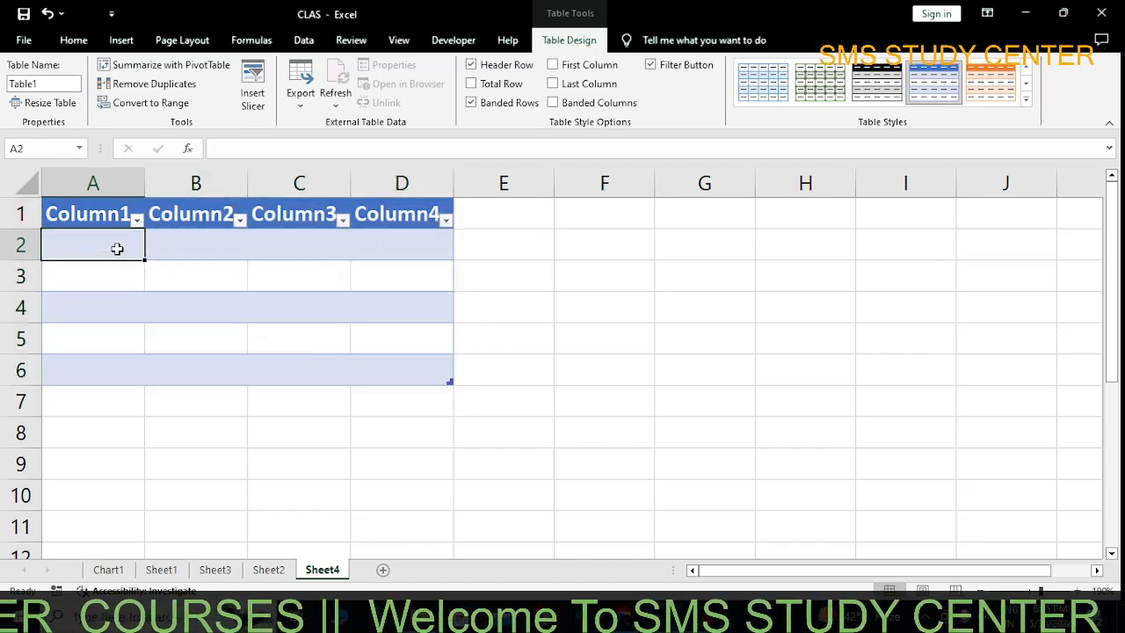
pyautogui.click(206, 220)
pyautogui.click(280, 221)
pyautogui.click(420, 217)
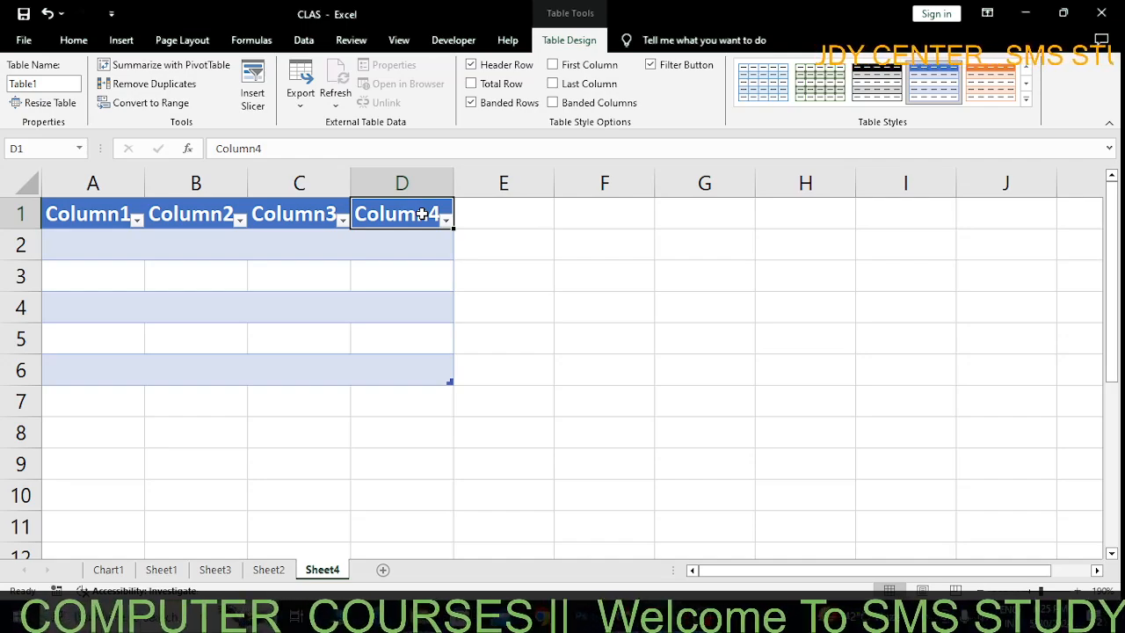
pyautogui.click(101, 245)
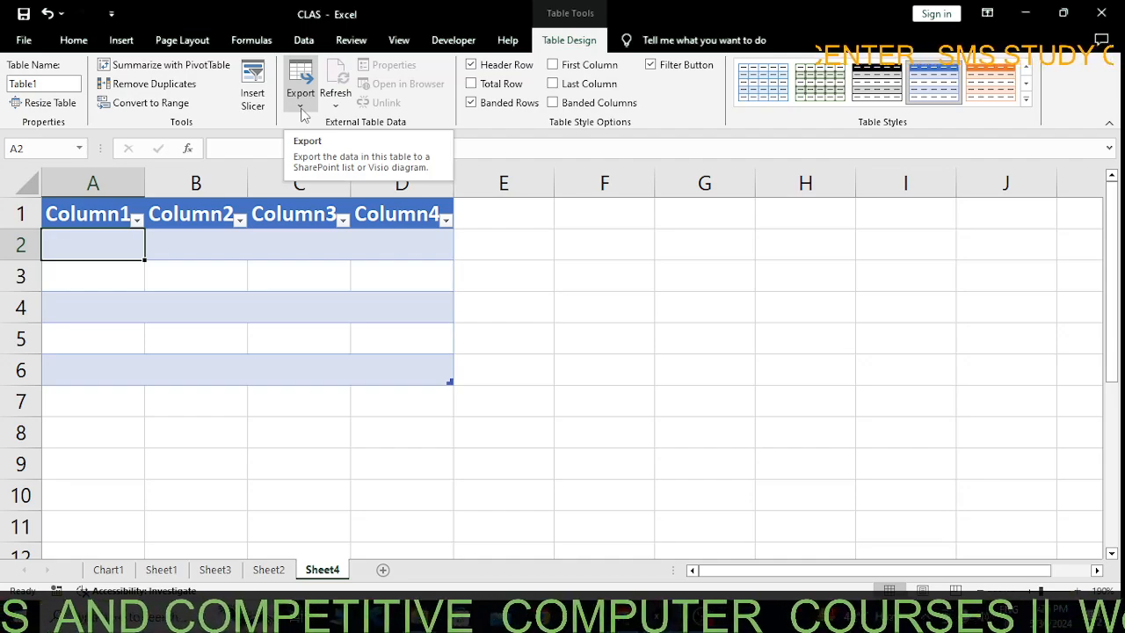
# - Try the light blue, green and black table styles on the table and return to the blue style
pyautogui.click(361, 277)
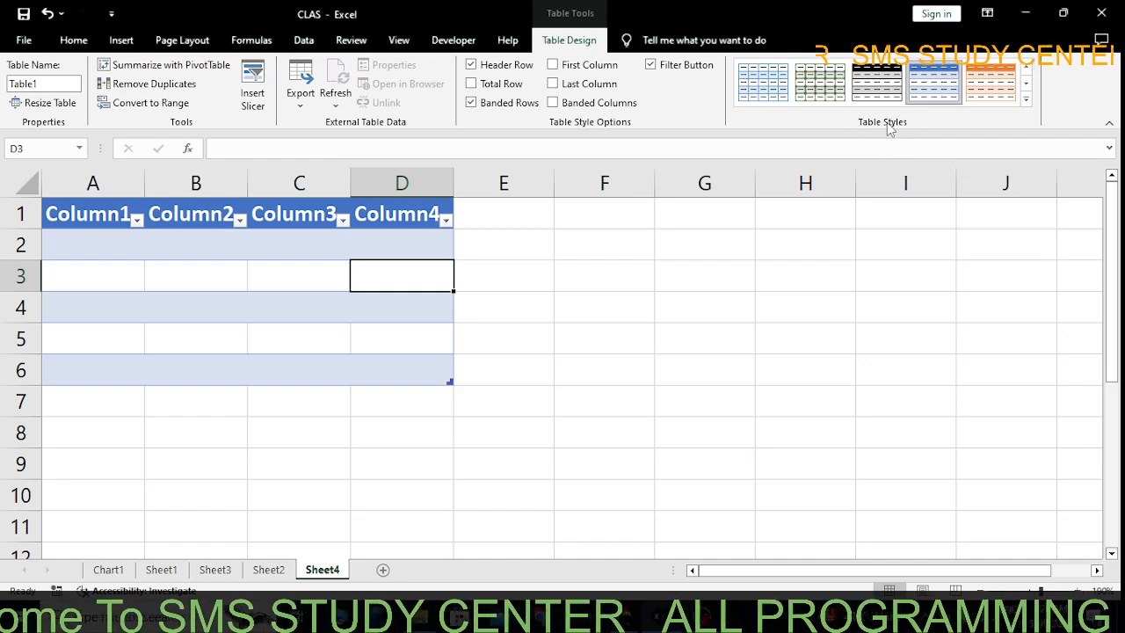
pyautogui.click(770, 75)
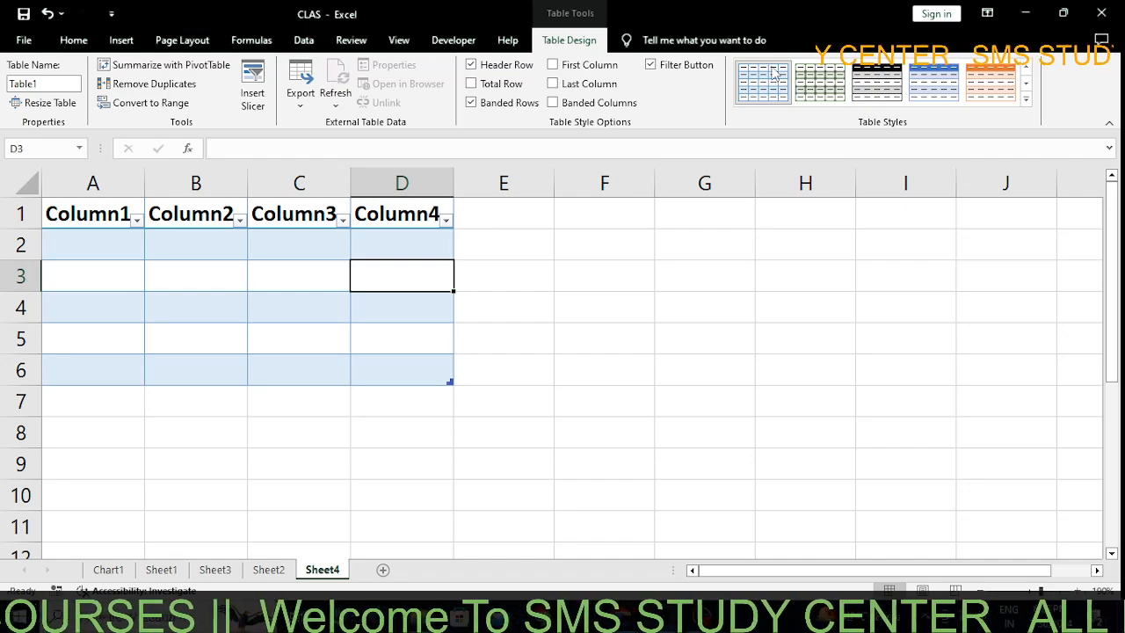
pyautogui.click(820, 81)
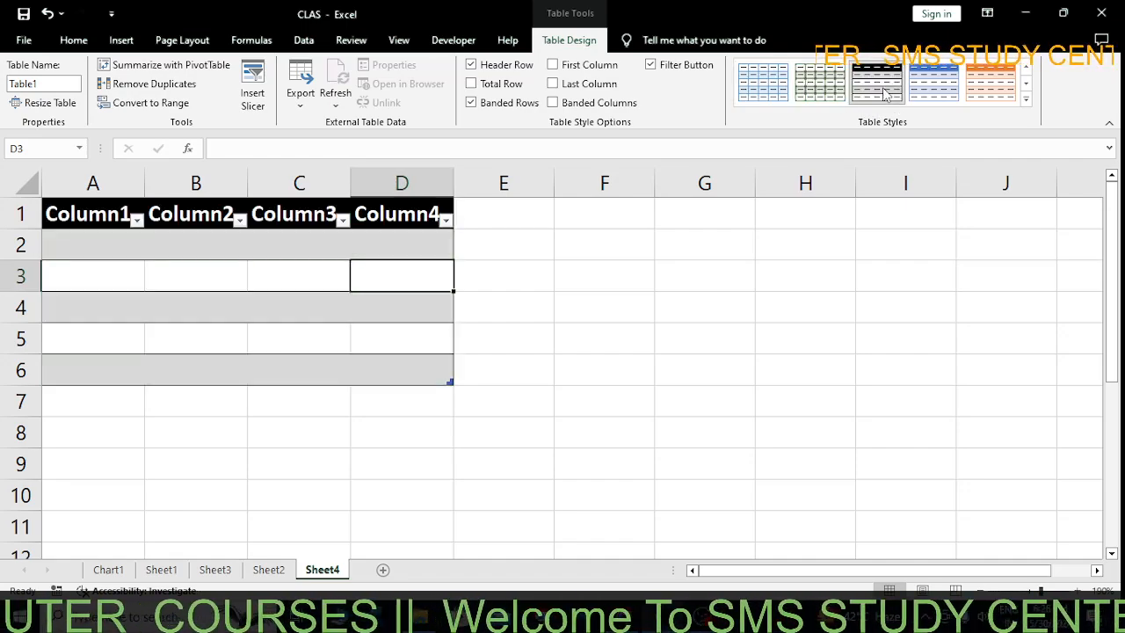
pyautogui.click(933, 84)
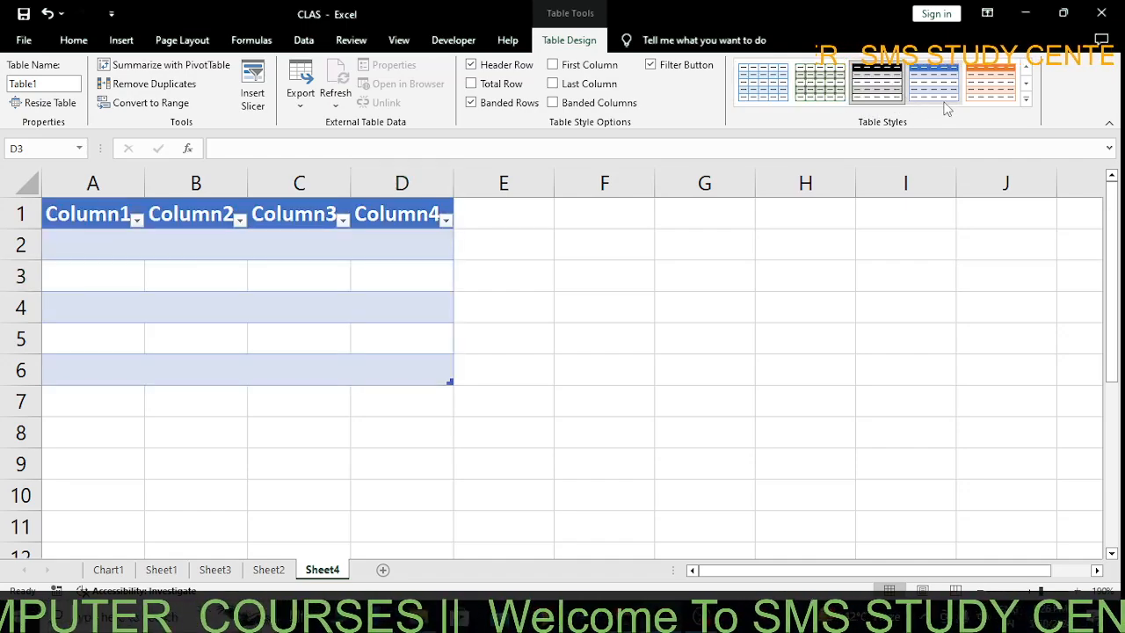
# - Create a new custom table style, keeping the default name and leaving its elements unformatted
pyautogui.click(1026, 102)
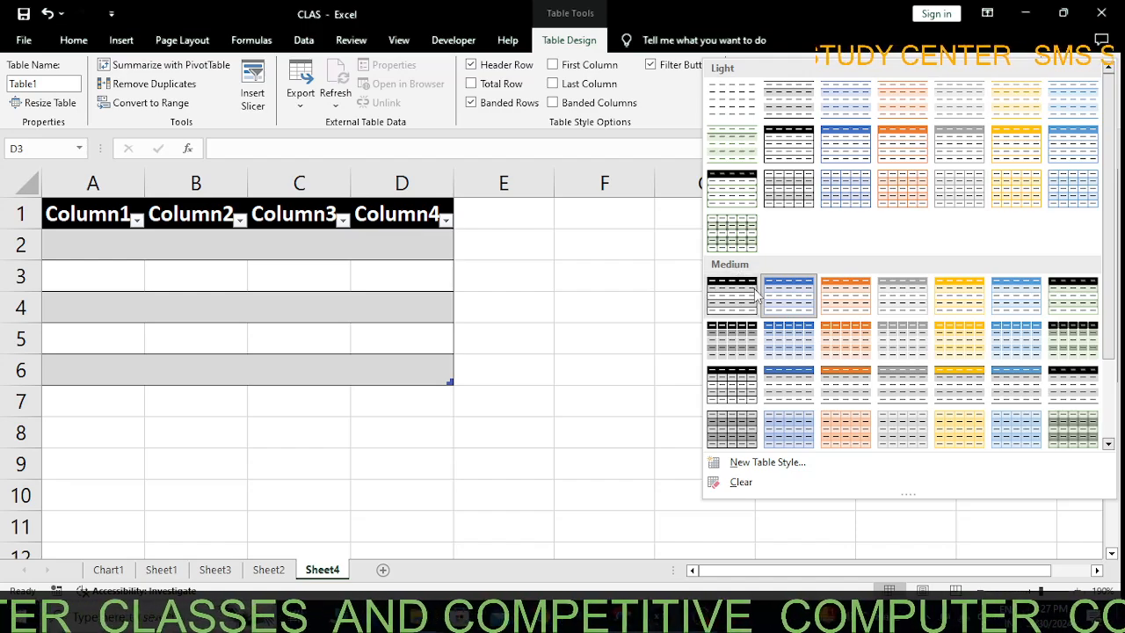
pyautogui.click(817, 462)
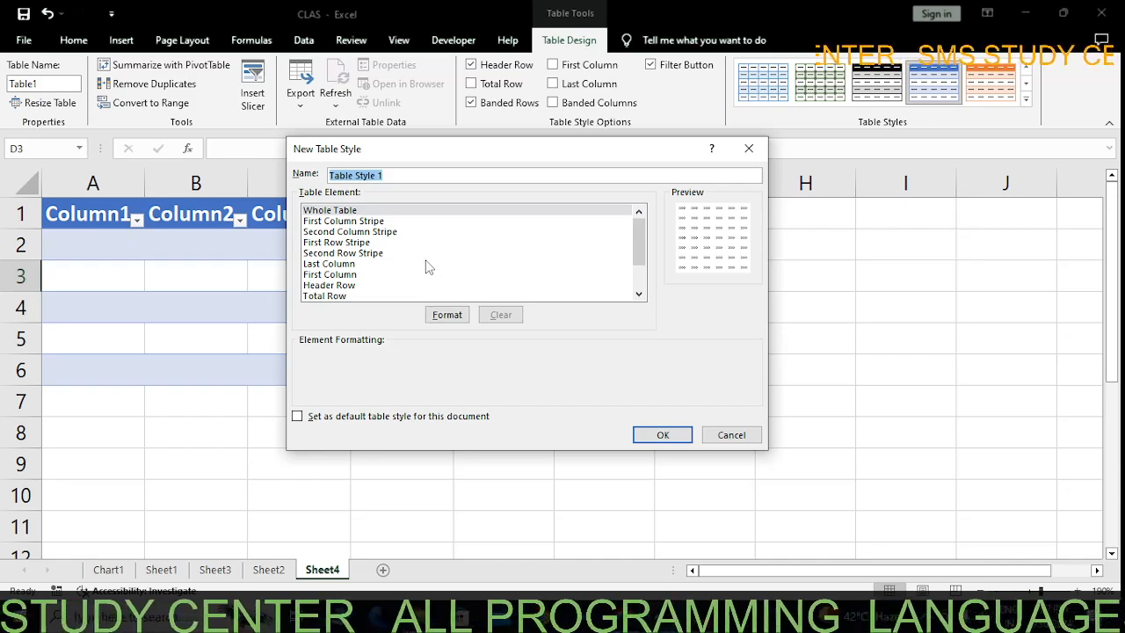
pyautogui.click(673, 439)
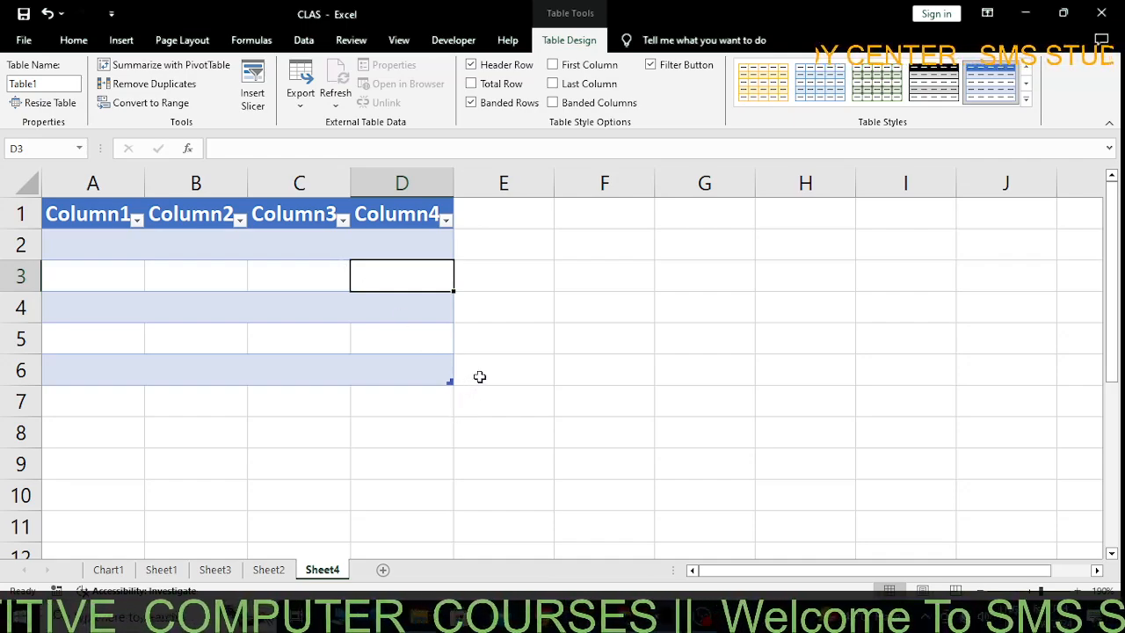
# - Bring up the data tools and switch to Sheet1 with the EXAM SCORE data, checking Sheet2 and Sheet3 on the way
pyautogui.click(302, 41)
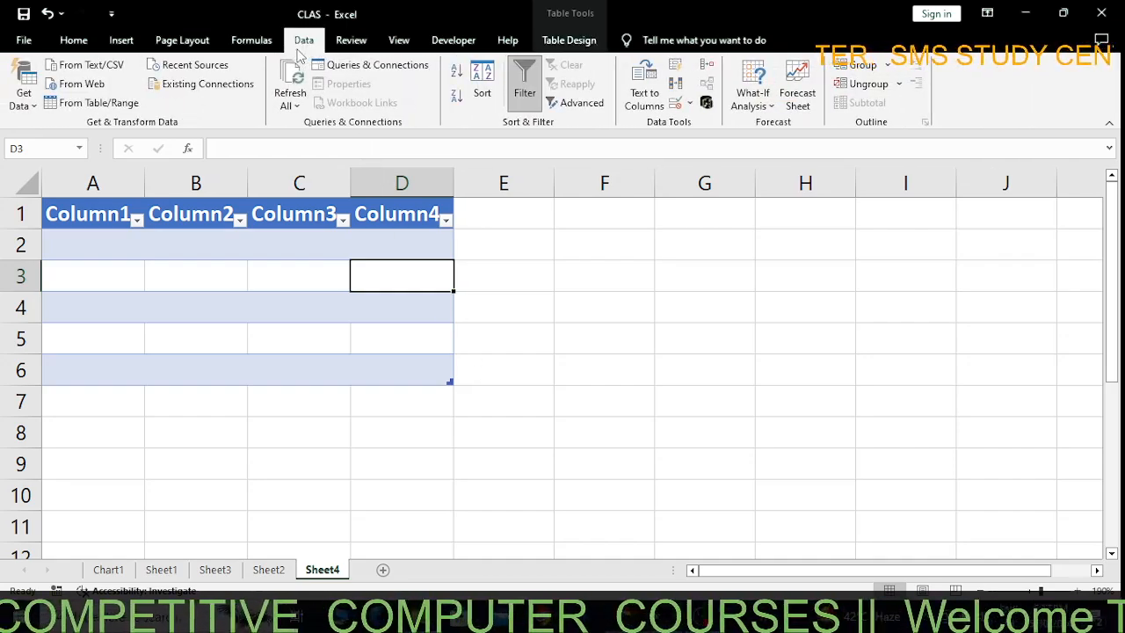
pyautogui.click(269, 570)
pyautogui.click(215, 570)
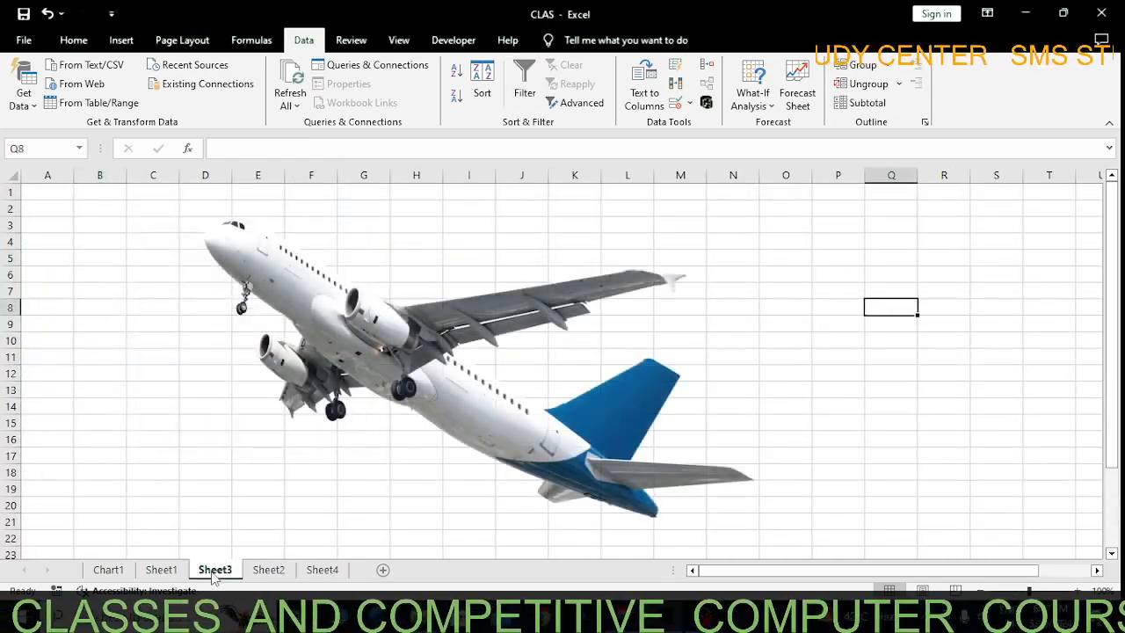
pyautogui.click(161, 571)
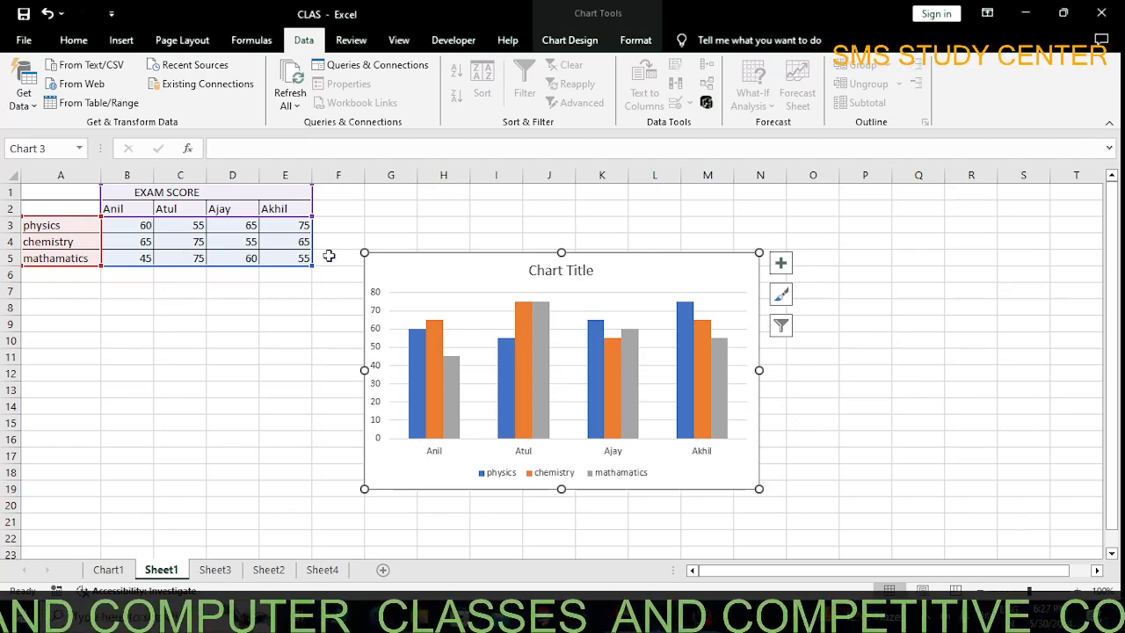
# - Delete the column chart and give cell G5 a validation rule allowing only decimals greater than 65
pyautogui.press('Delete')
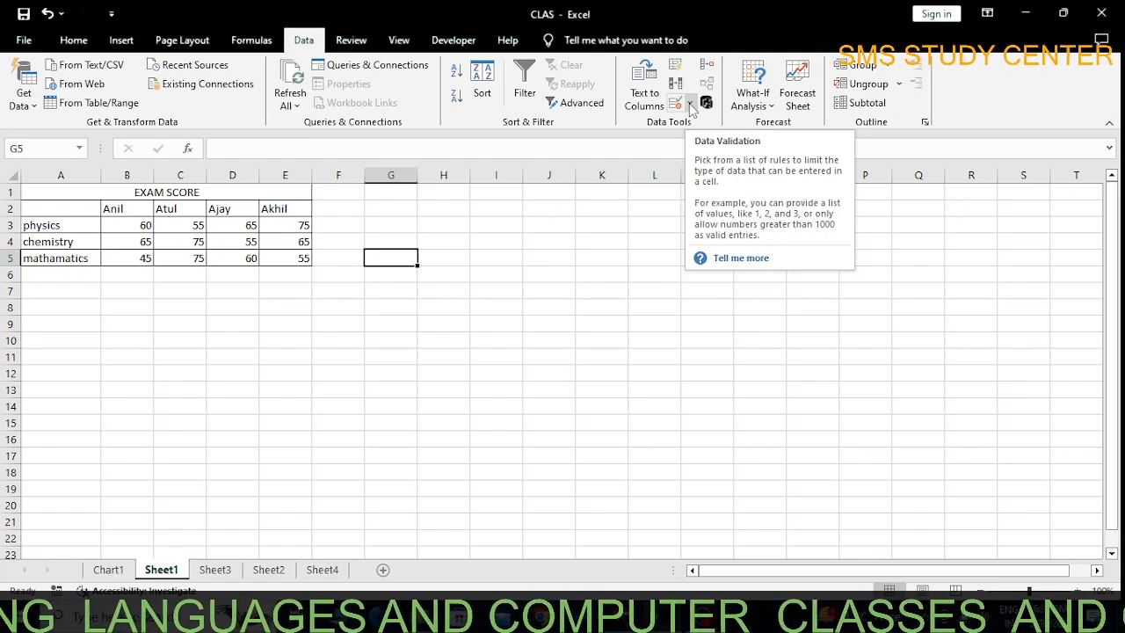
pyautogui.click(690, 105)
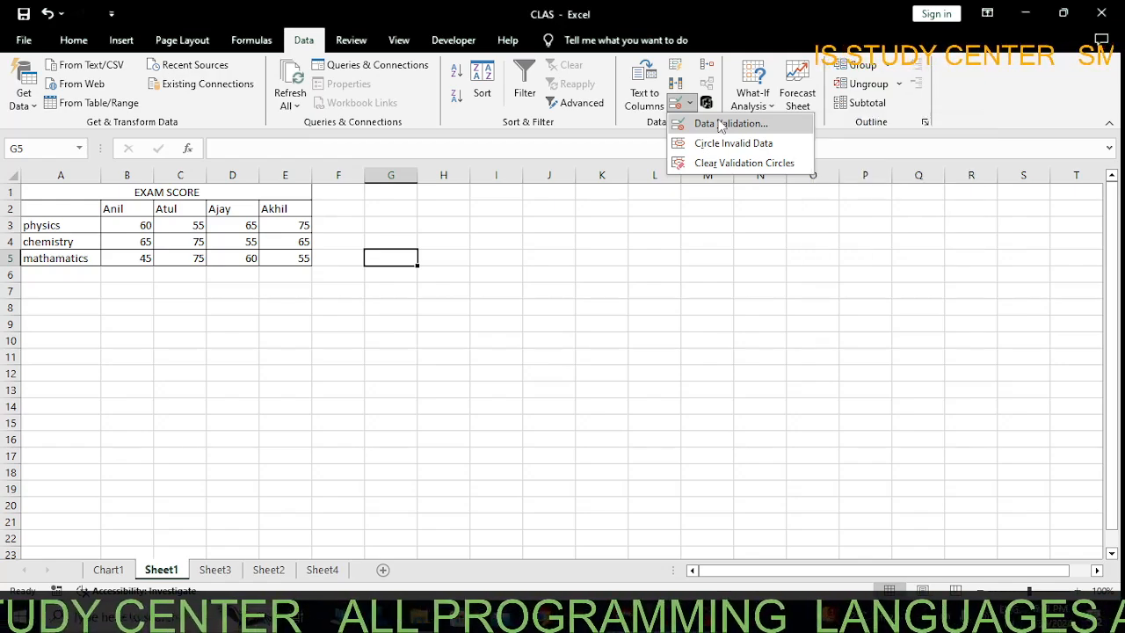
pyautogui.click(722, 125)
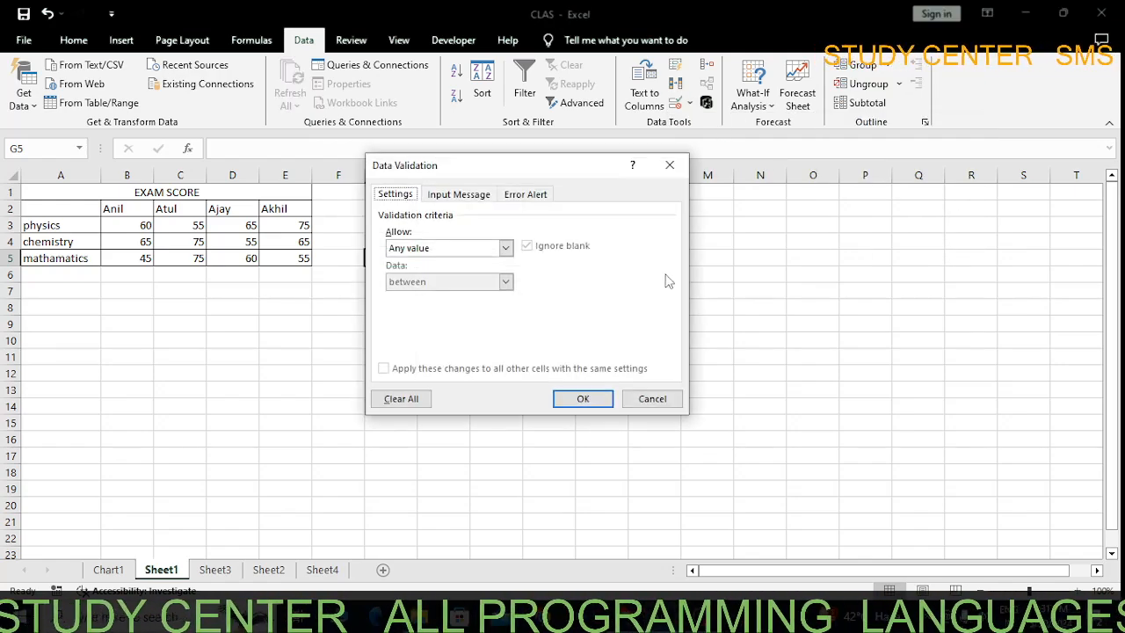
pyautogui.click(433, 251)
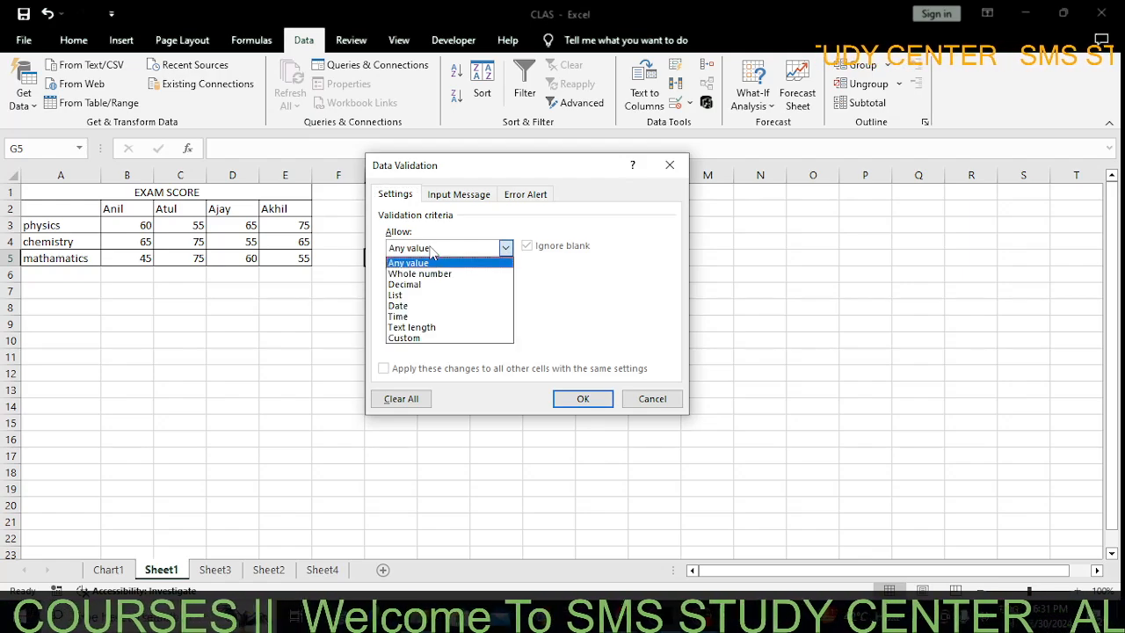
pyautogui.click(419, 285)
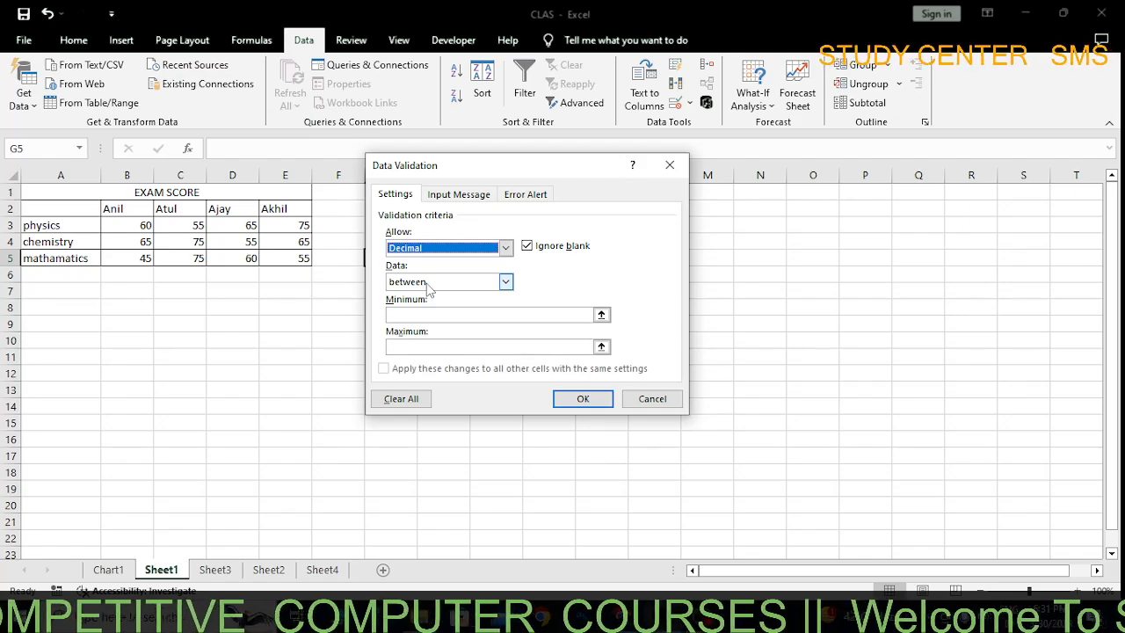
pyautogui.click(429, 283)
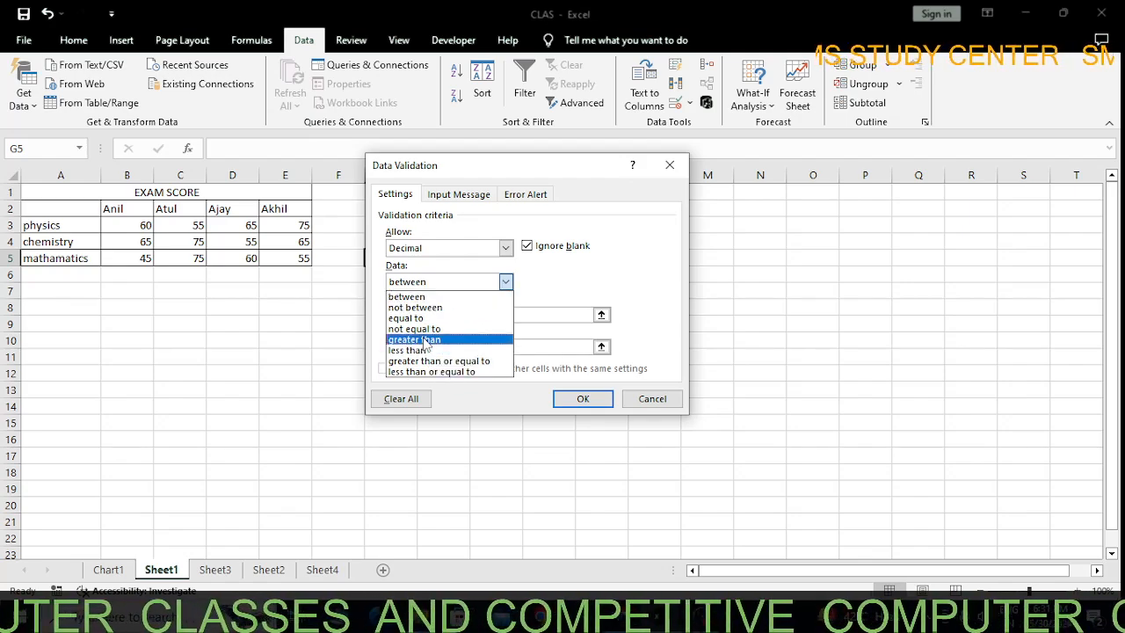
pyautogui.click(426, 340)
pyautogui.click(413, 317)
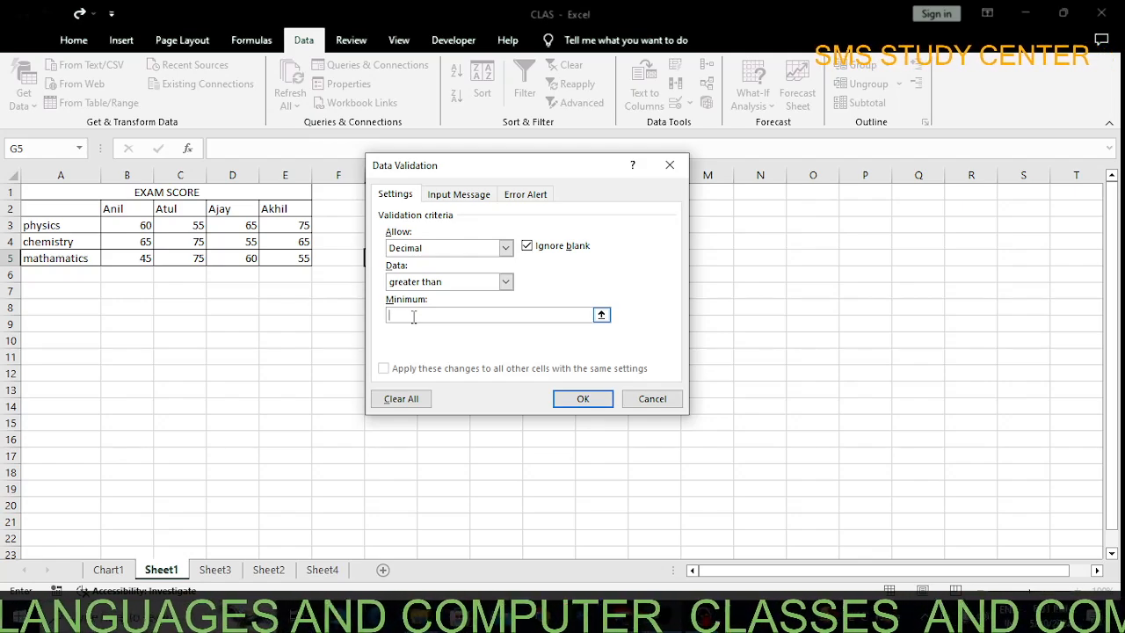
pyautogui.write('6')
pyautogui.write('0')
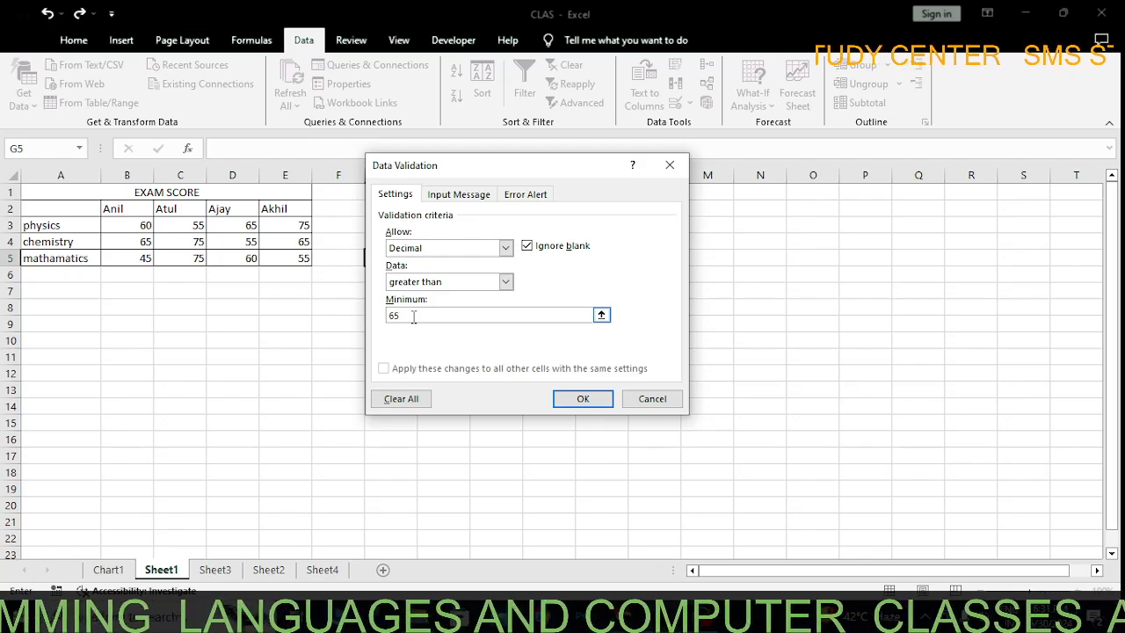
pyautogui.press('Return')
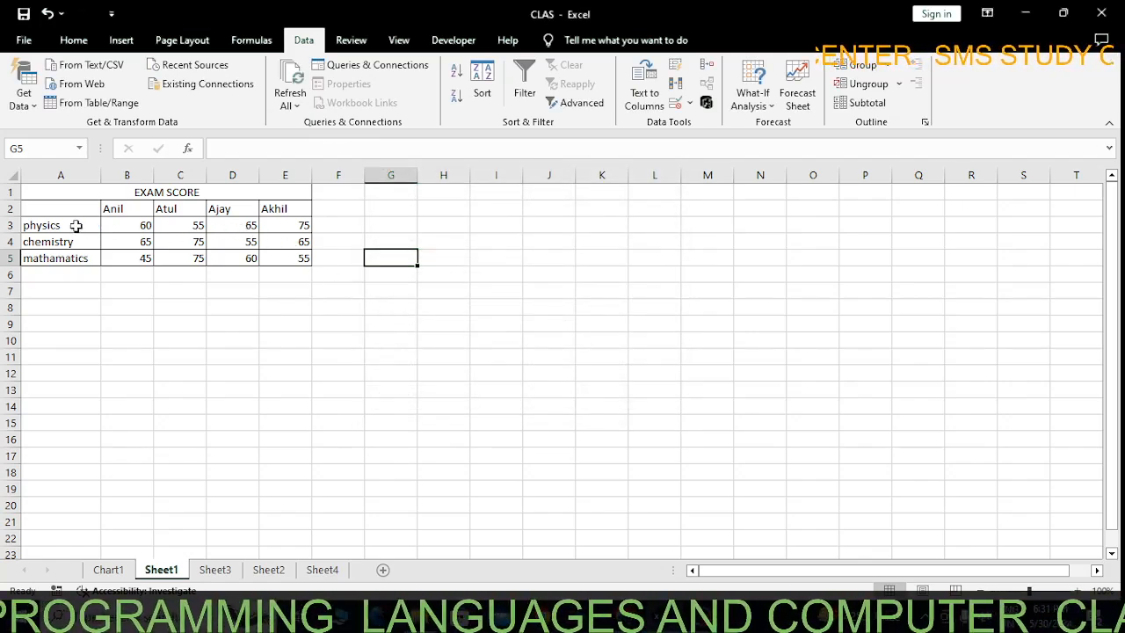
# - Apply a data validation rule to the whole EXAM SCORE table A1:E5, allowing only decimals greater than 65
pyautogui.click(61, 193)
pyautogui.moveTo(61, 194); pyautogui.dragTo(272, 256)
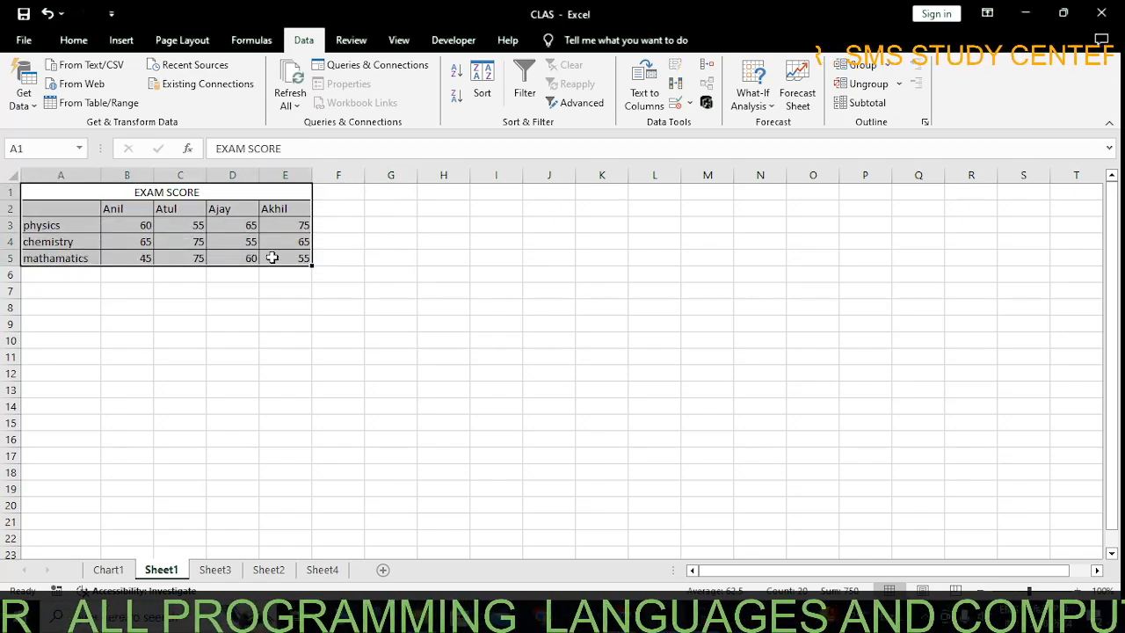
pyautogui.click(691, 105)
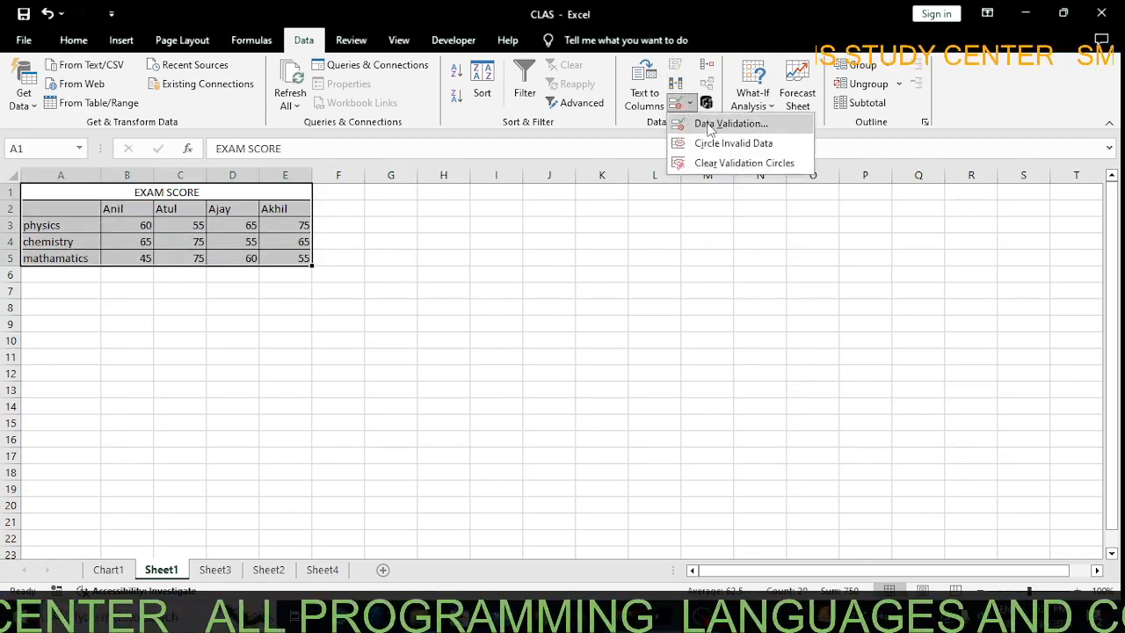
pyautogui.click(705, 119)
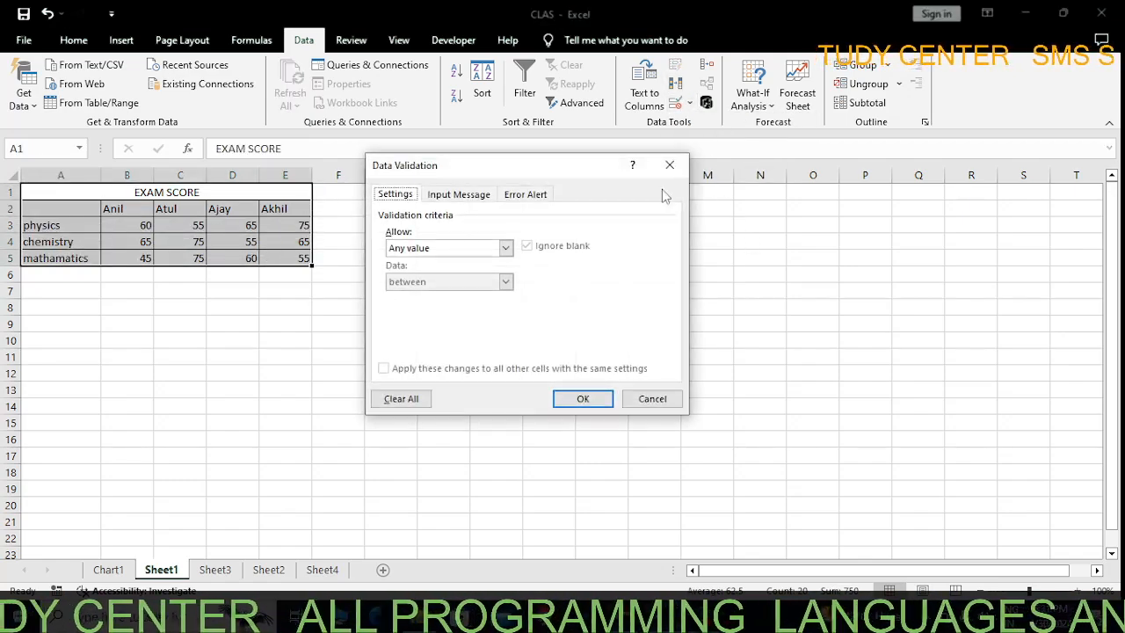
pyautogui.click(434, 247)
pyautogui.click(420, 284)
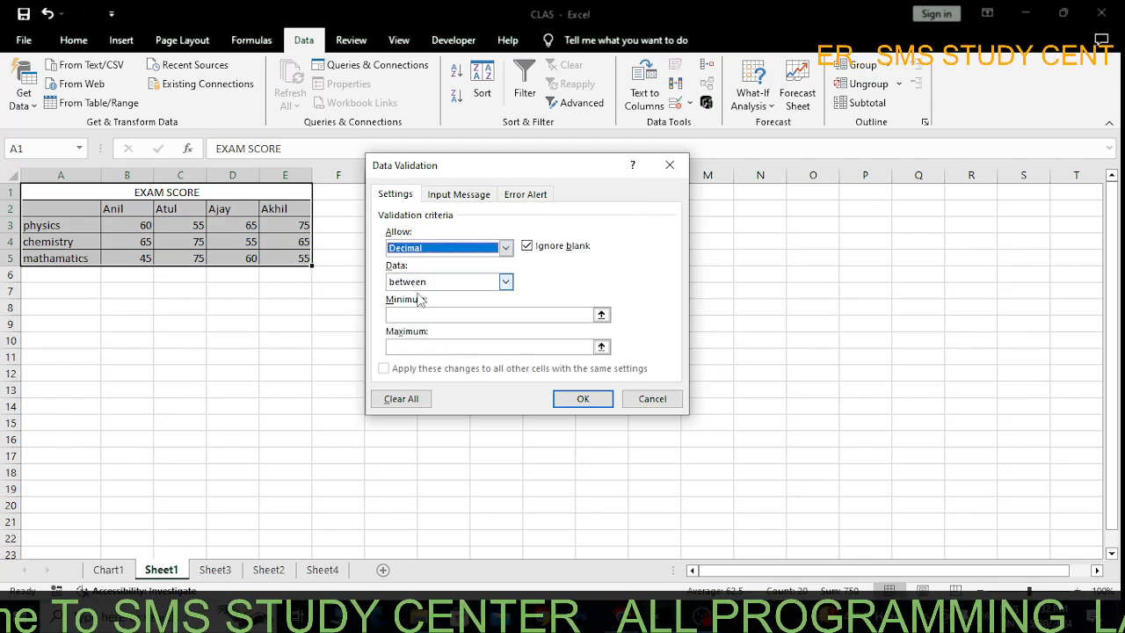
pyautogui.click(433, 282)
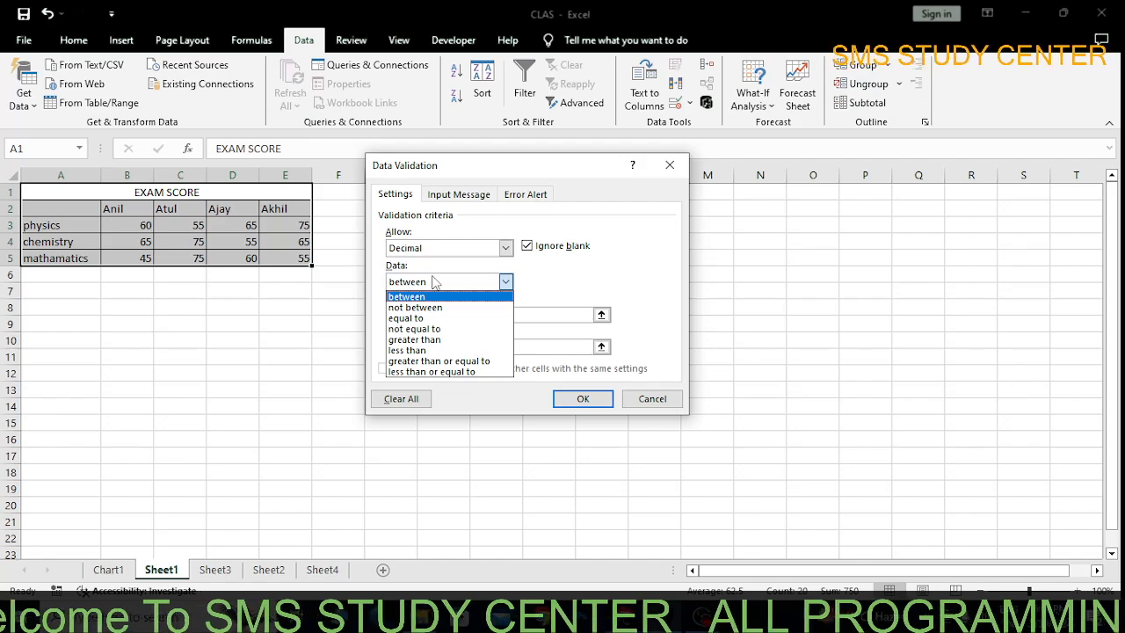
pyautogui.click(422, 340)
pyautogui.click(416, 314)
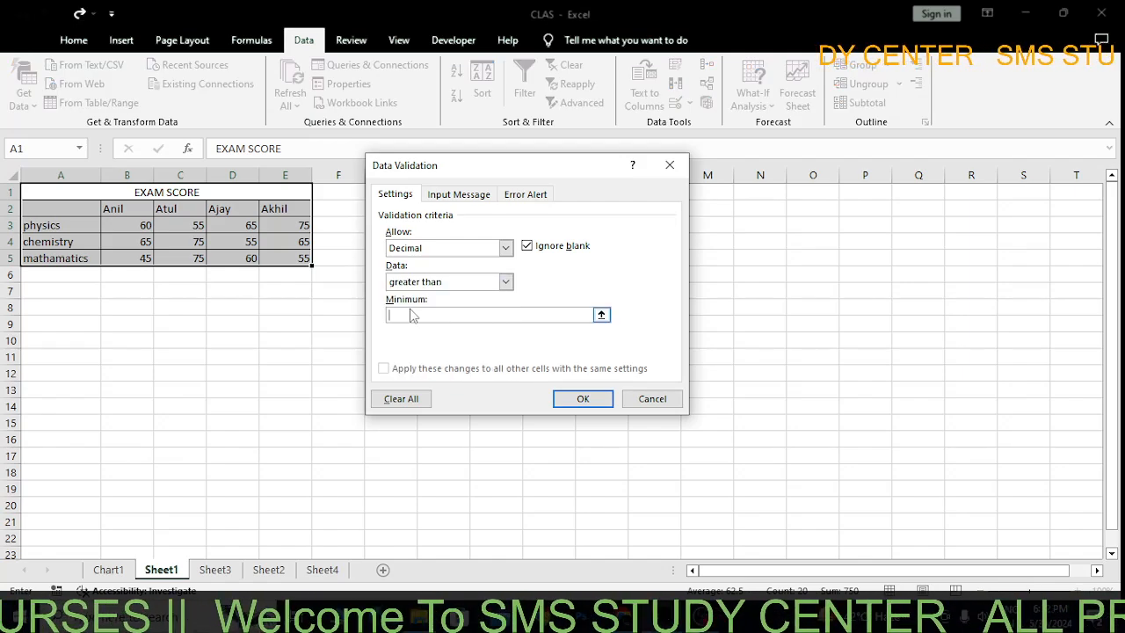
pyautogui.write('65')
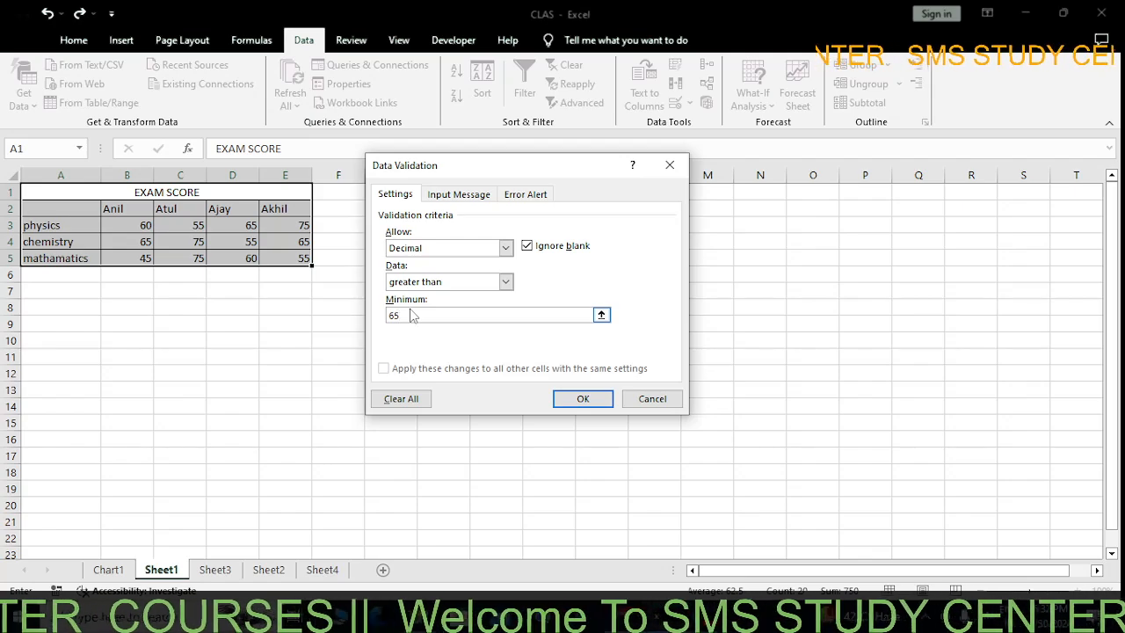
pyautogui.click(580, 398)
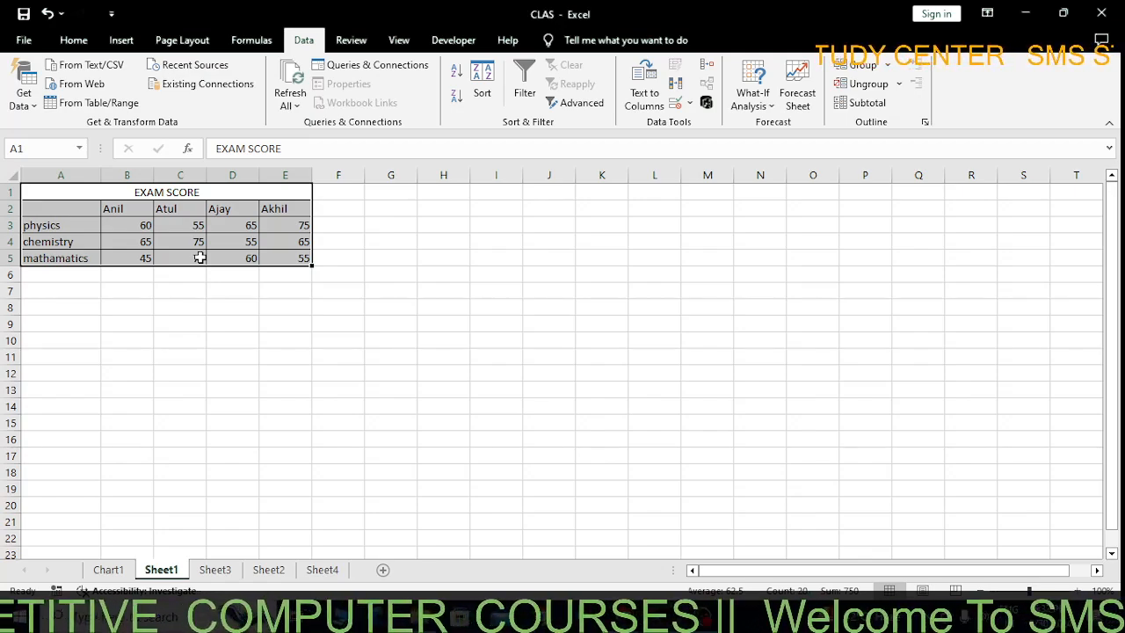
# - Circle the invalid data in the EXAM SCORE table, and clear the circles after checking the title and subject cells
pyautogui.click(689, 103)
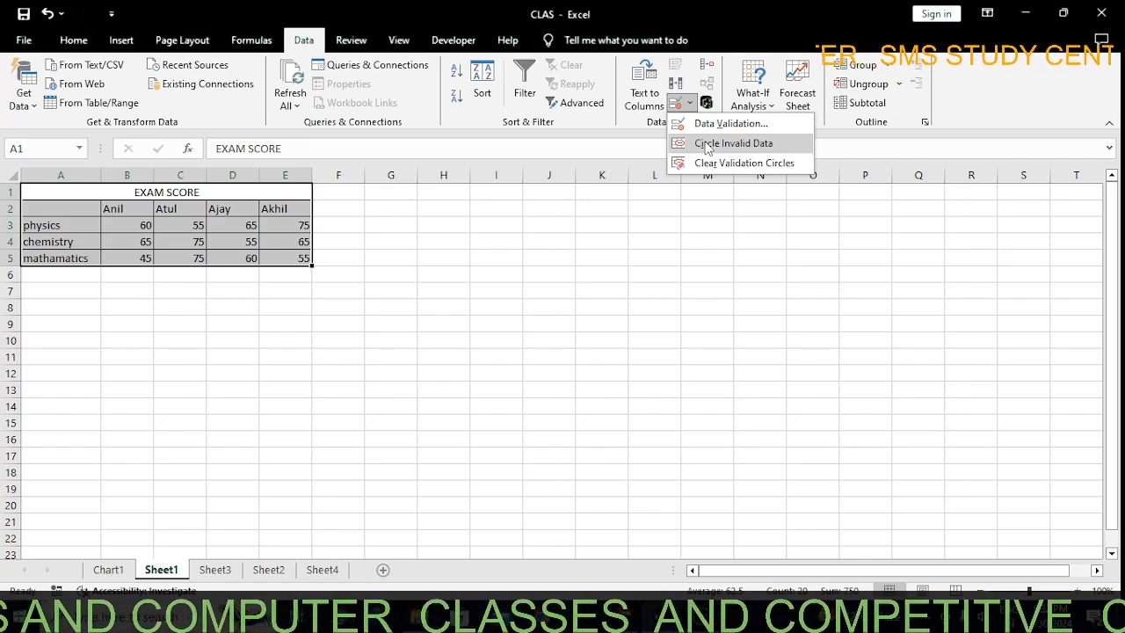
pyautogui.click(707, 145)
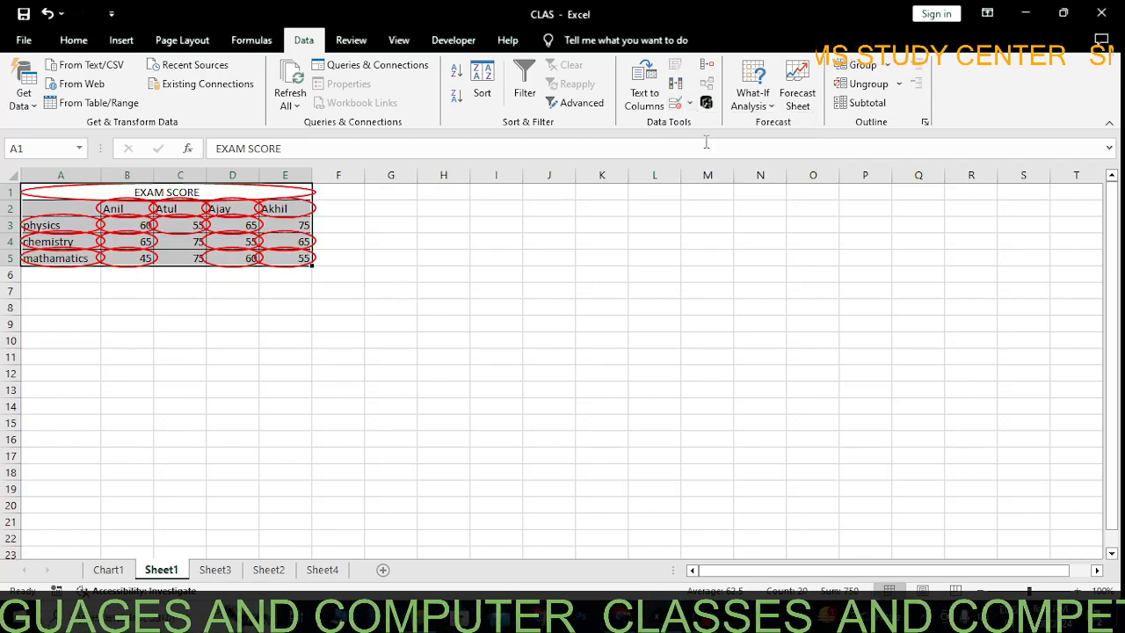
pyautogui.click(690, 103)
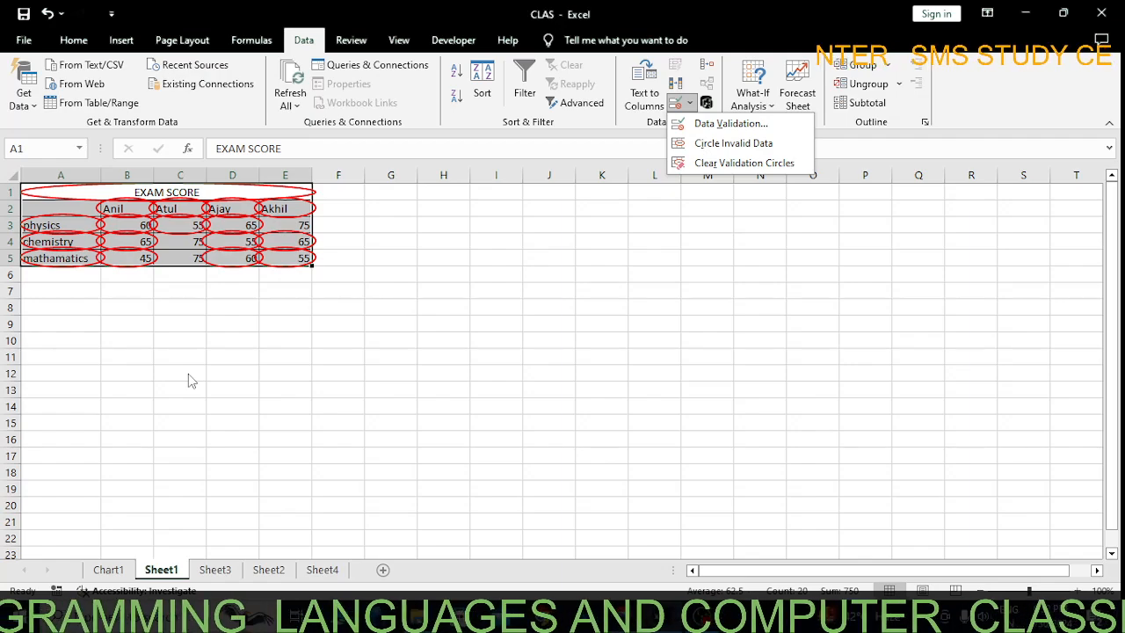
pyautogui.click(141, 302)
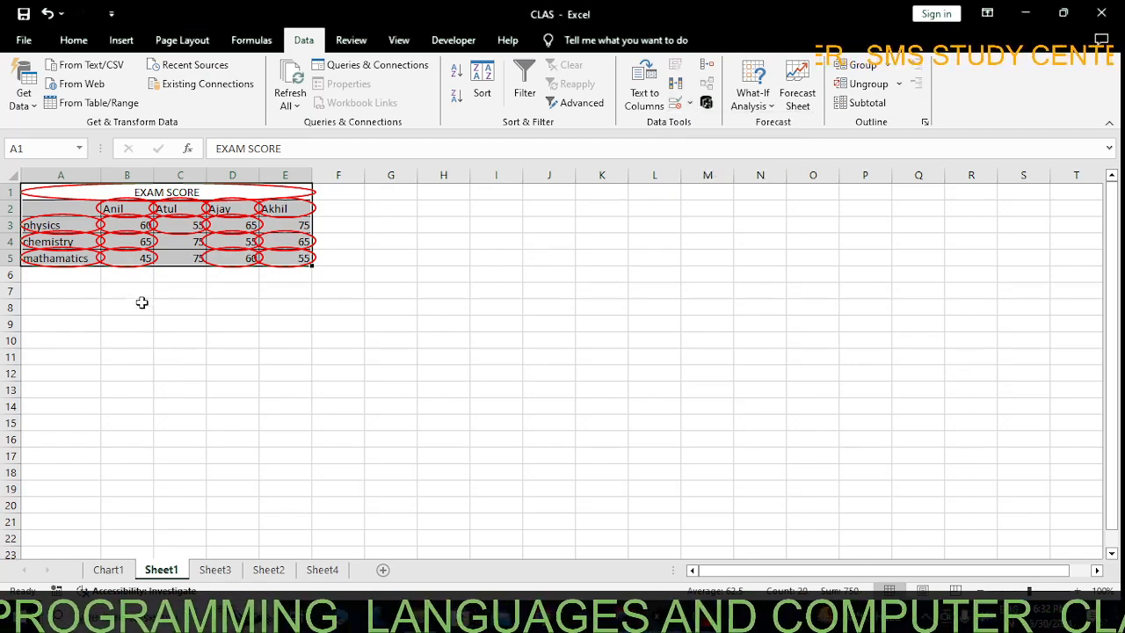
pyautogui.click(117, 191)
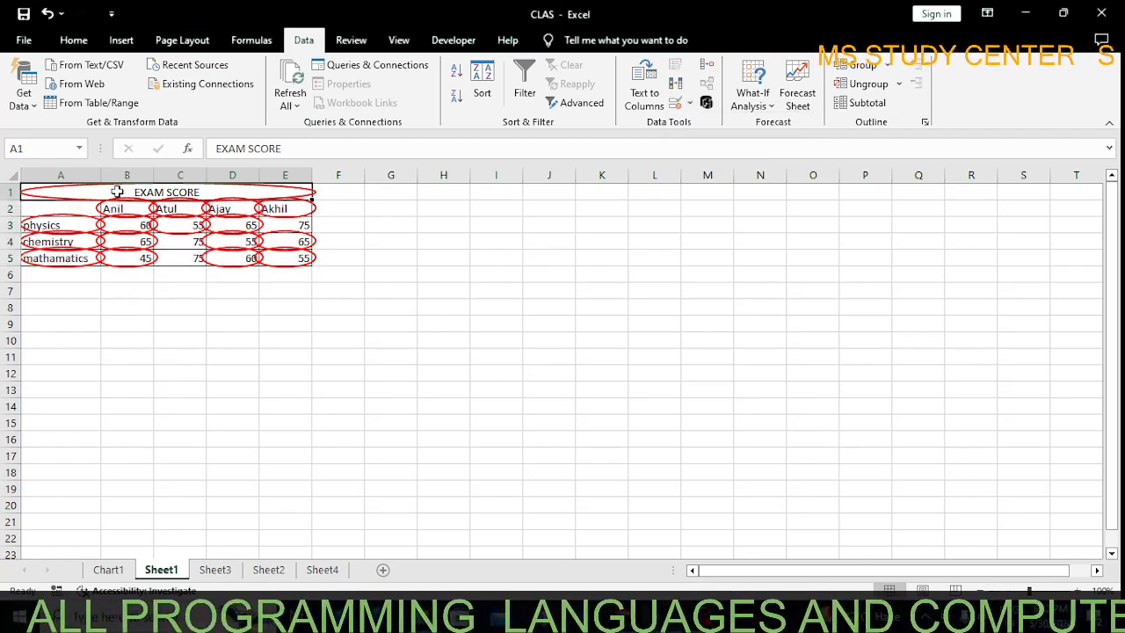
pyautogui.click(81, 231)
pyautogui.click(82, 247)
pyautogui.click(87, 257)
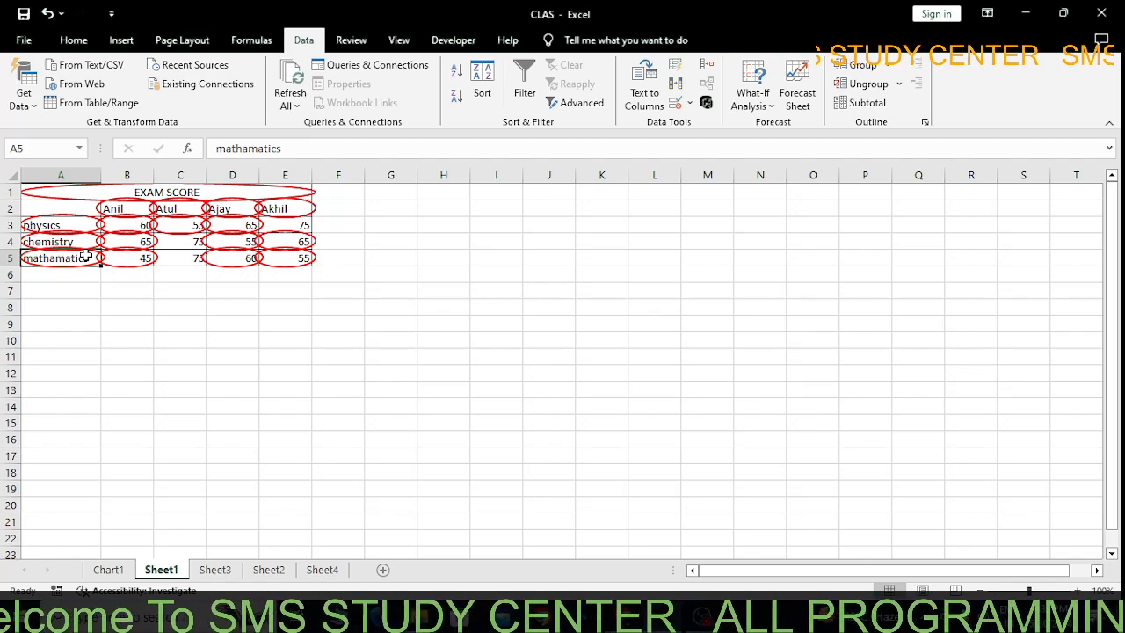
pyautogui.click(690, 103)
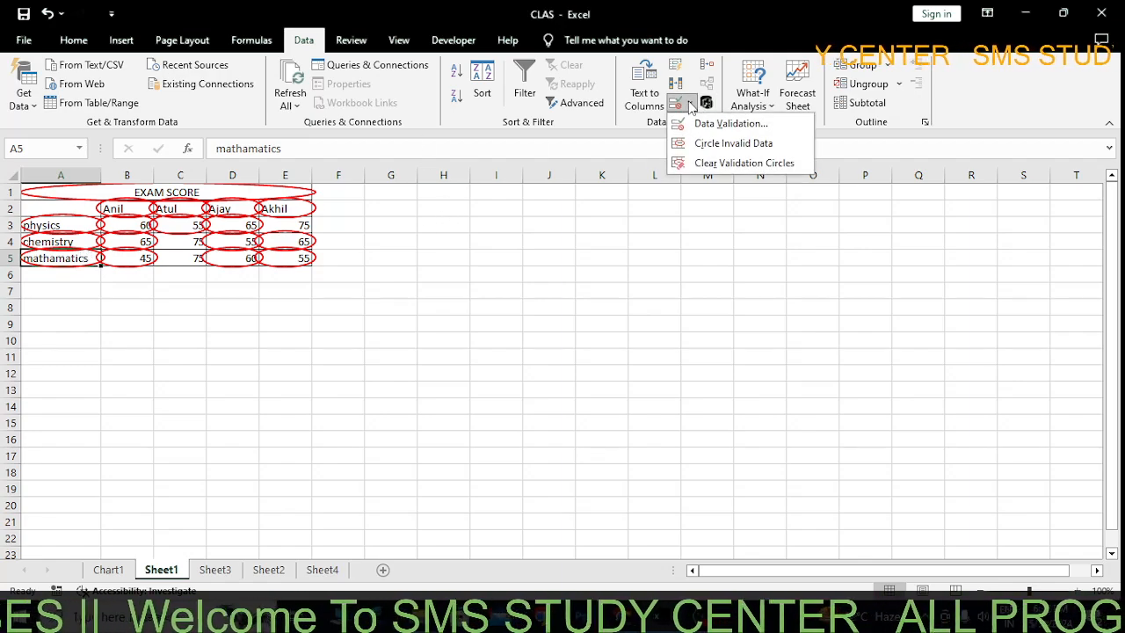
pyautogui.click(704, 164)
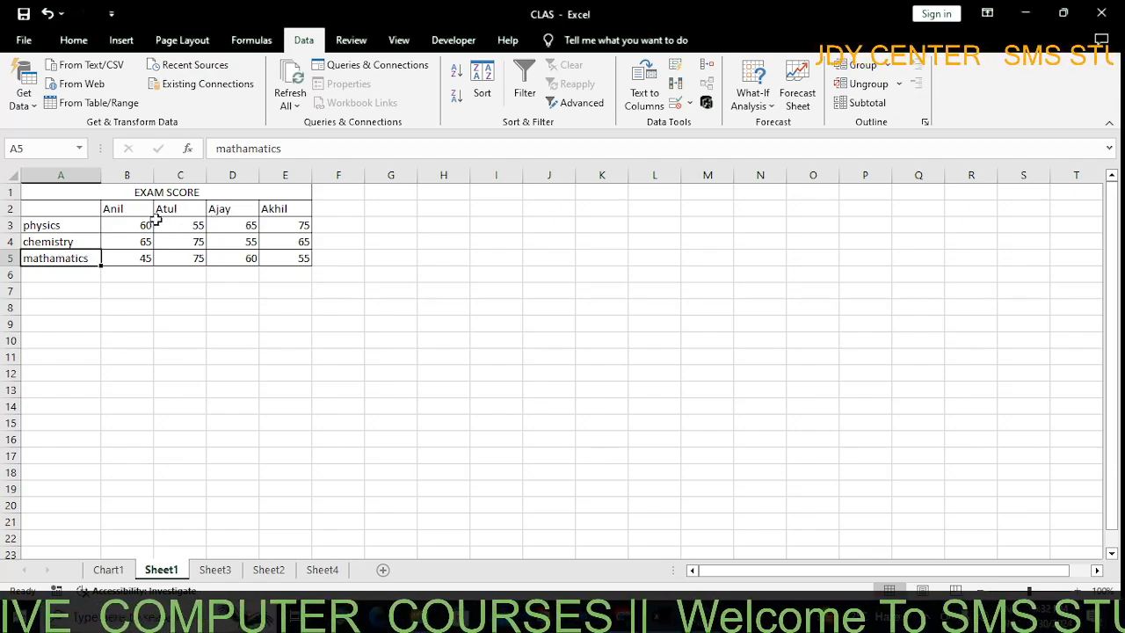
# - Reapply the existing decimal greater than 65 rule to the scores in B3:E5 and circle the invalid data
pyautogui.moveTo(132, 222); pyautogui.dragTo(283, 258)
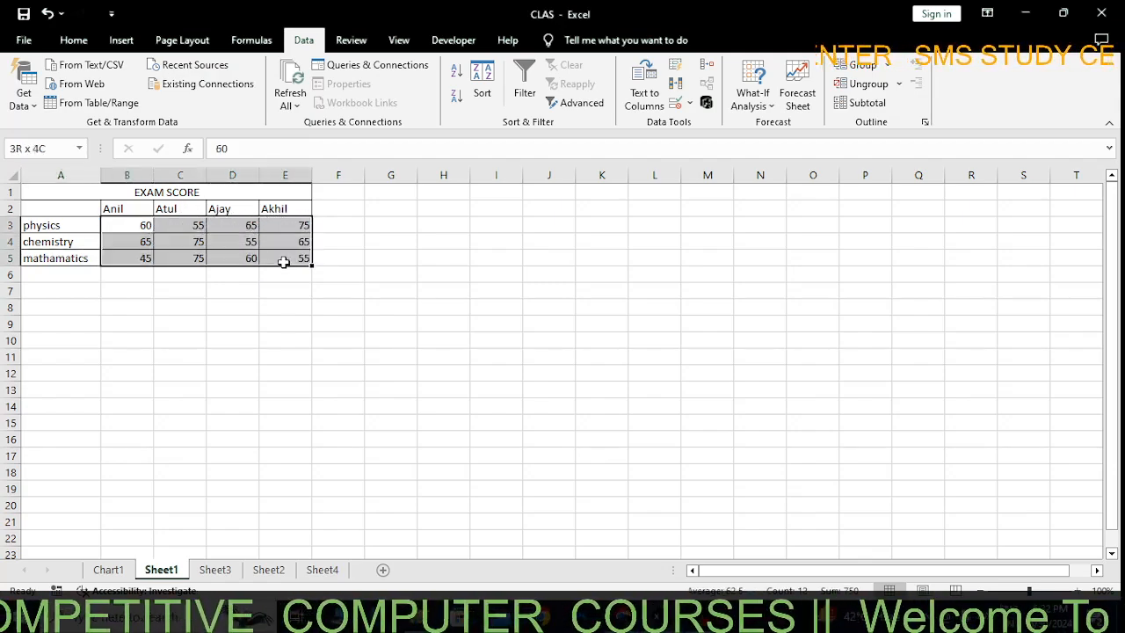
pyautogui.click(690, 103)
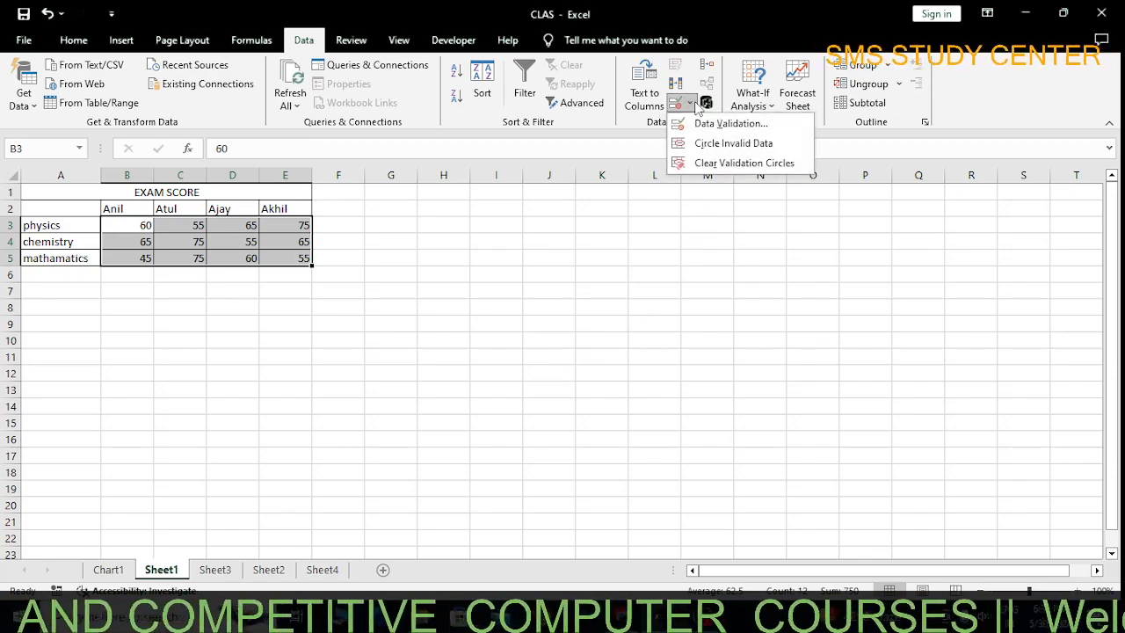
pyautogui.click(697, 124)
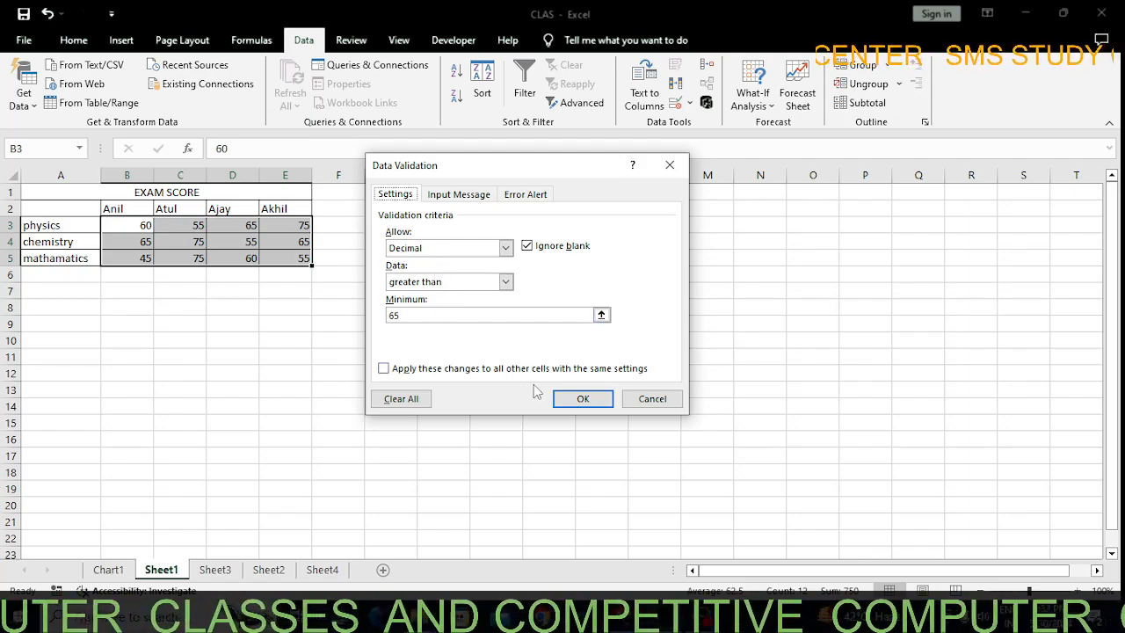
pyautogui.click(586, 404)
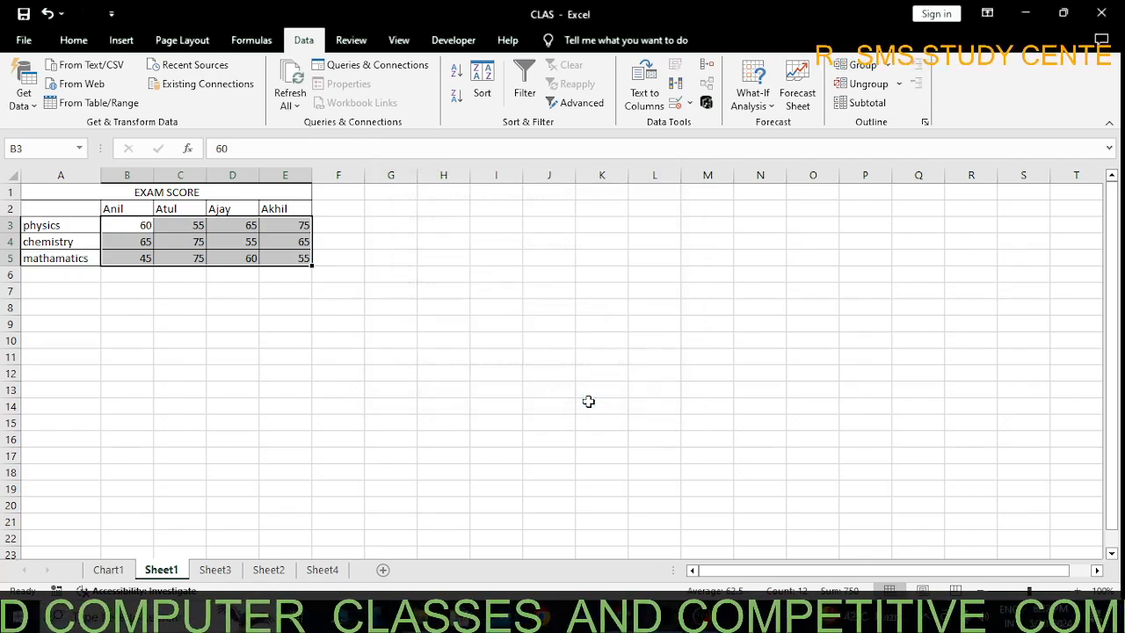
pyautogui.click(690, 102)
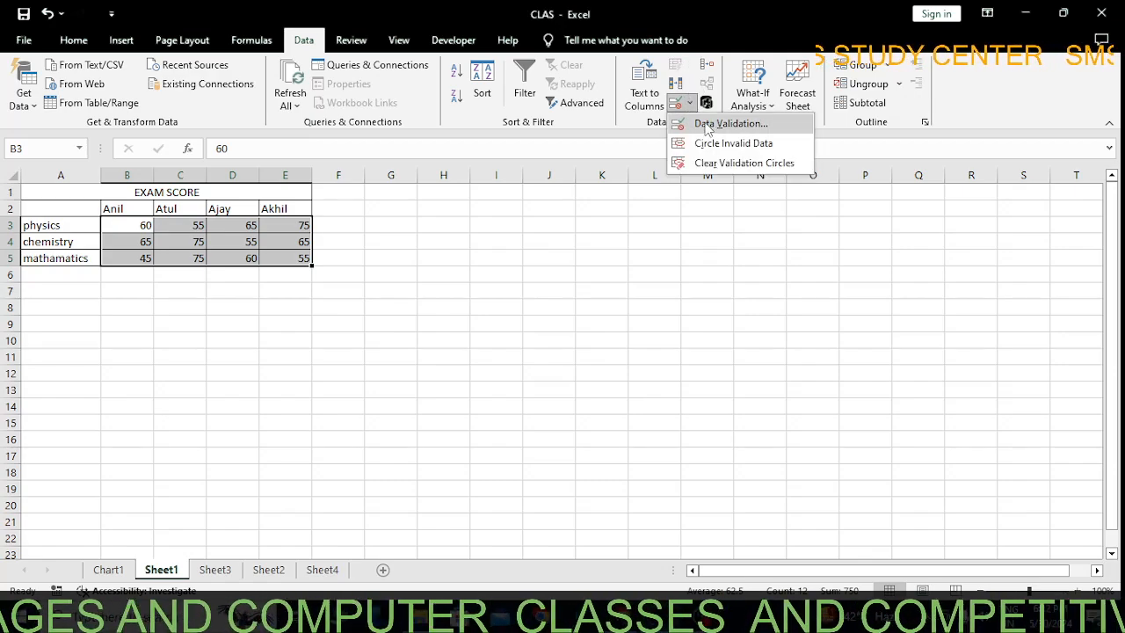
pyautogui.click(726, 144)
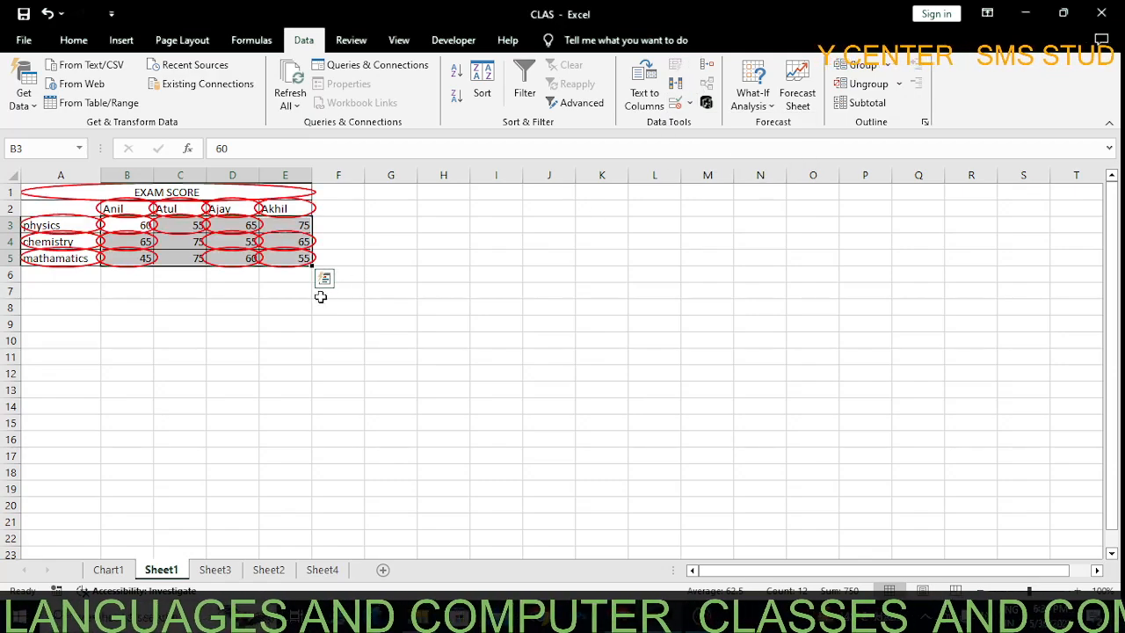
# - Select the first physics score in B3 and clear all validation circles from the EXAM SCORE table
pyautogui.click(187, 326)
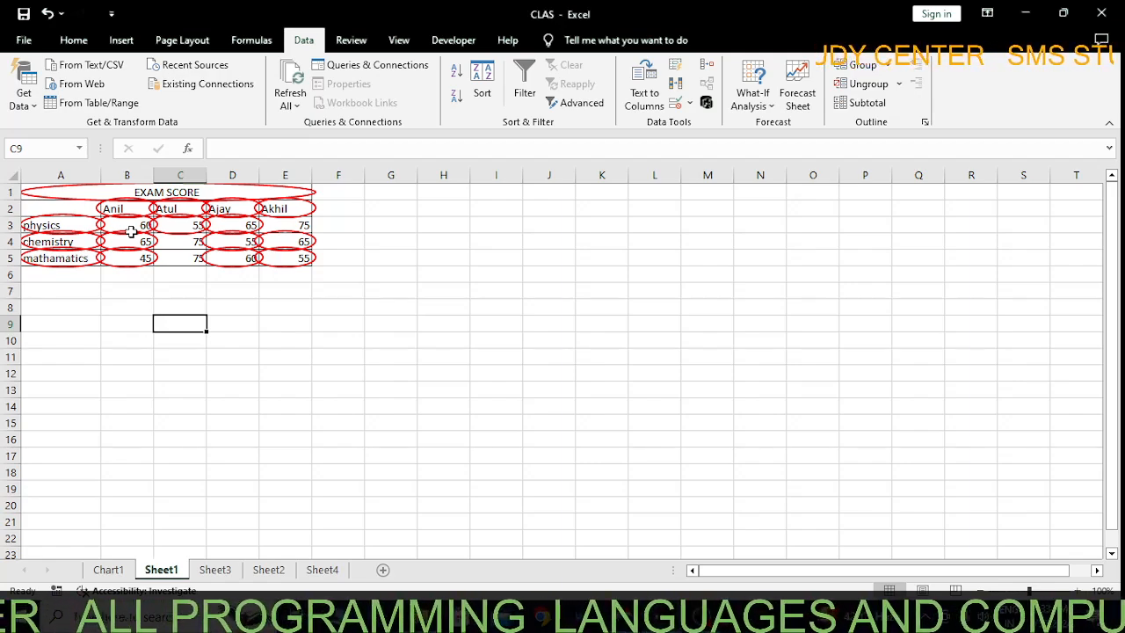
pyautogui.click(138, 227)
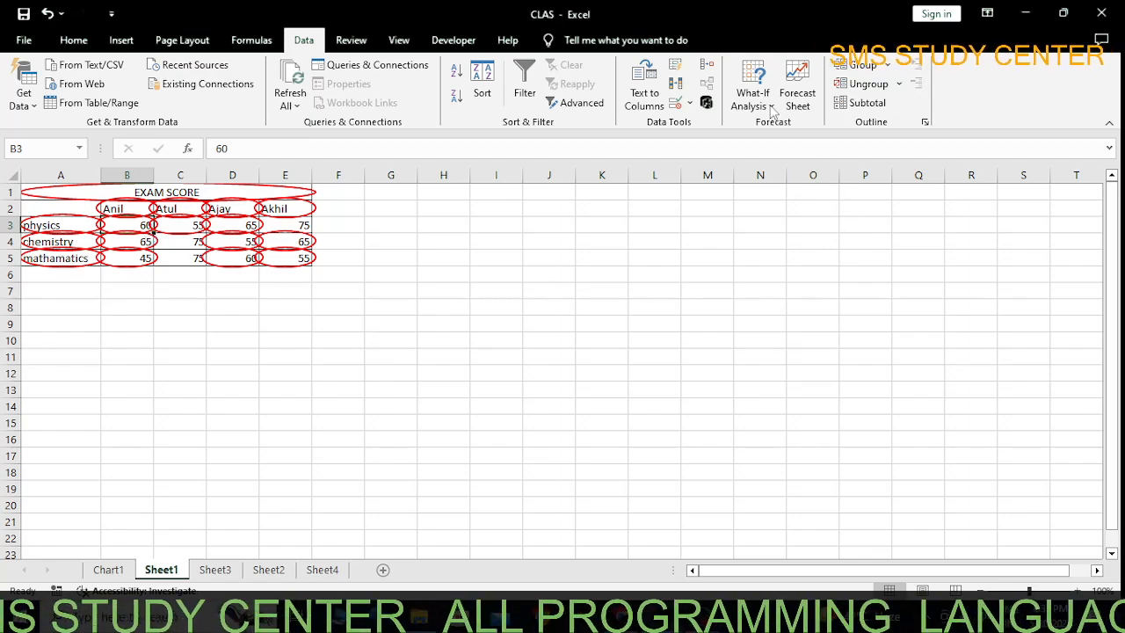
pyautogui.click(690, 103)
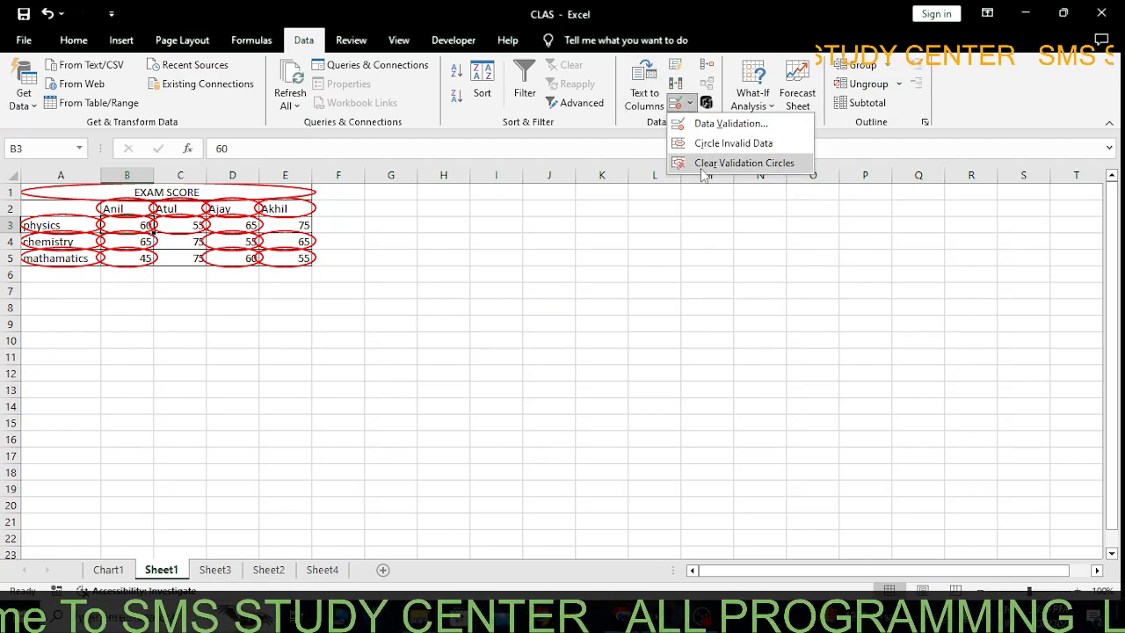
pyautogui.click(706, 163)
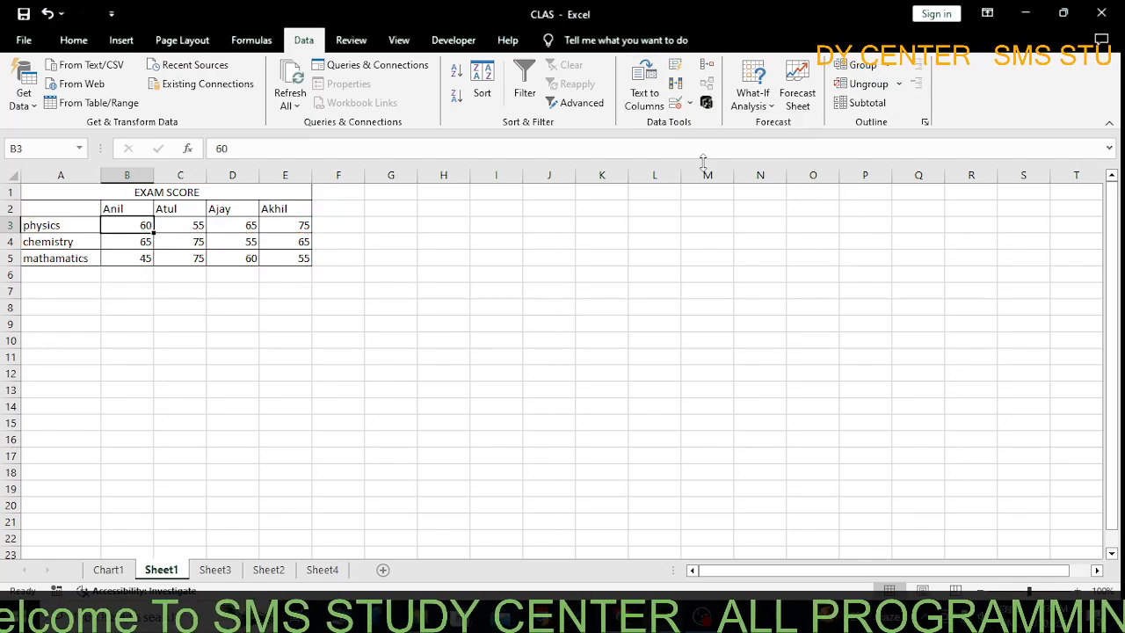
# - Open the custom margins of Sheet1, examine the top, header and left margin fields, and accept the settings
pyautogui.click(455, 307)
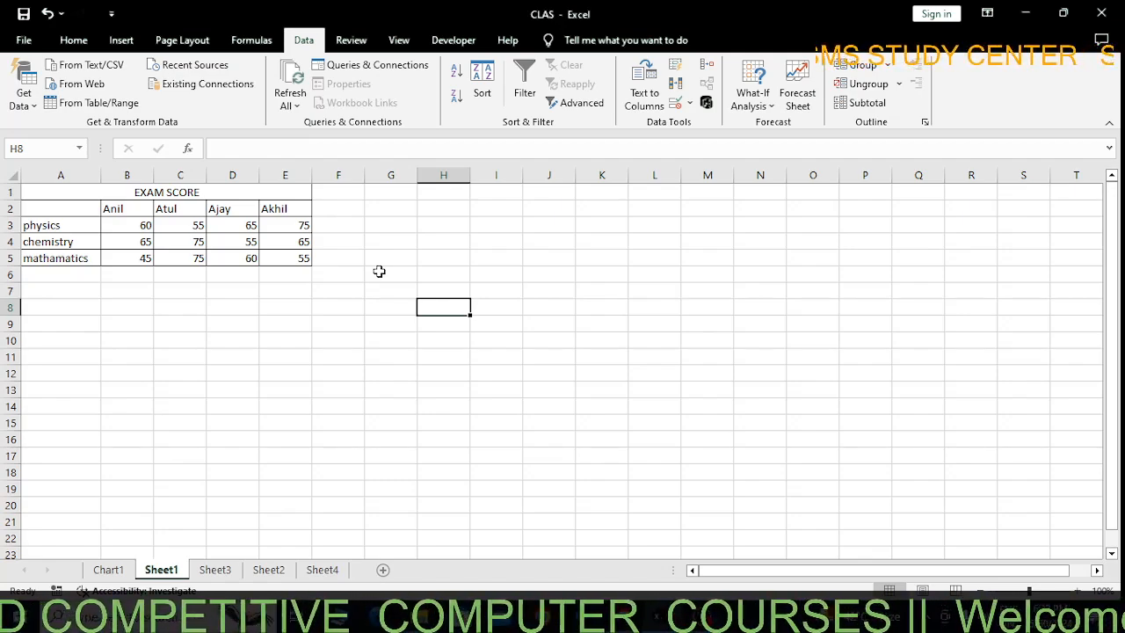
pyautogui.click(182, 41)
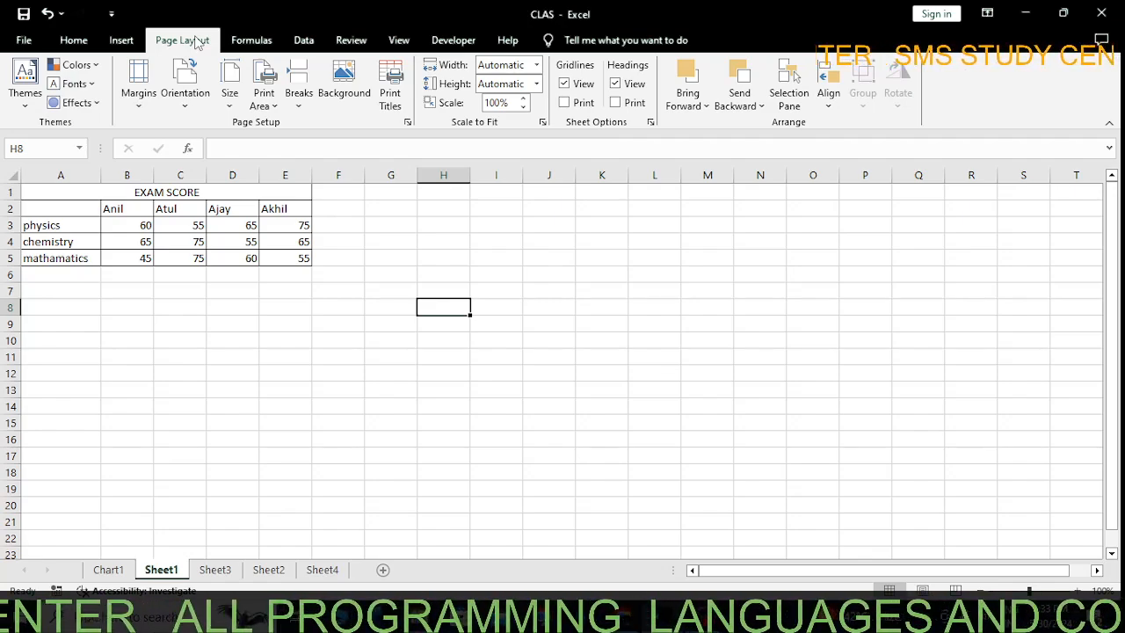
pyautogui.click(140, 96)
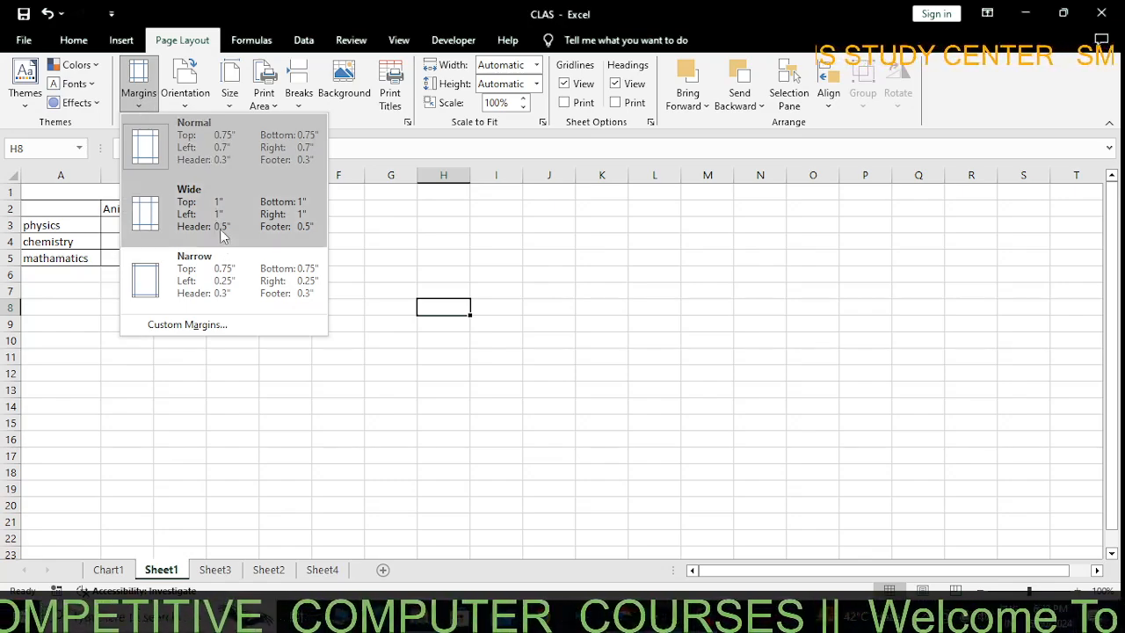
pyautogui.click(208, 325)
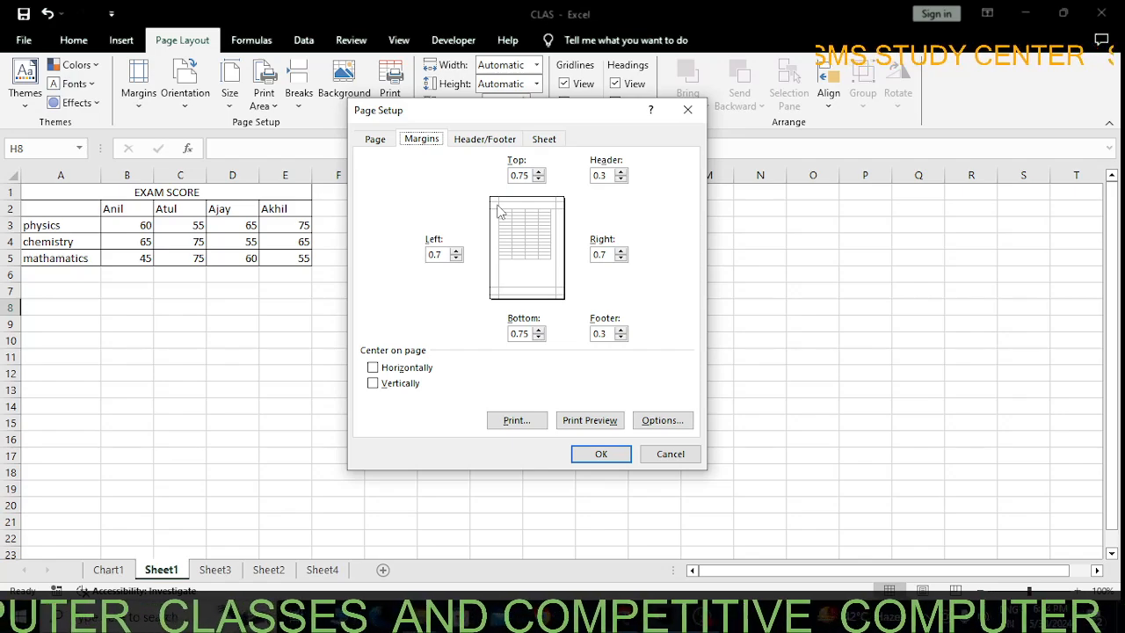
pyautogui.doubleClick(520, 175)
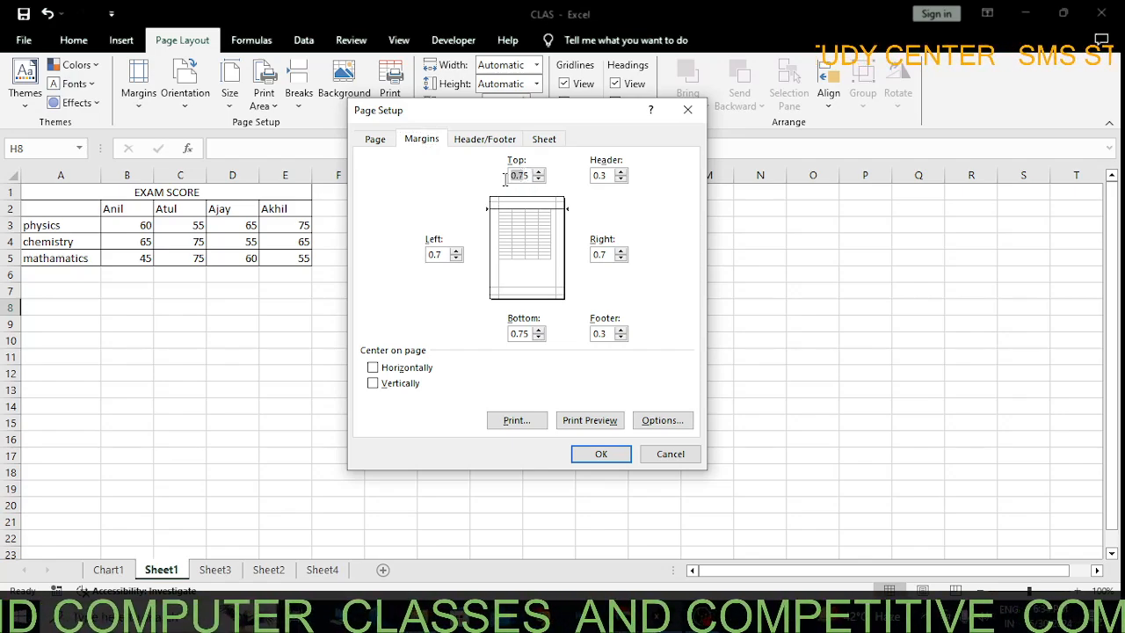
pyautogui.moveTo(608, 177); pyautogui.dragTo(591, 180)
pyautogui.click(444, 255)
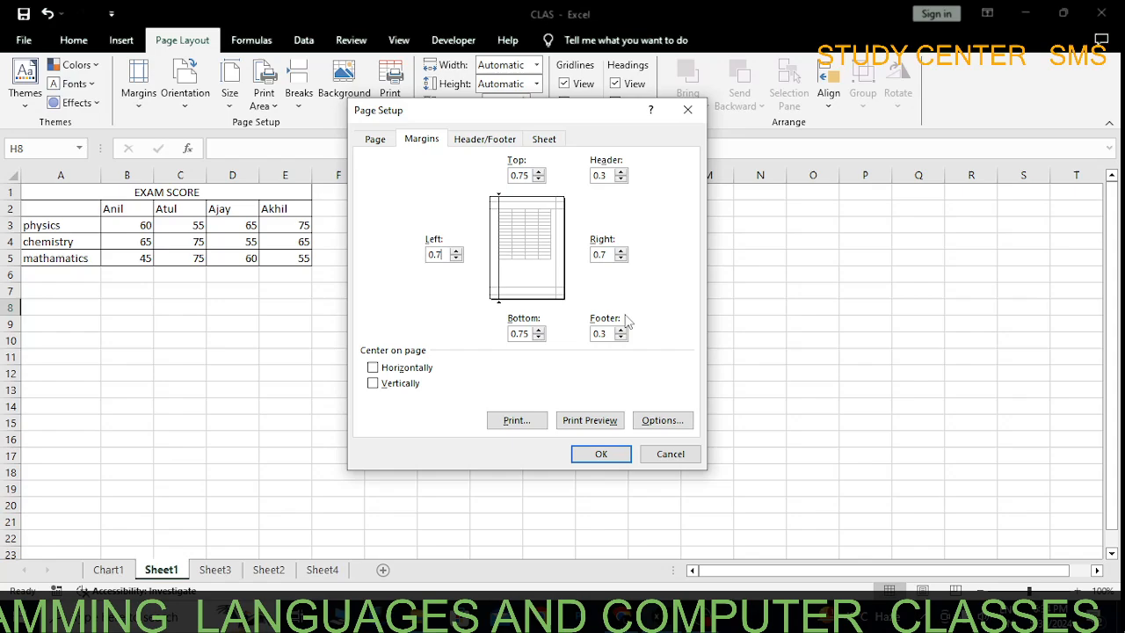
pyautogui.click(601, 455)
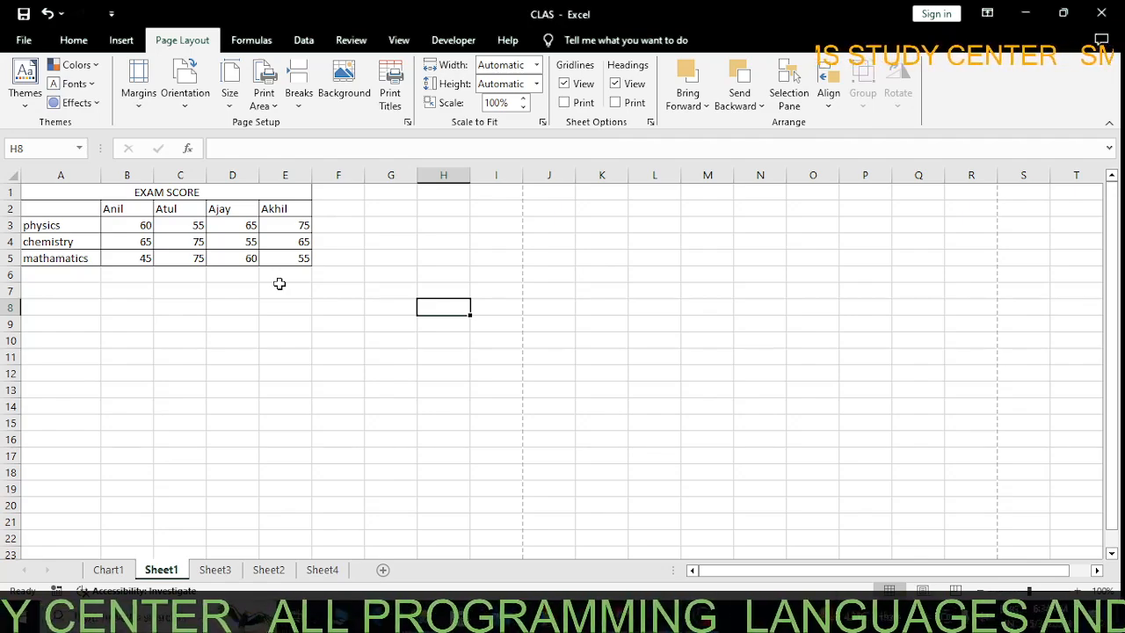
# - Select A1:G9 around the EXAM SCORE table and apply the Wide page margins
pyautogui.moveTo(54, 192); pyautogui.dragTo(390, 316)
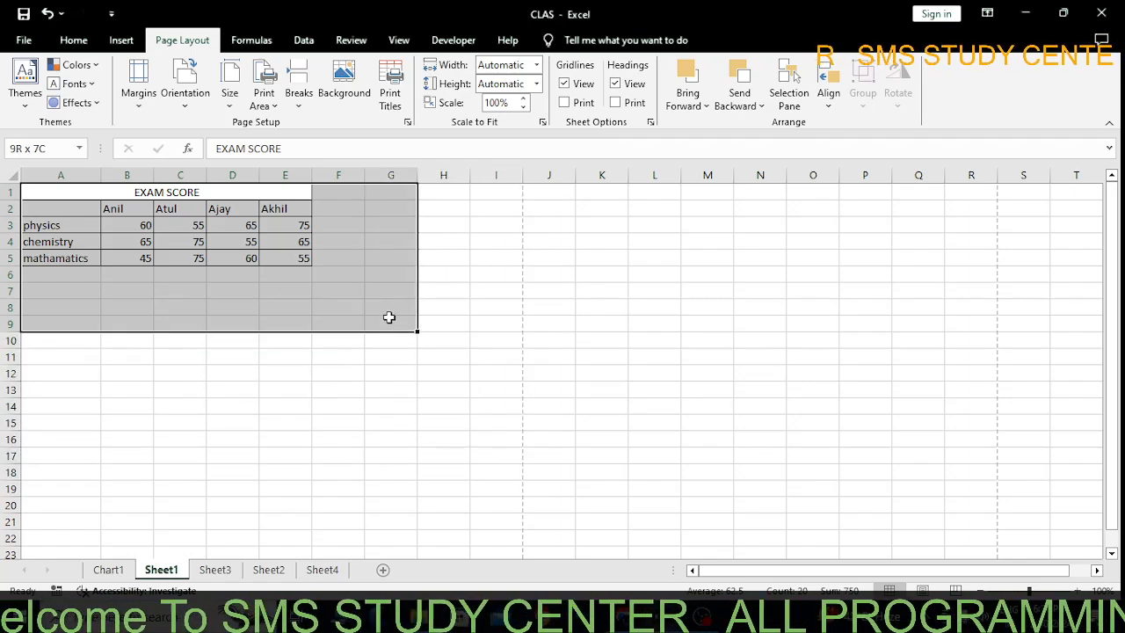
pyautogui.click(142, 98)
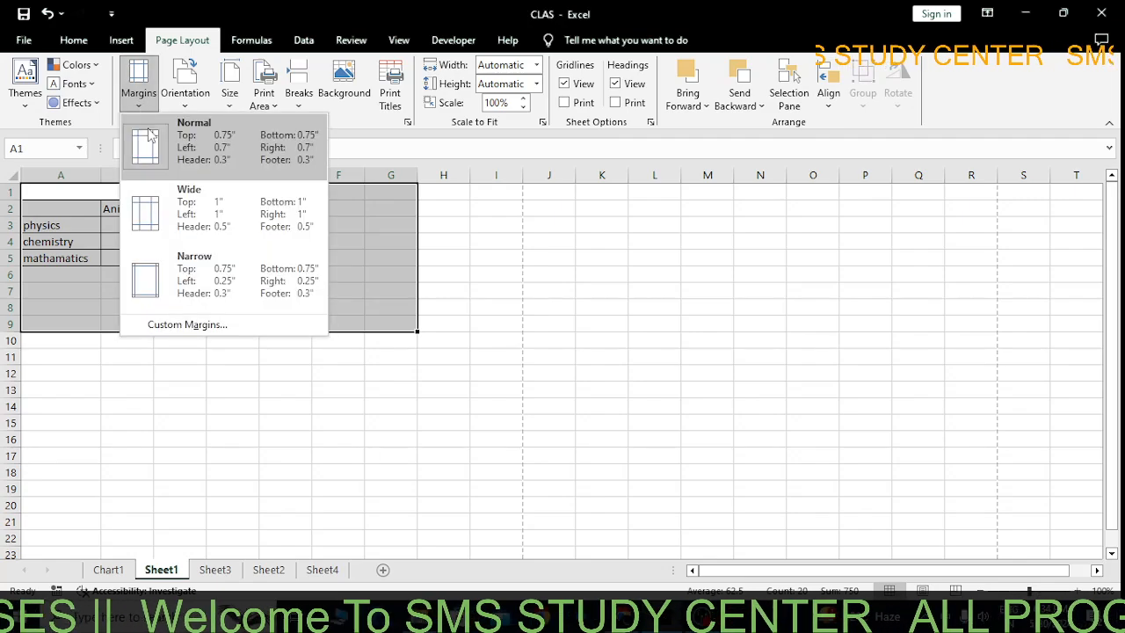
pyautogui.click(225, 203)
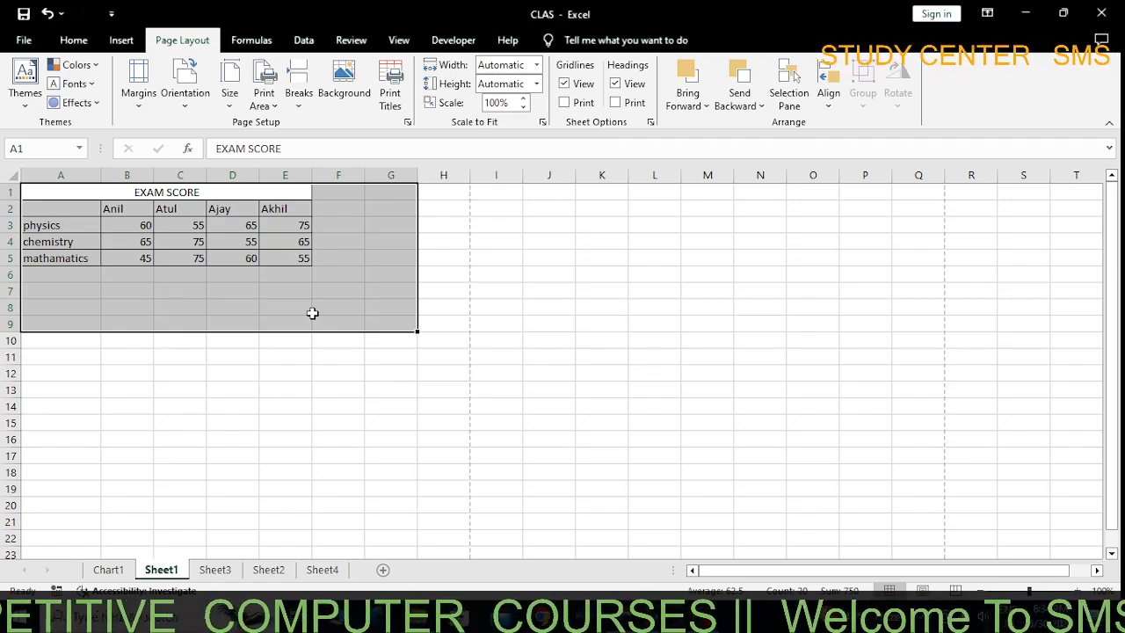
# - Set the page orientation to Portrait and display the sheet in Page Layout view after checking the page break preview
pyautogui.click(188, 105)
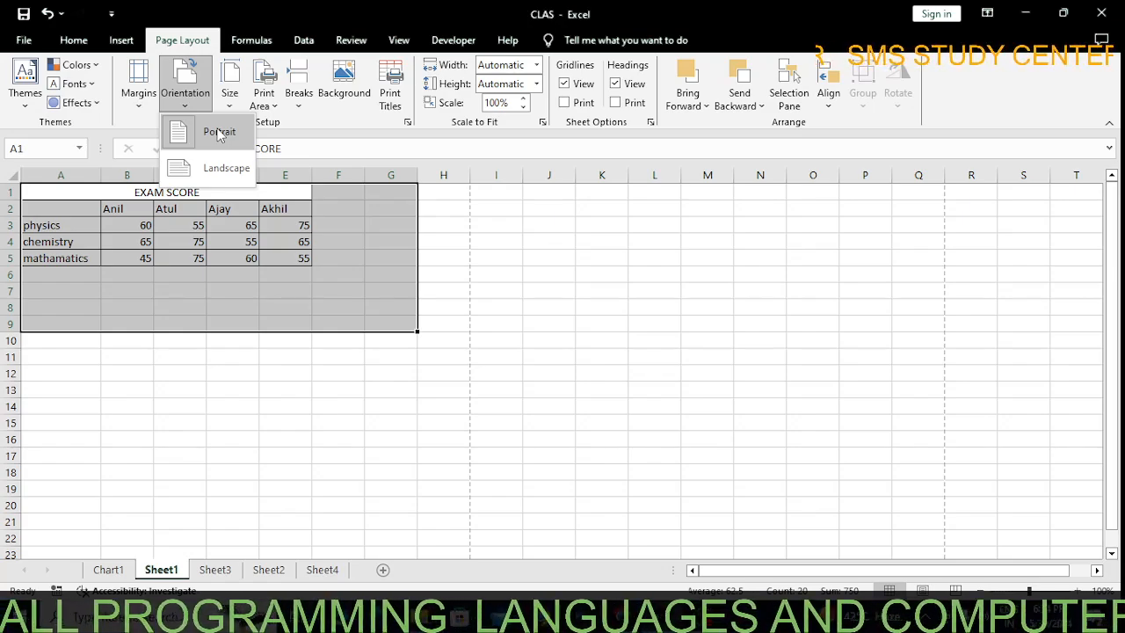
pyautogui.click(219, 134)
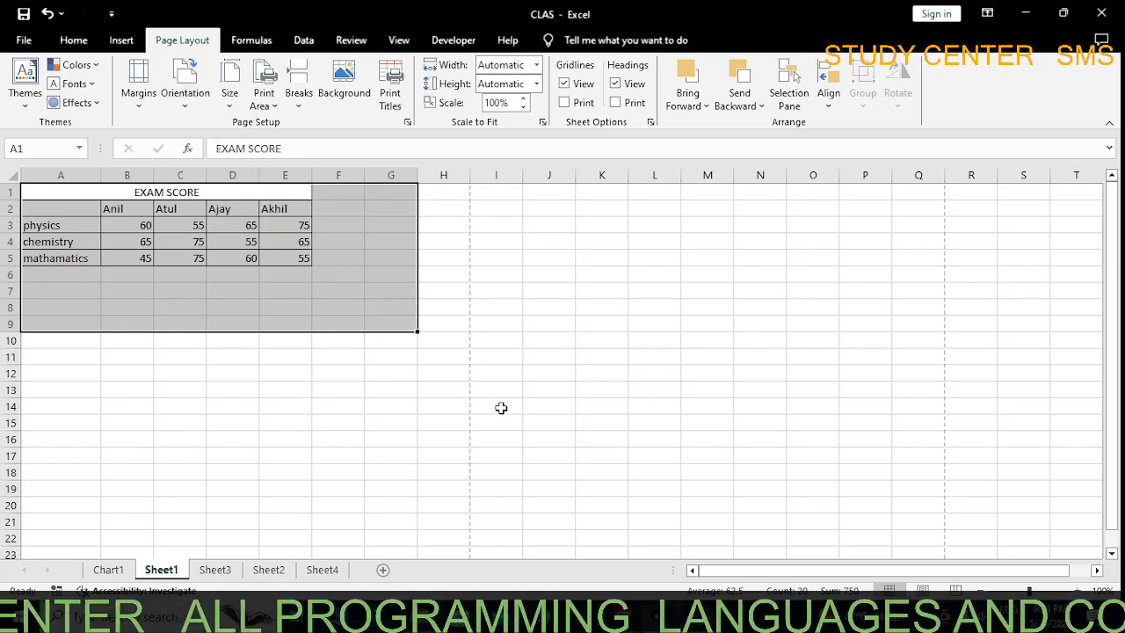
pyautogui.scroll(-1, 483, 309)
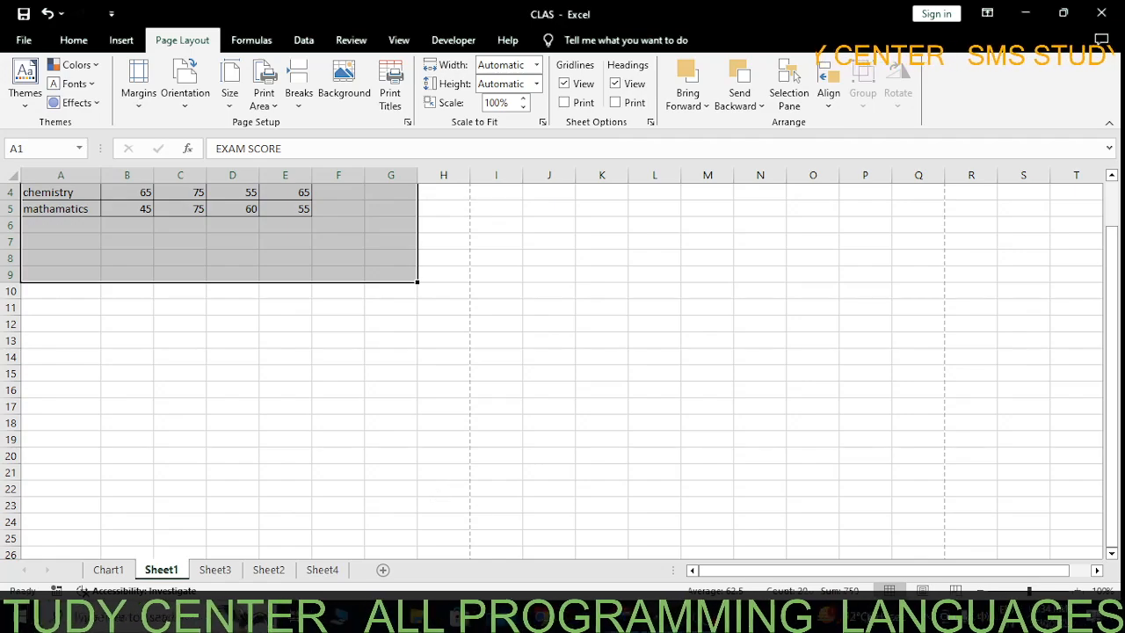
pyautogui.click(955, 589)
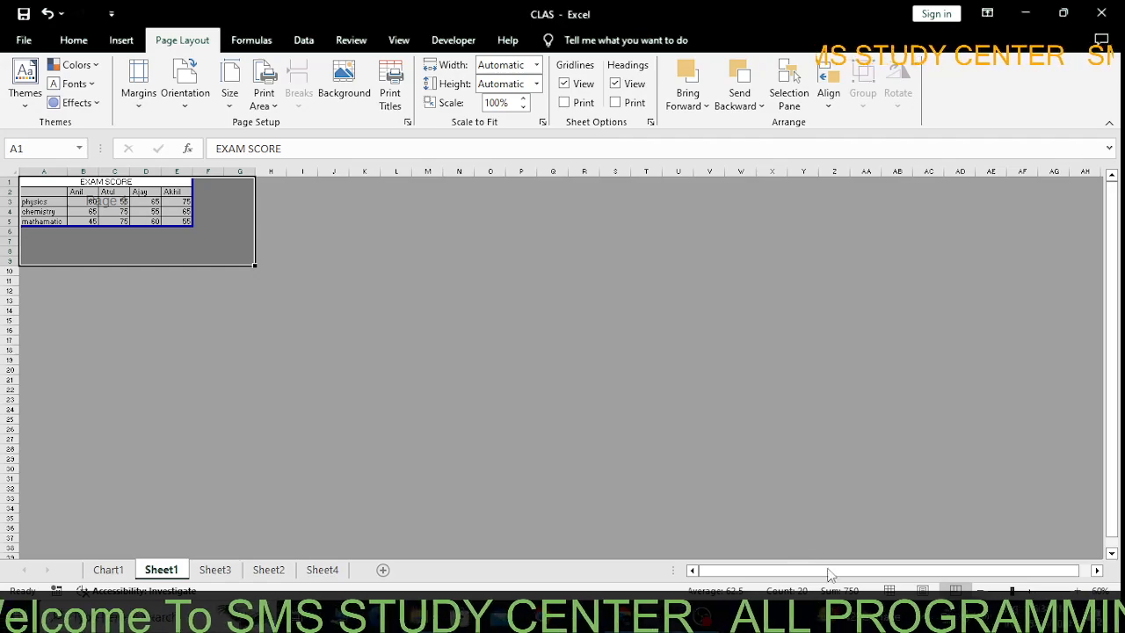
pyautogui.click(922, 589)
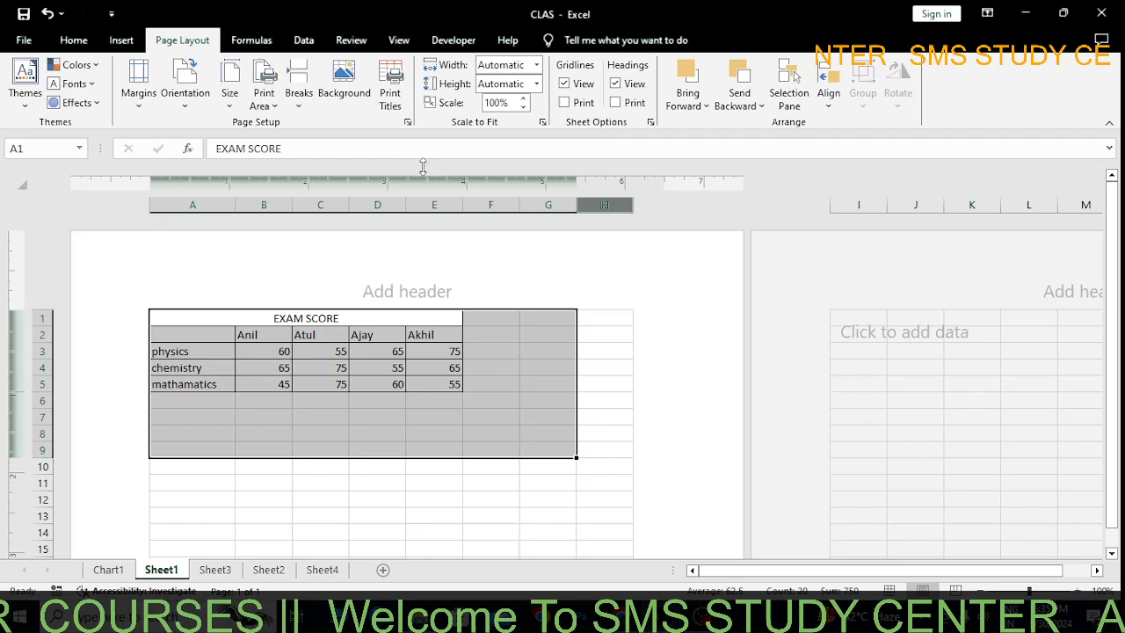
# - Try the Landscape page orientation on Sheet1, return it to Portrait and look over the page
pyautogui.click(182, 95)
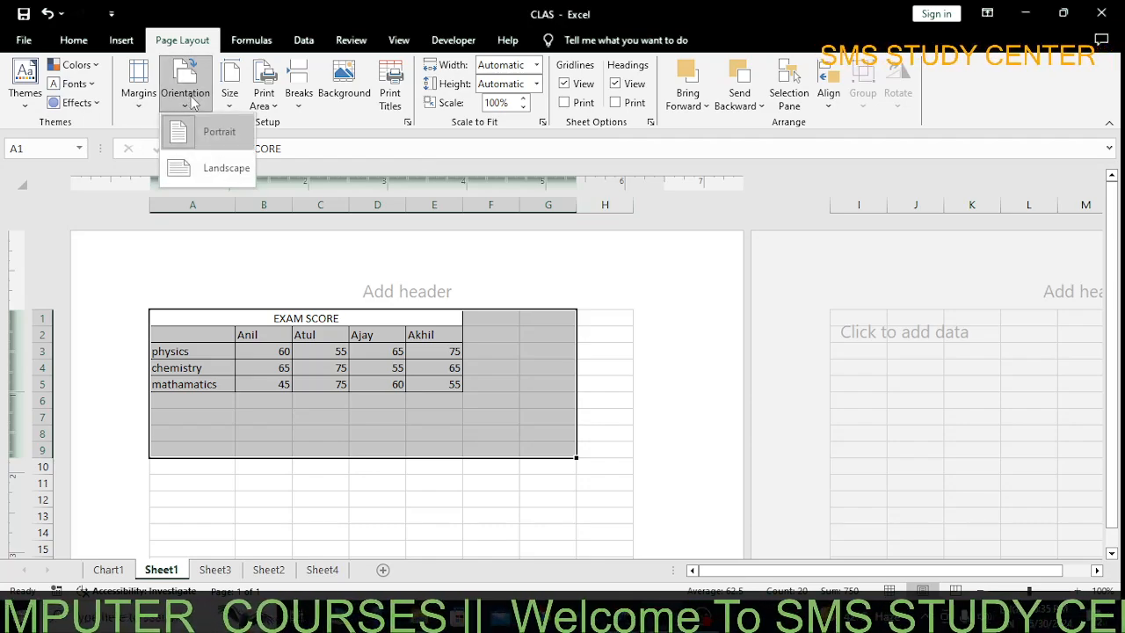
pyautogui.click(235, 171)
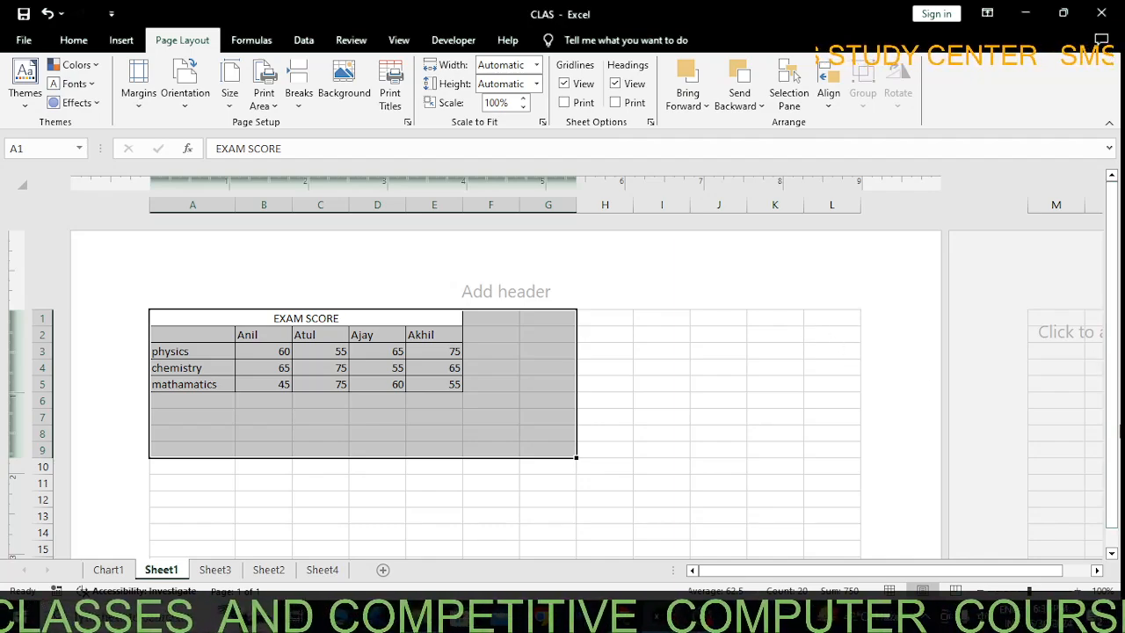
pyautogui.moveTo(1112, 413); pyautogui.dragTo(1112, 404)
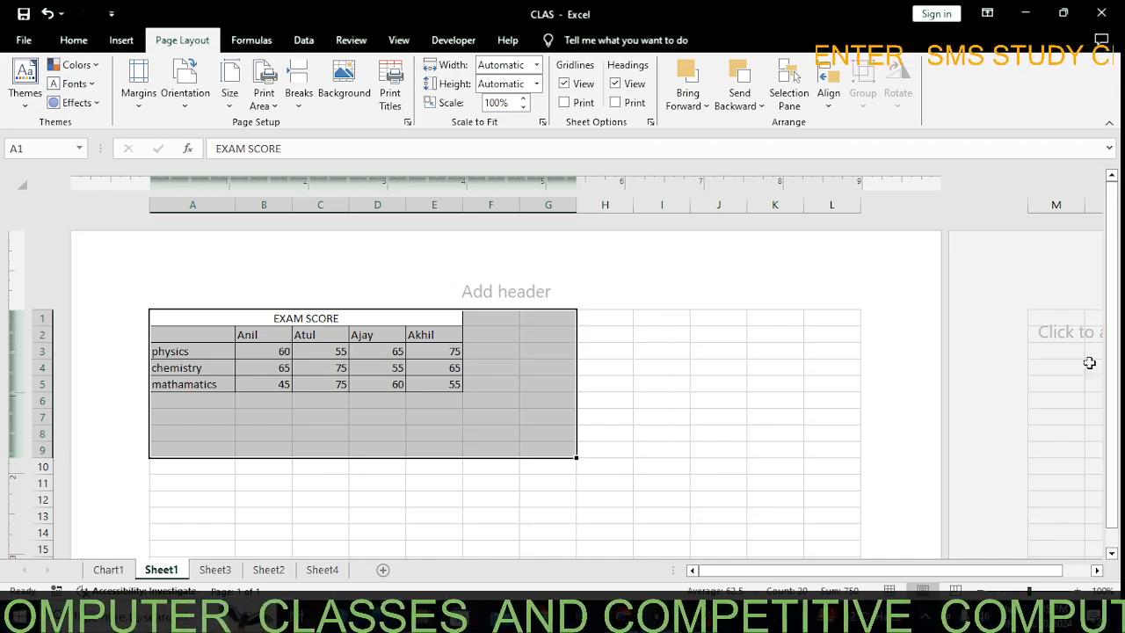
pyautogui.click(184, 92)
pyautogui.click(212, 139)
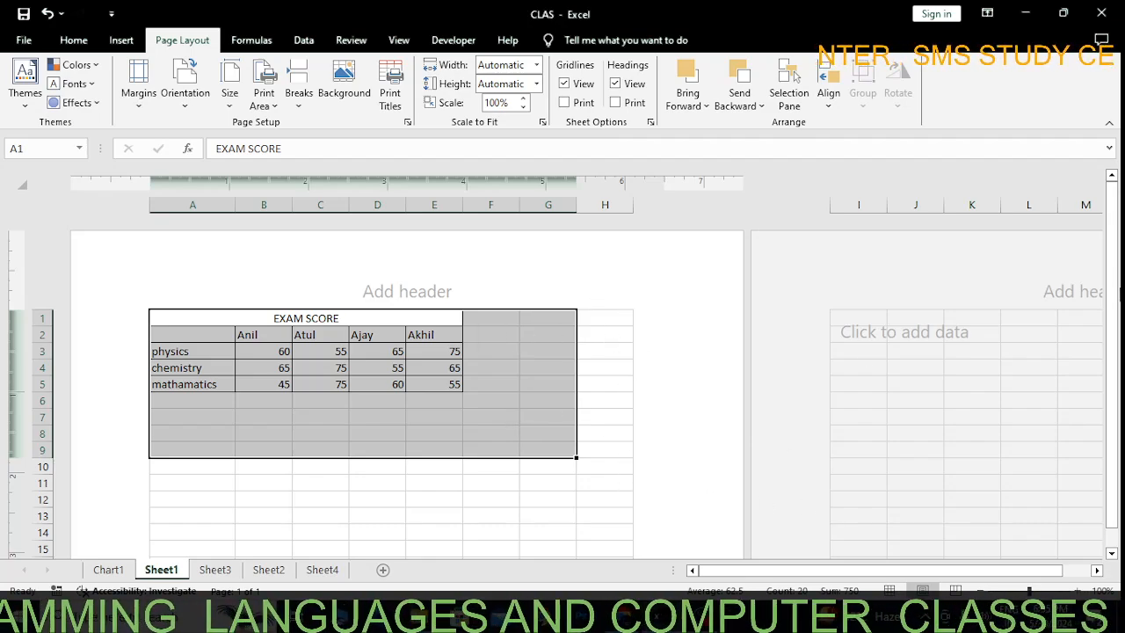
pyautogui.moveTo(1115, 274); pyautogui.dragTo(1116, 296)
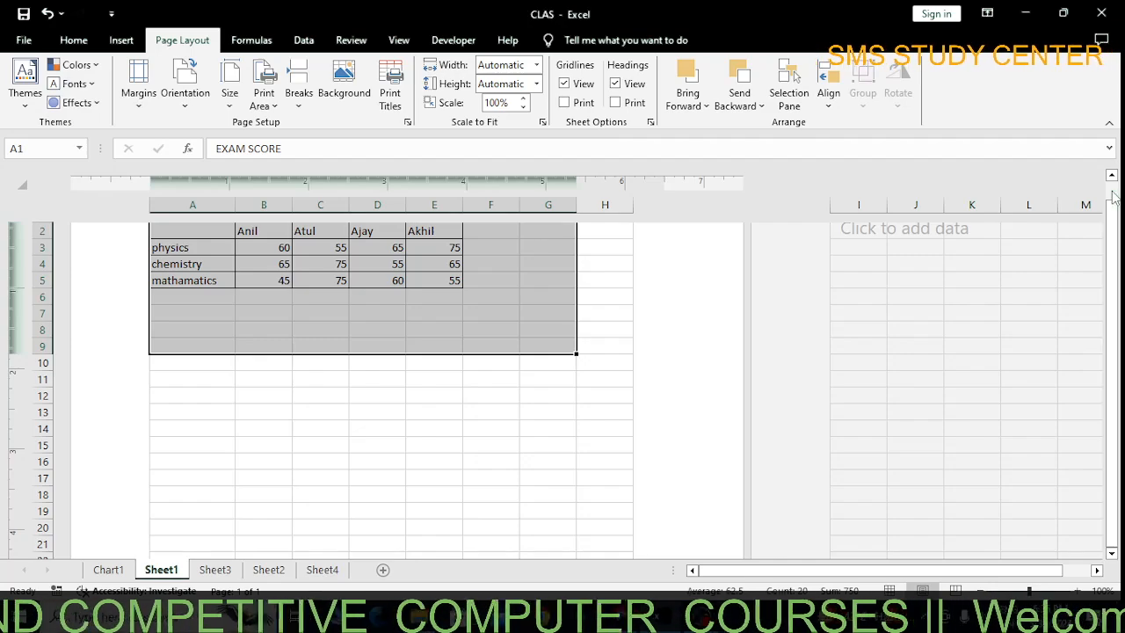
pyautogui.scroll(2, 1109, 233)
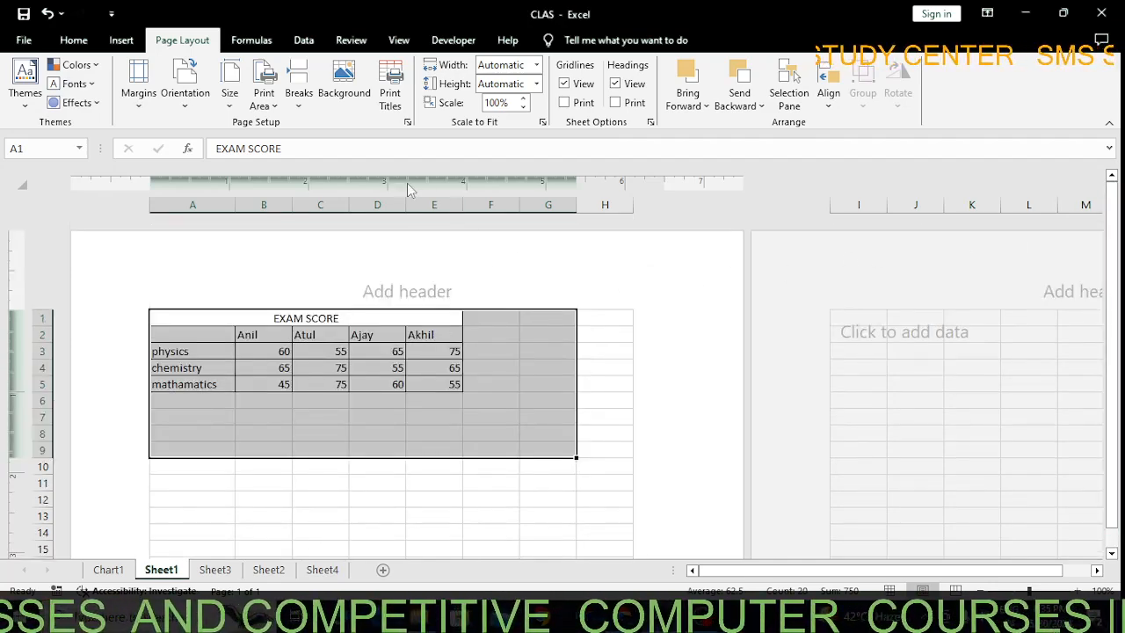
# - Reset all page breaks on Sheet1 and check the page break options again
pyautogui.click(309, 104)
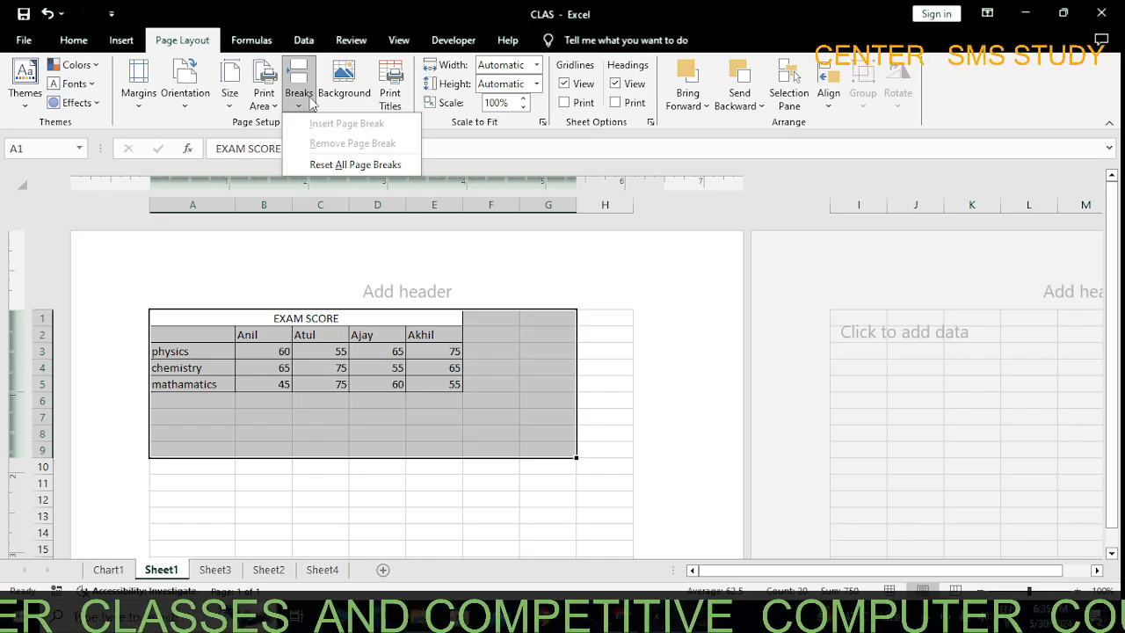
pyautogui.click(347, 165)
pyautogui.click(300, 105)
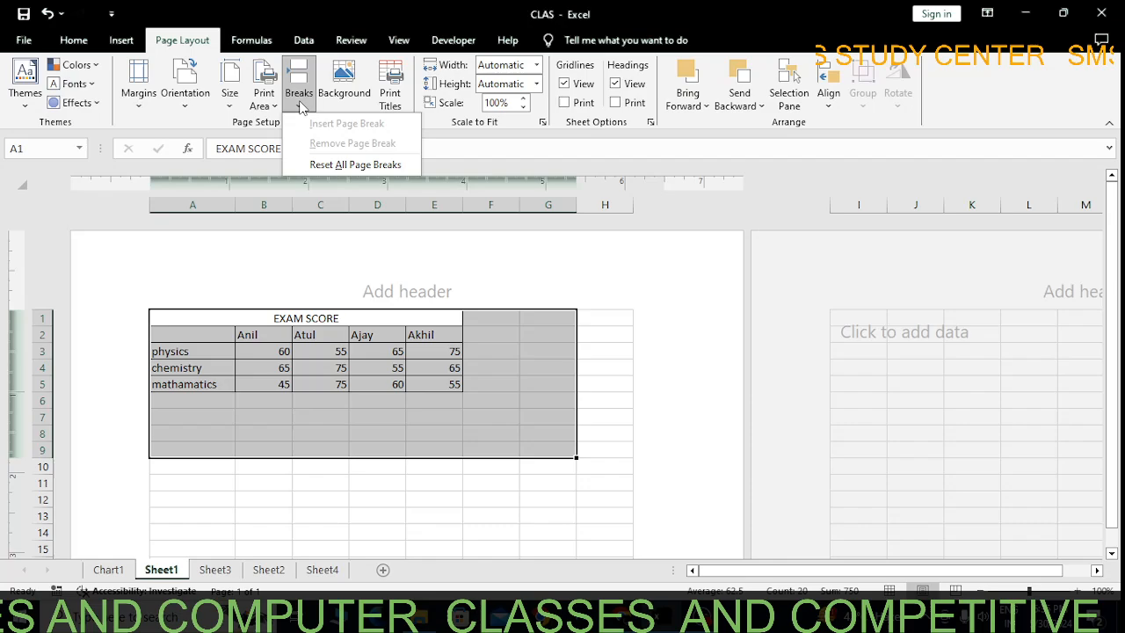
pyautogui.click(309, 100)
pyautogui.click(278, 108)
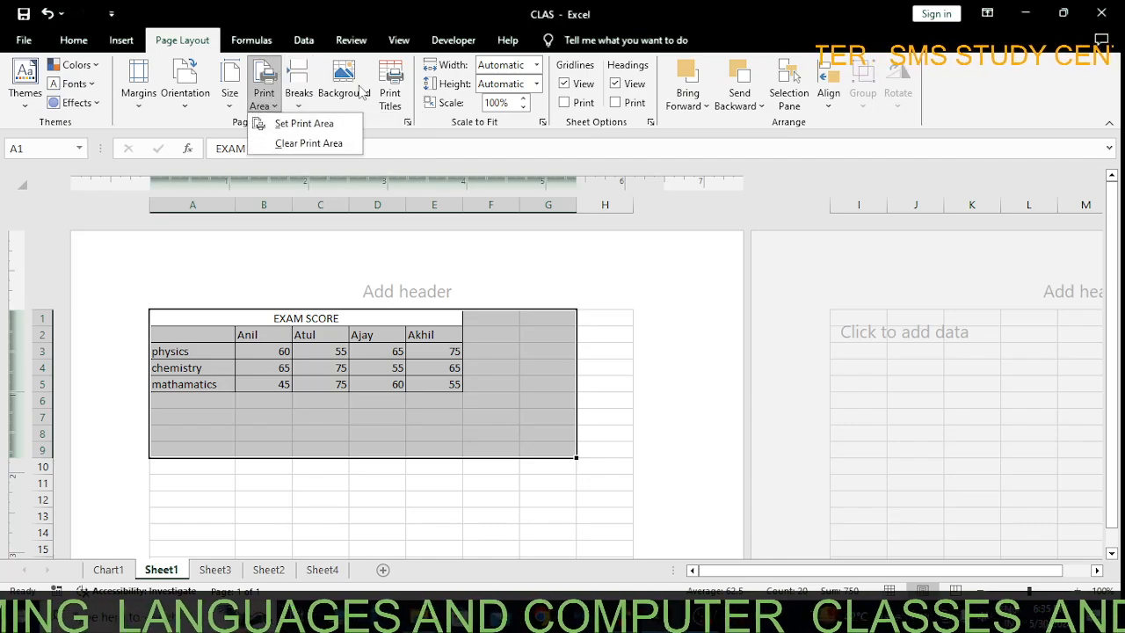
pyautogui.click(408, 122)
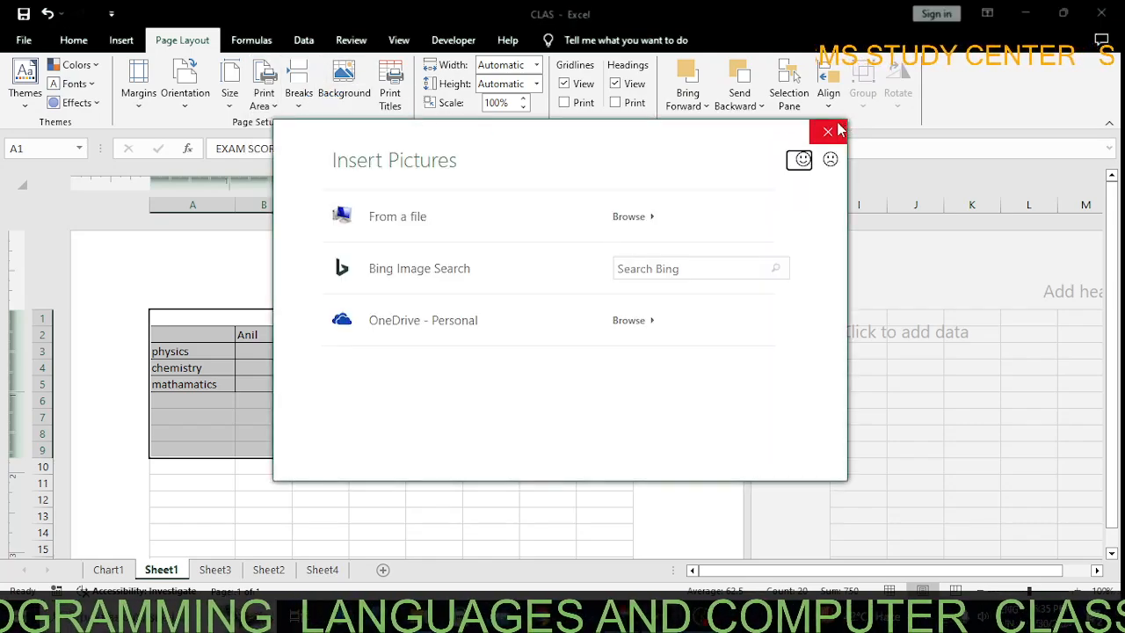
pyautogui.click(828, 130)
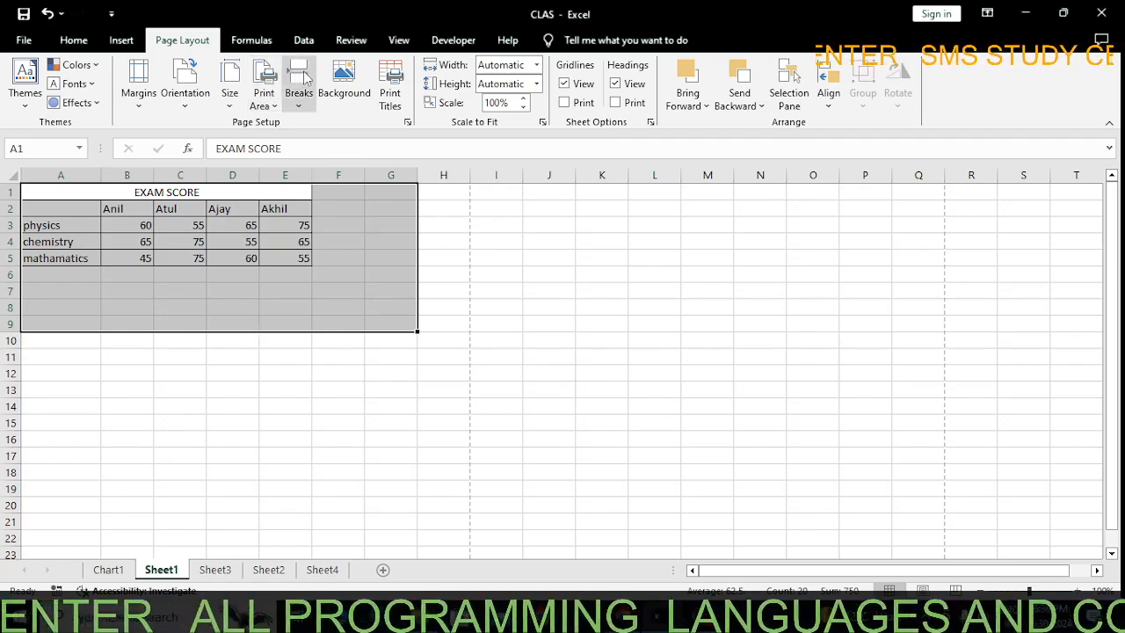
# - Insert a page break at cell F12 with the sheet in Normal view
pyautogui.click(299, 96)
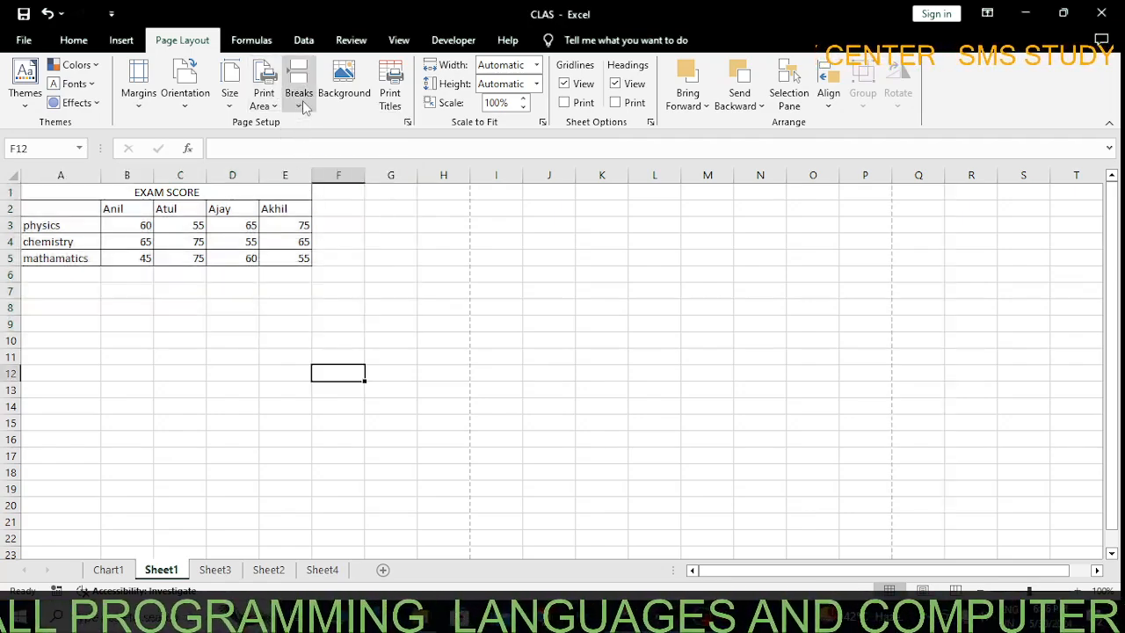
pyautogui.click(303, 106)
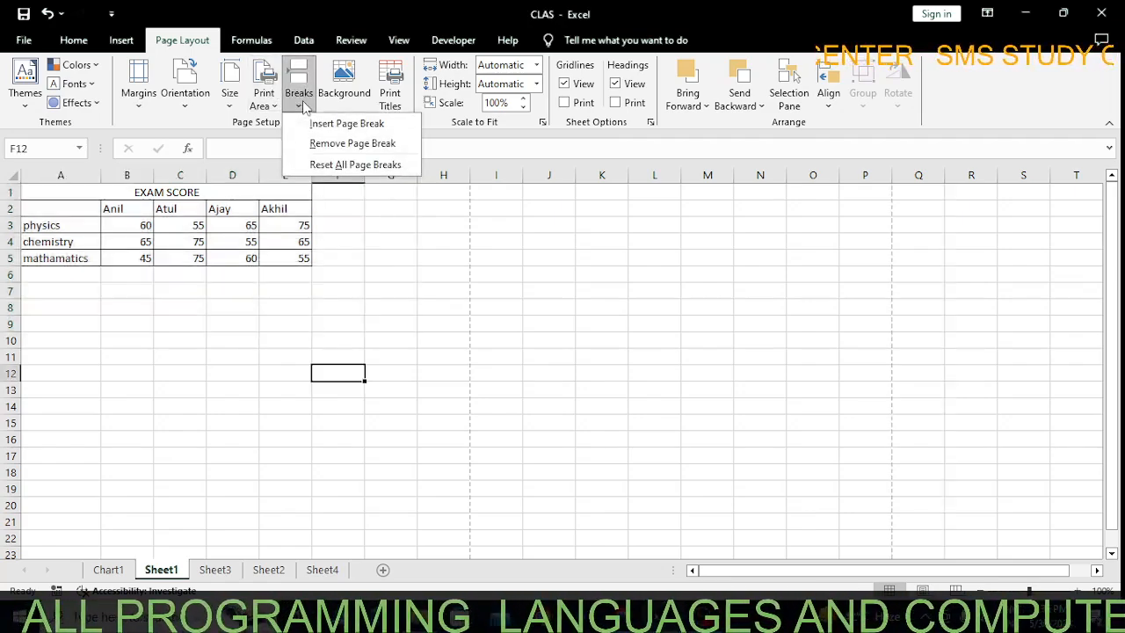
pyautogui.click(327, 125)
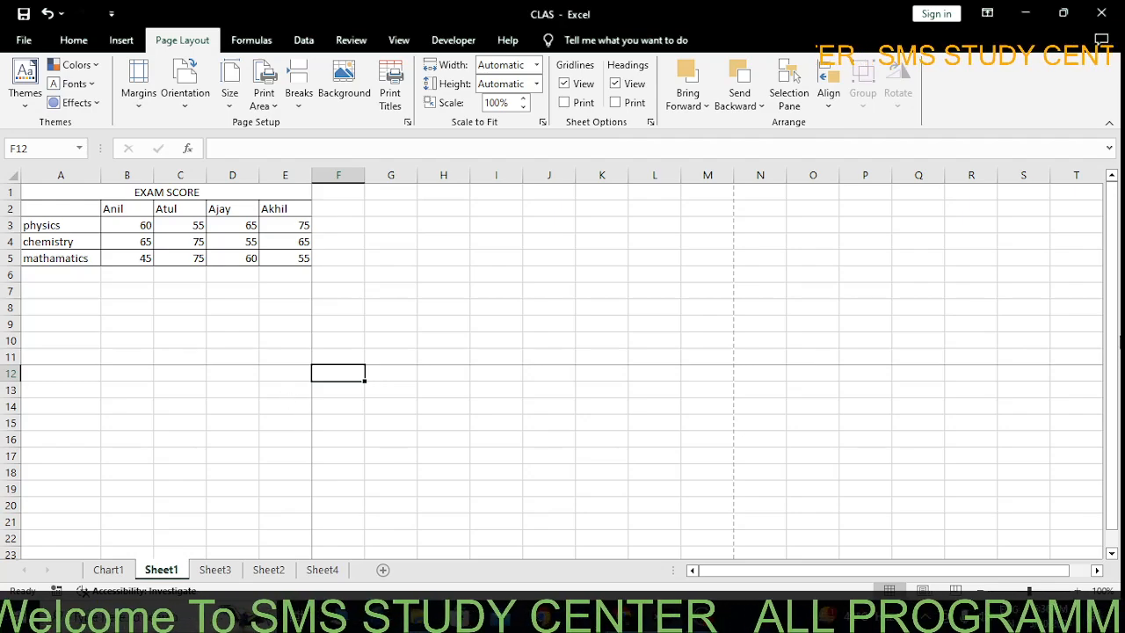
pyautogui.moveTo(1114, 310); pyautogui.dragTo(1118, 312)
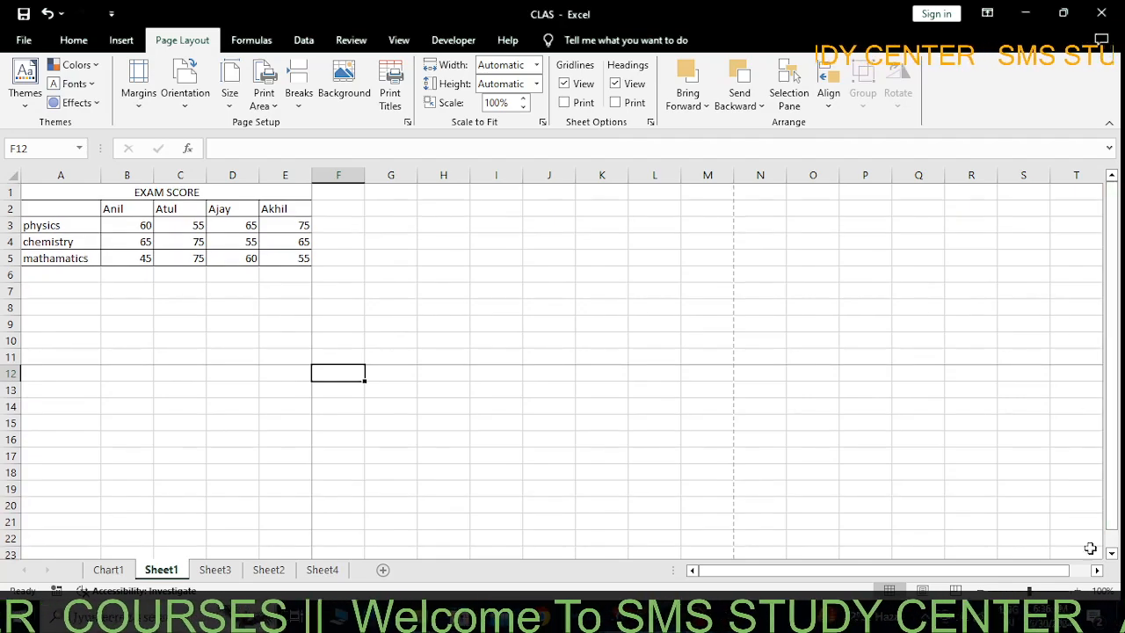
# - Remove the page break at cell F12 and check the cleared area of the sheet
pyautogui.click(978, 589)
pyautogui.click(978, 589)
pyautogui.click(979, 590)
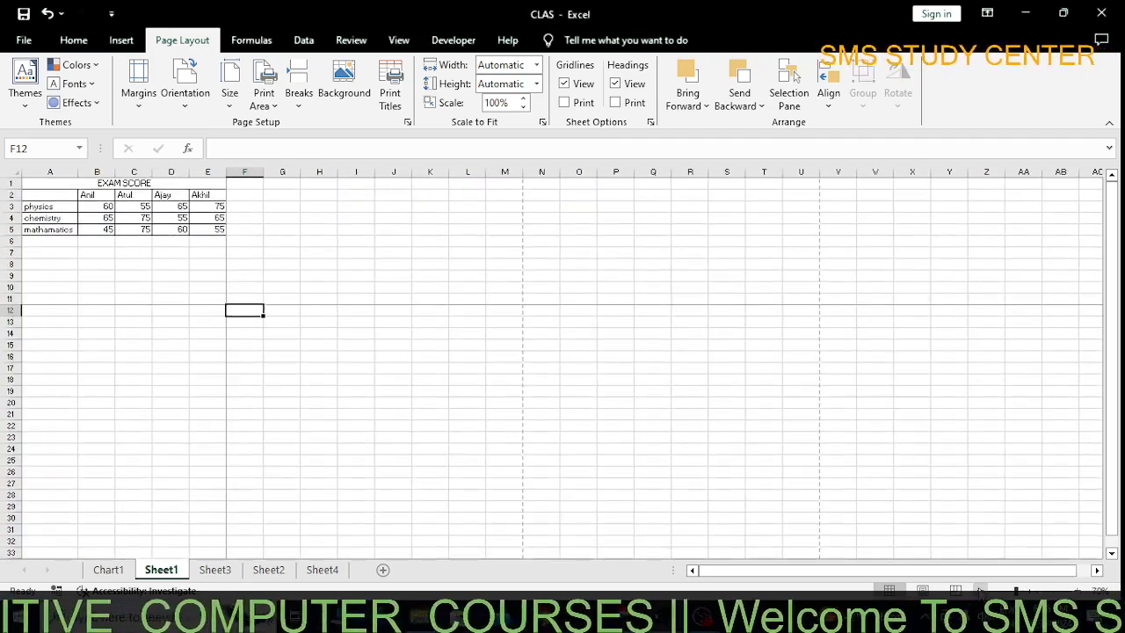
pyautogui.click(979, 591)
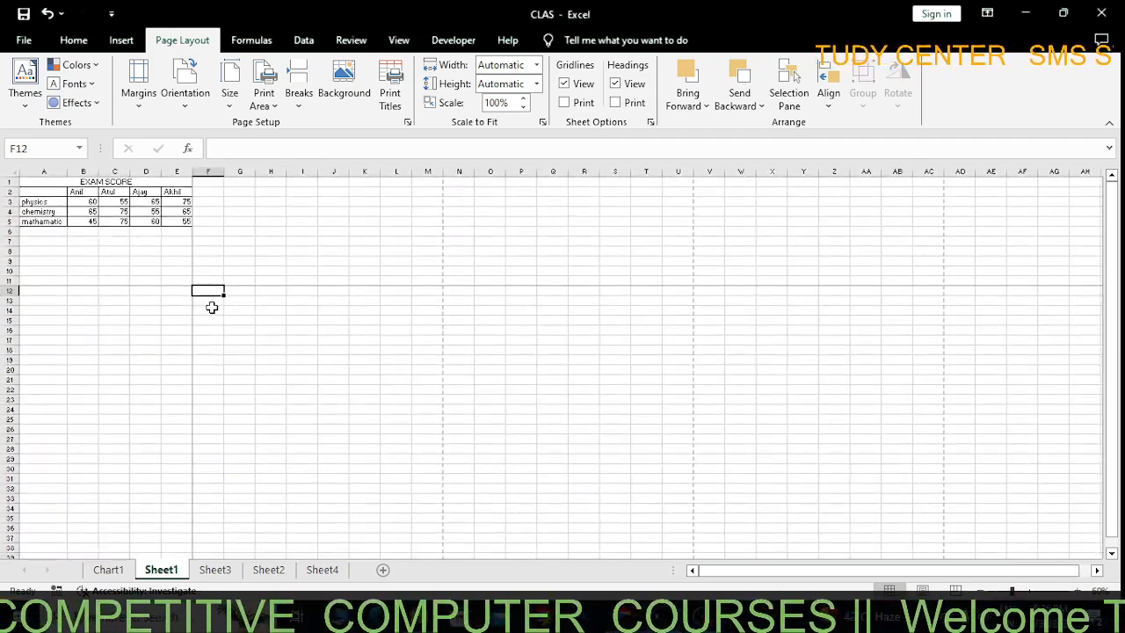
pyautogui.click(304, 106)
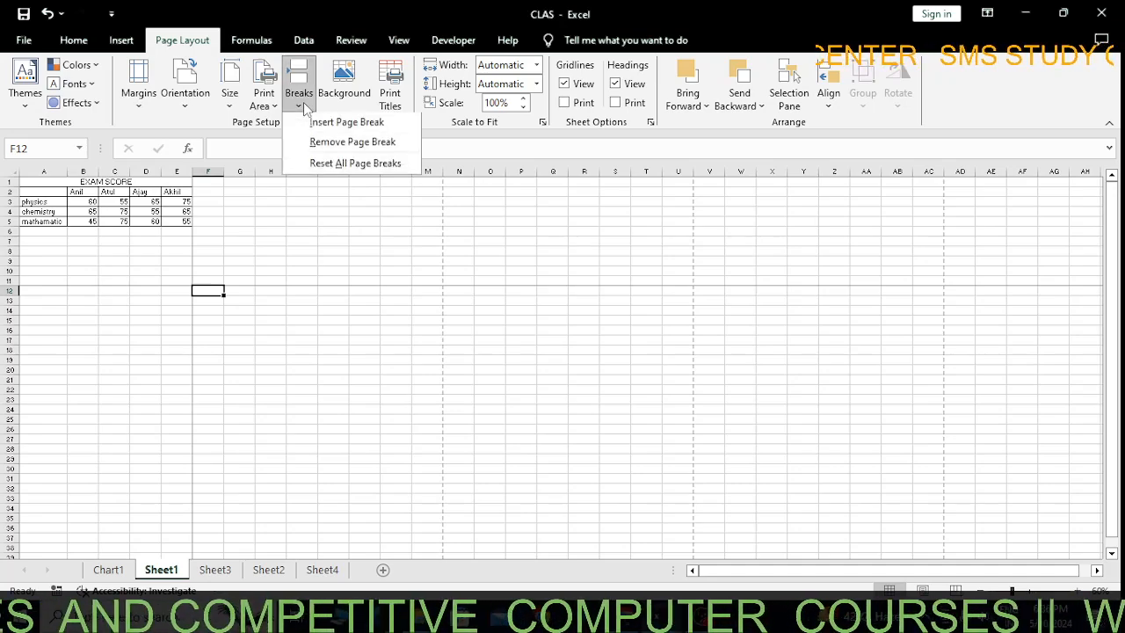
pyautogui.click(332, 142)
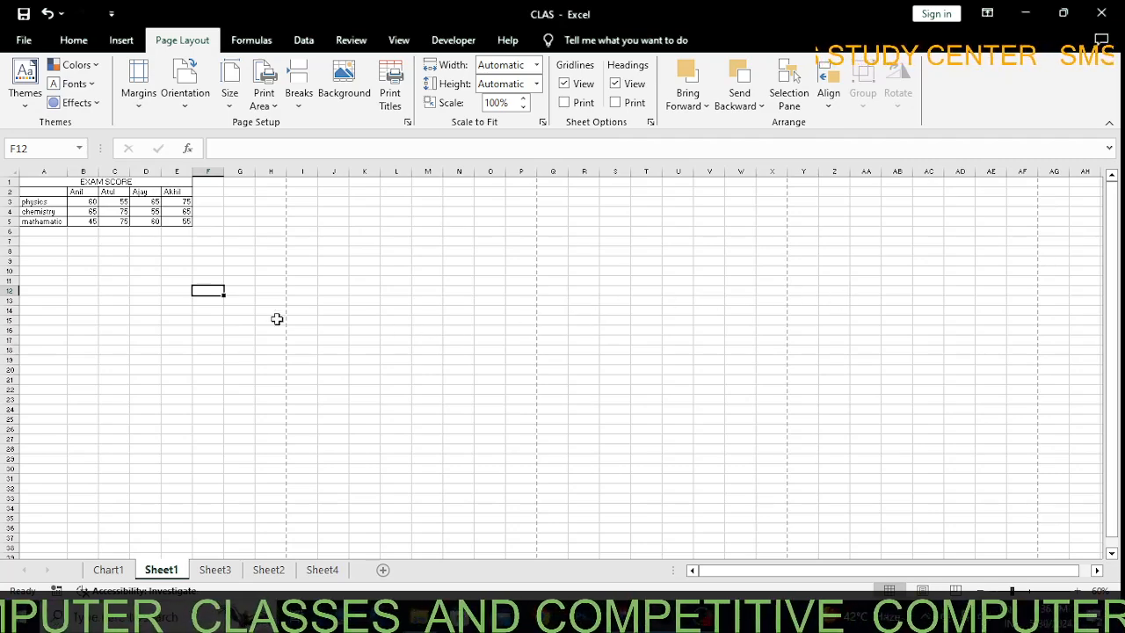
pyautogui.moveTo(63, 299); pyautogui.dragTo(934, 281)
pyautogui.click(499, 255)
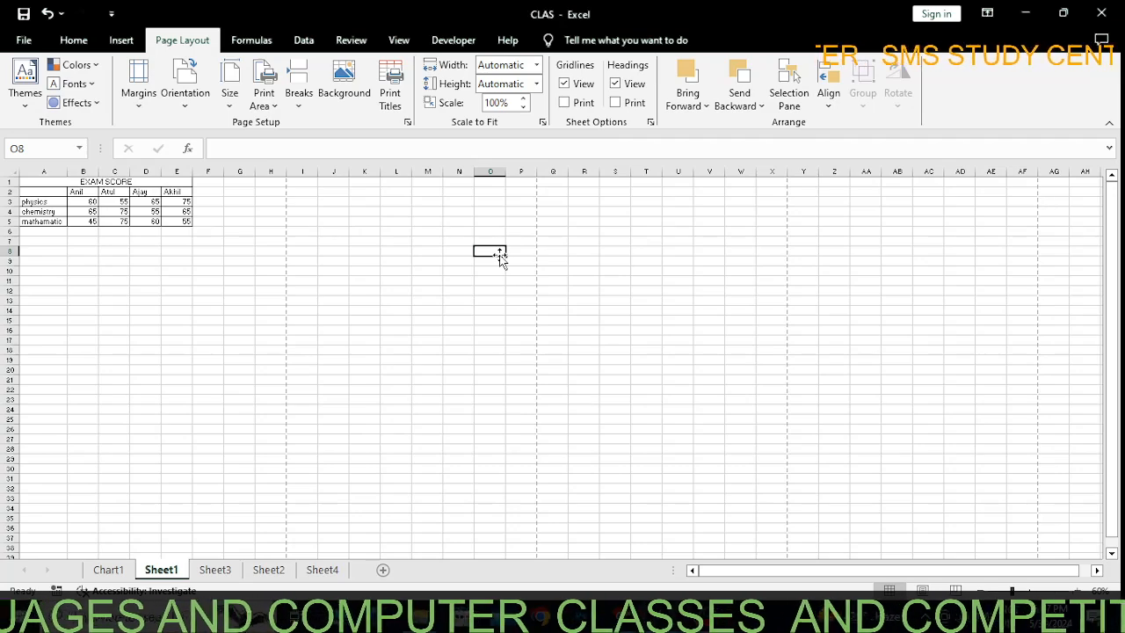
# - Insert a page break at cell O8 on Sheet1 and check where it divides the sheet along row 8
pyautogui.click(298, 93)
pyautogui.click(332, 123)
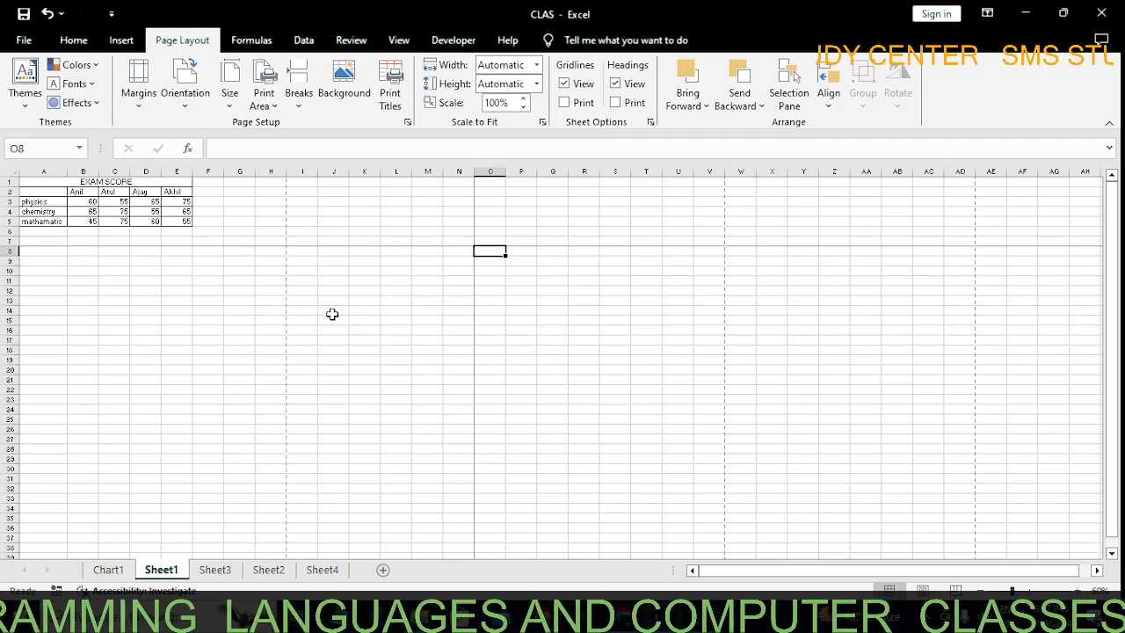
pyautogui.click(36, 253)
pyautogui.moveTo(35, 253); pyautogui.dragTo(1067, 253)
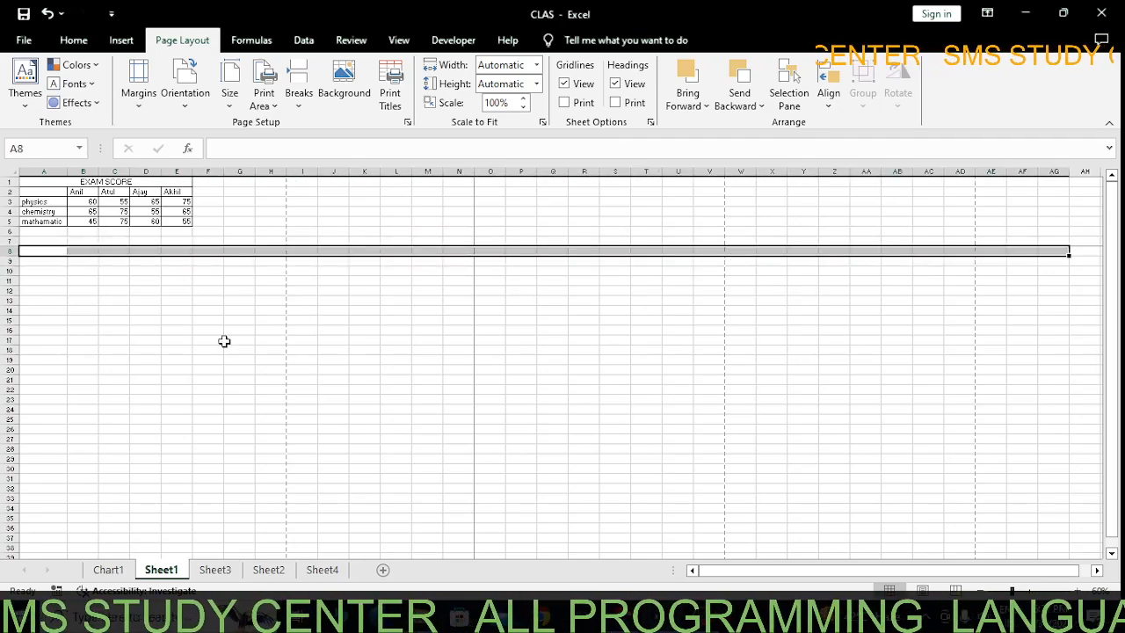
pyautogui.click(253, 277)
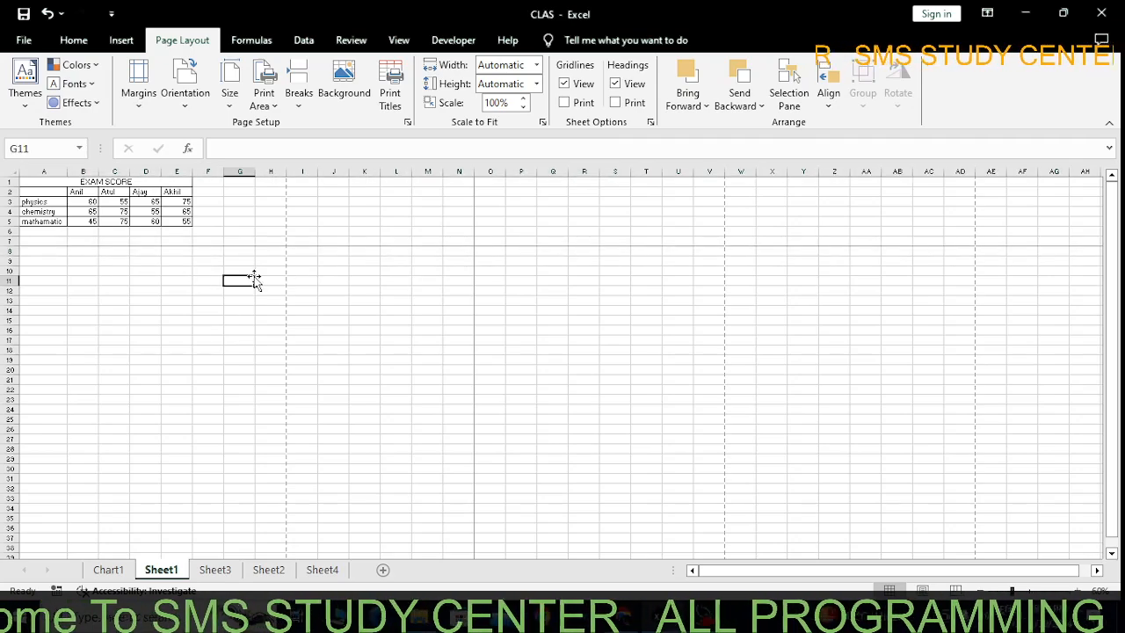
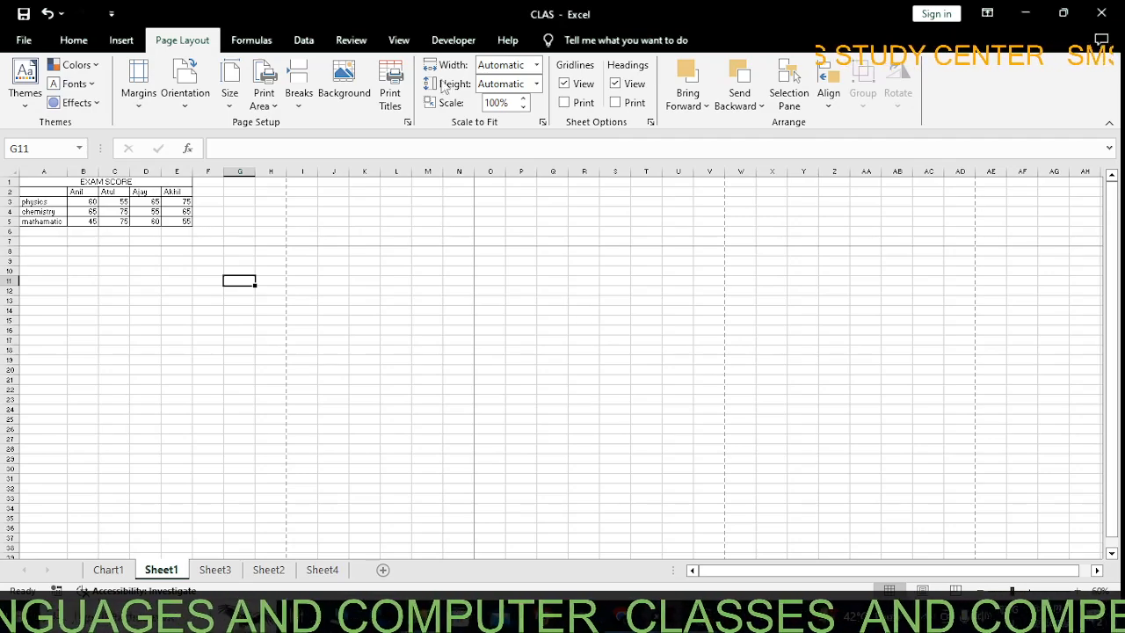
# - Review the workbook's sharing options, including sharing with people and sending by email, and return to Sheet1
pyautogui.click(395, 42)
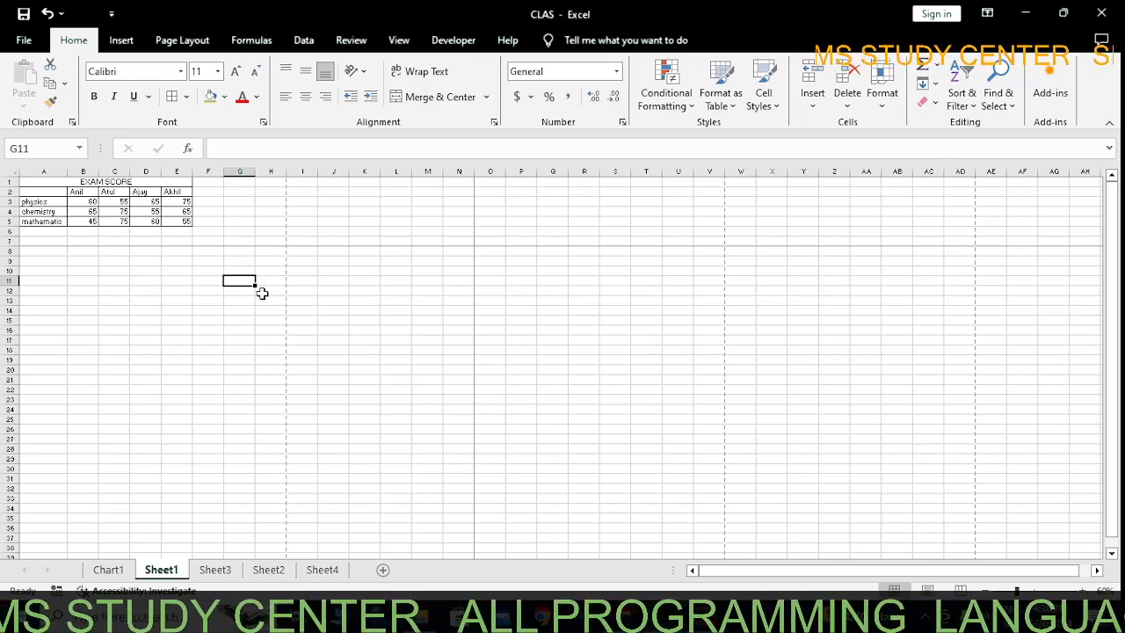
pyautogui.scroll(-1, 21, 47)
pyautogui.click(22, 44)
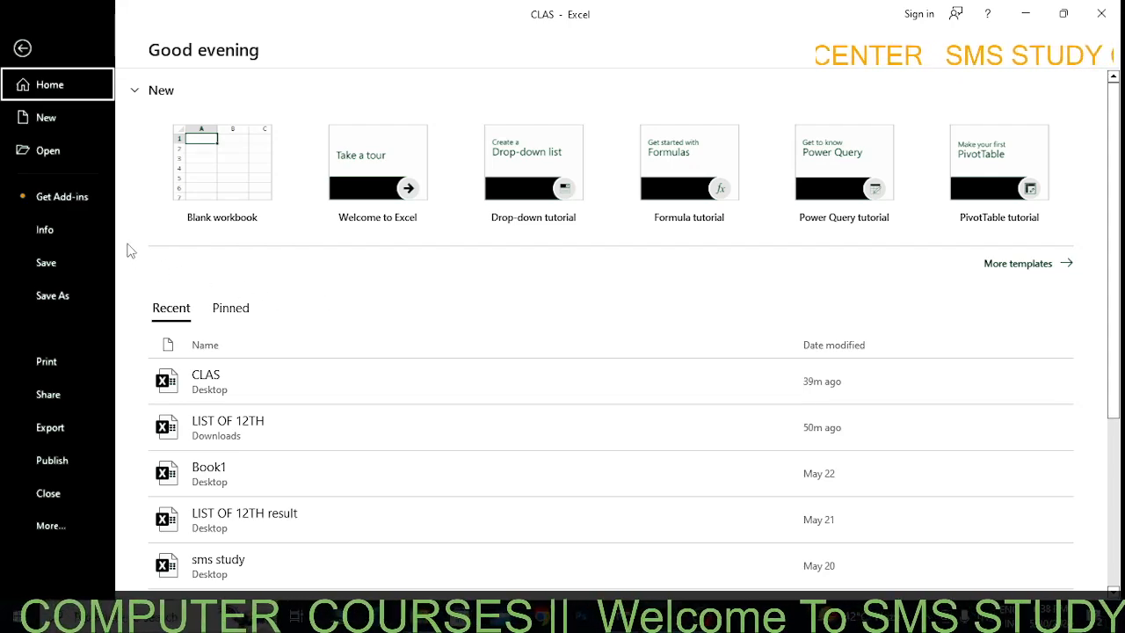
pyautogui.click(70, 401)
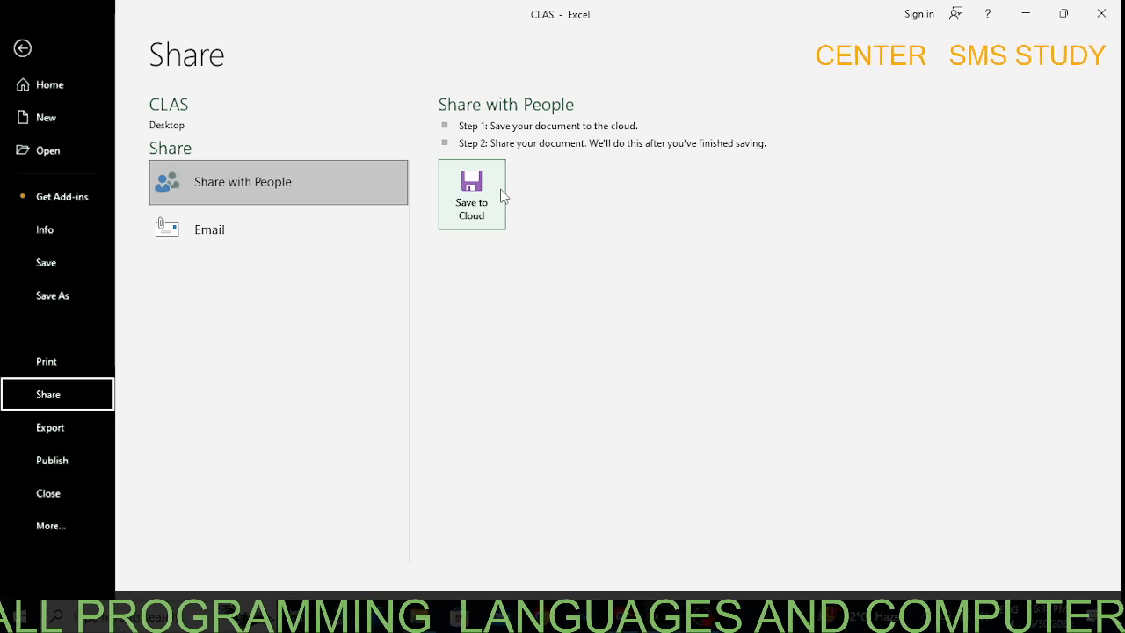
pyautogui.click(246, 231)
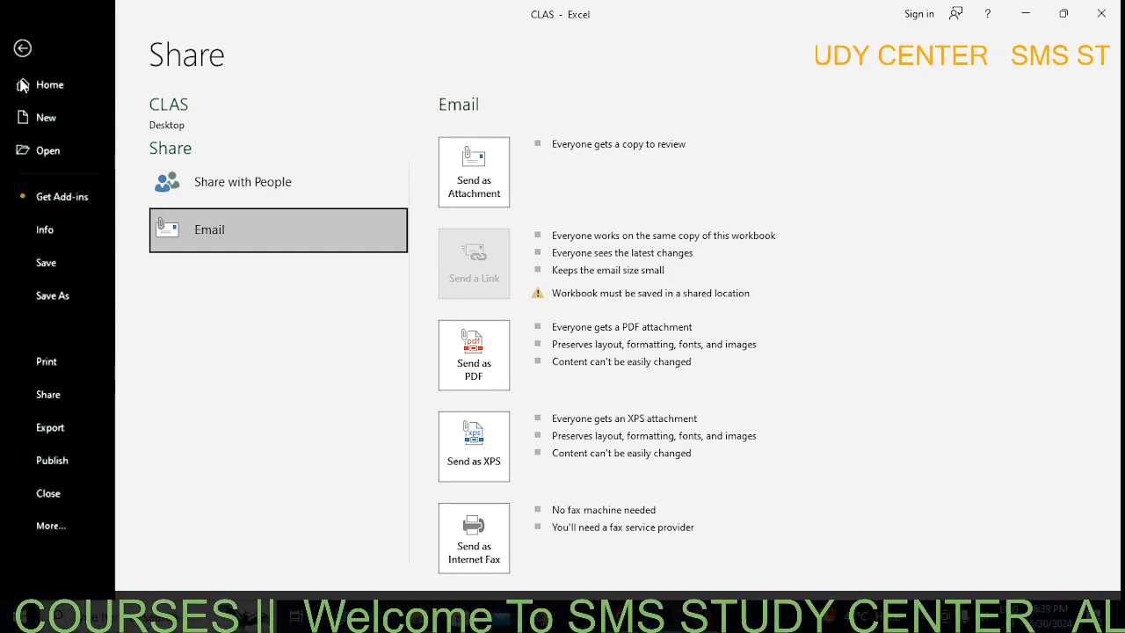
pyautogui.click(25, 51)
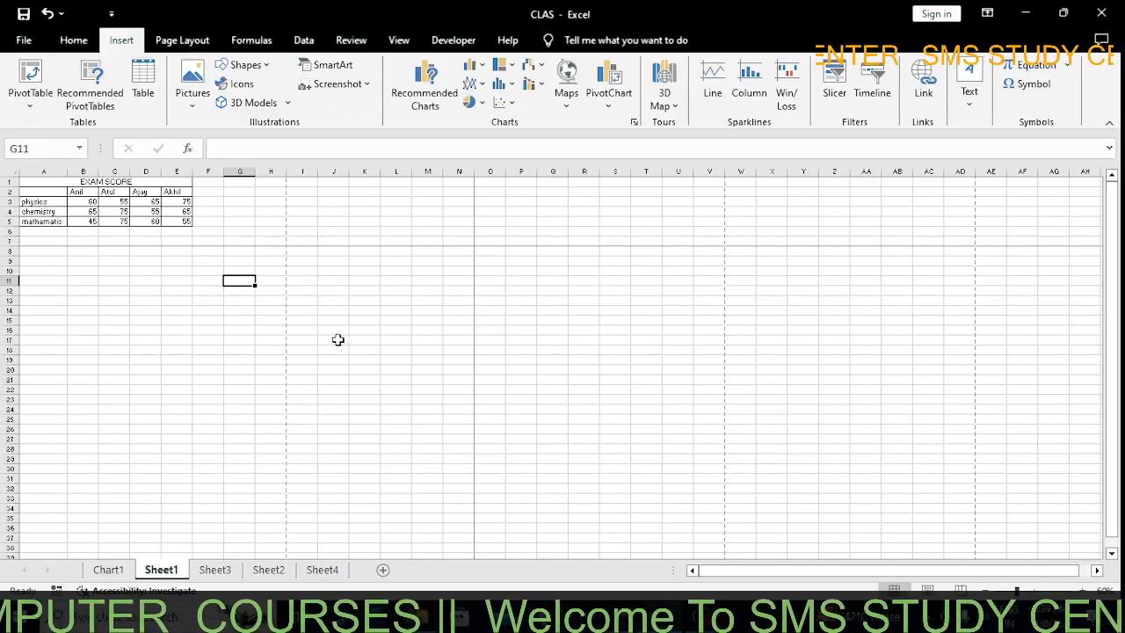